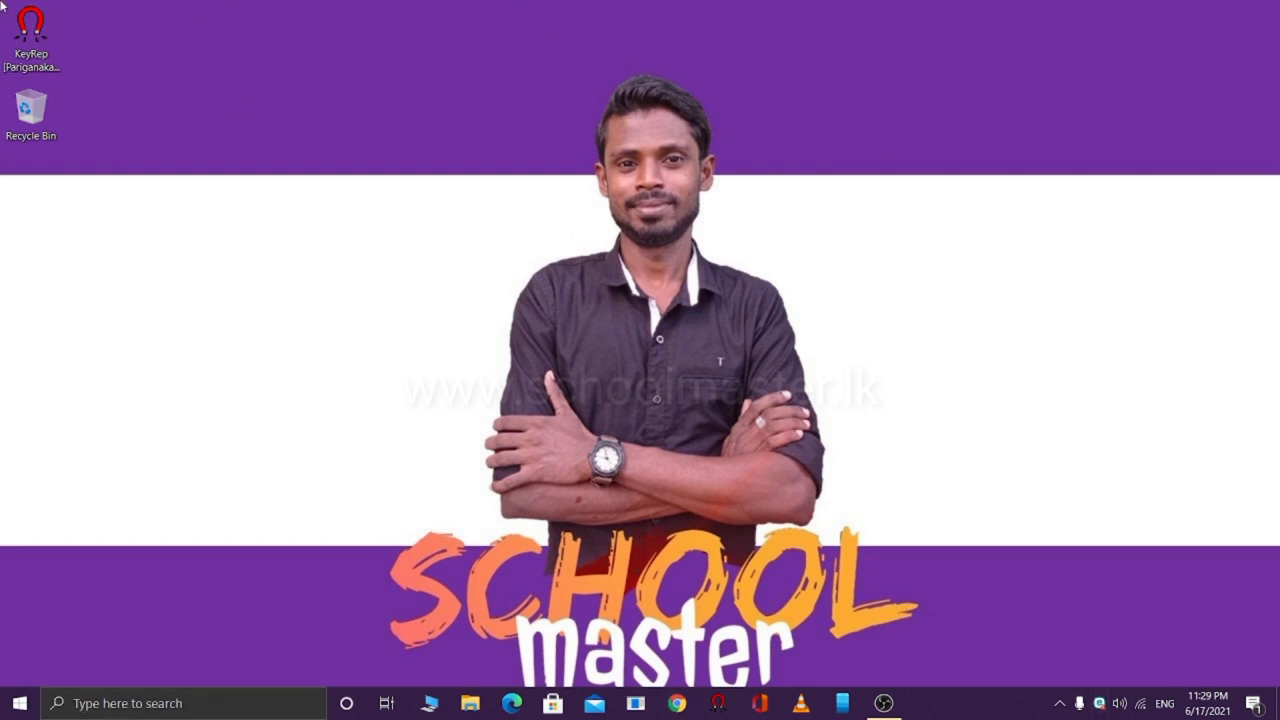
Launch PowerPoint by searching 'poo' in the Windows taskbar search
left_click(206, 699)
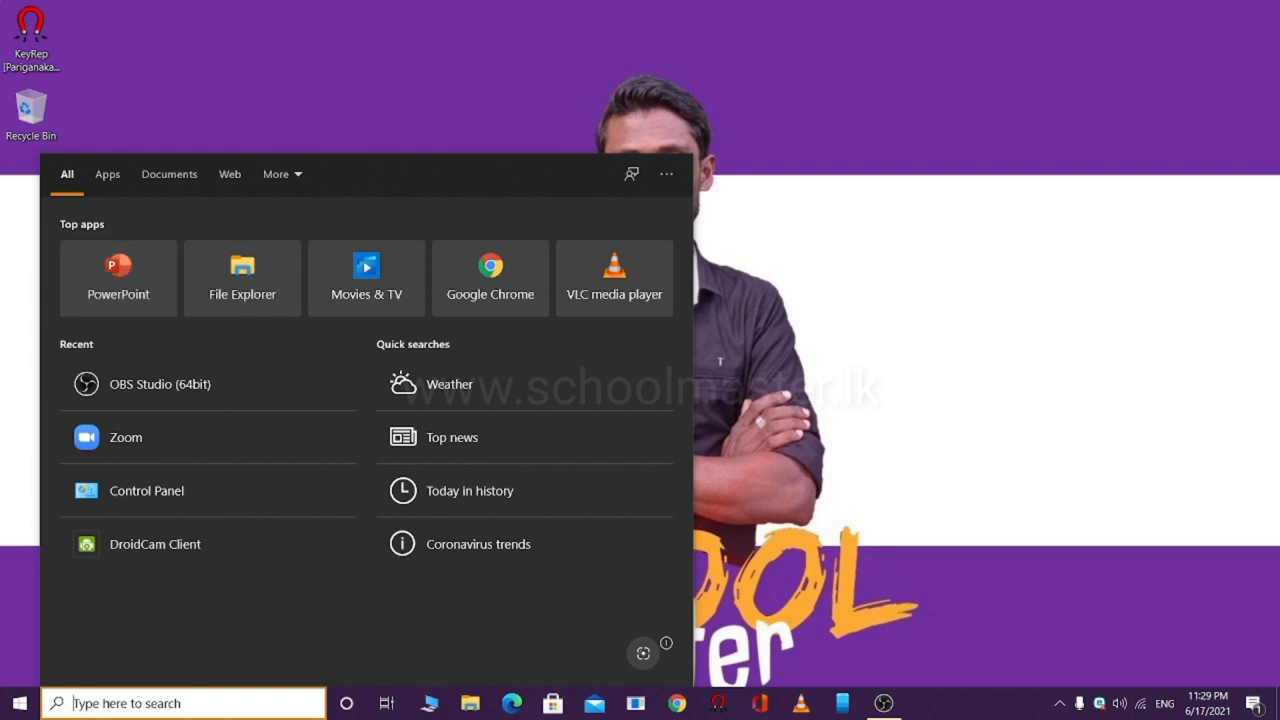
type("poo")
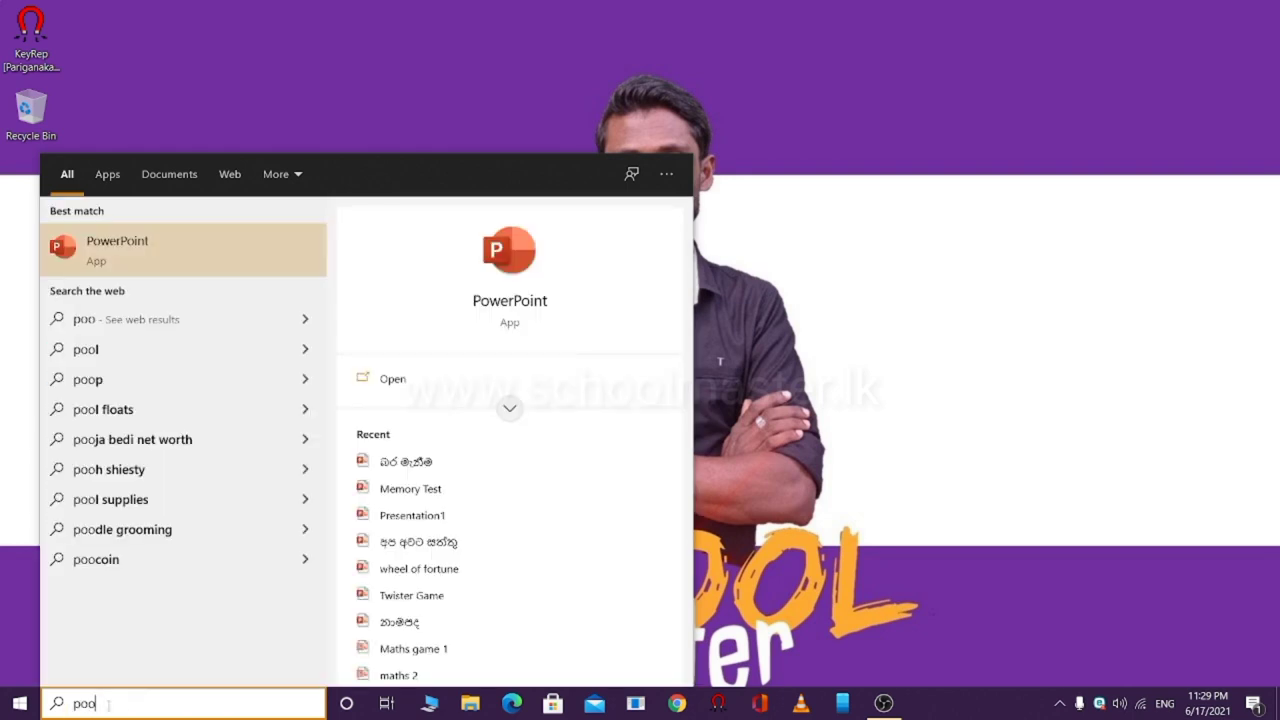
left_click(117, 259)
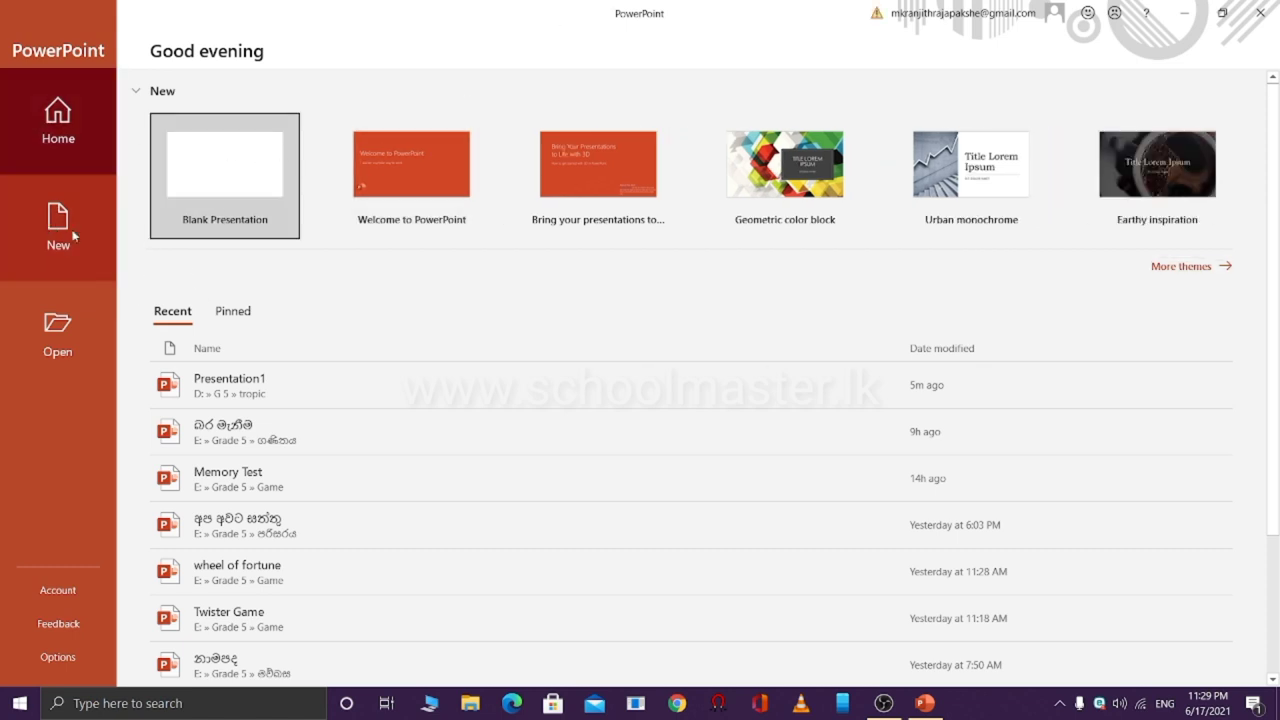
Start a blank presentation and delete its title and subtitle placeholders
left_click(230, 191)
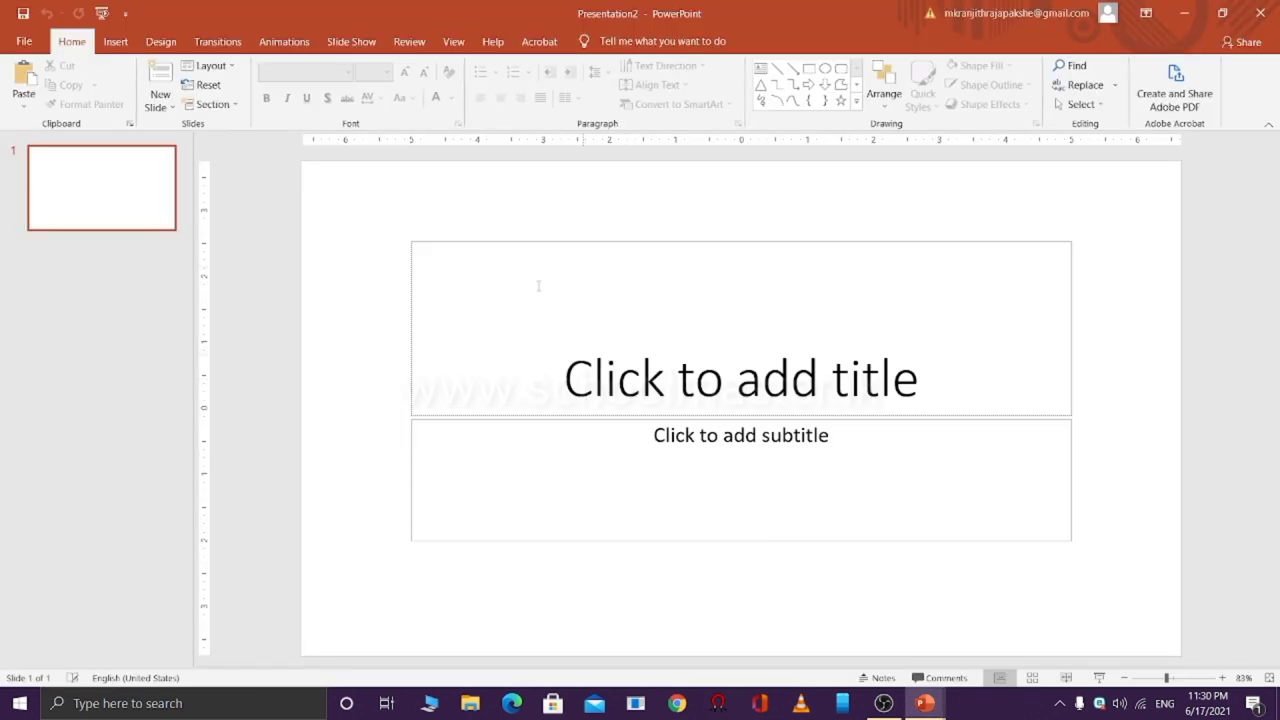
left_click(520, 243)
key("Delete")
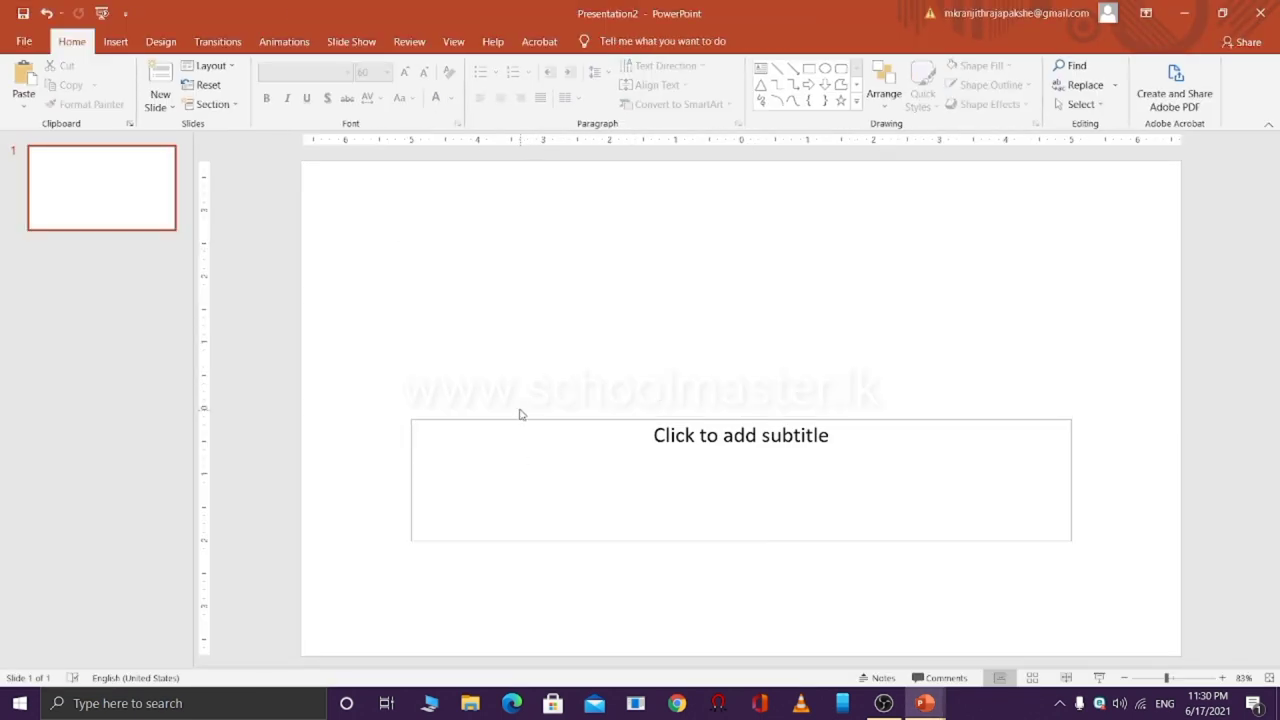
left_click(527, 420)
key("Delete")
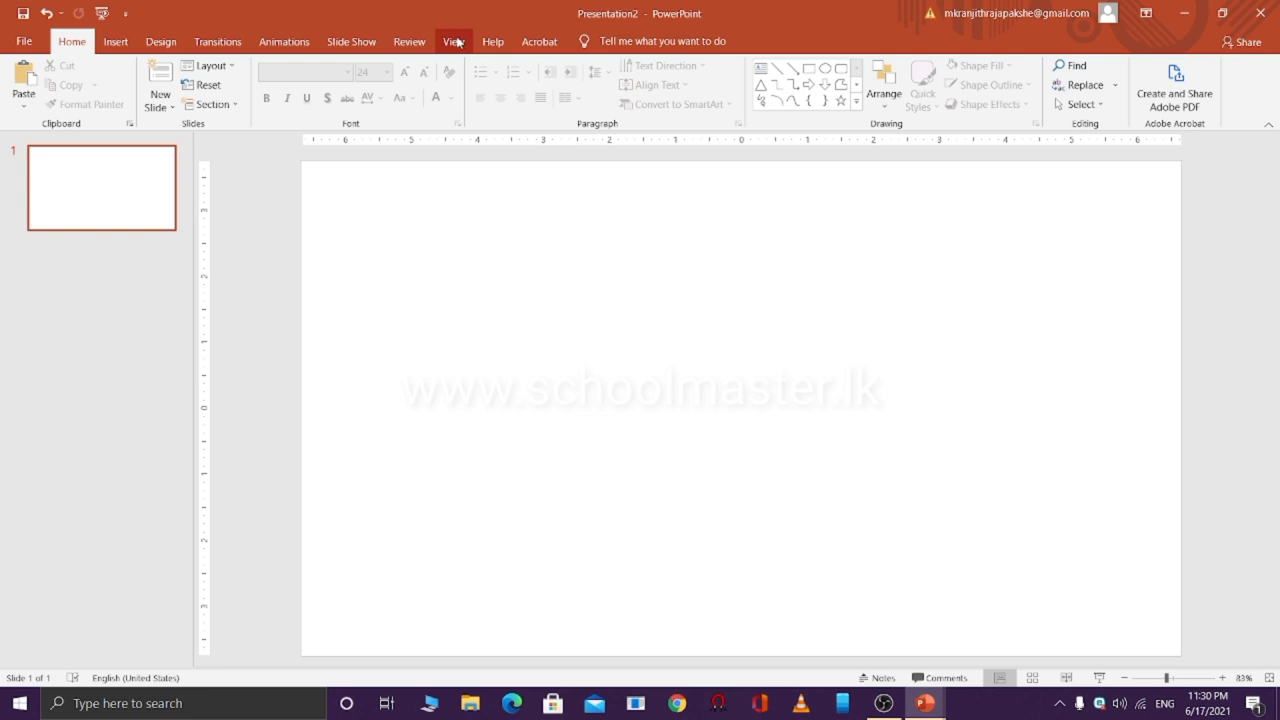
Turn on the View guides so dotted lines cross the slide's centre
left_click(456, 42)
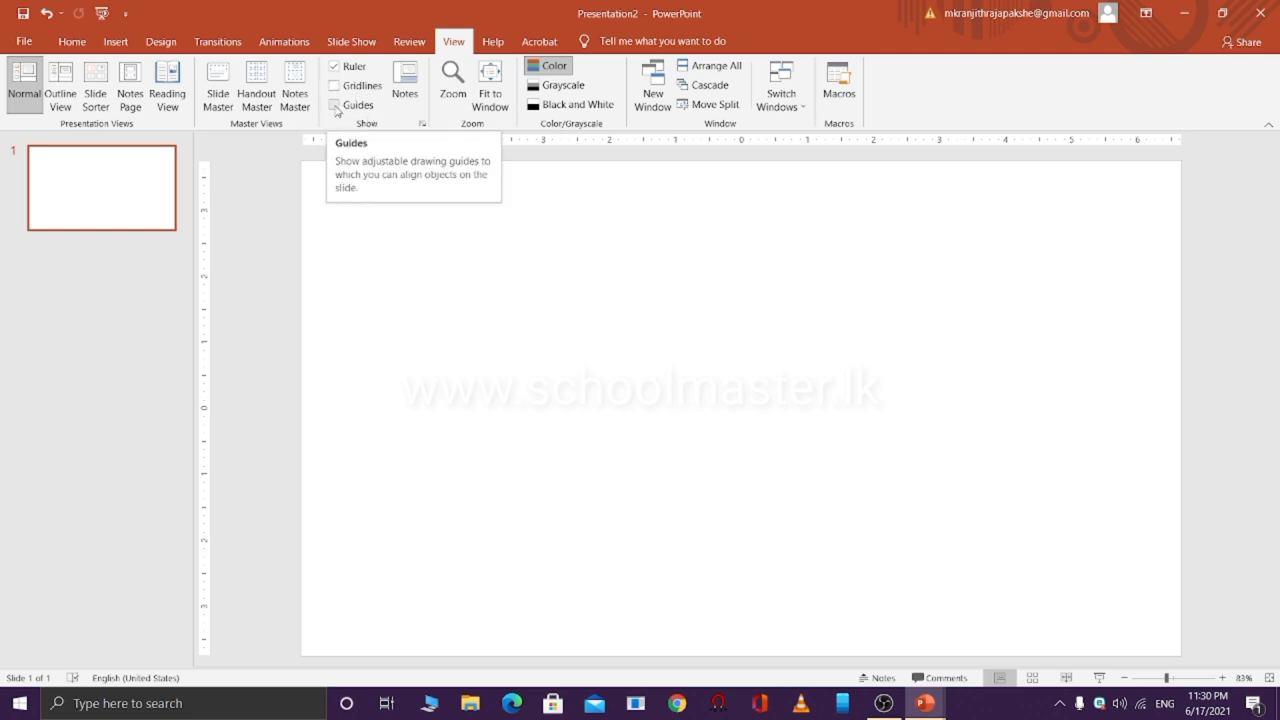
left_click(335, 106)
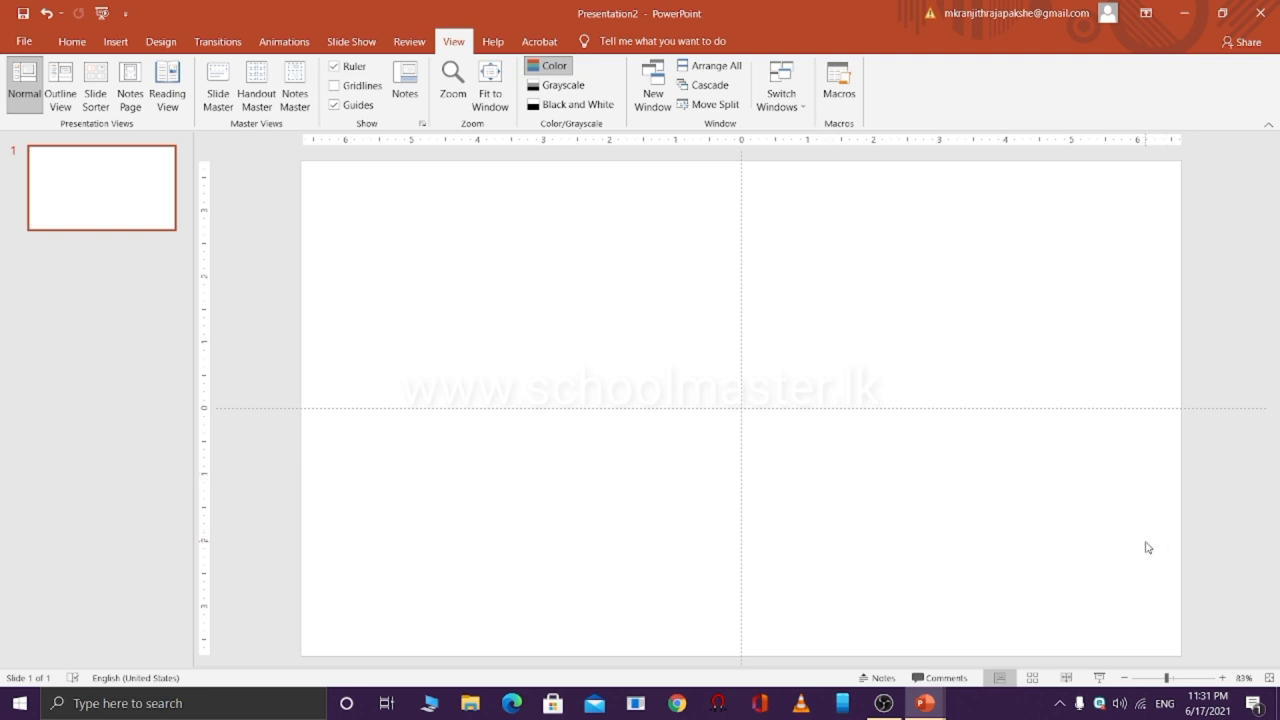
left_click(118, 46)
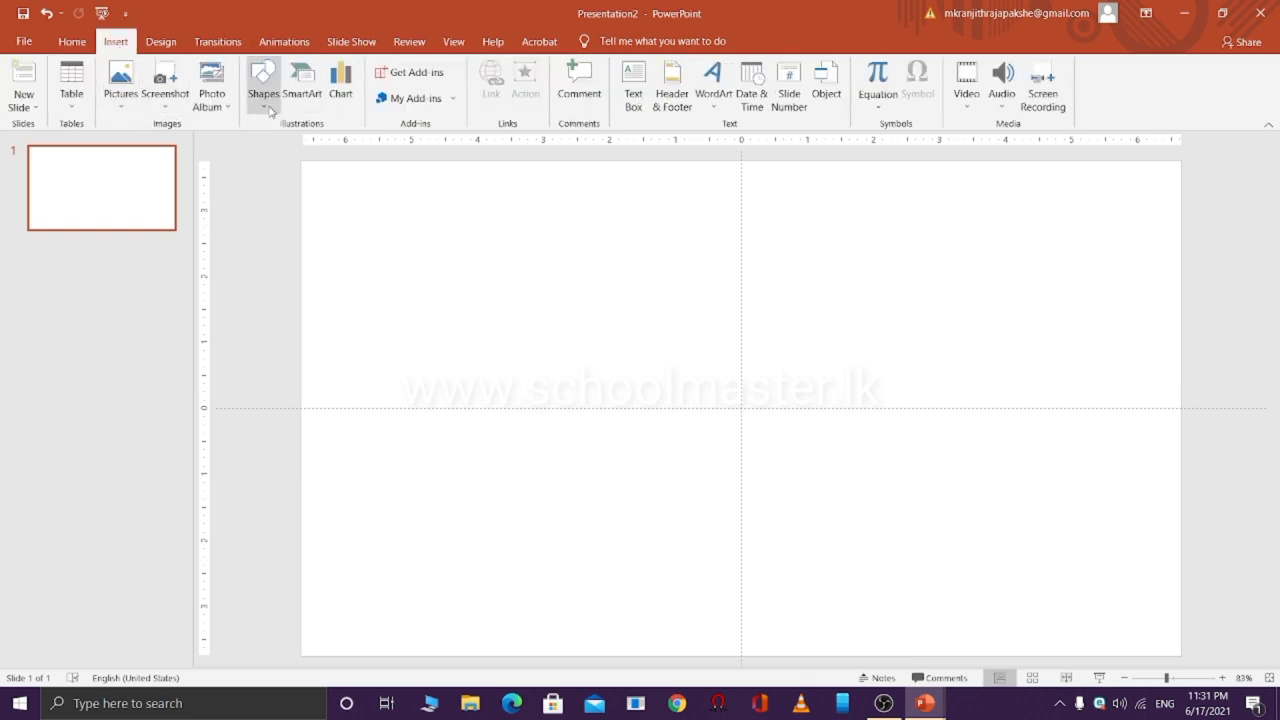
Draw a long thin rectangle near the slide bottom, centred on the vertical guide
left_click(269, 111)
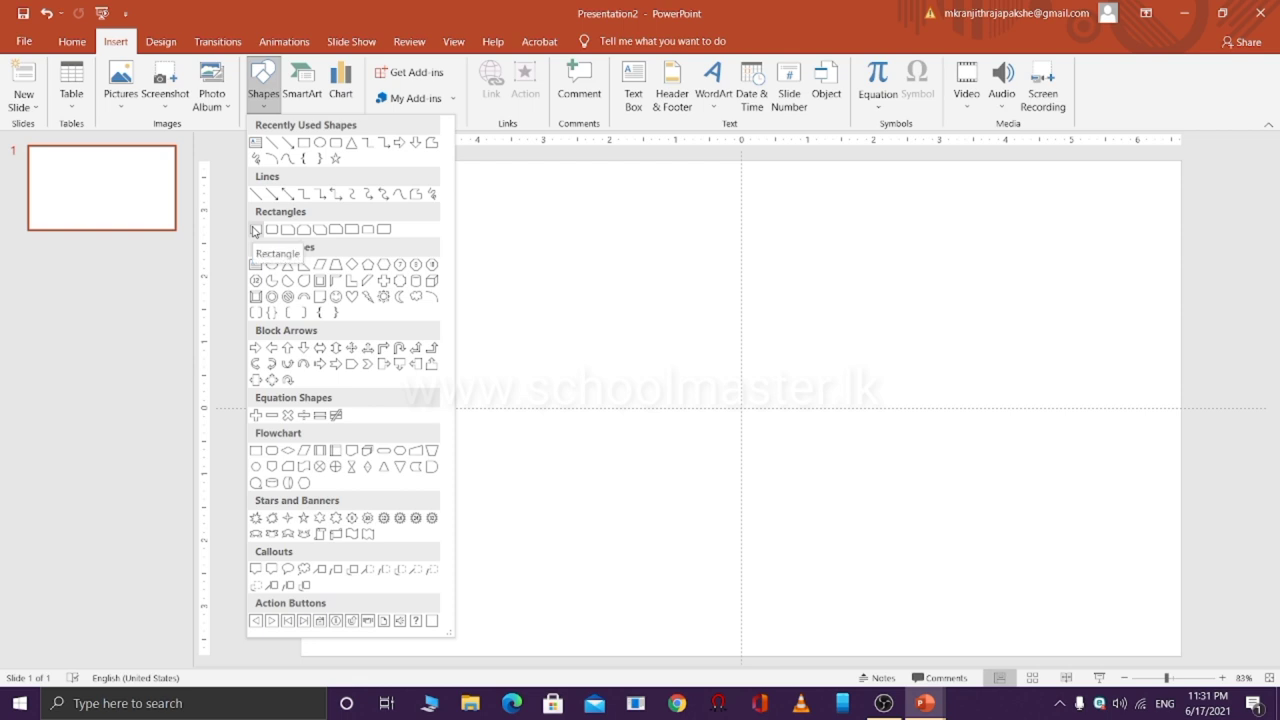
left_click(256, 229)
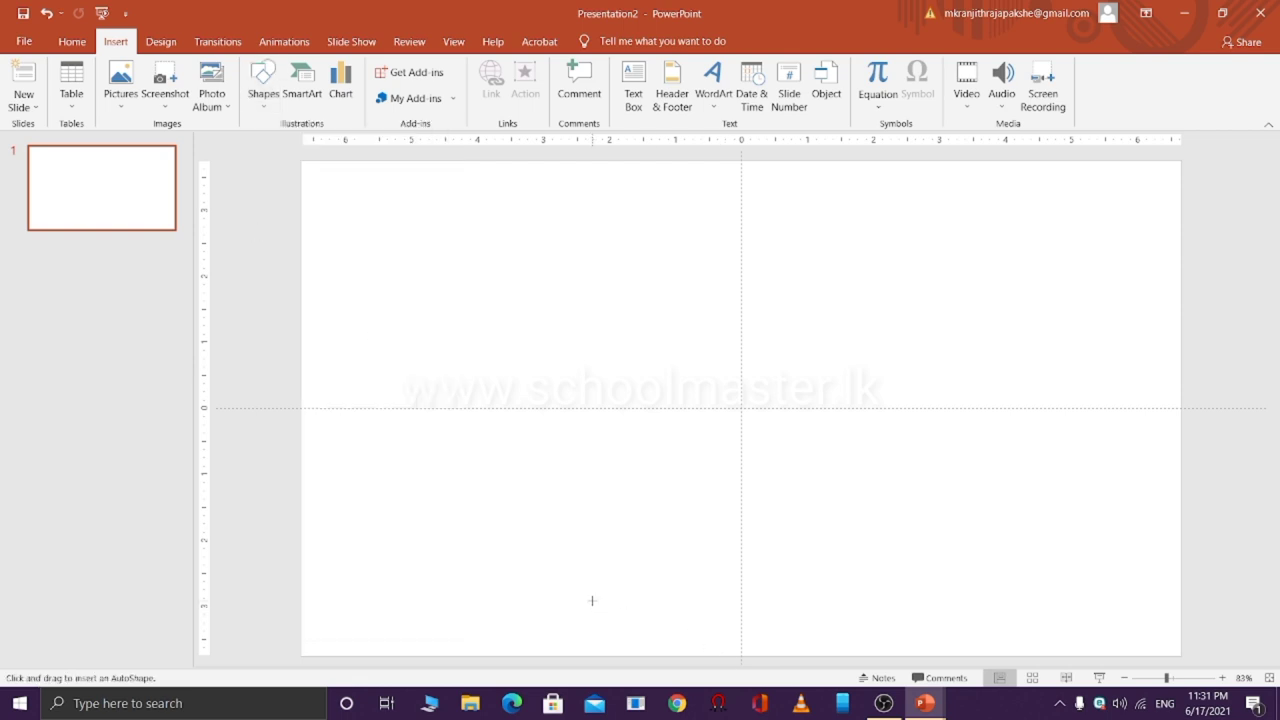
left_click_drag(592, 599, 875, 627)
left_click_drag(754, 611, 761, 612)
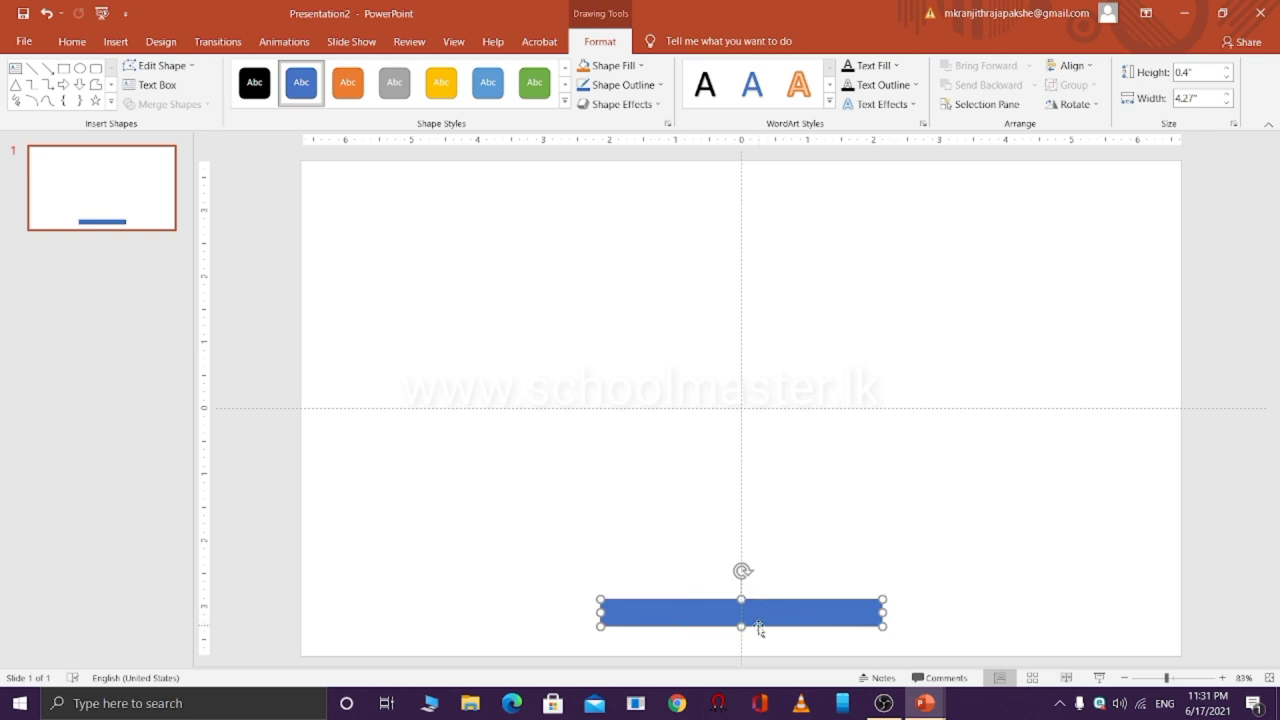
left_click(950, 611)
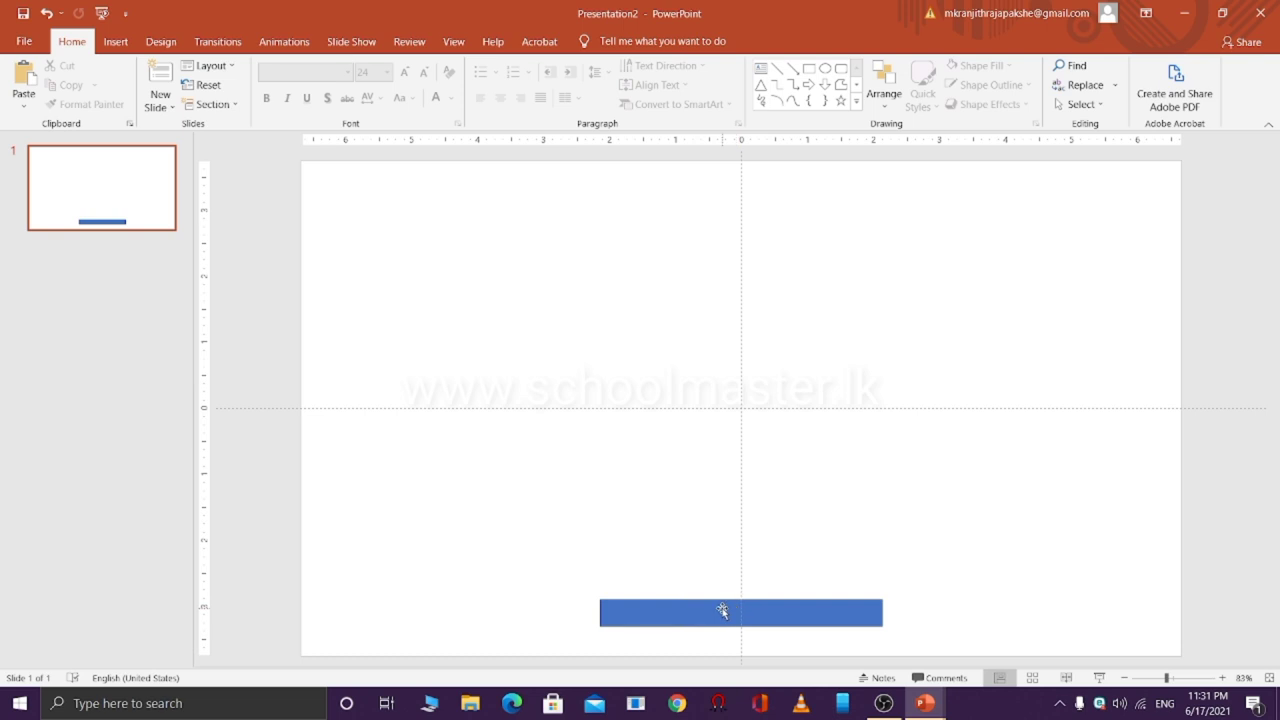
left_click(722, 611)
left_click(968, 602)
left_click(115, 41)
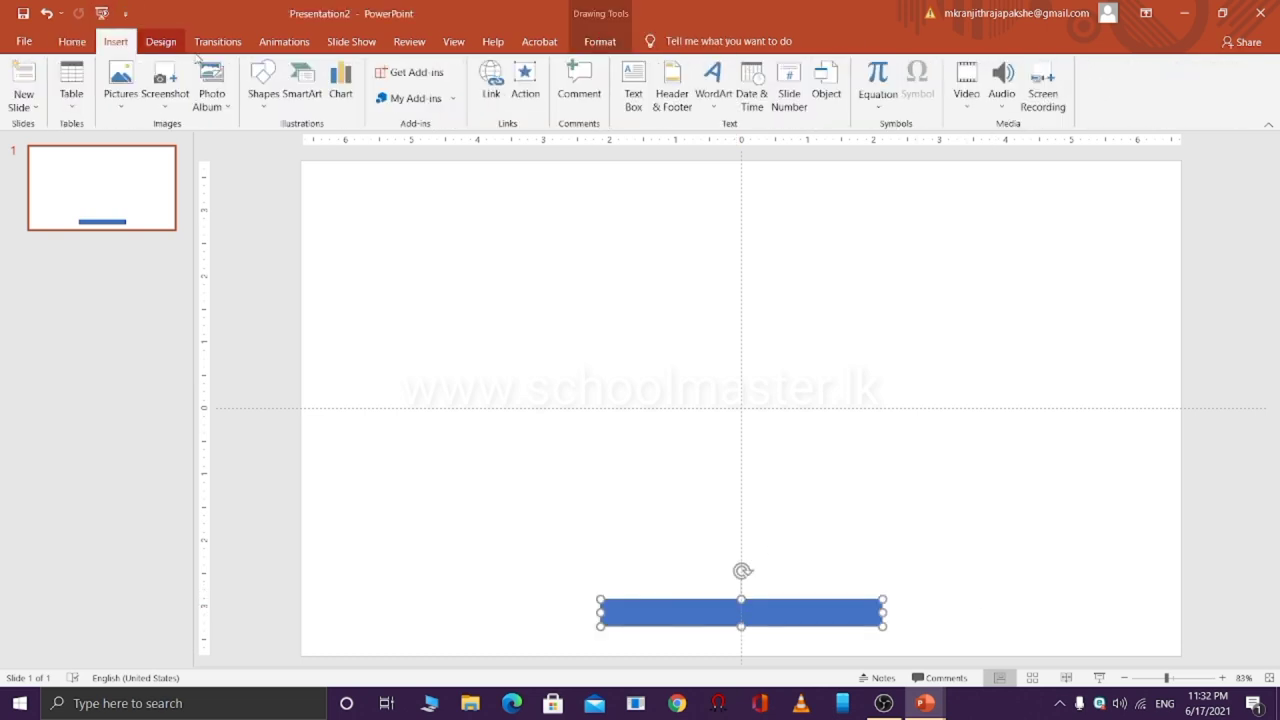
Draw a trapezoid above the bar, stretch it down to meet it, and centre it on the guides
left_click(264, 93)
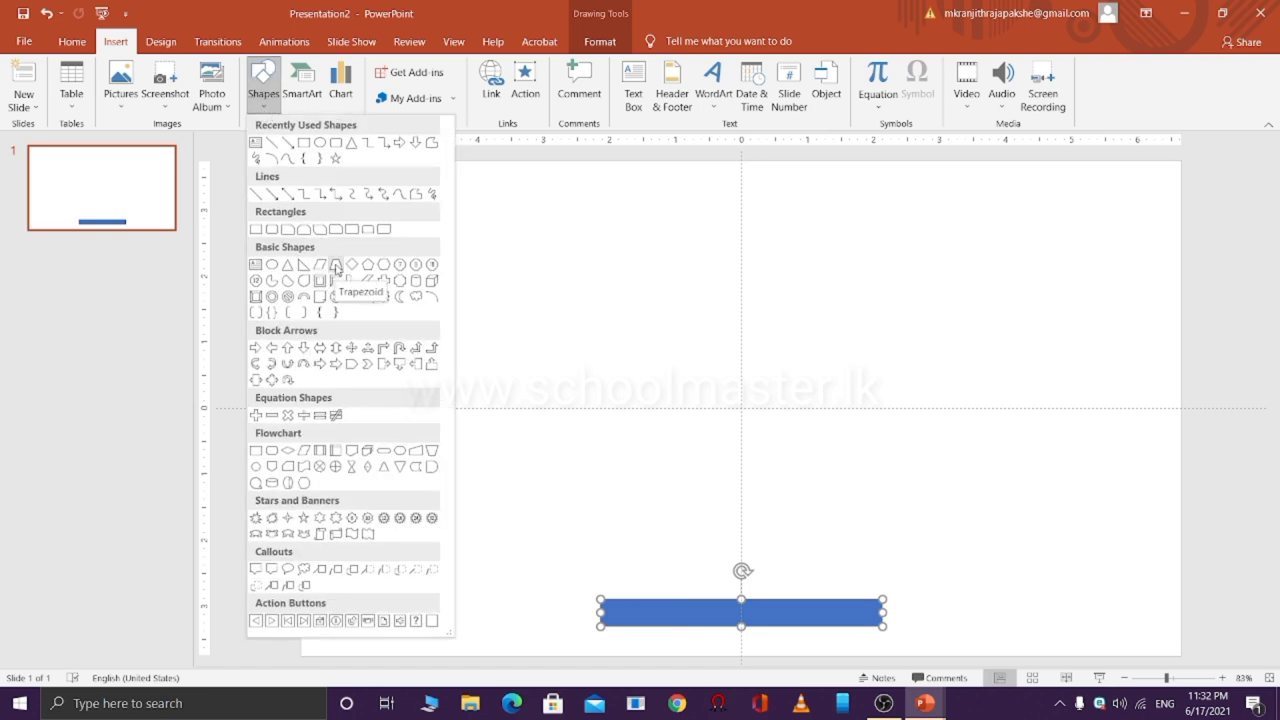
left_click(336, 265)
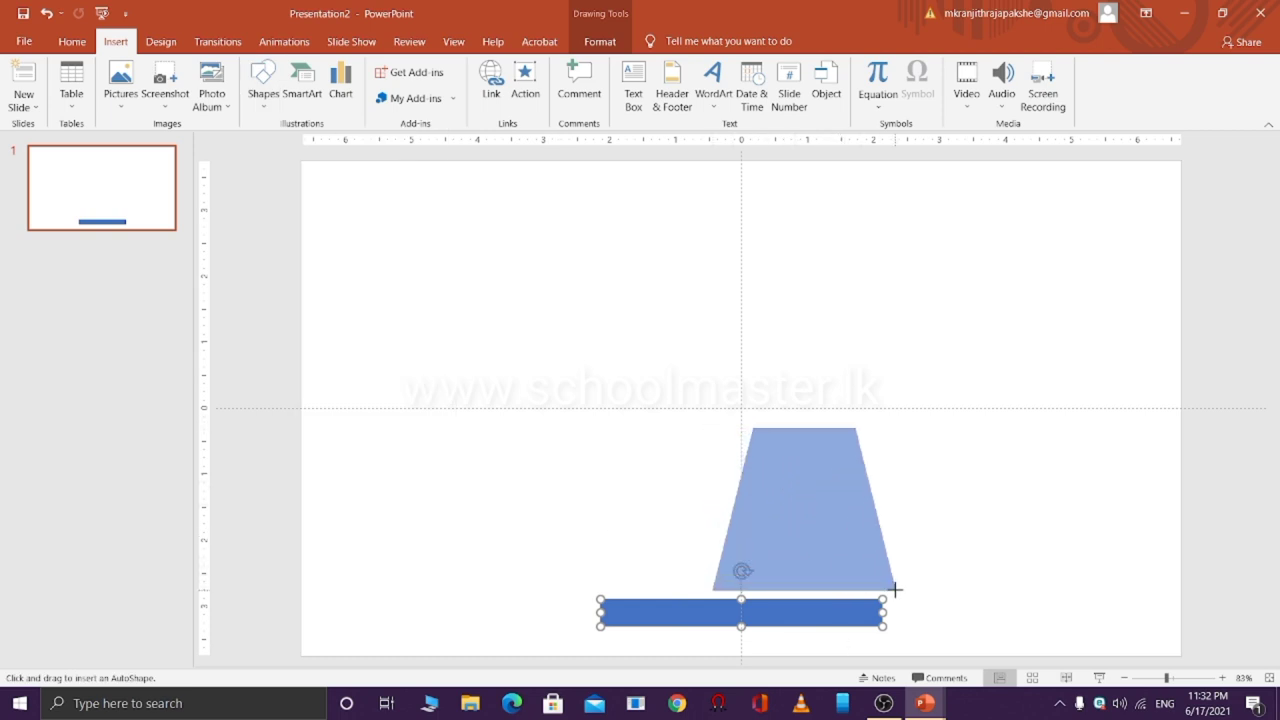
left_click_drag(712, 428, 895, 590)
left_click_drag(803, 545, 750, 521)
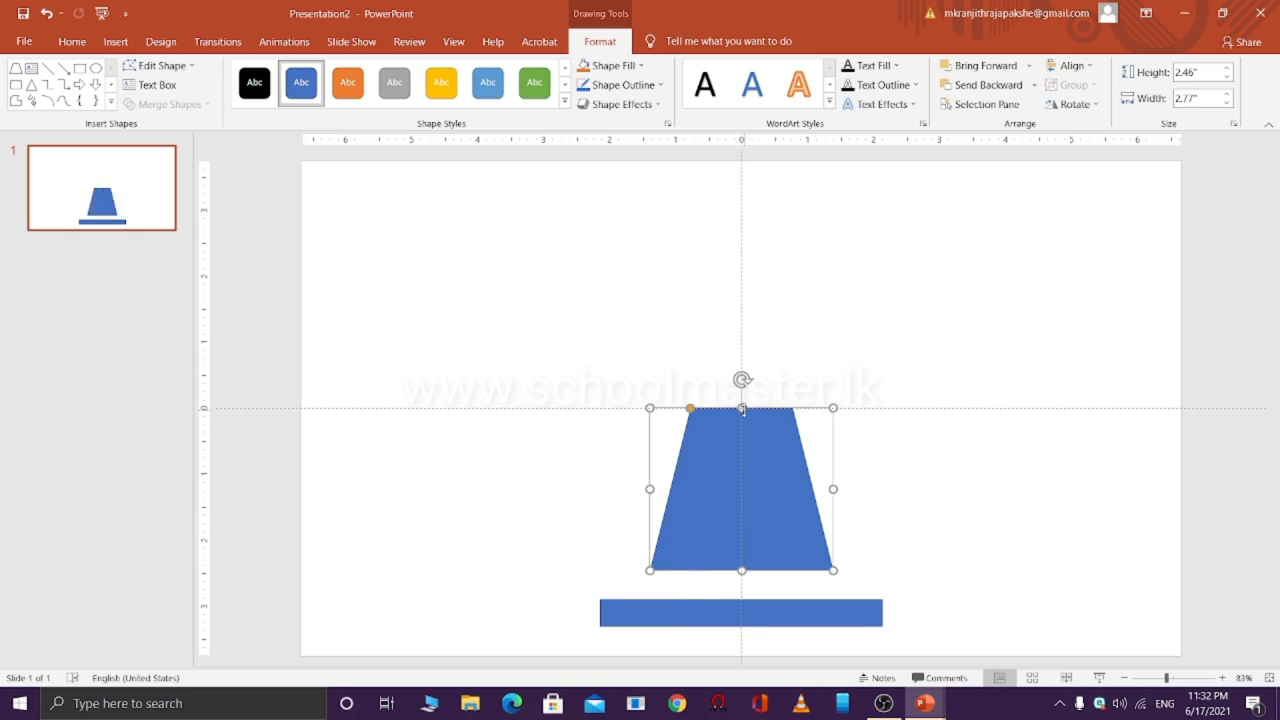
left_click_drag(833, 570, 848, 600)
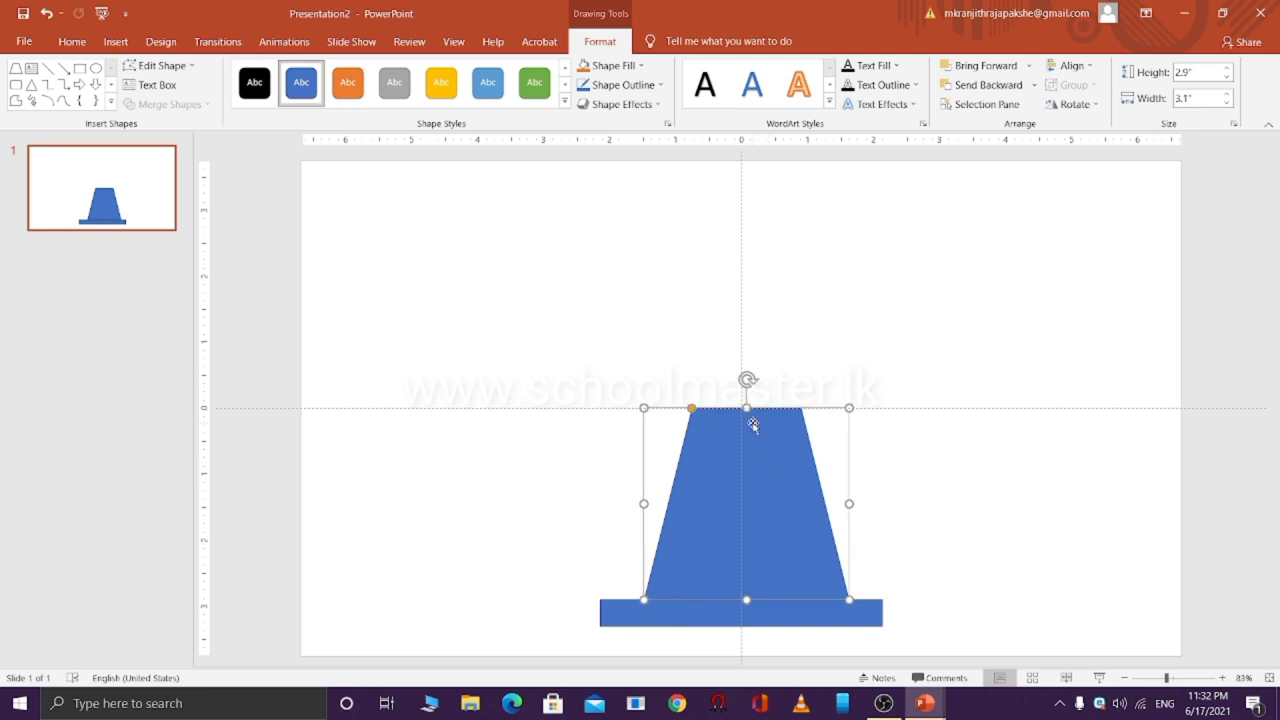
left_click_drag(753, 425, 748, 425)
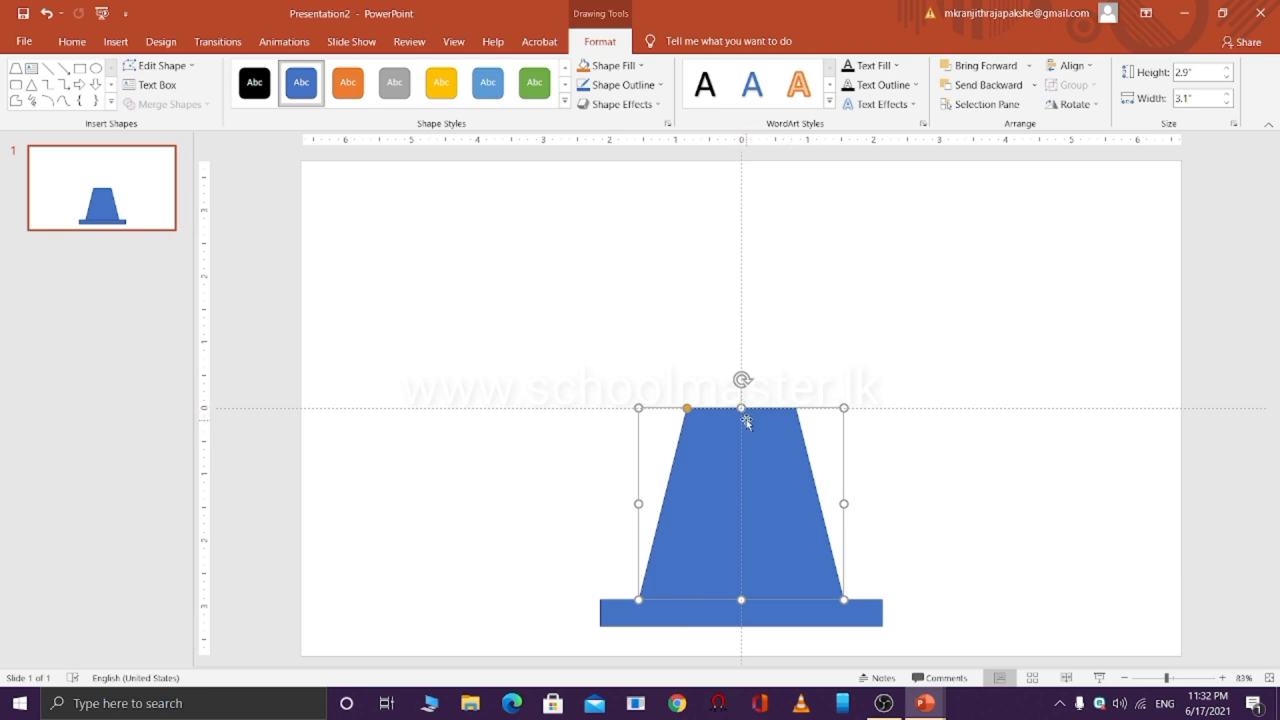
left_click(867, 613)
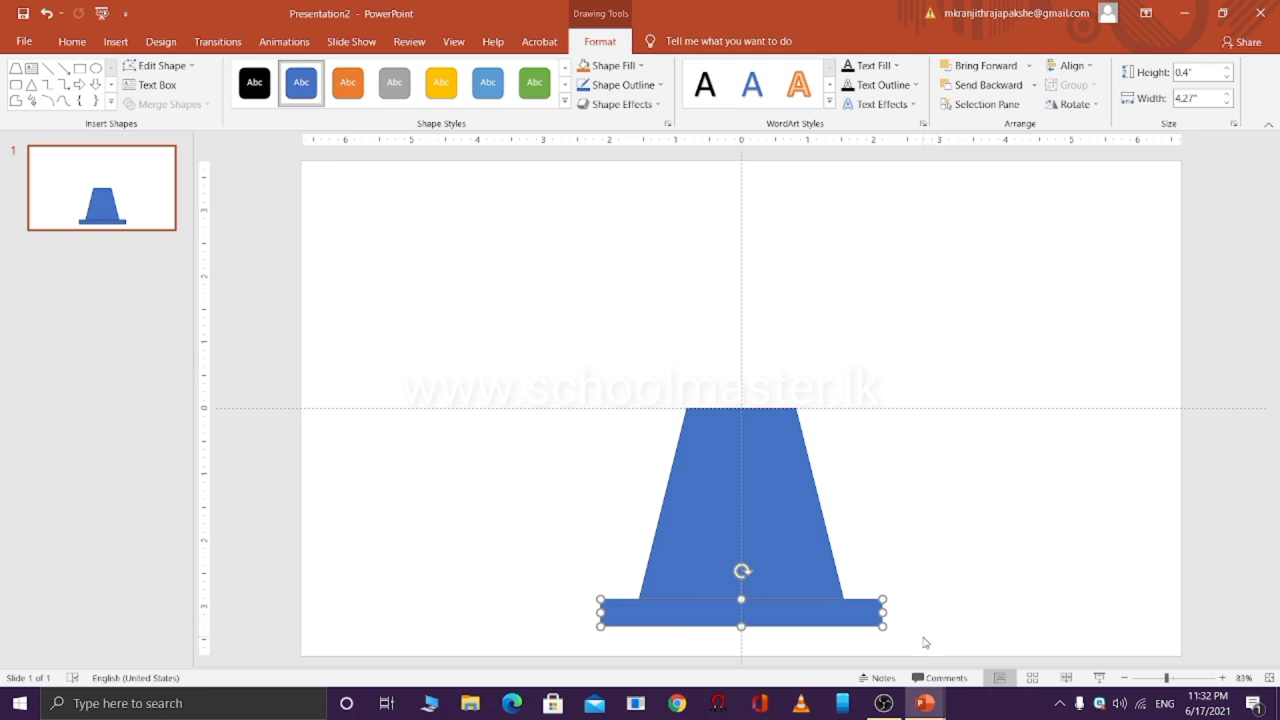
left_click(895, 578)
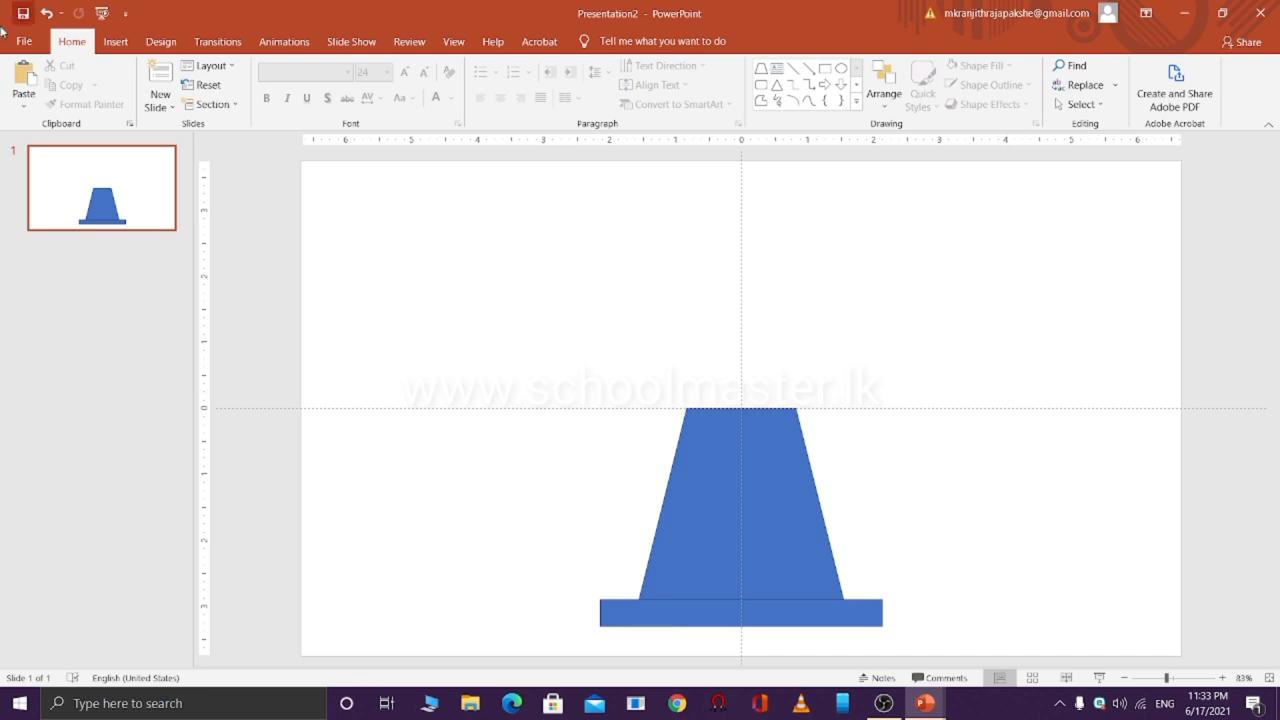
Remove the outlines from both the trapezoid and the base bar
left_click(803, 526)
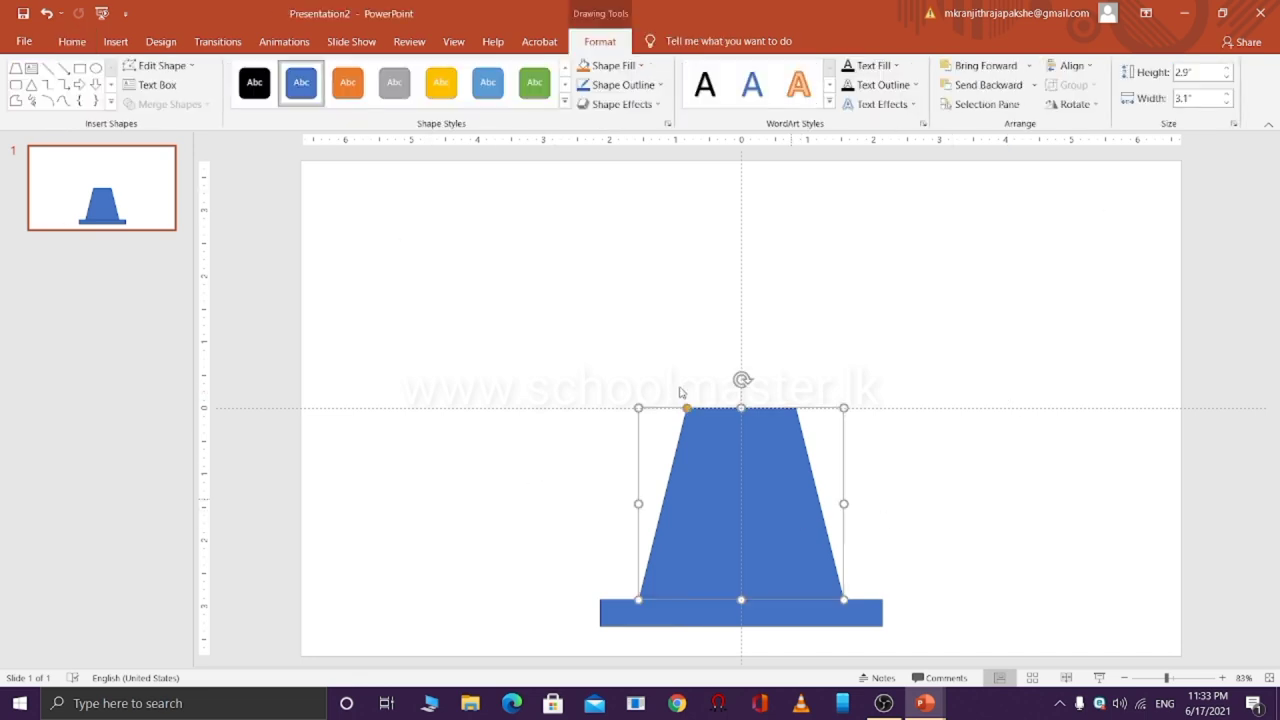
left_click(917, 554)
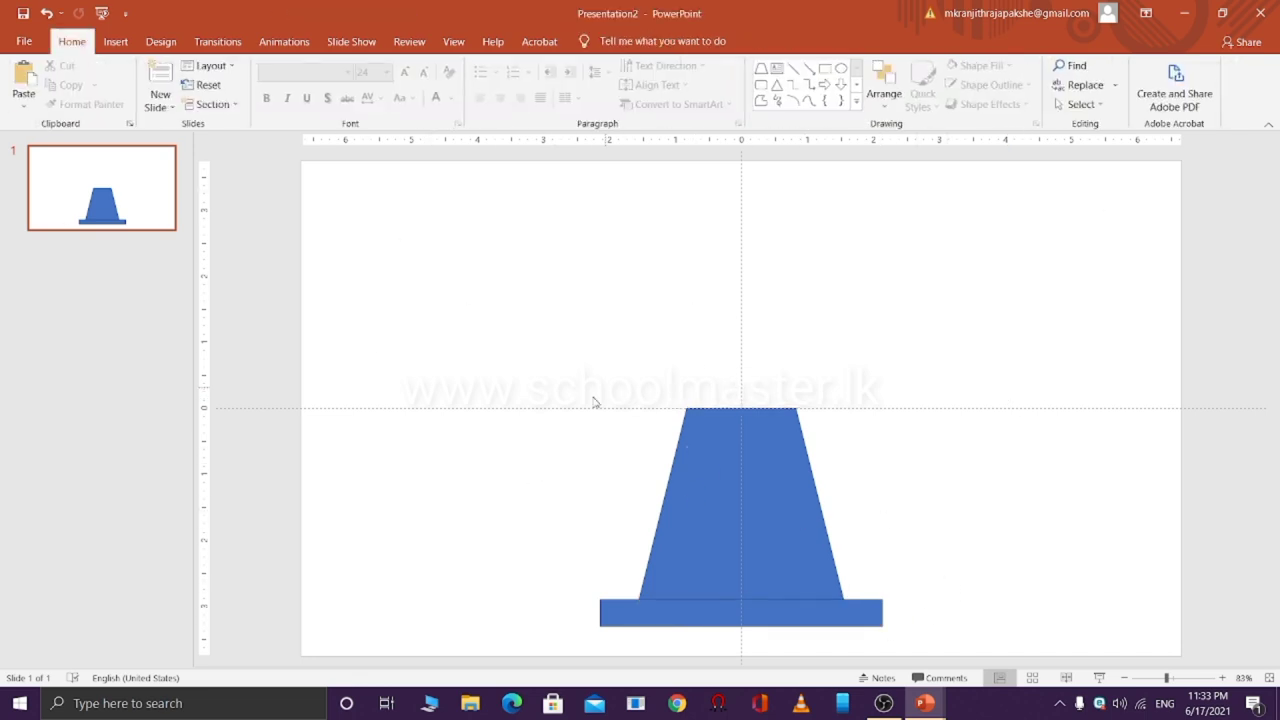
left_click(815, 546)
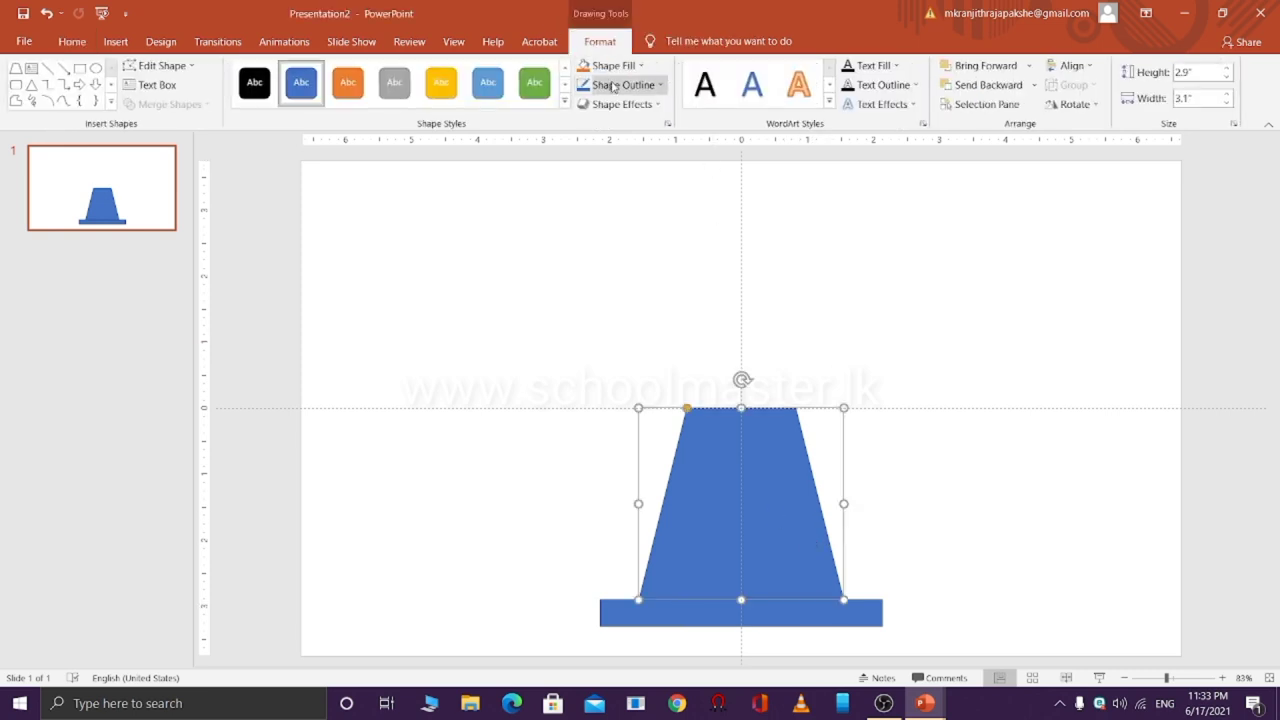
left_click(657, 88)
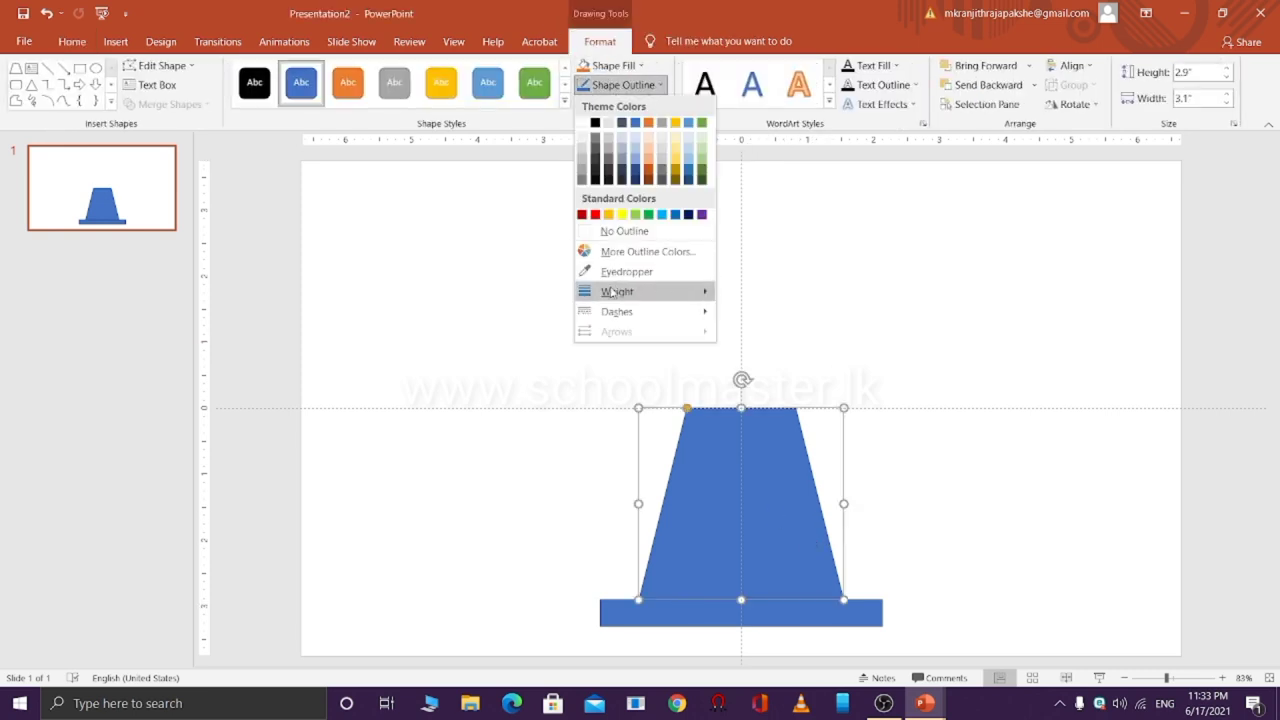
left_click(626, 232)
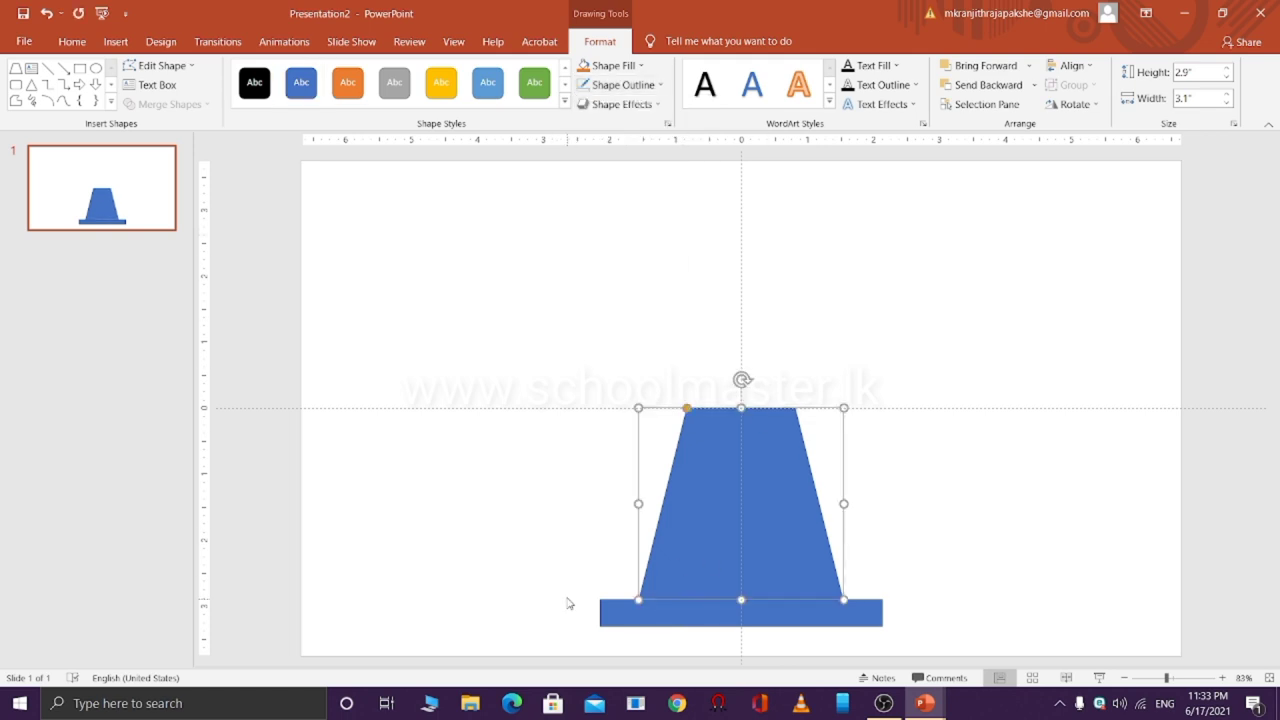
left_click(605, 614)
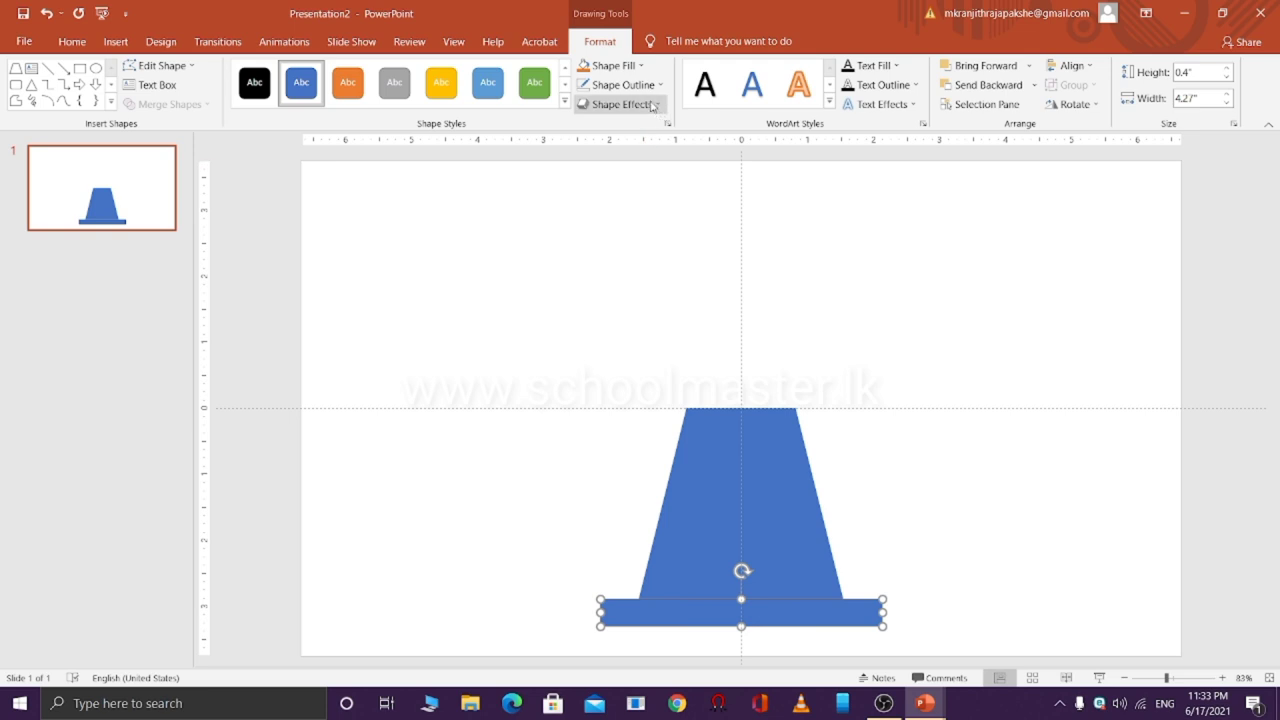
left_click(625, 85)
left_click(626, 232)
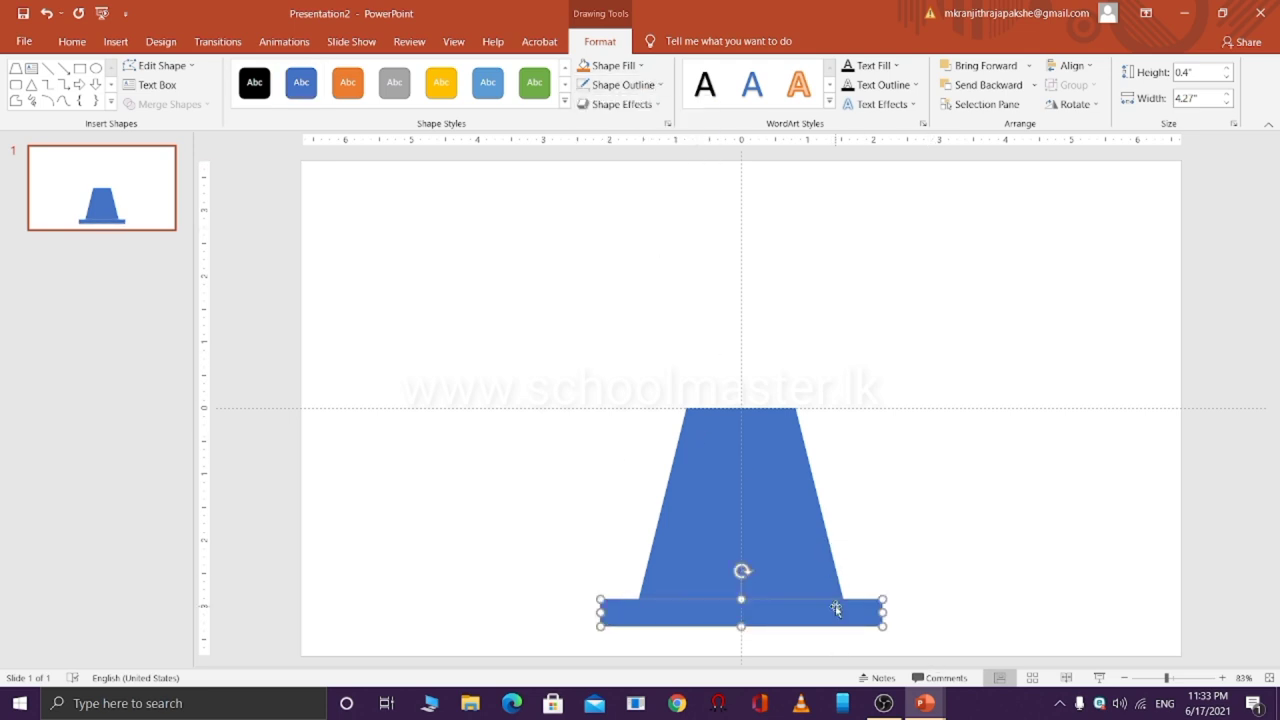
Fill the trapezoid purple and the base rectangle light blue
left_click(708, 444)
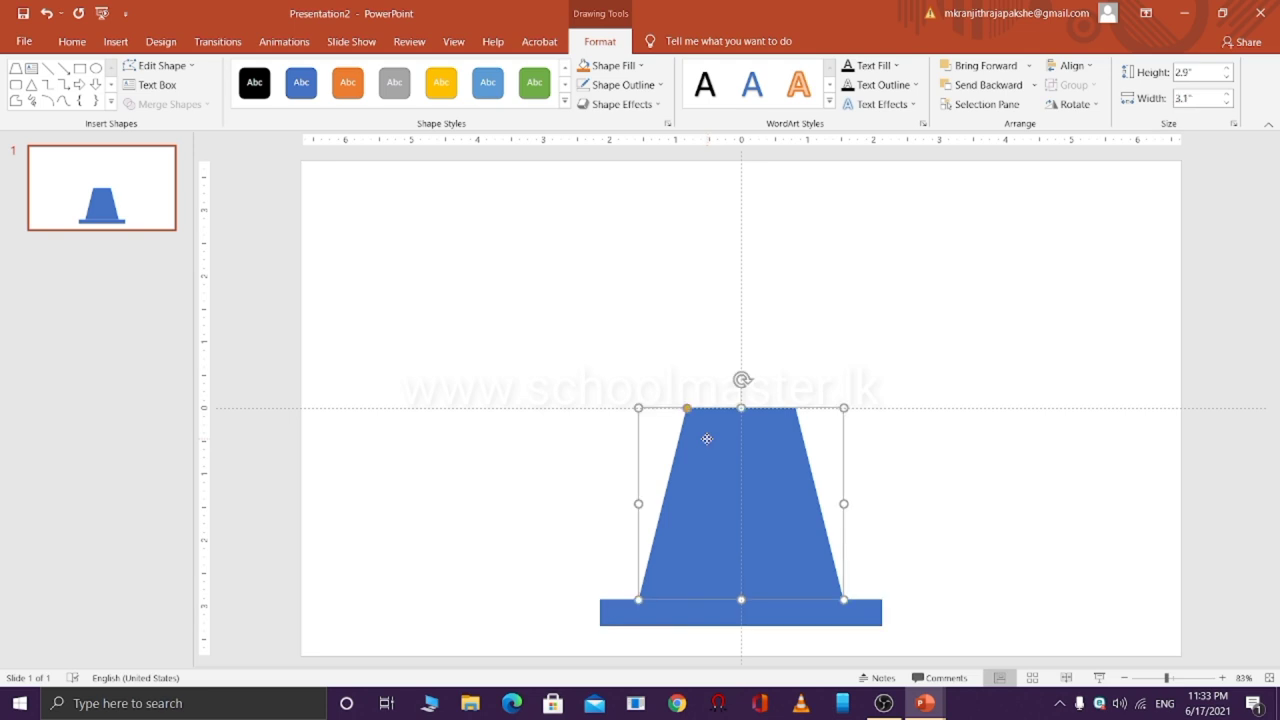
left_click(609, 65)
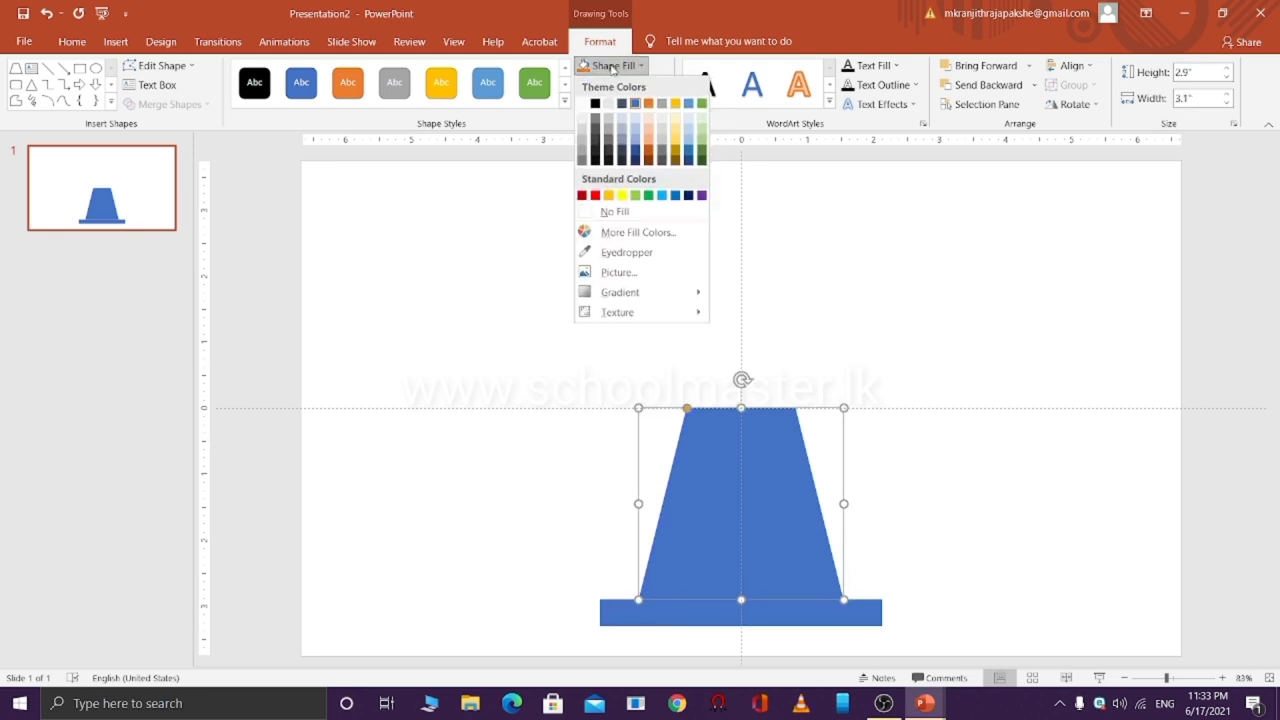
left_click(703, 196)
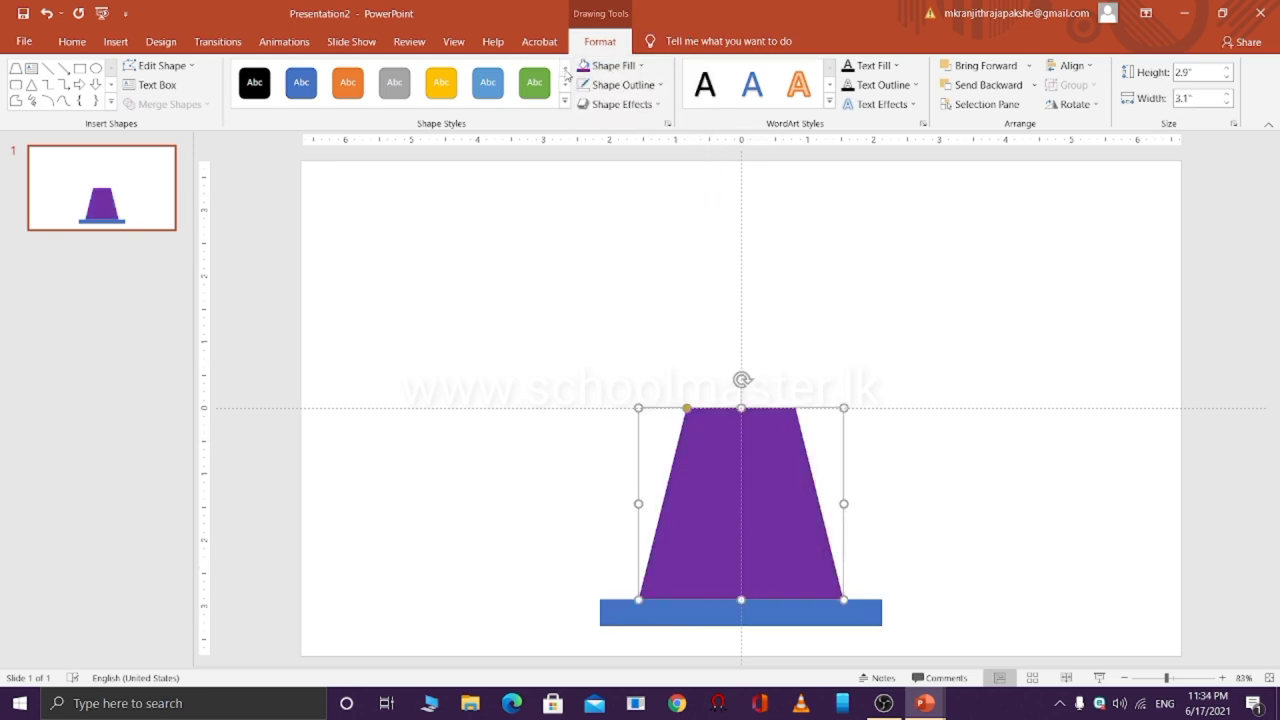
left_click(974, 557)
left_click(710, 612)
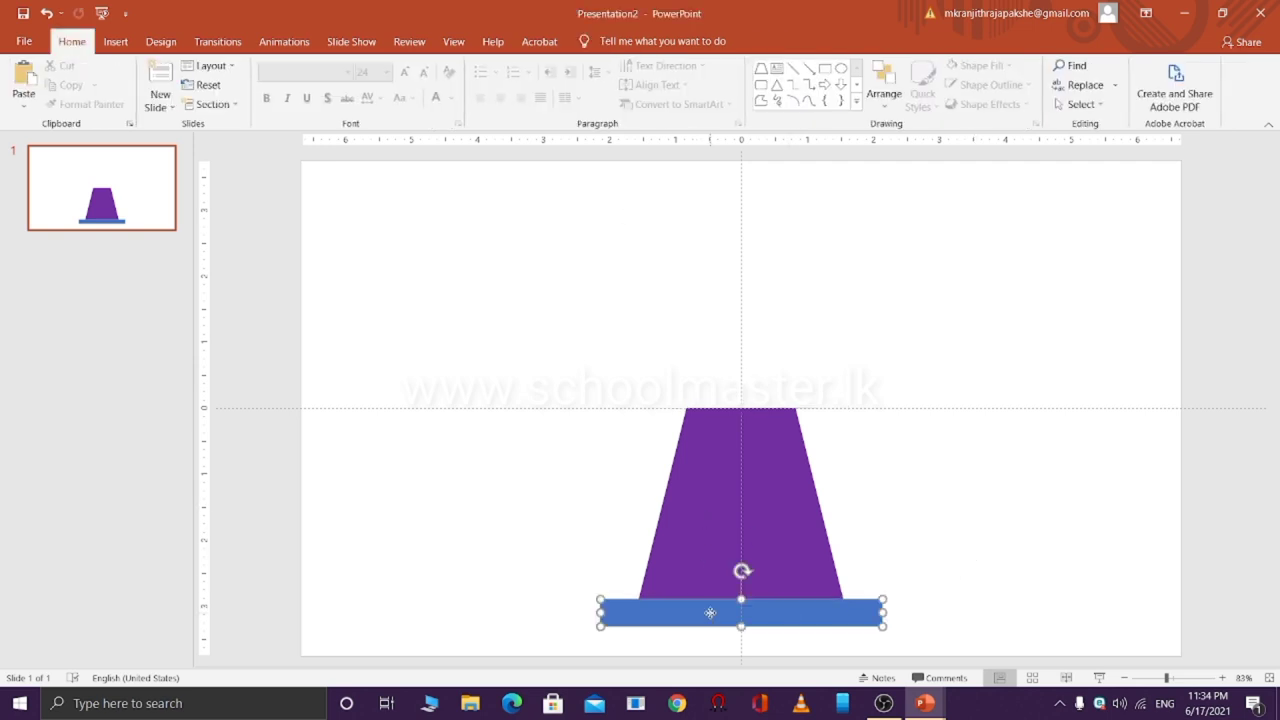
left_click(600, 41)
left_click(612, 65)
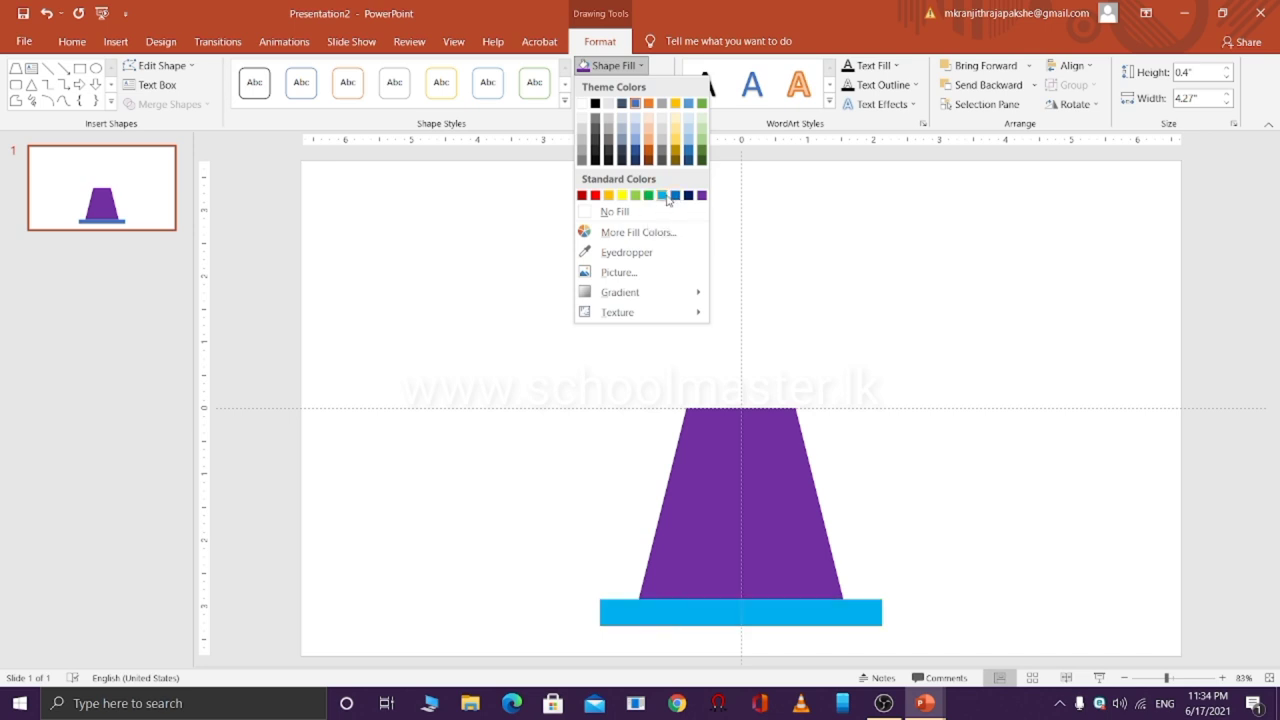
left_click(665, 196)
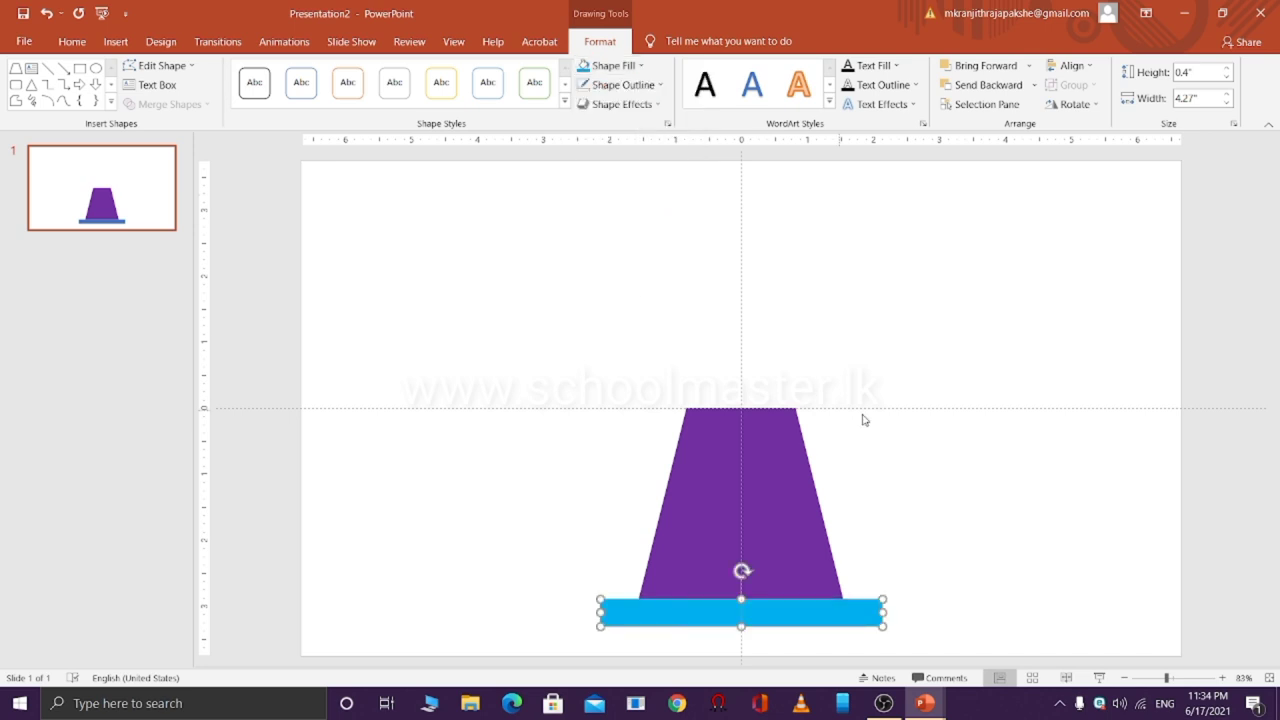
left_click(1205, 487)
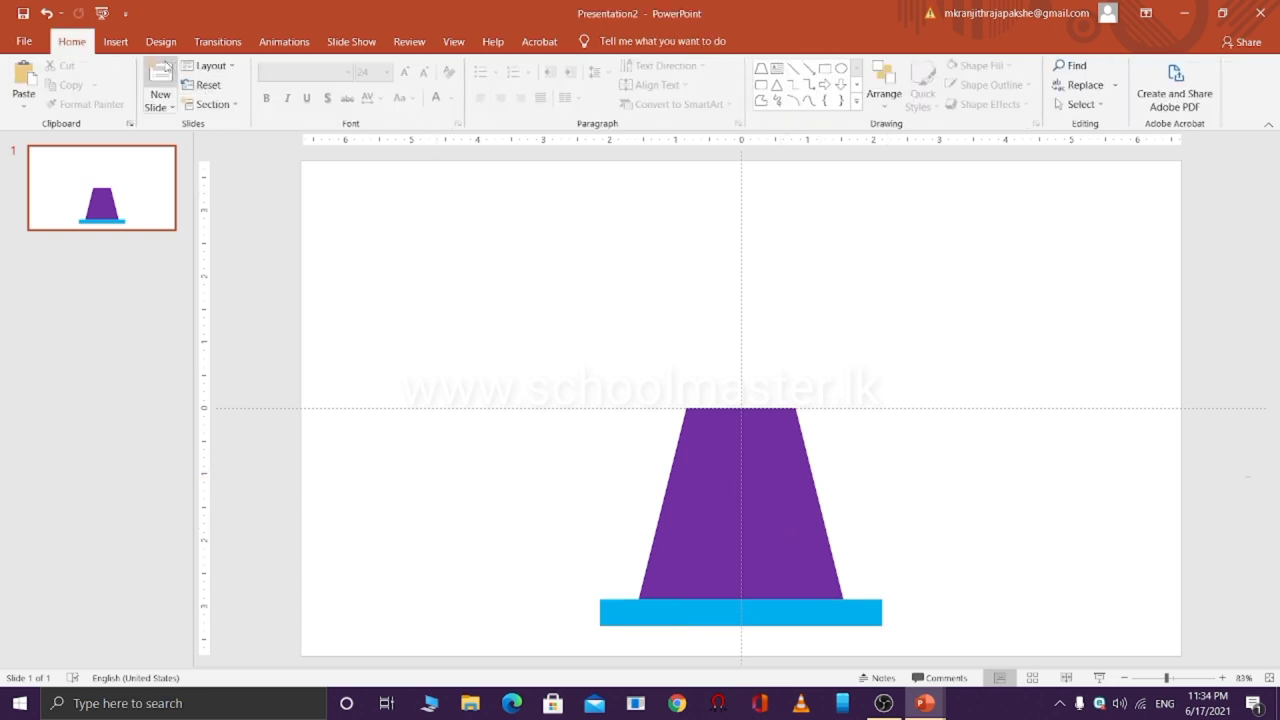
Draw a thin right triangle above and left of the trapezoid
left_click(116, 43)
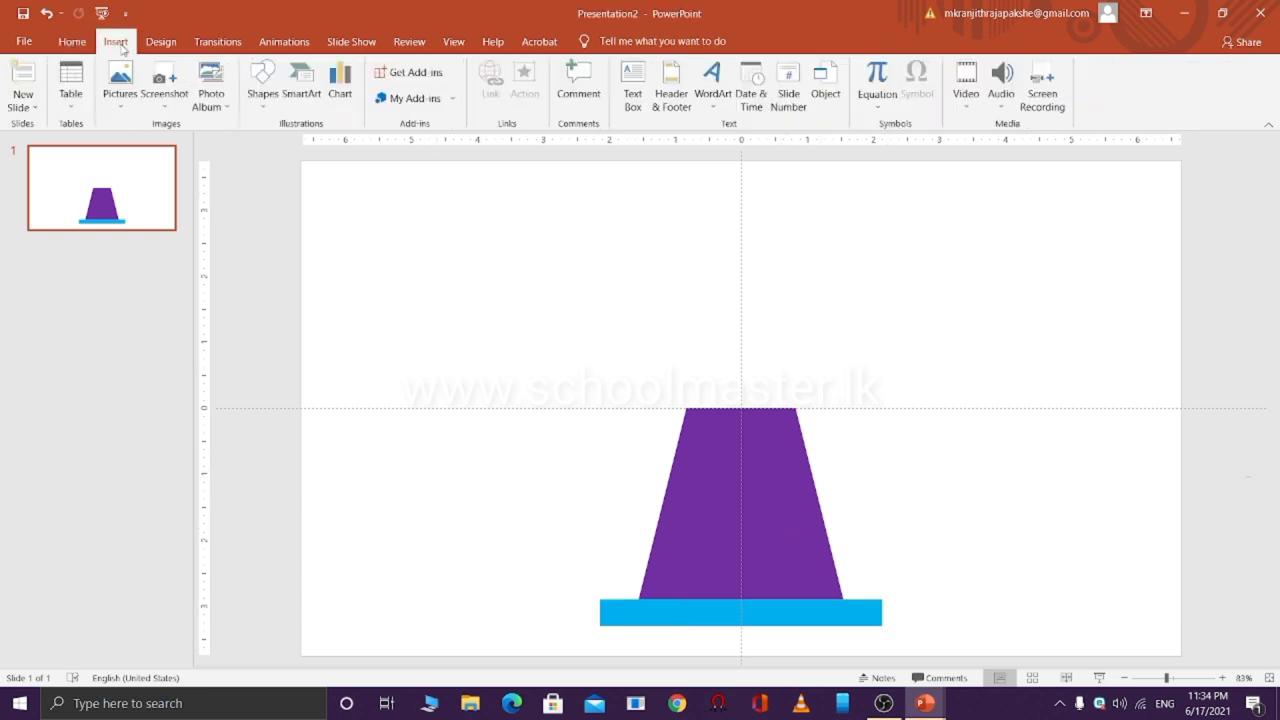
left_click(261, 110)
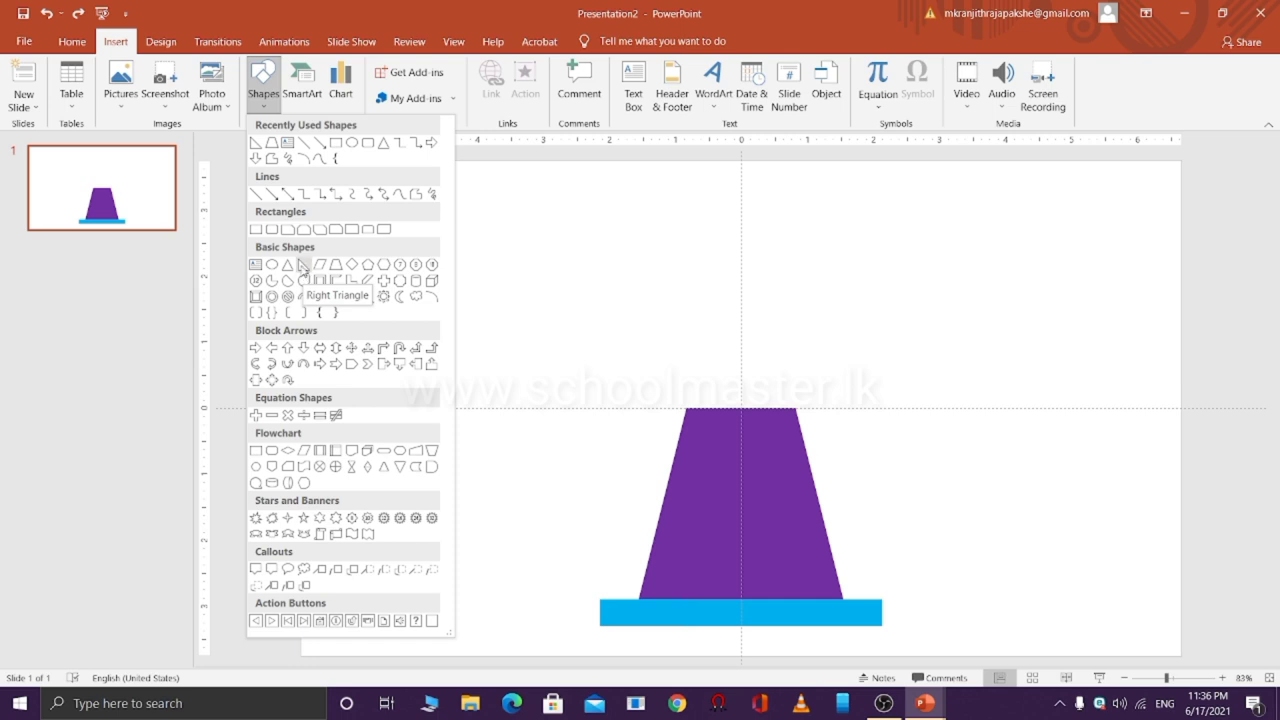
left_click(301, 265)
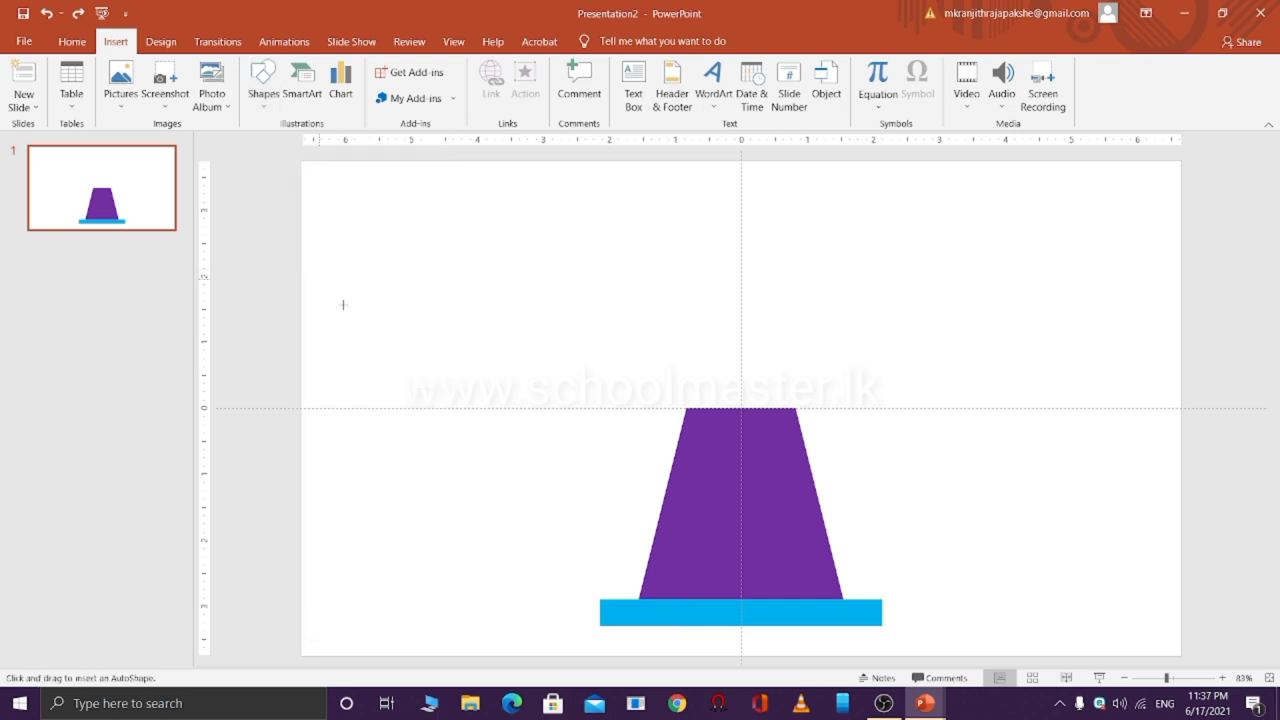
left_click_drag(399, 335, 705, 390)
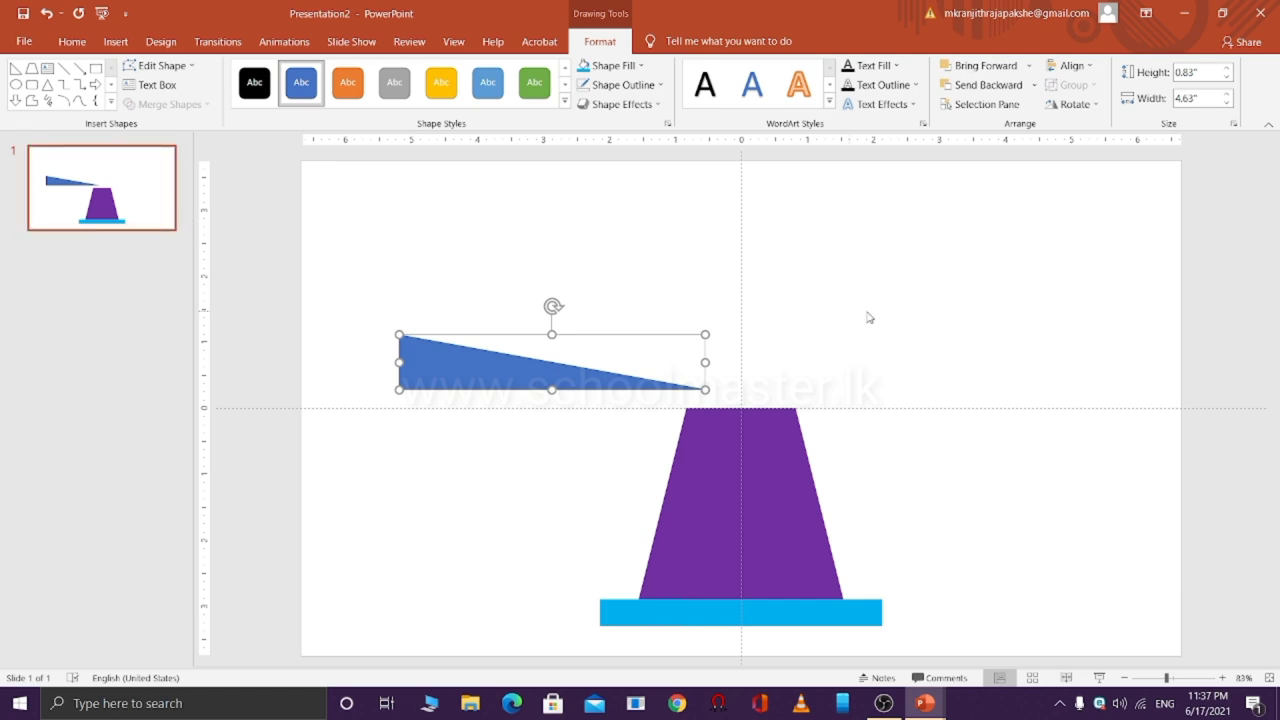
Flip the triangle horizontally and vertically so its flat edge is on top
left_click(1097, 107)
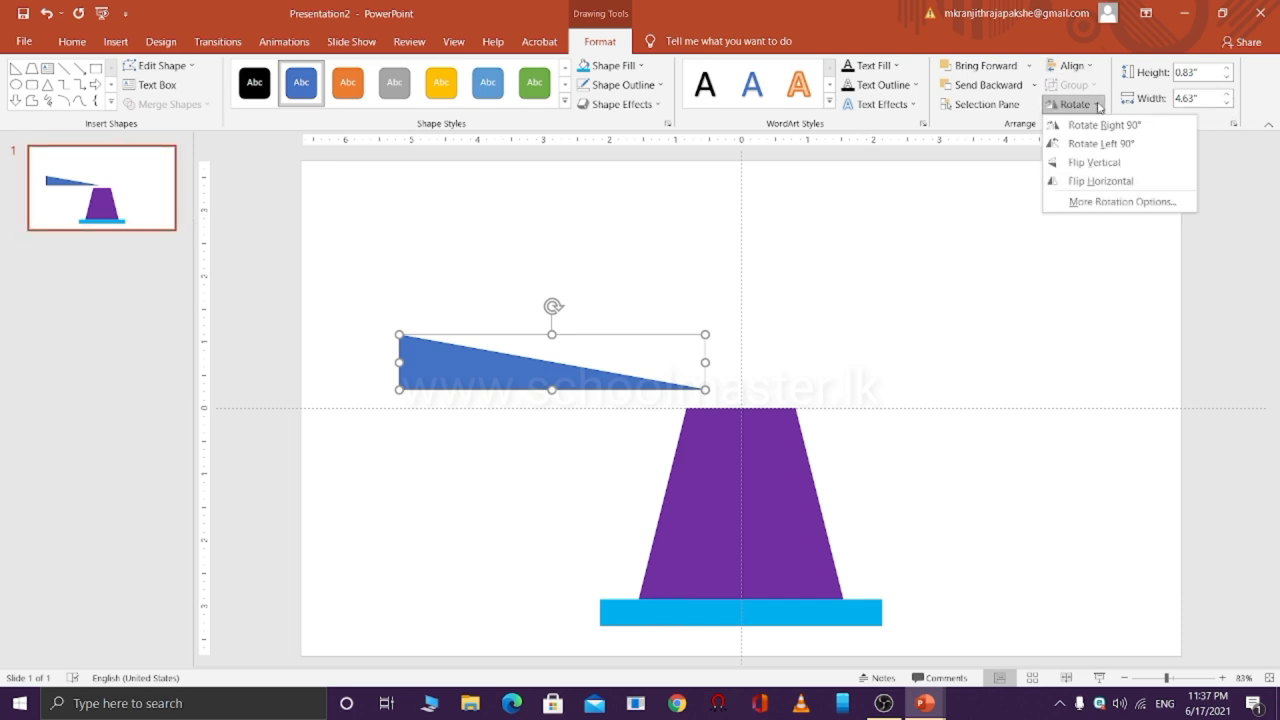
left_click(1093, 183)
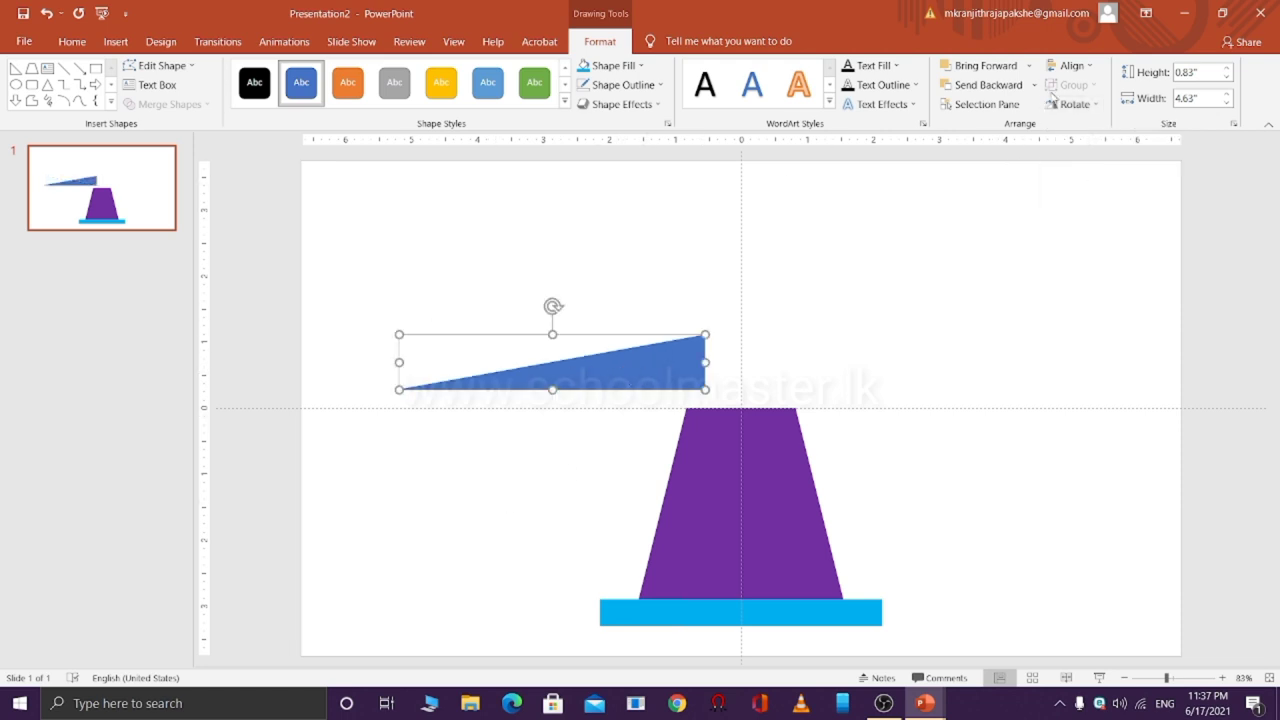
left_click(1075, 104)
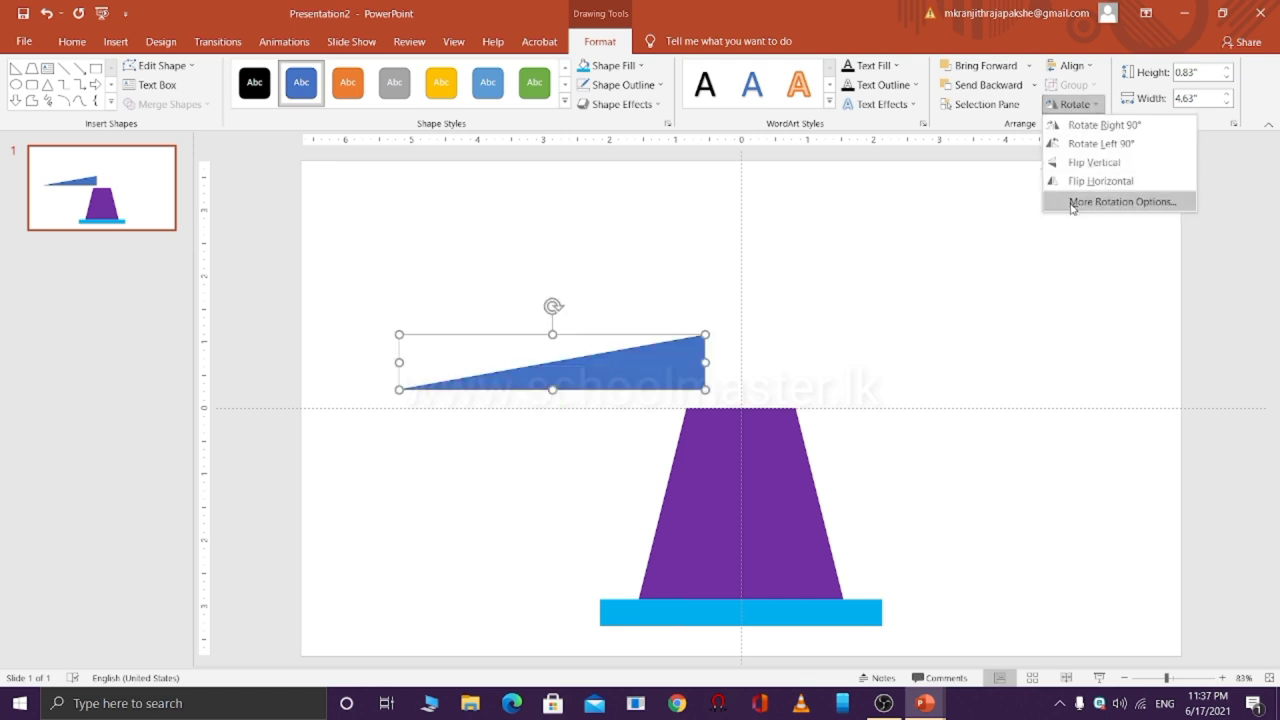
left_click(1081, 163)
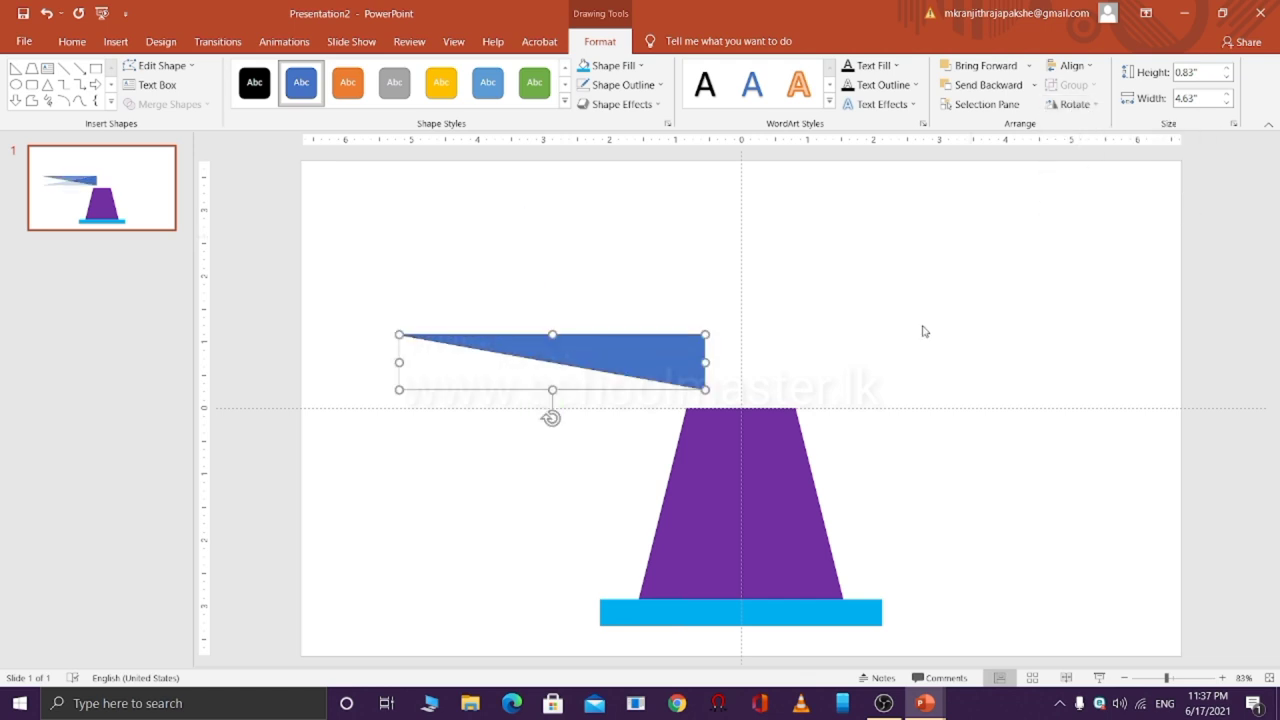
left_click(330, 372)
left_click(657, 340)
left_click(1075, 104)
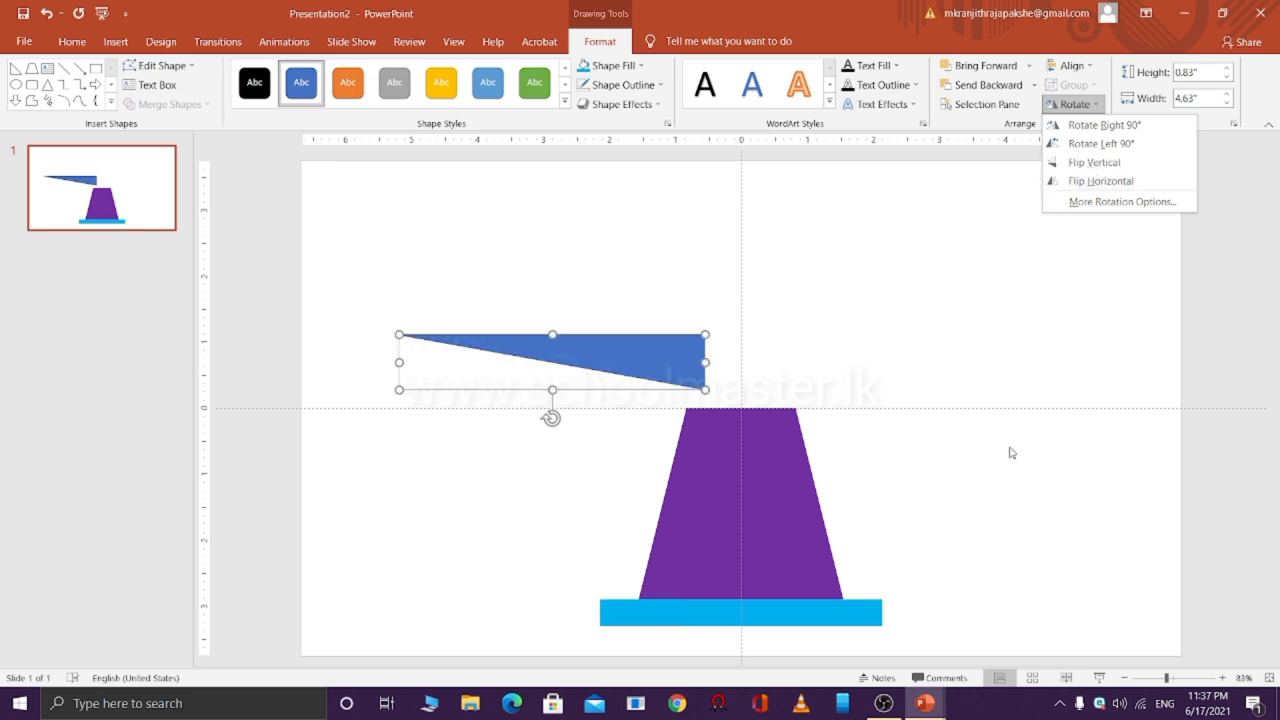
left_click(956, 378)
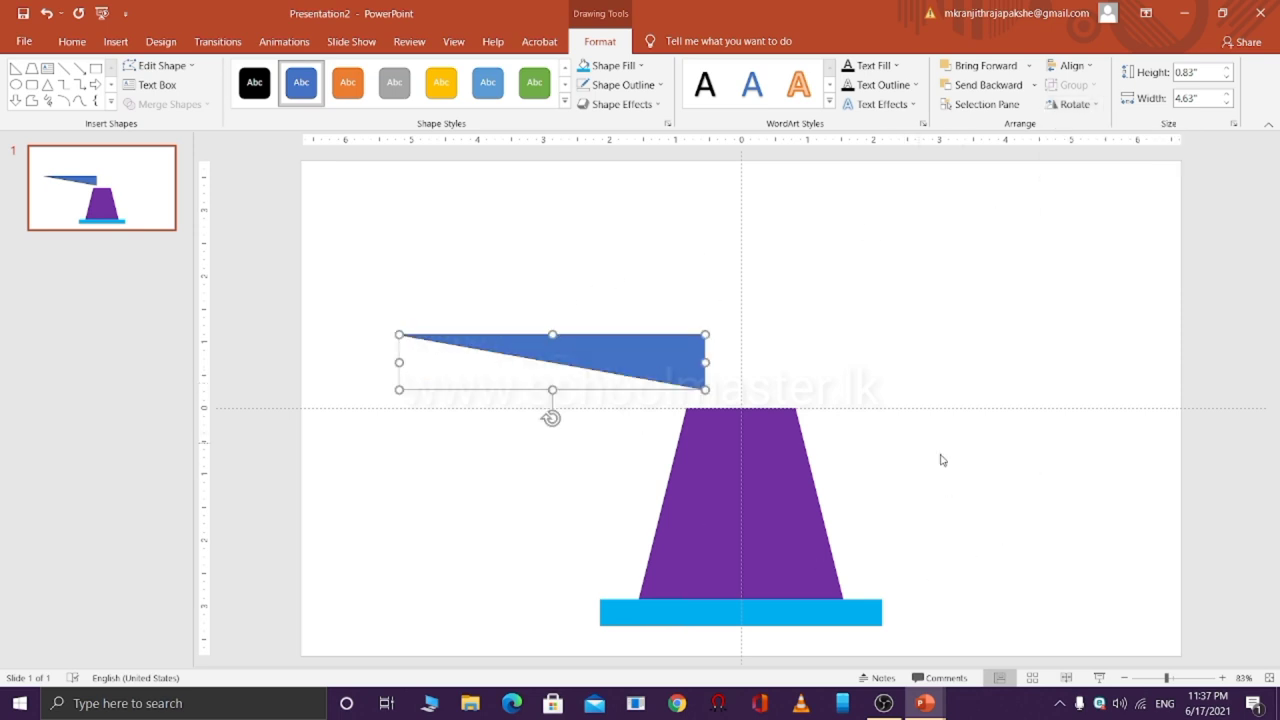
left_click(1010, 484)
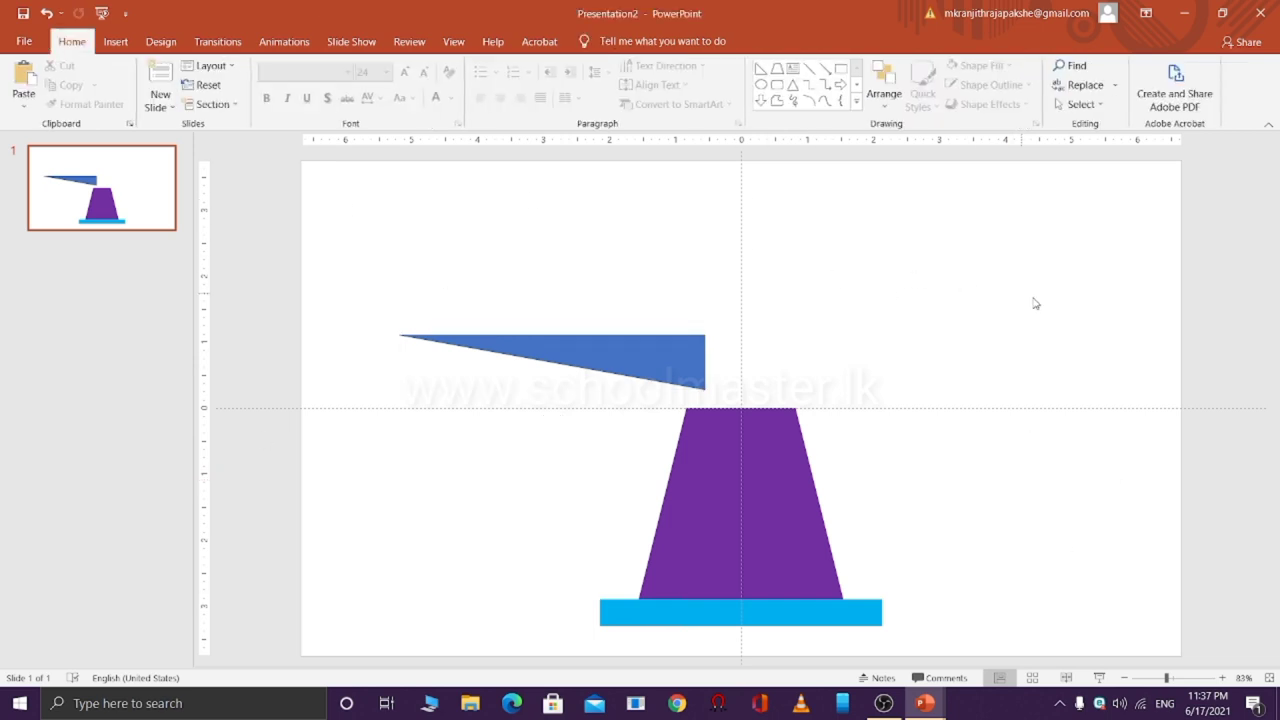
Place the triangle on the trapezoid's top at the centre guide and remove its outline
left_click_drag(645, 360, 680, 427)
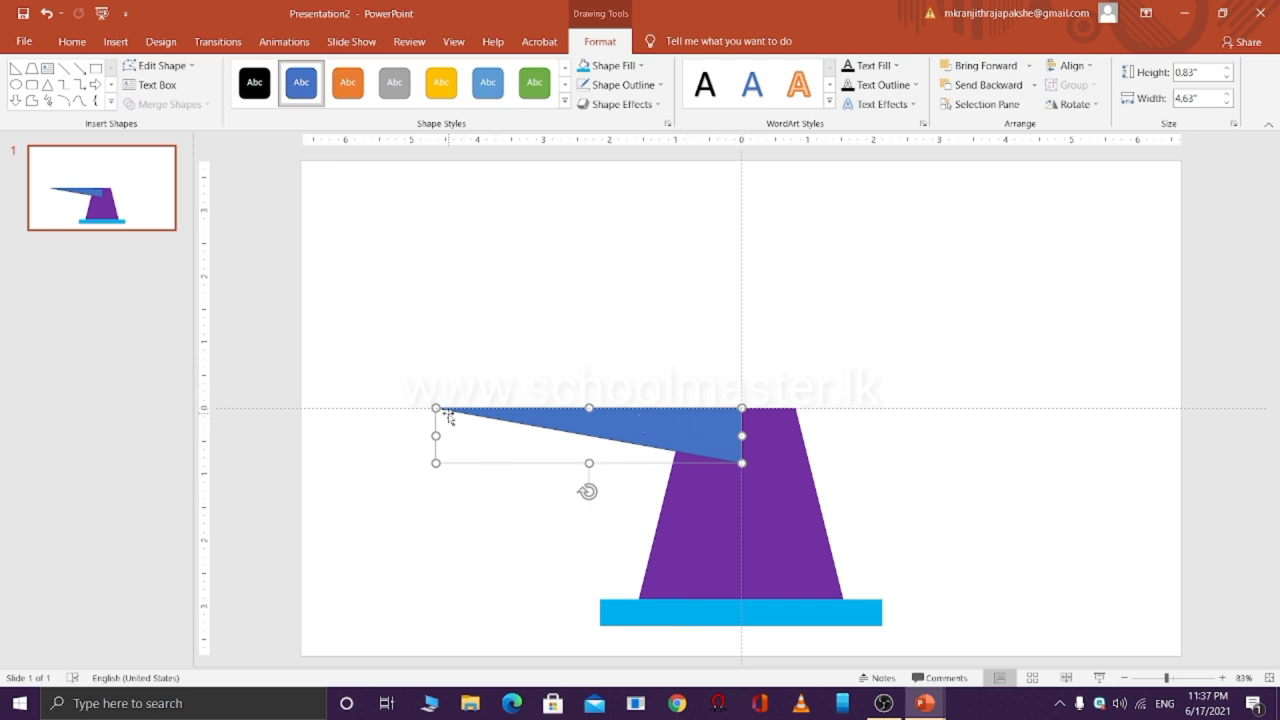
left_click(1231, 518)
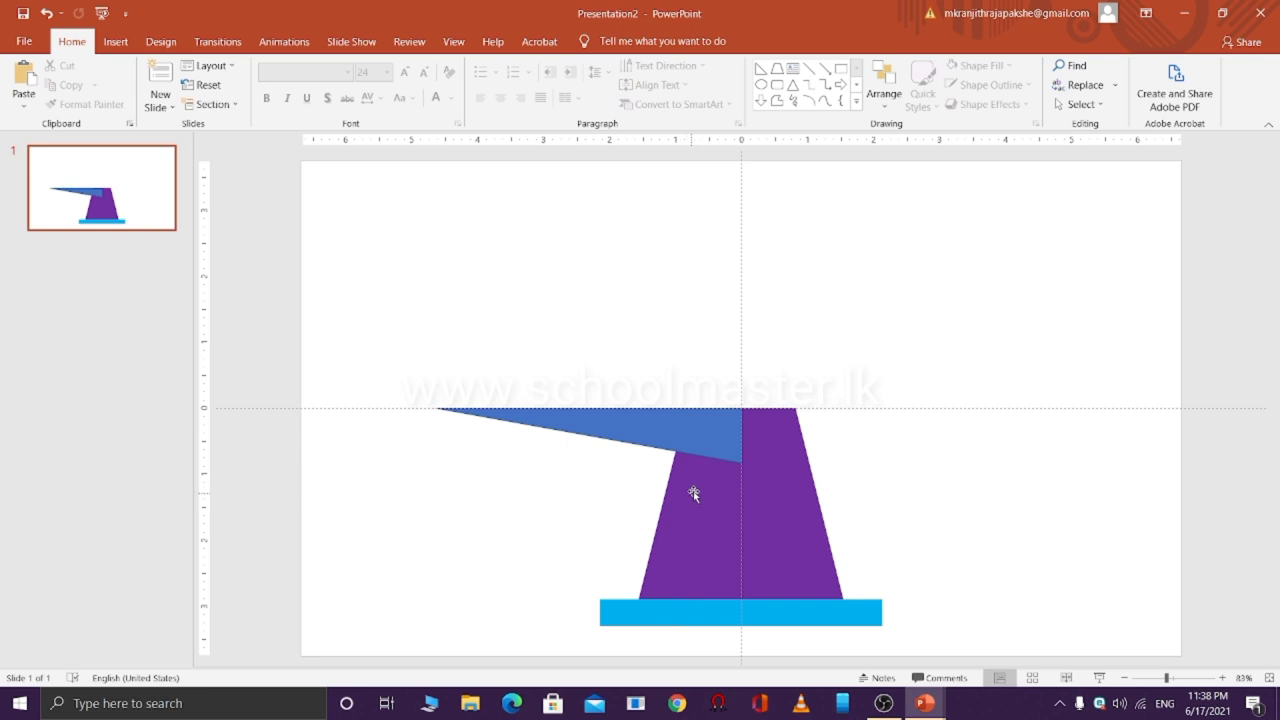
double_click(711, 451)
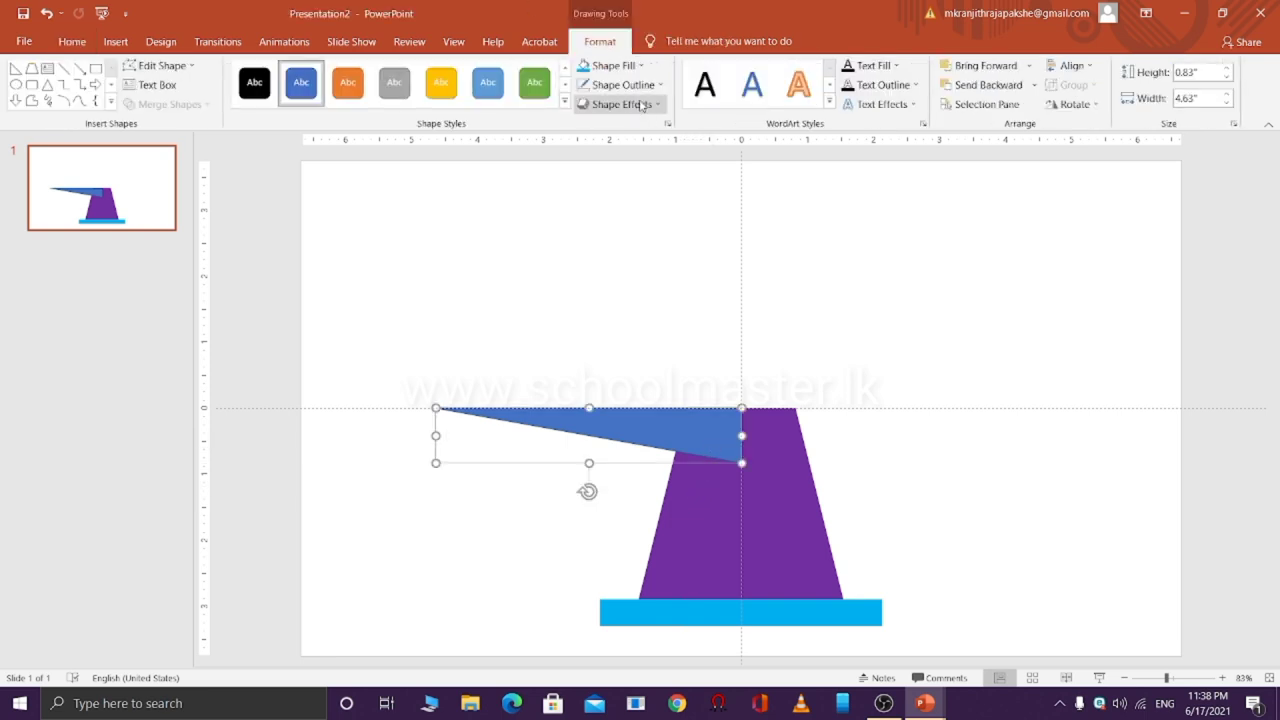
left_click(623, 85)
left_click(619, 231)
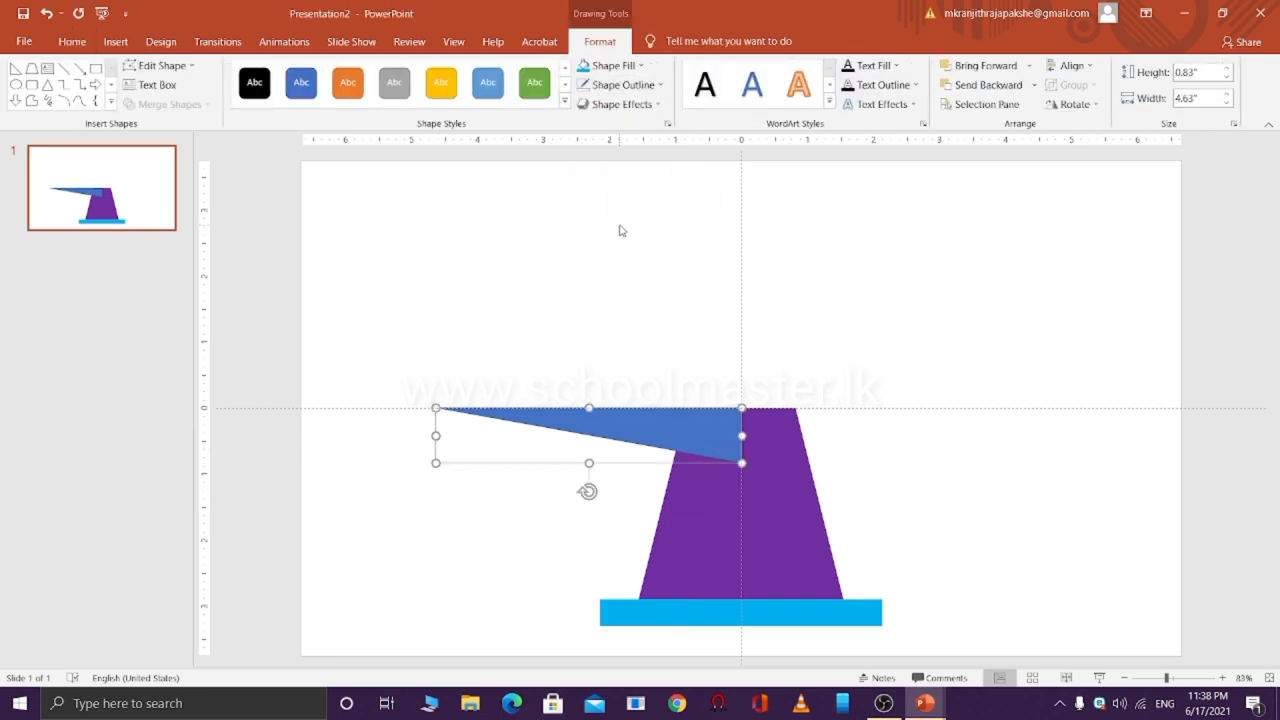
Fill the triangle with Dark Red
left_click(613, 65)
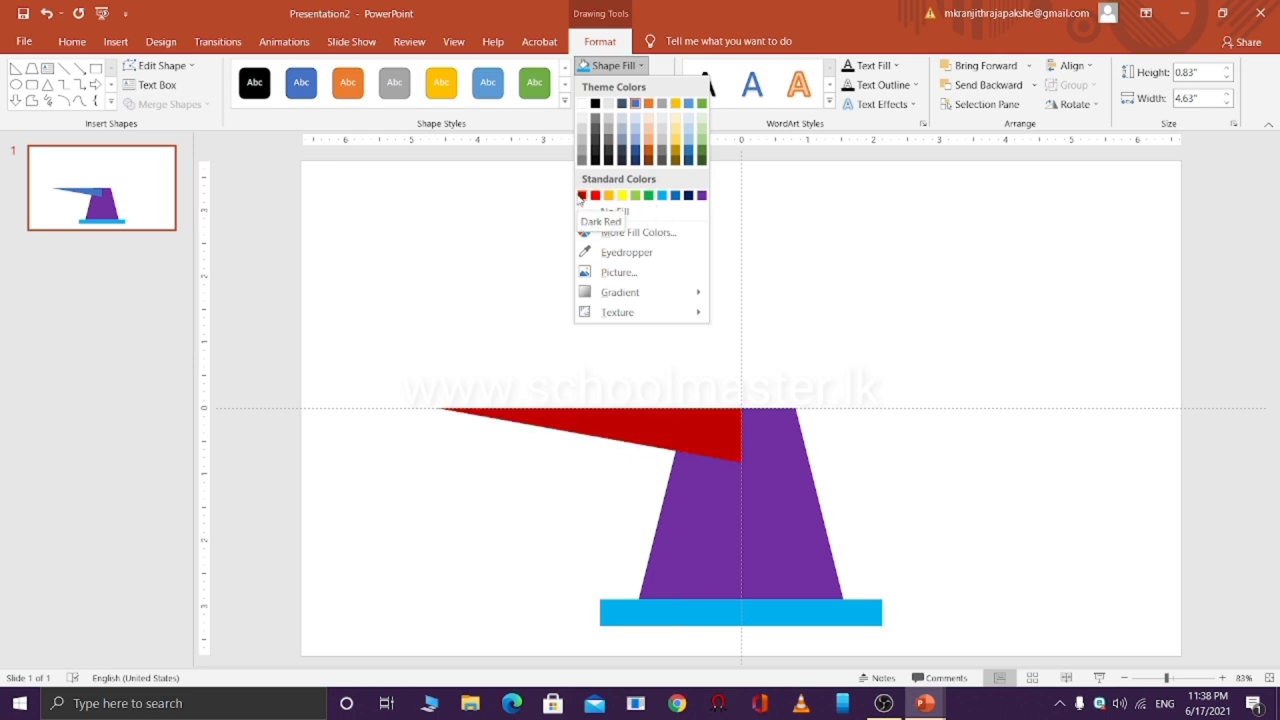
left_click(581, 196)
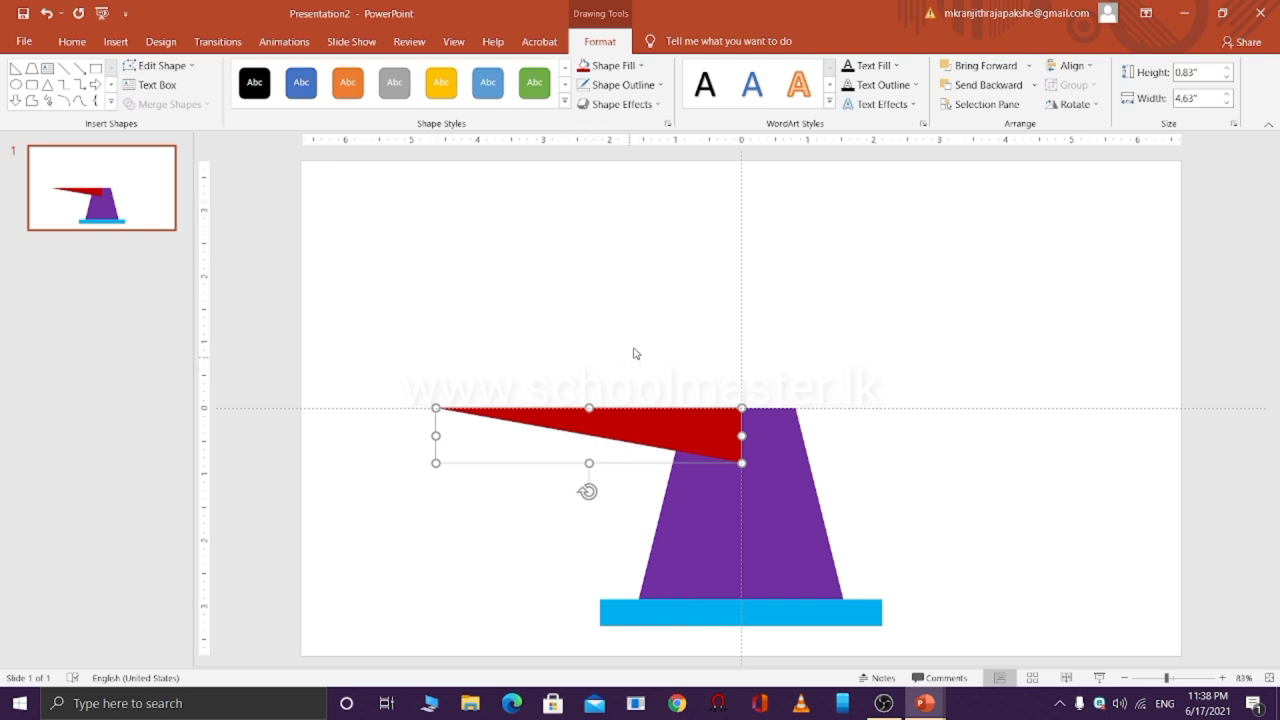
left_click(660, 299)
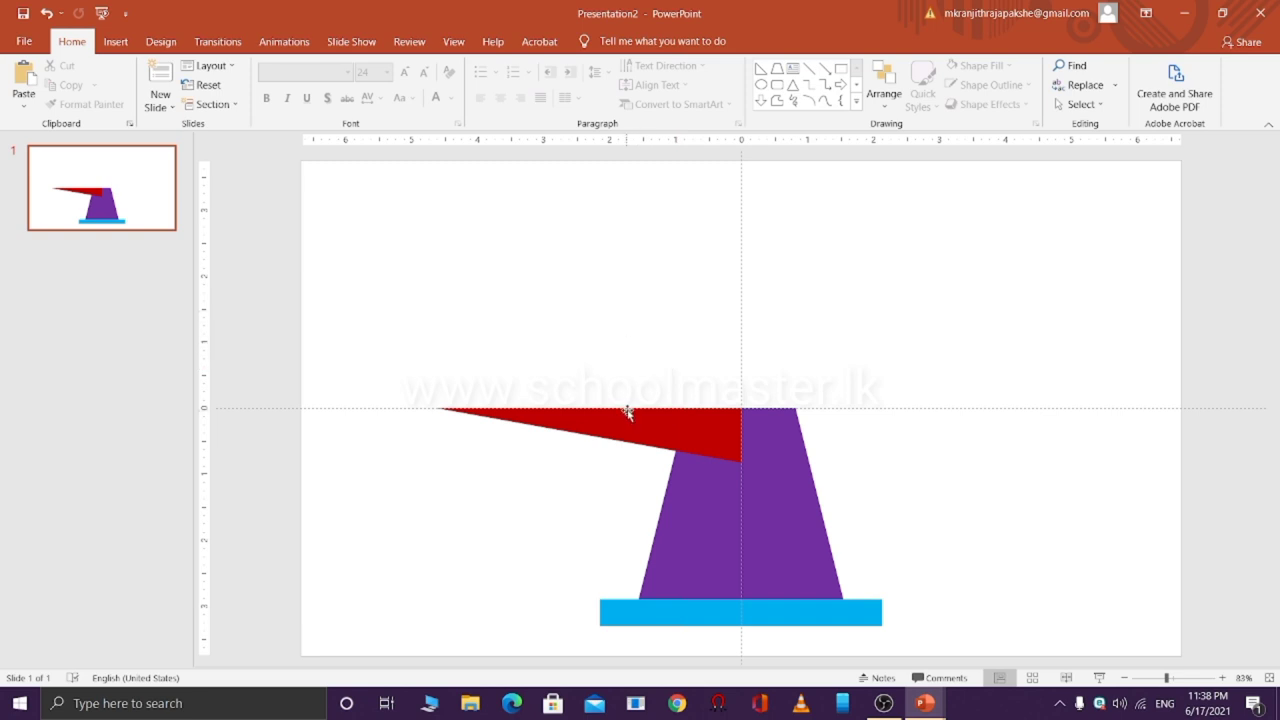
Raise the red triangle above the trapezoid and duplicate it with Ctrl+D
left_click_drag(640, 426, 615, 302)
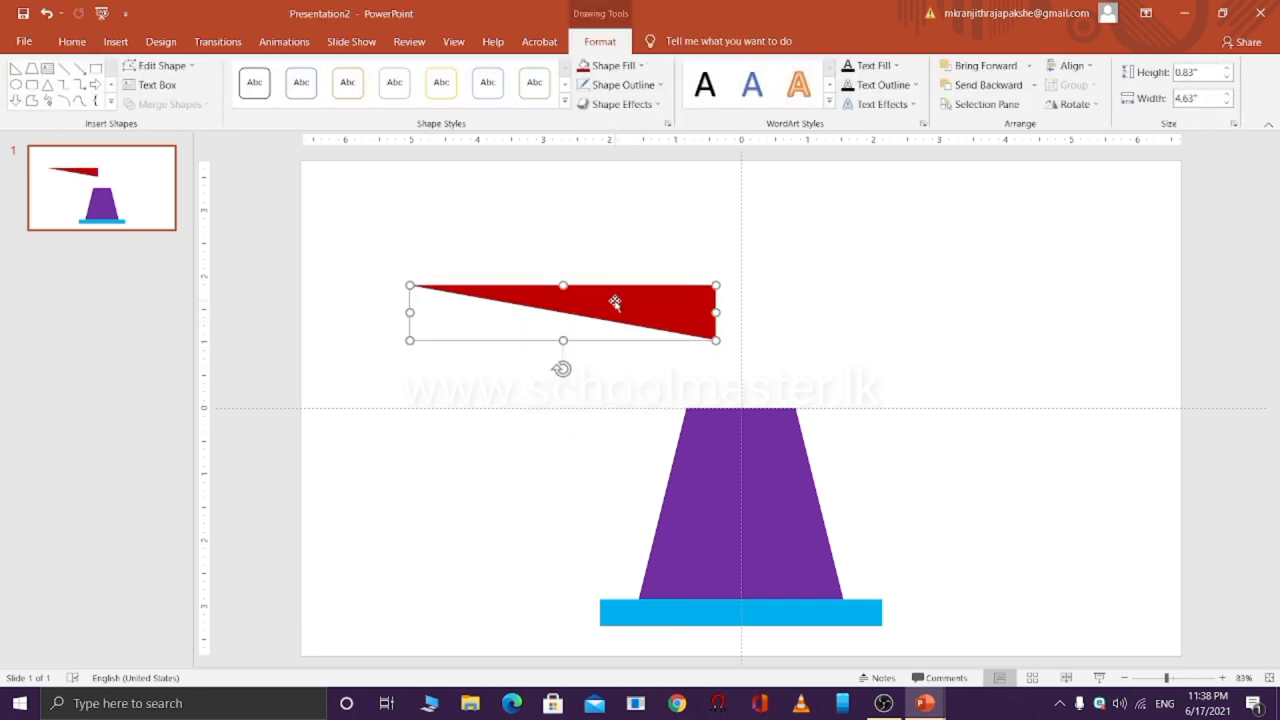
left_click(733, 356)
left_click(657, 310)
key("ctrl+d")
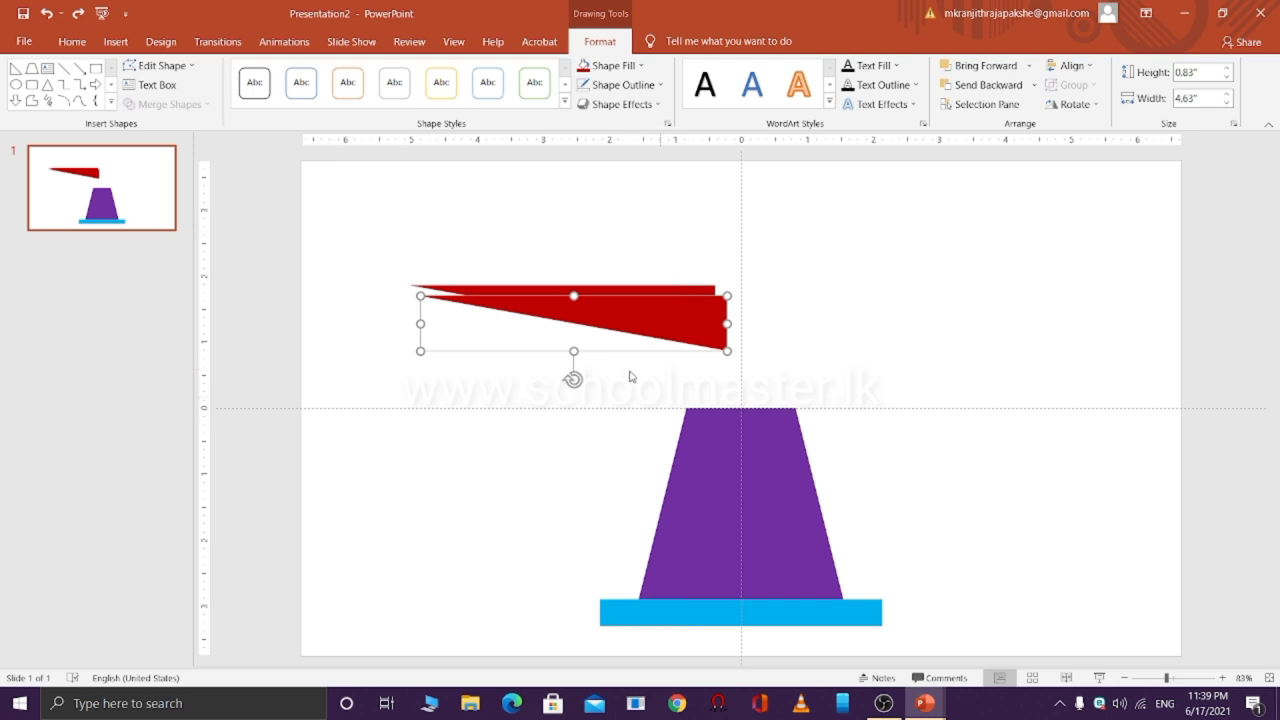
Flip a copy of the red triangle horizontally and butt it against the original's right side
left_click_drag(694, 323, 982, 294)
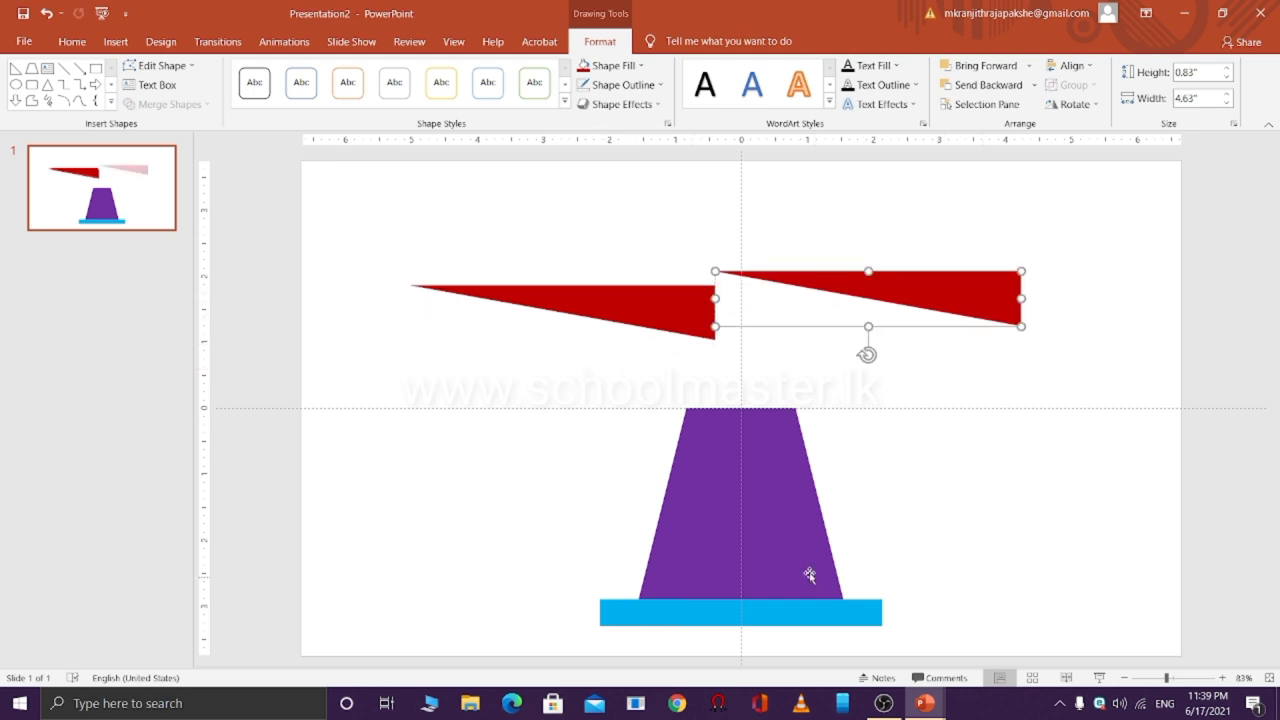
left_click(1070, 104)
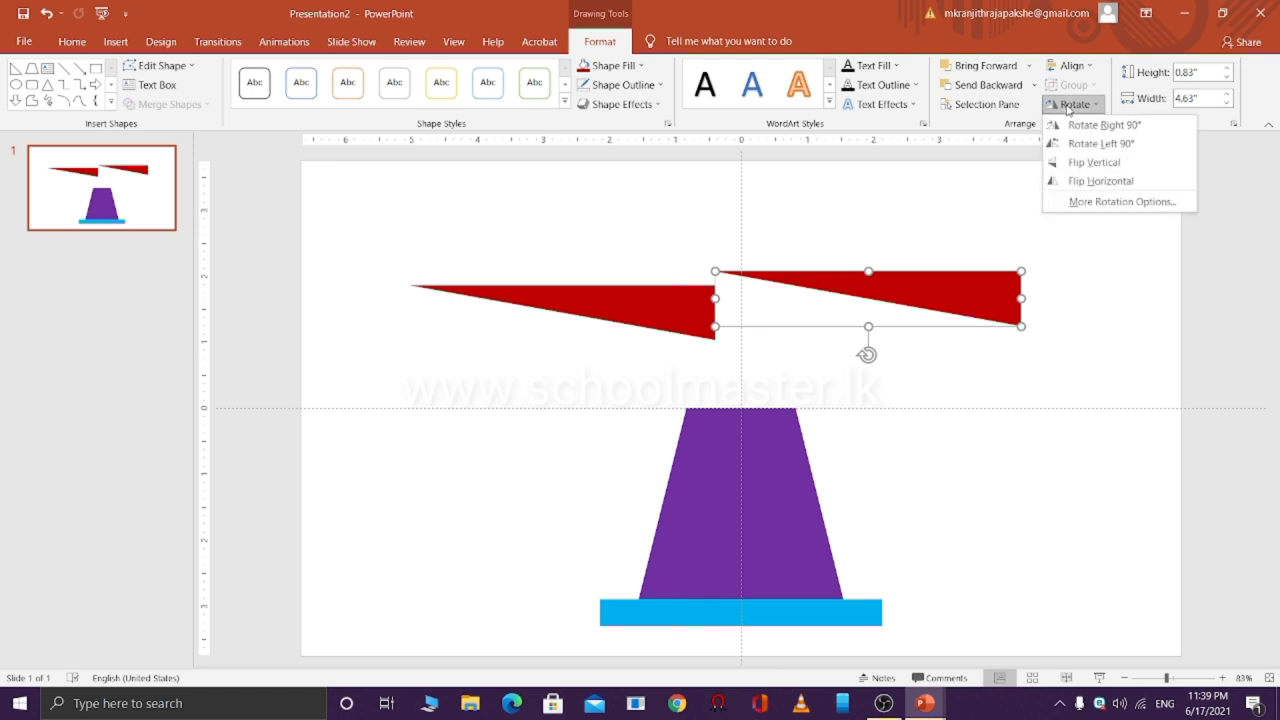
left_click(1092, 183)
mouse_move(820, 298)
left_mouse_down()
mouse_move(837, 298)
mouse_move(825, 312)
left_mouse_up()
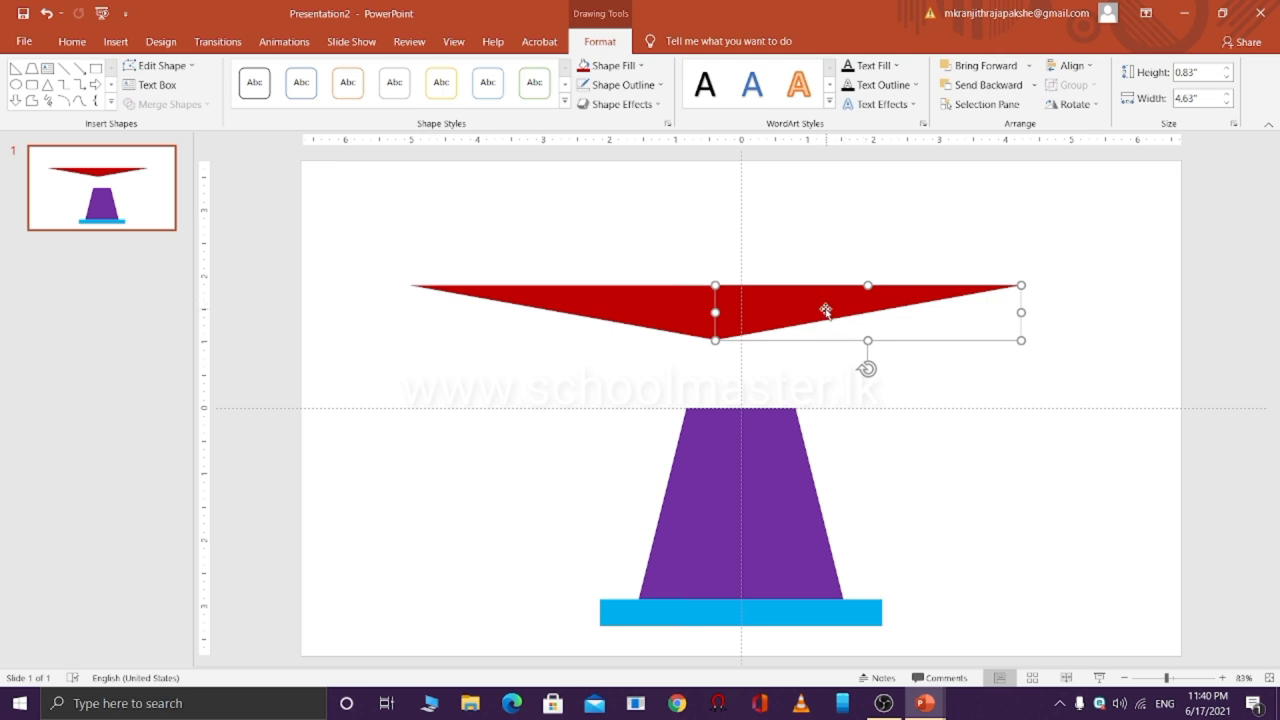
Group the two red triangles into one 9.25" beam and lower it so its point meets the purple stand
left_click(695, 317, "shift")
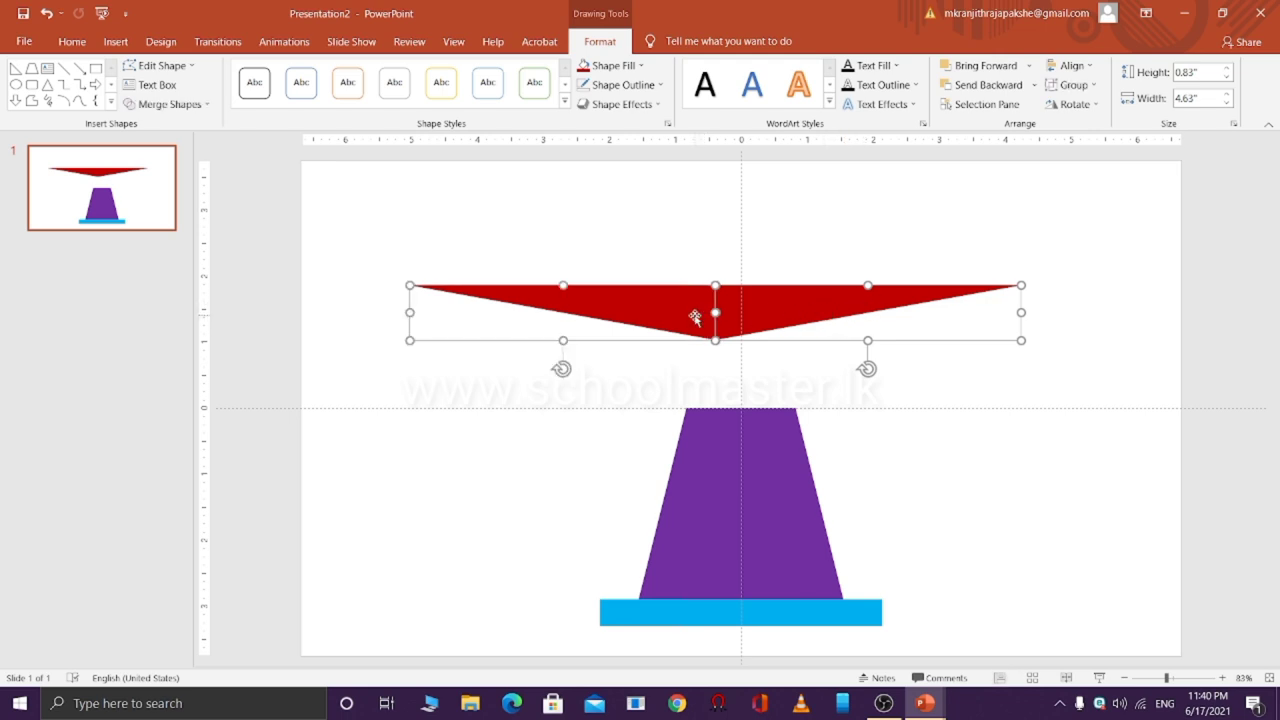
right_click(972, 343)
mouse_move(1013, 440)
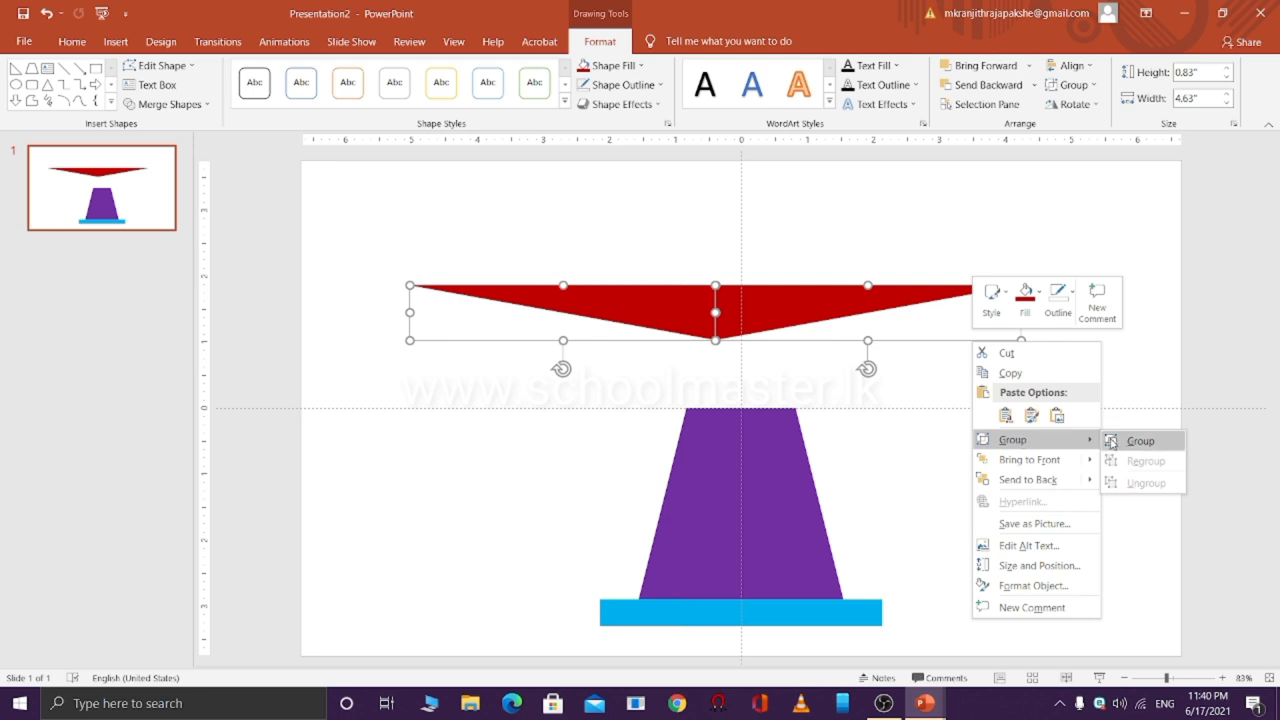
left_click(1111, 443)
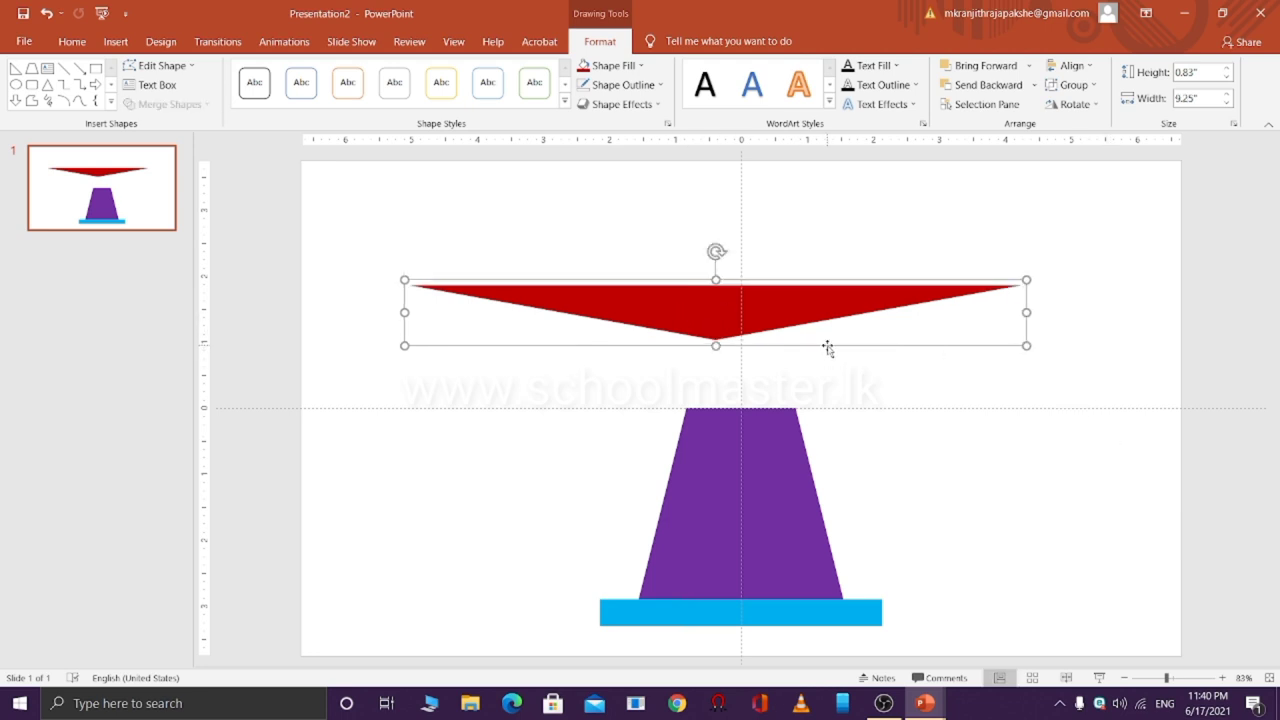
mouse_move(826, 348)
left_mouse_down()
mouse_move(832, 317)
mouse_move(851, 326)
mouse_move(859, 304)
left_mouse_up()
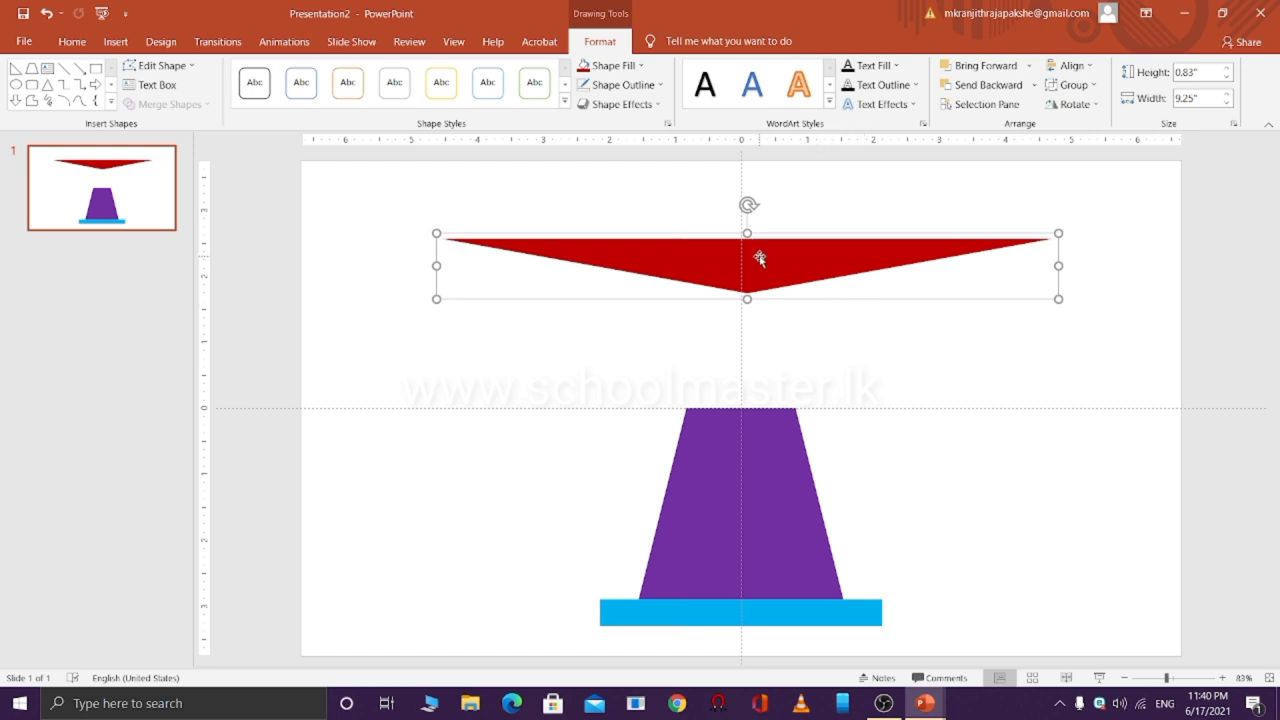
left_click_drag(757, 253, 752, 344)
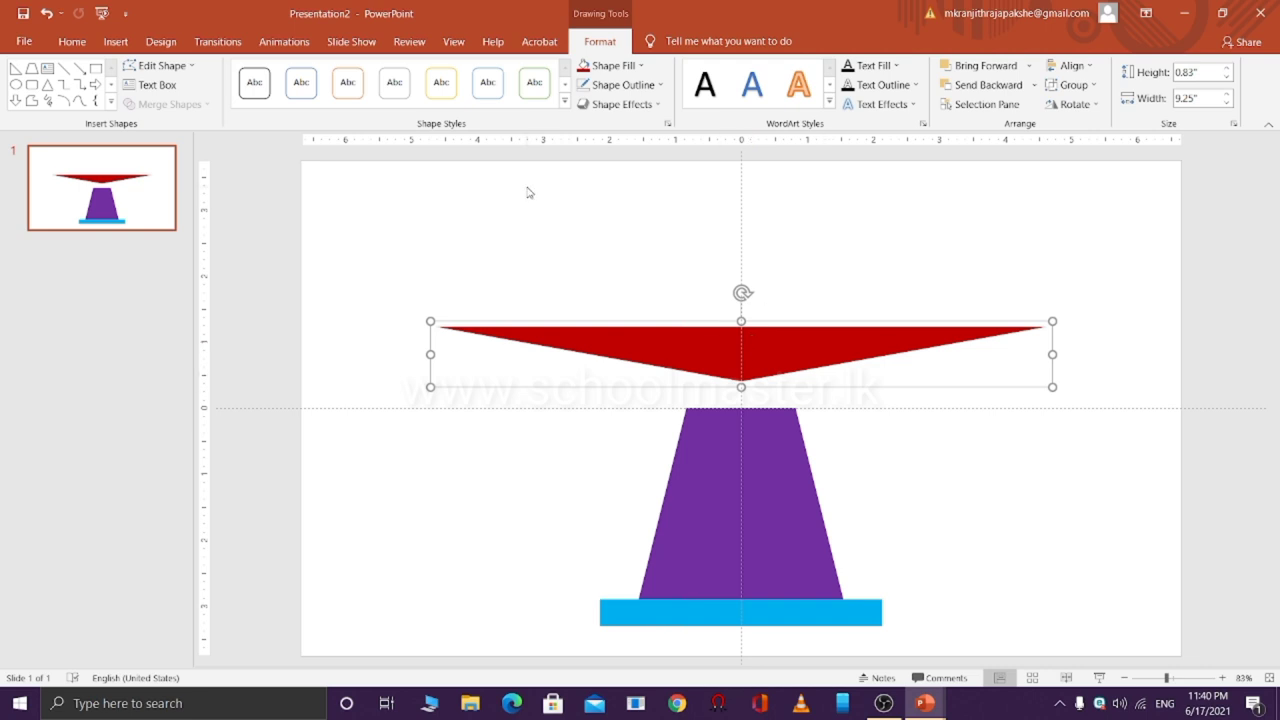
Draw a small 0.83" by 0.39" rectangle, flip it vertically, and stand it at the beam's left tip
left_click(348, 237)
left_click(120, 43)
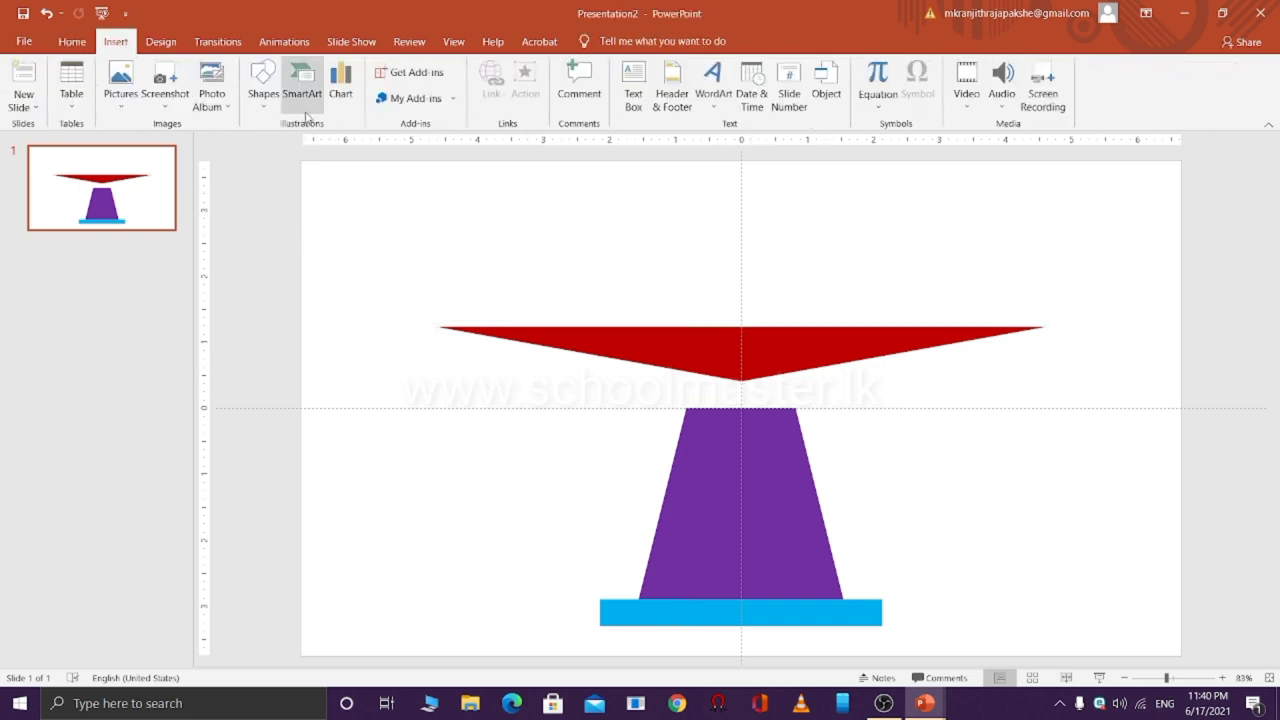
left_click(263, 80)
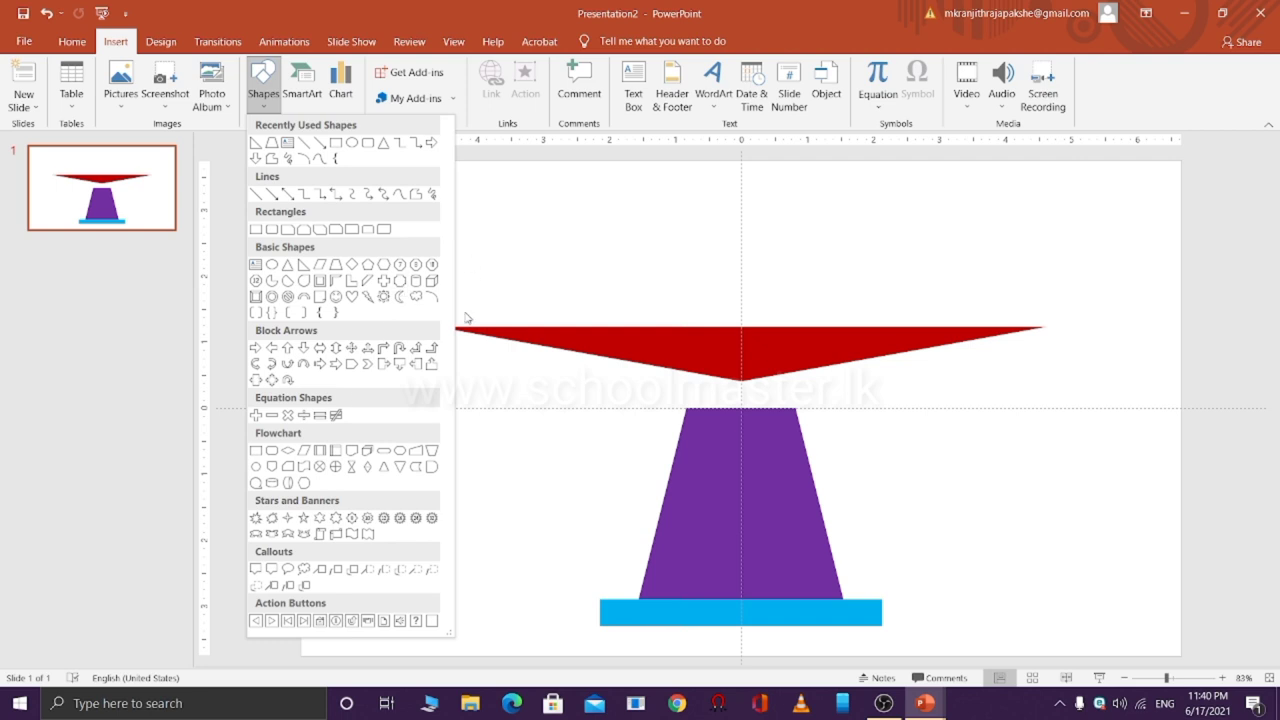
left_click(374, 230)
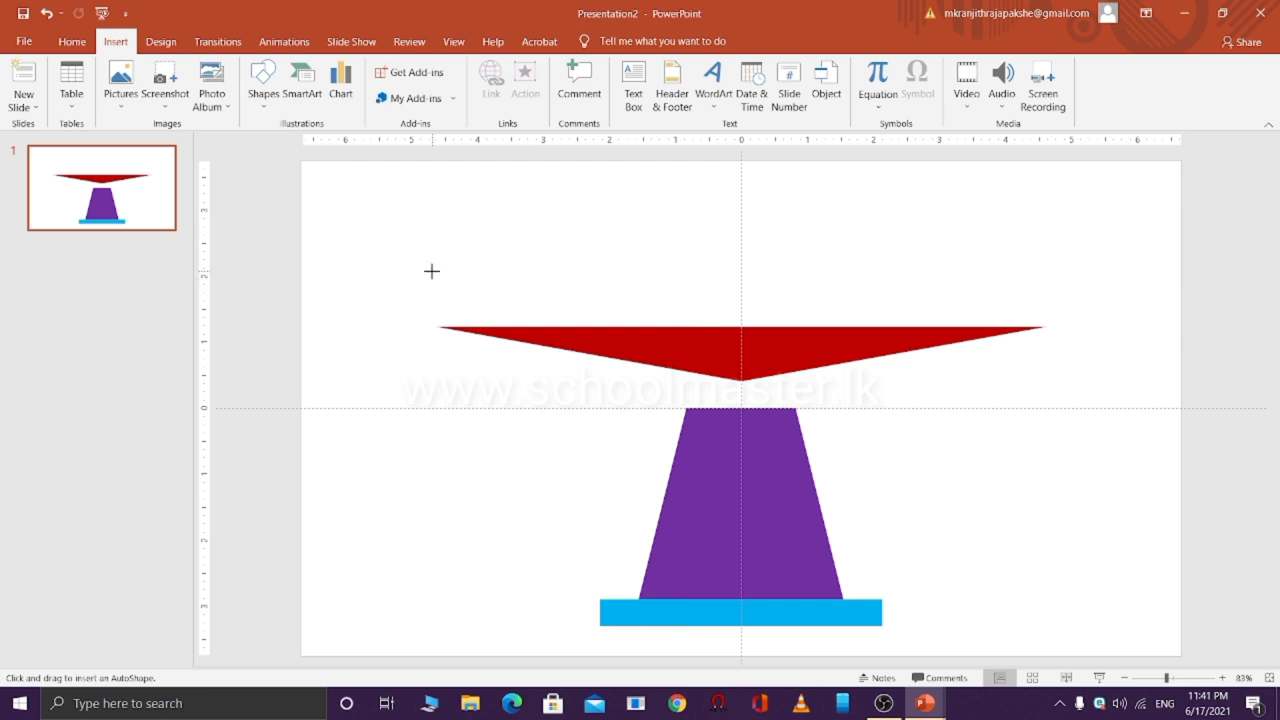
mouse_move(432, 271)
left_mouse_down()
mouse_move(464, 327)
mouse_move(451, 294)
left_mouse_up()
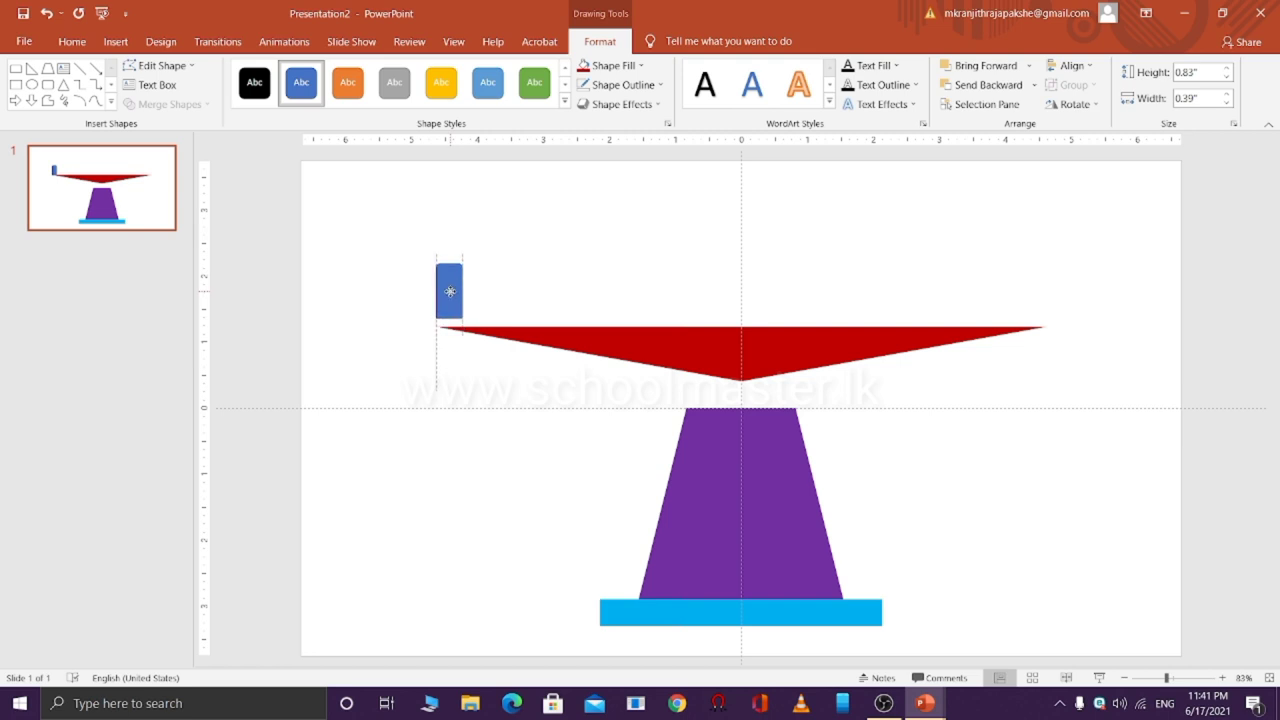
left_click(1072, 104)
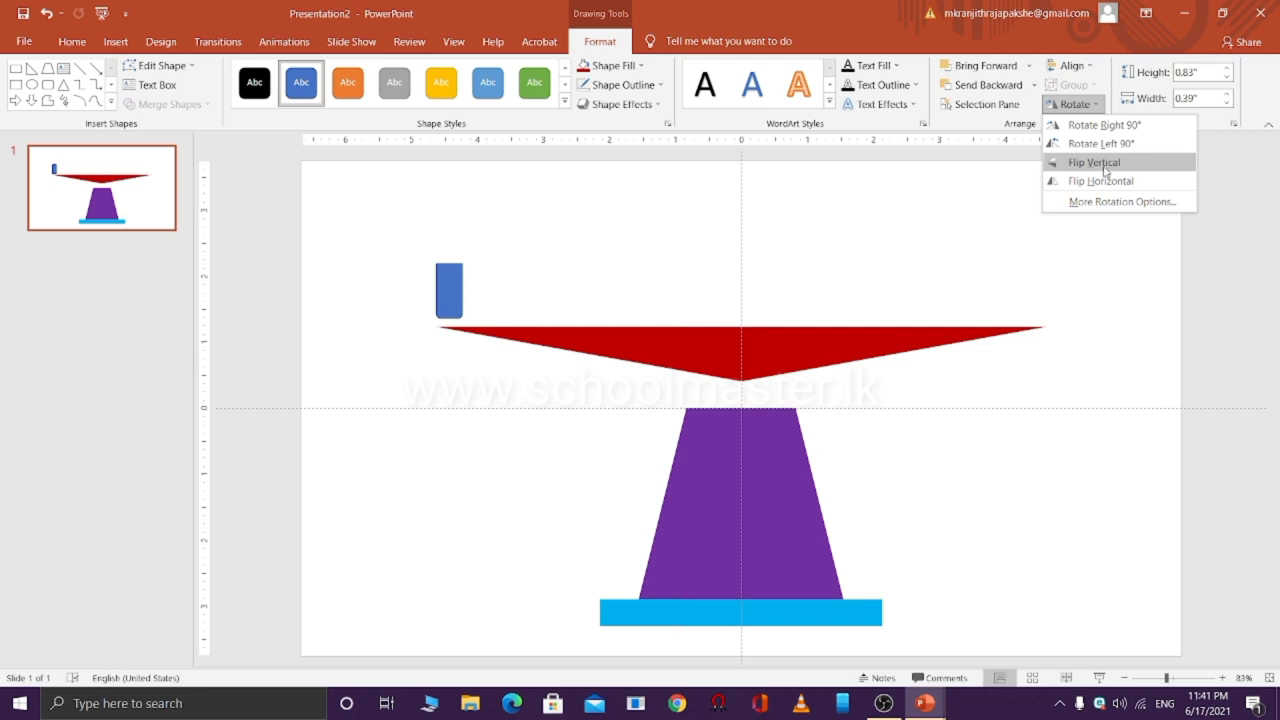
left_click(1105, 170)
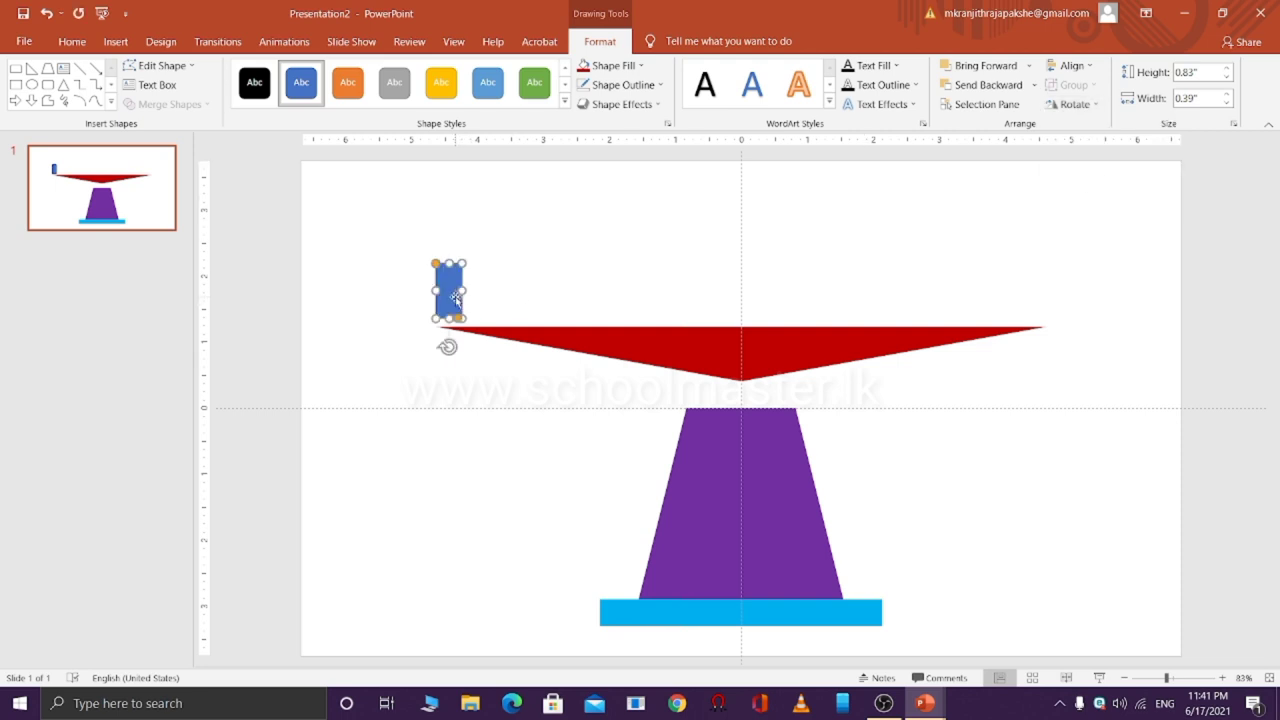
left_click_drag(455, 298, 451, 329)
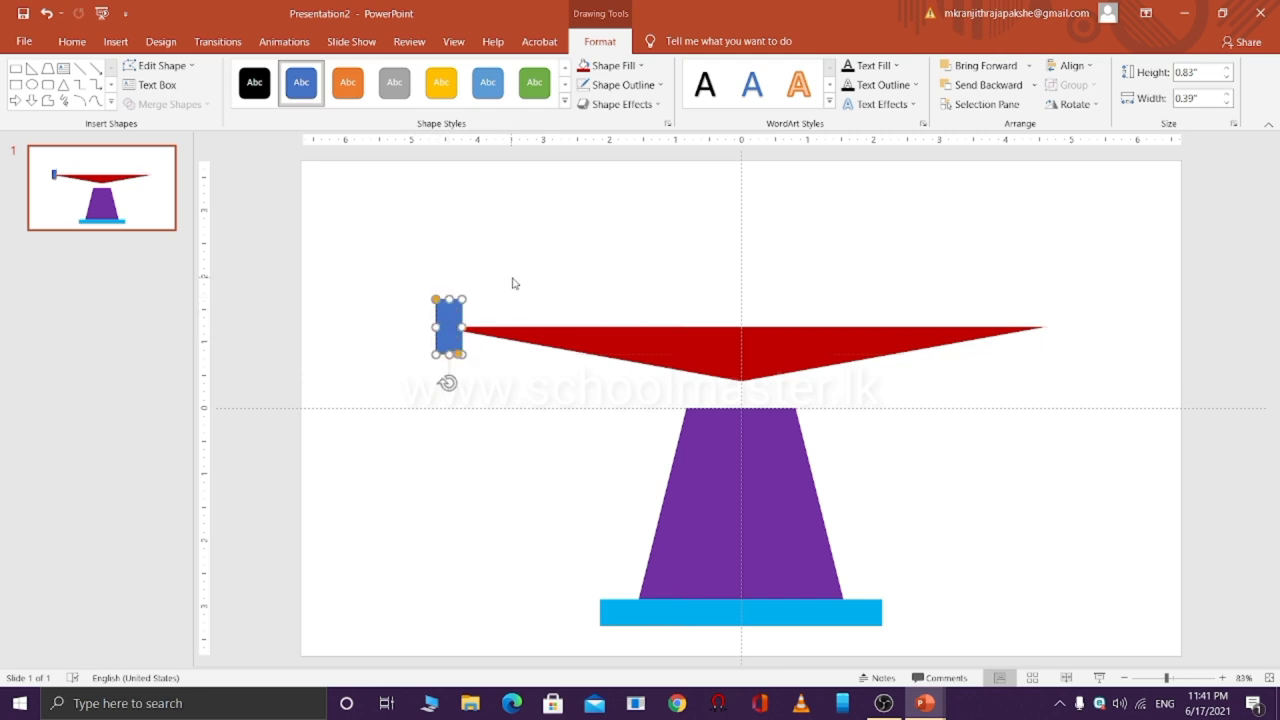
Duplicate the blue rectangle with Ctrl+D and place the copy level at the beam's right tip
left_click(398, 206)
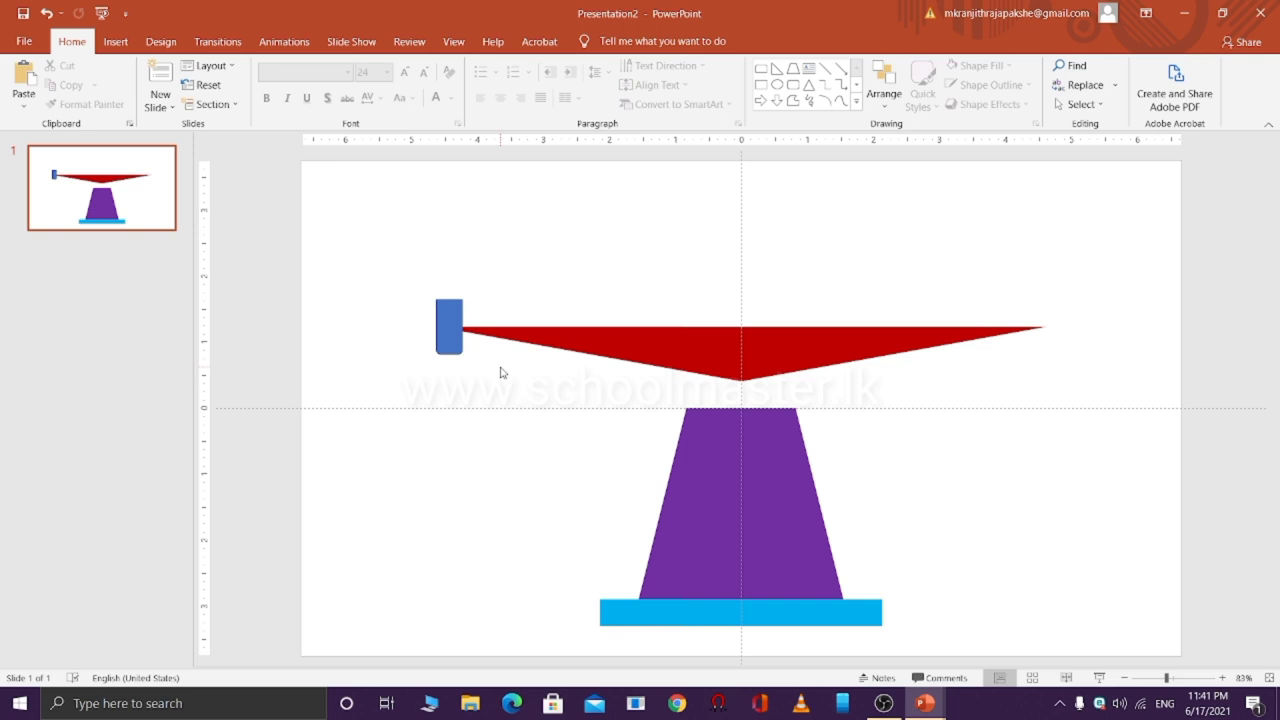
left_click(447, 322)
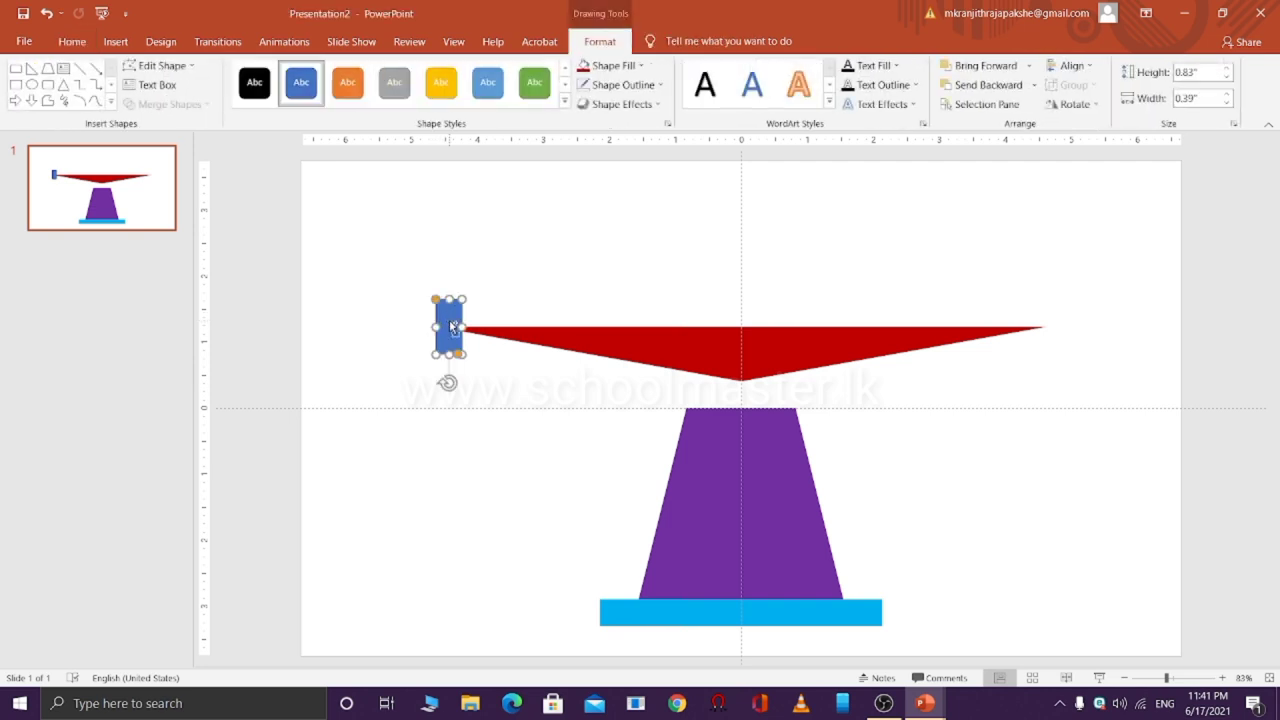
key("ctrl+d")
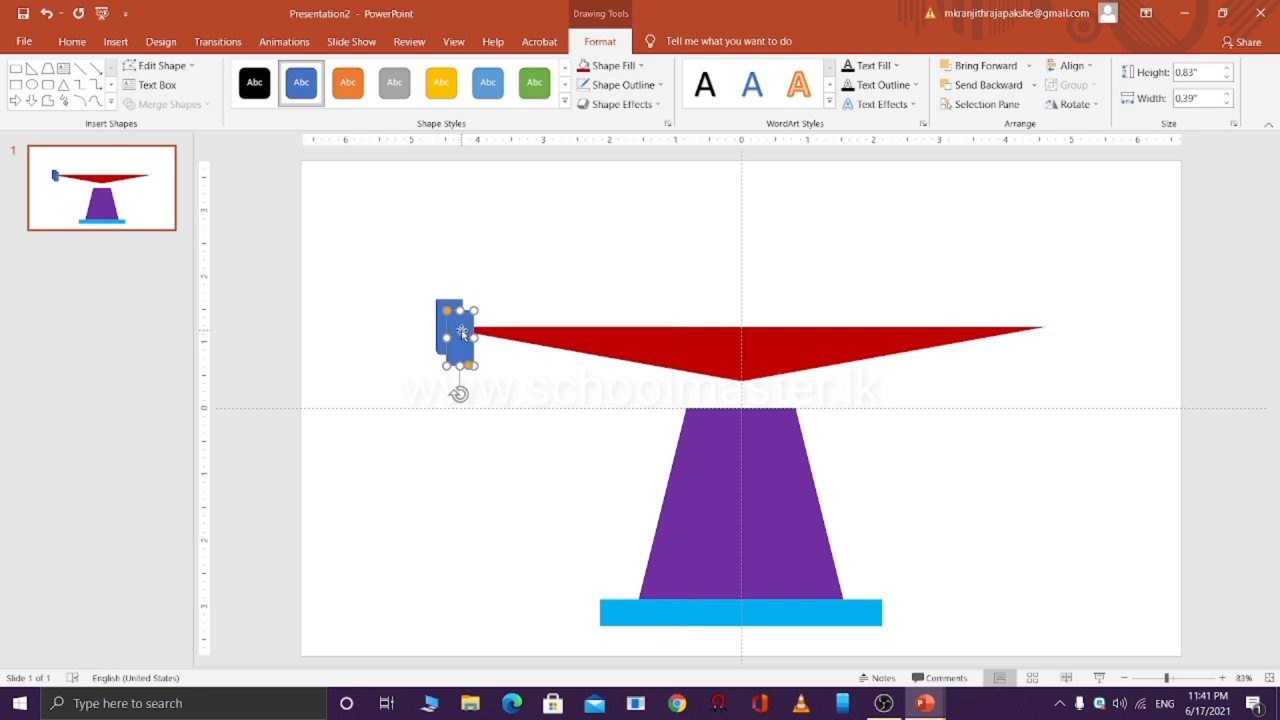
key("Escape")
left_click_drag(463, 330, 1035, 318)
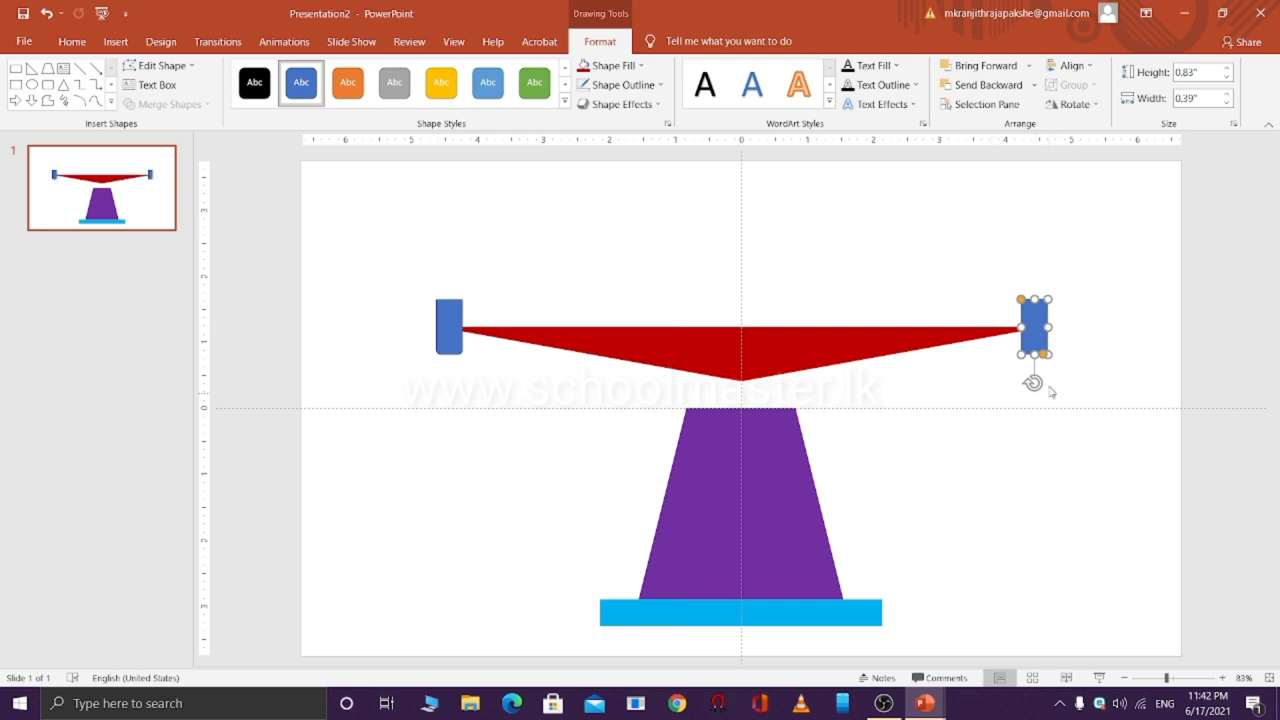
left_click(1077, 352)
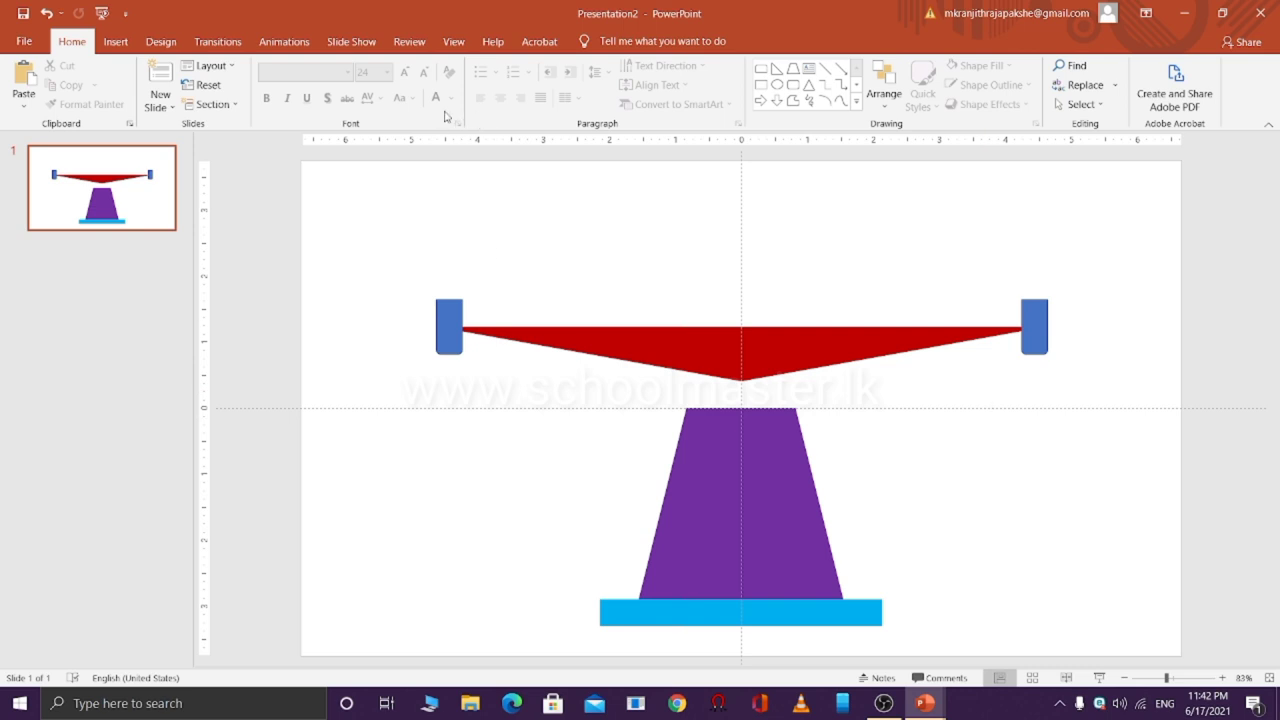
Draw a Block Arc above the left post, then flip and widen it into a cup
left_click(115, 41)
left_click(264, 85)
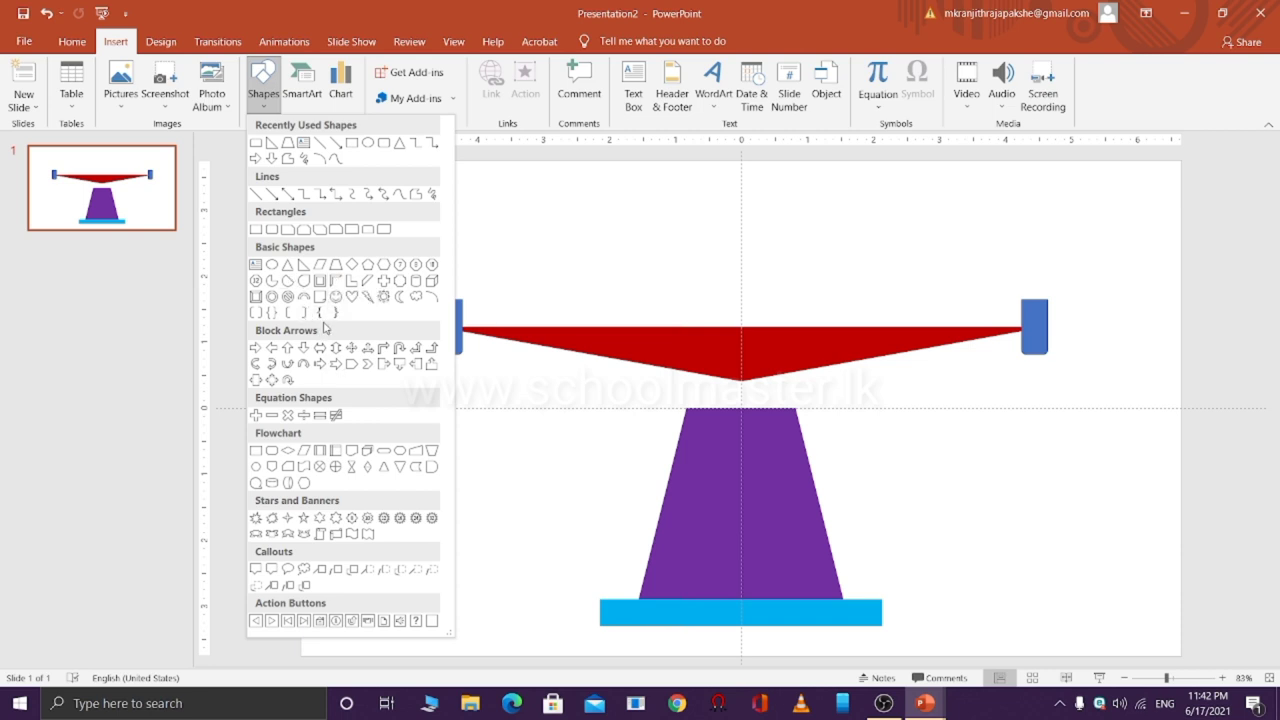
left_click(318, 298)
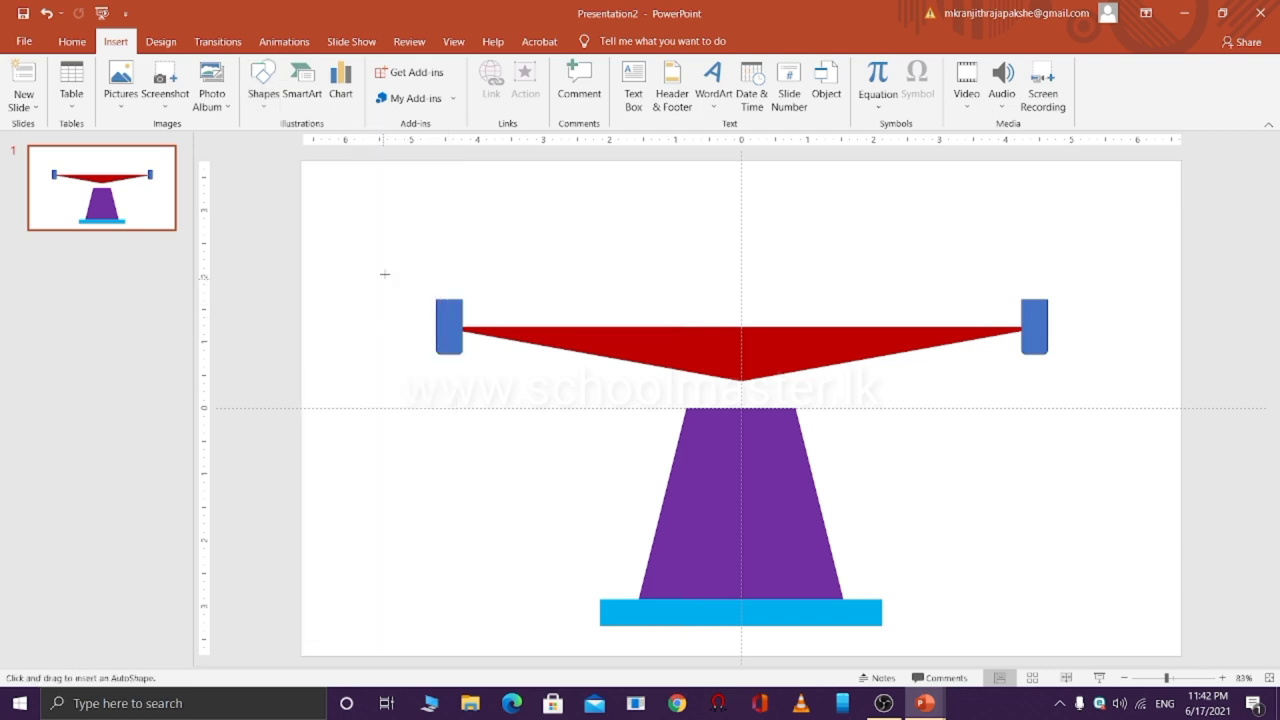
left_click_drag(371, 244, 443, 302)
mouse_move(408, 214)
left_mouse_down()
mouse_move(352, 247)
mouse_move(406, 308)
mouse_move(453, 295)
mouse_move(377, 278)
mouse_move(431, 214)
left_mouse_up()
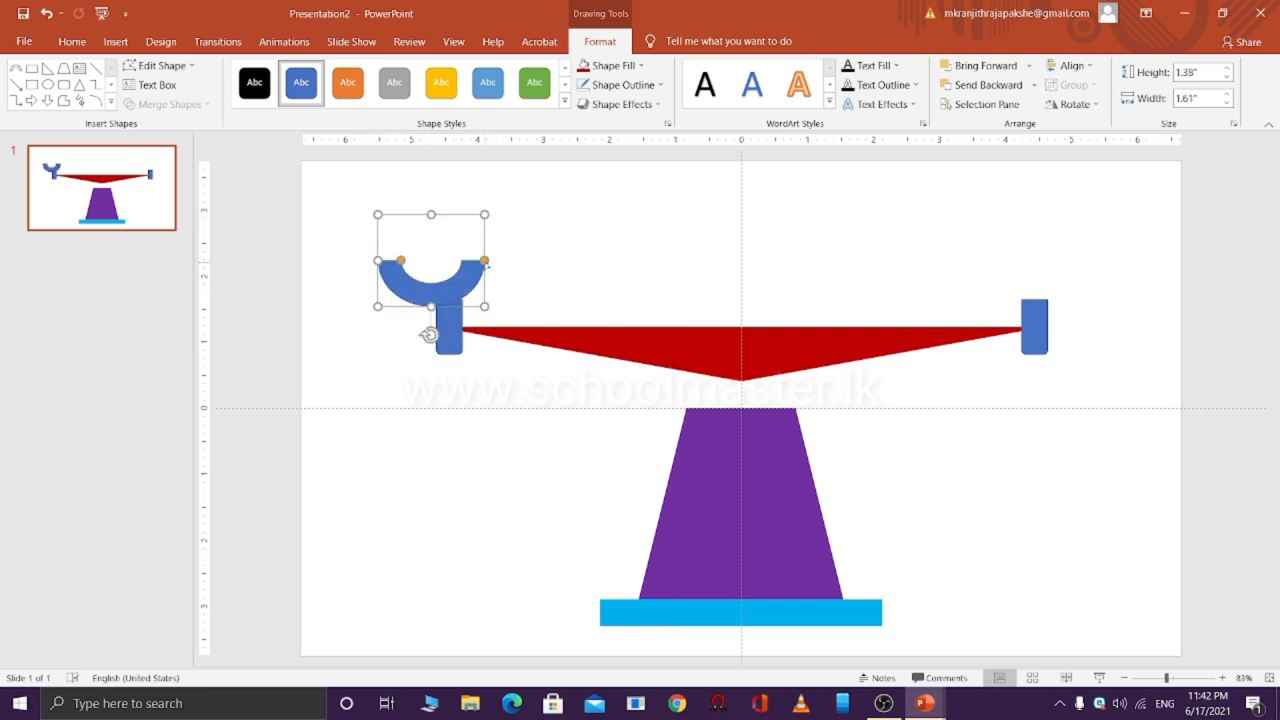
mouse_move(486, 262)
left_mouse_down()
mouse_move(518, 309)
mouse_move(465, 297)
left_mouse_up()
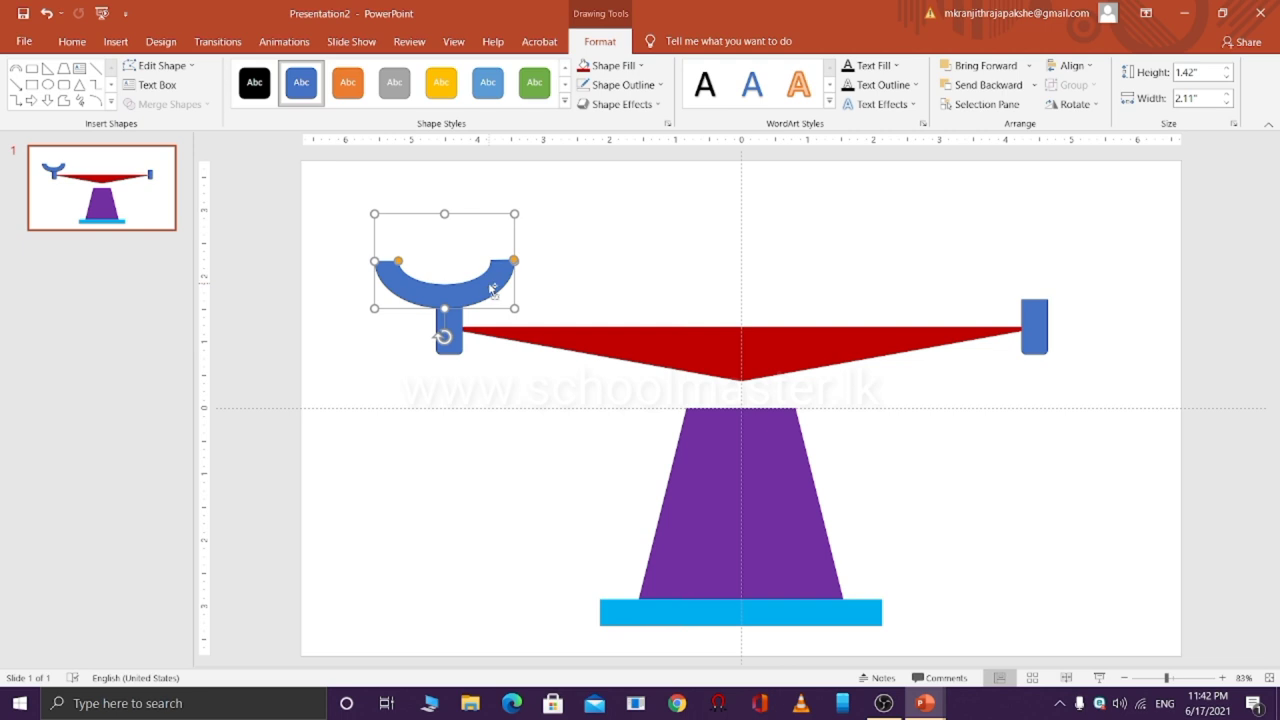
Copy the cup onto the right post and nudge the left cup up toward level
left_click_drag(489, 286, 1060, 280)
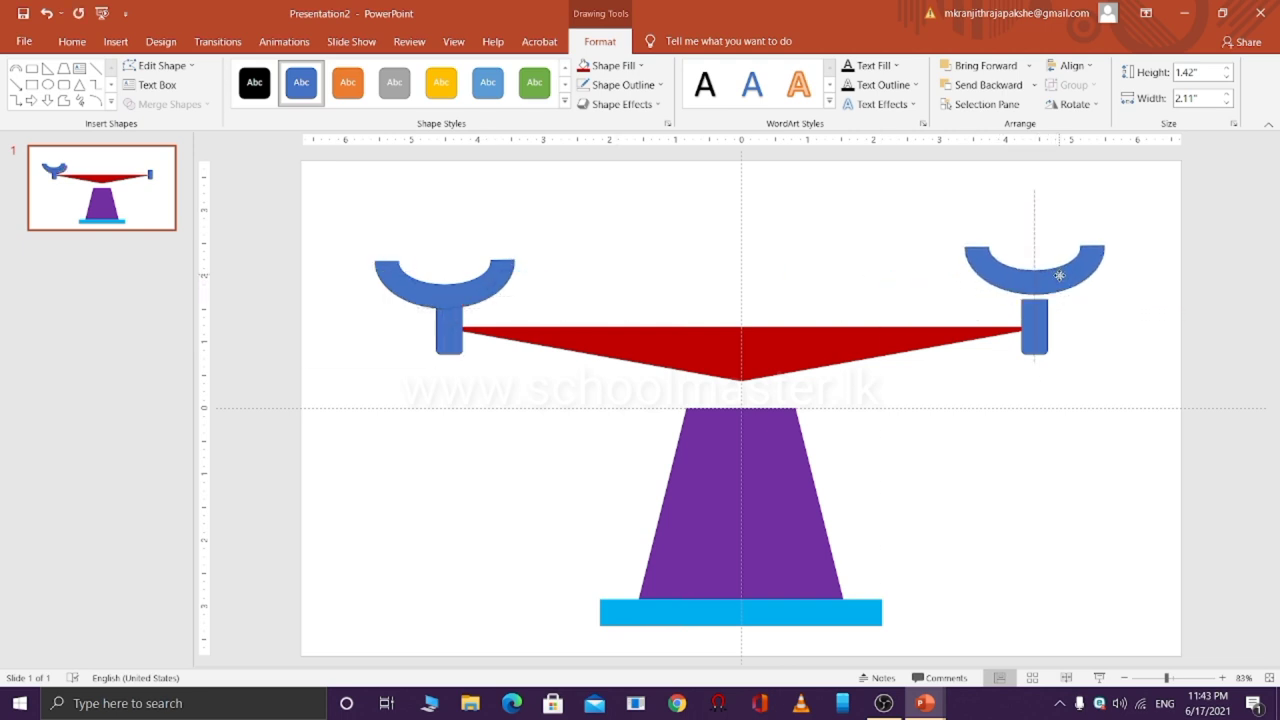
left_click_drag(1060, 280, 1062, 279)
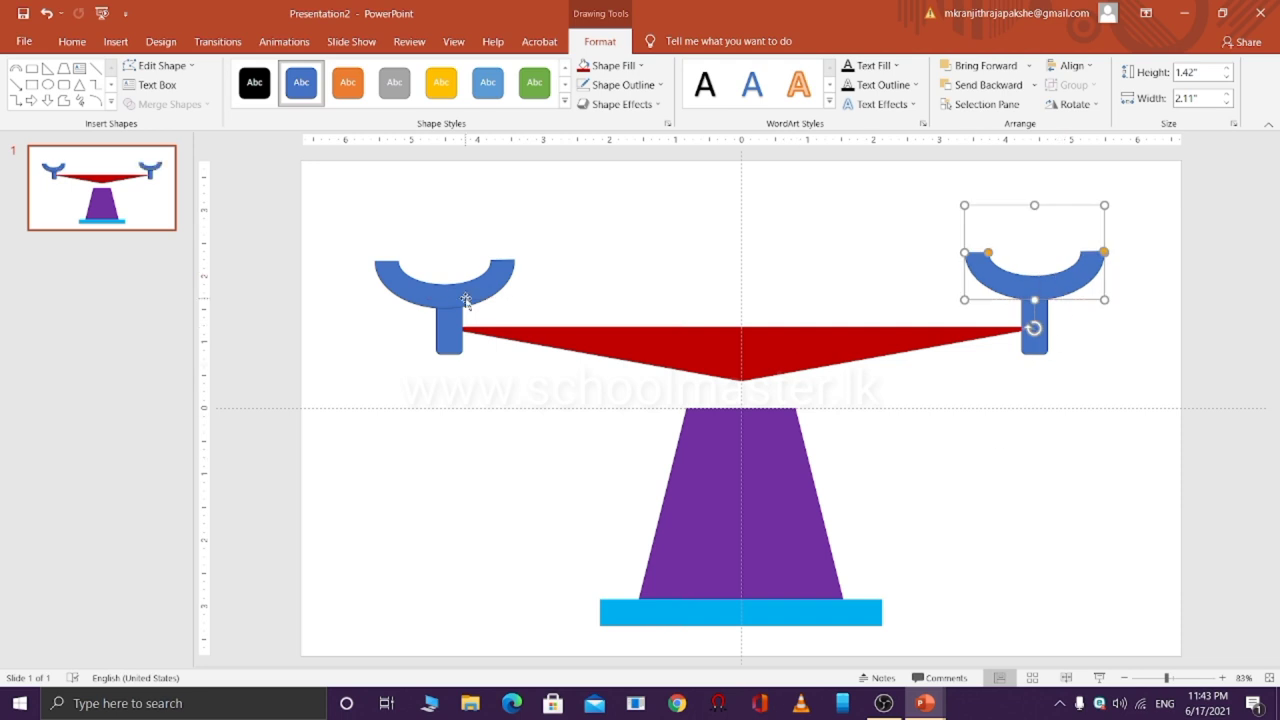
left_click_drag(470, 294, 474, 274)
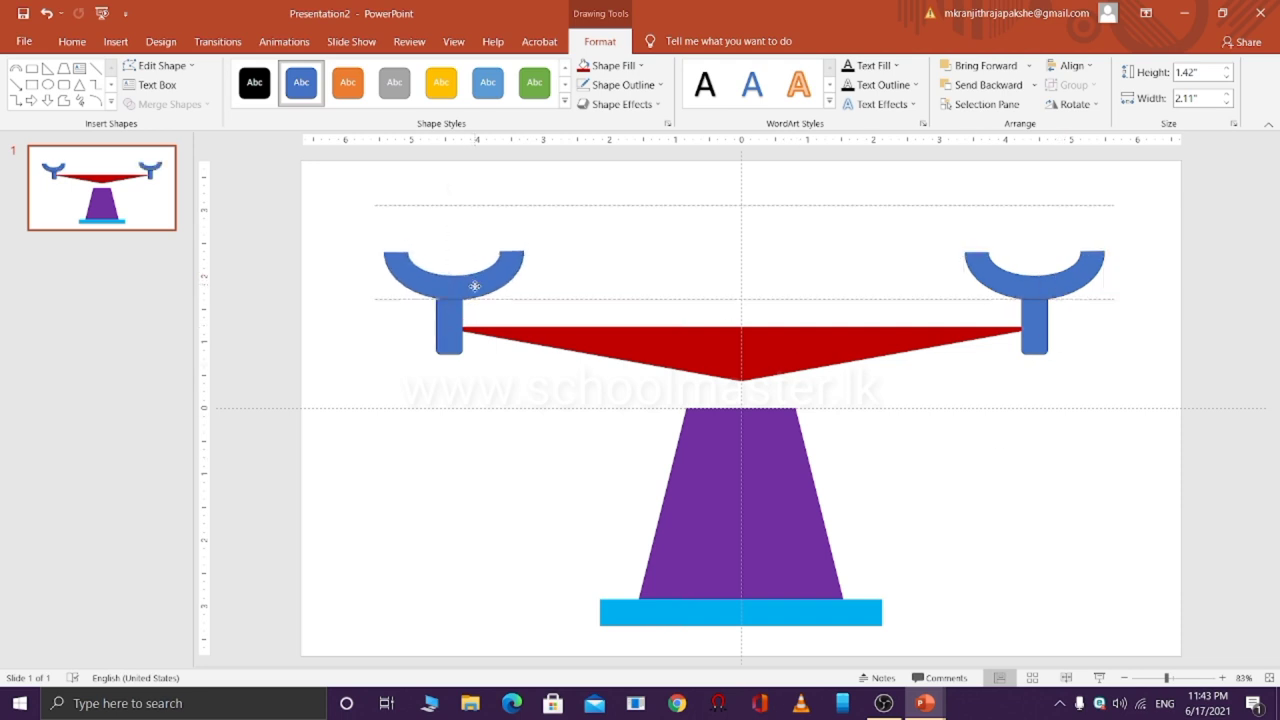
Align the left cup level with the right cup using the smart guides
left_click_drag(475, 284, 474, 284)
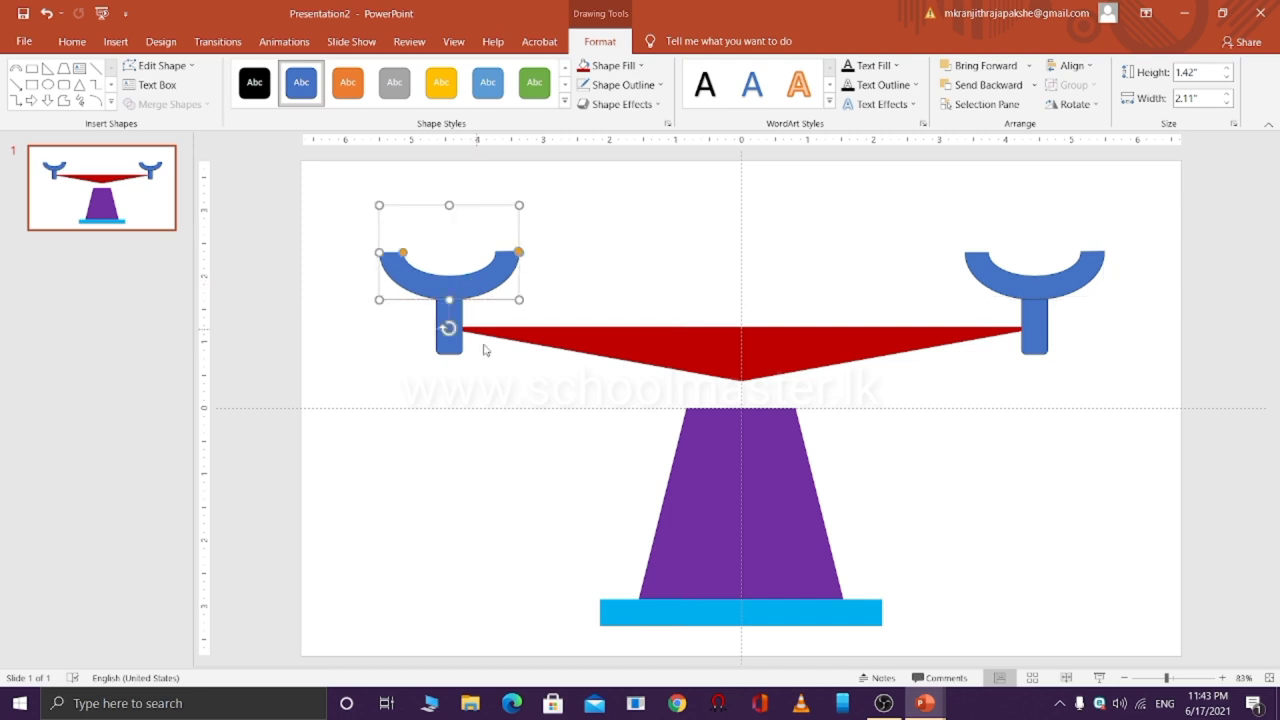
left_click(966, 482)
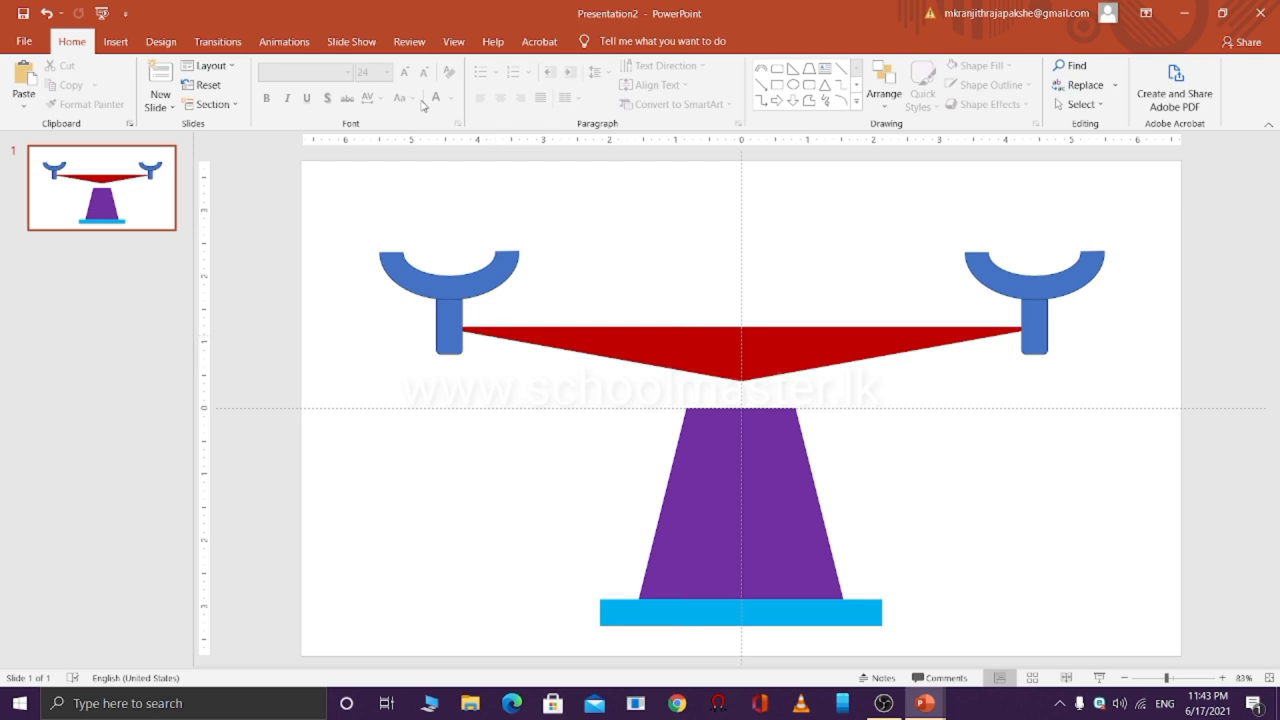
Fill the left cup purple and the left post light blue
left_click(461, 286)
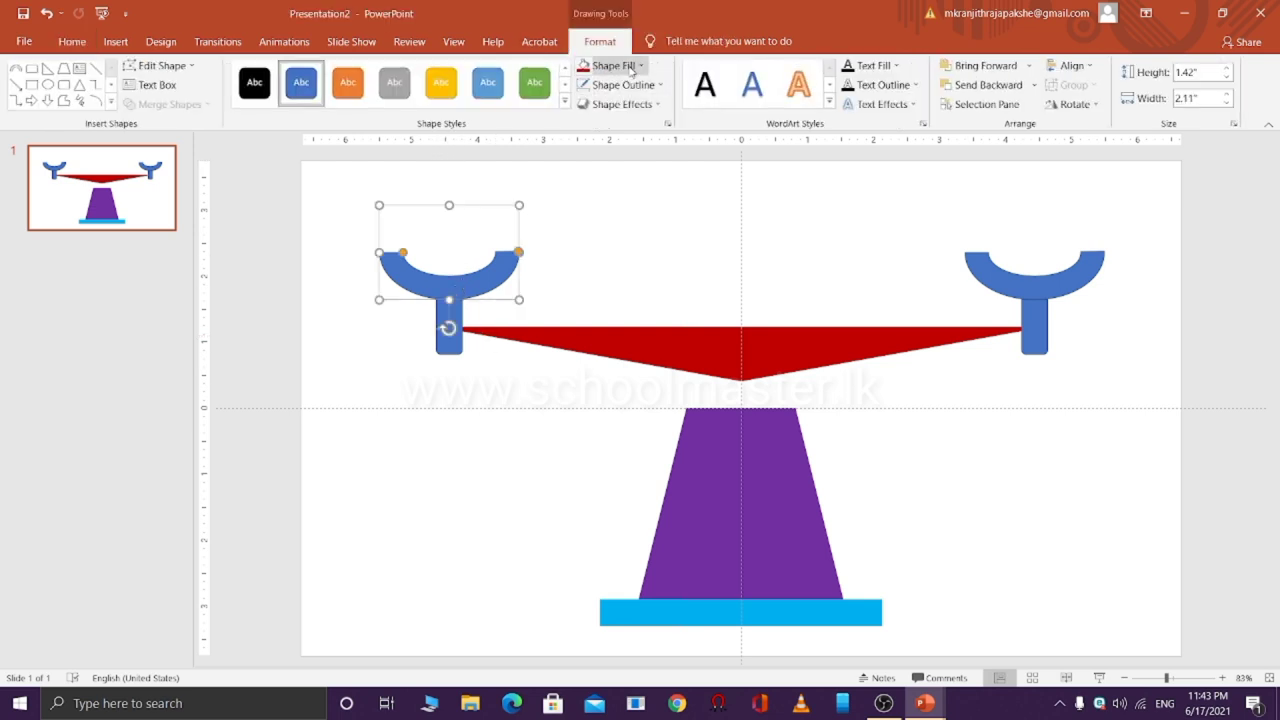
left_click(610, 65)
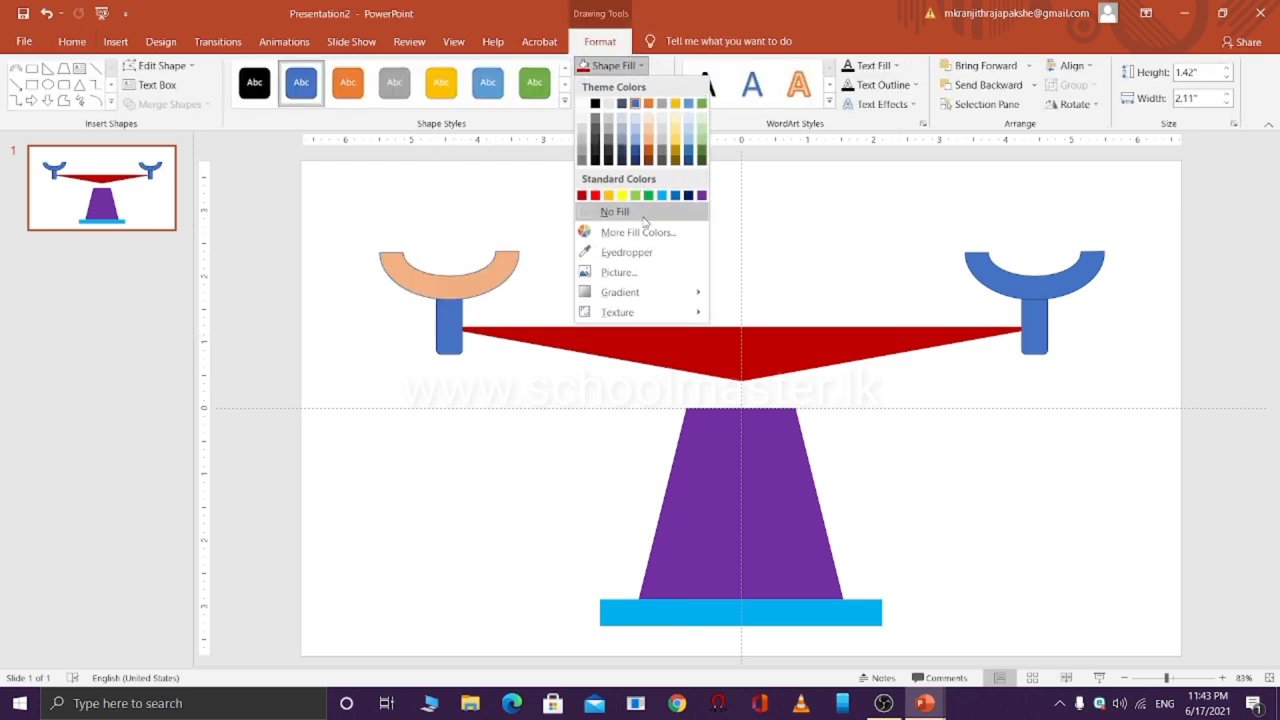
left_click(703, 196)
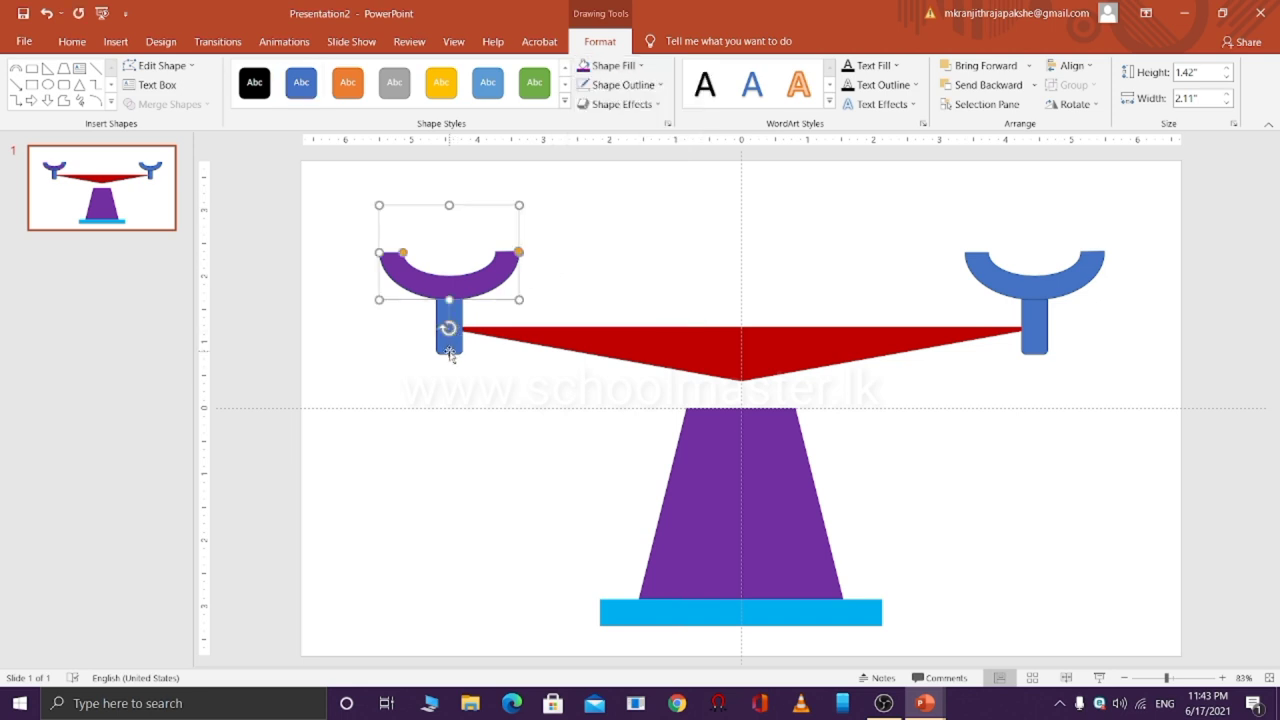
left_click(449, 345)
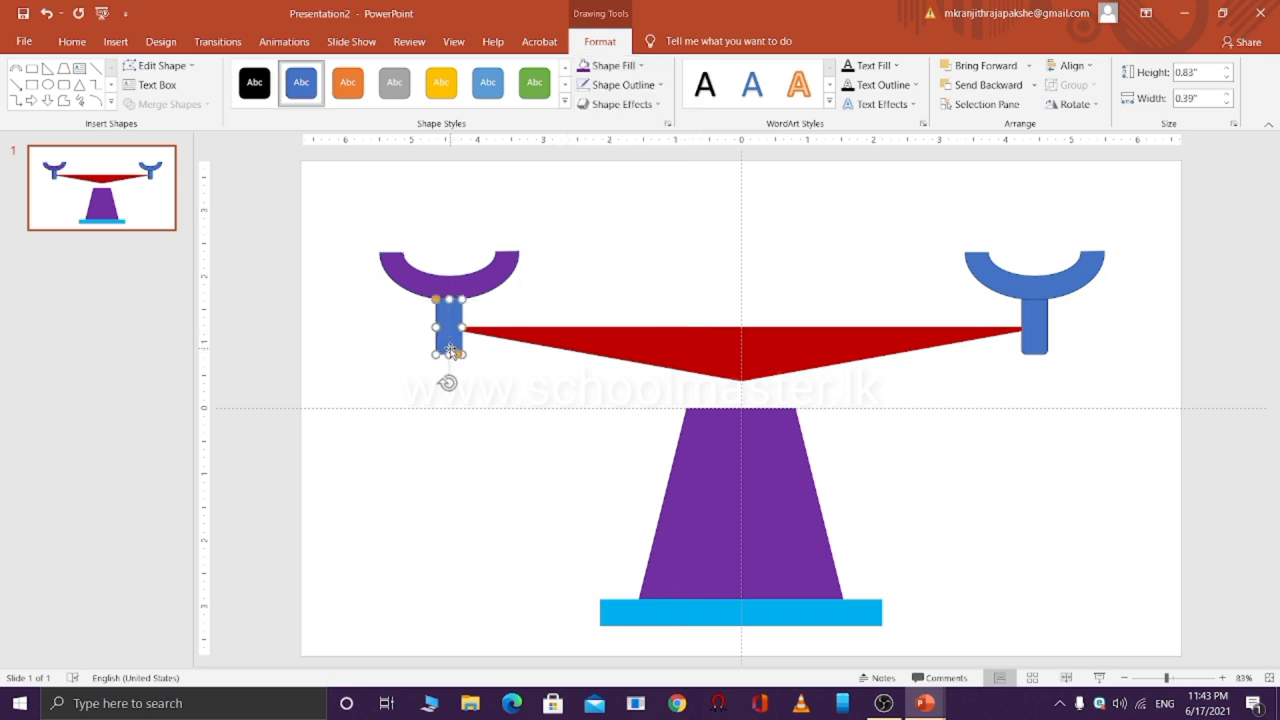
left_click(634, 66)
left_click(653, 197)
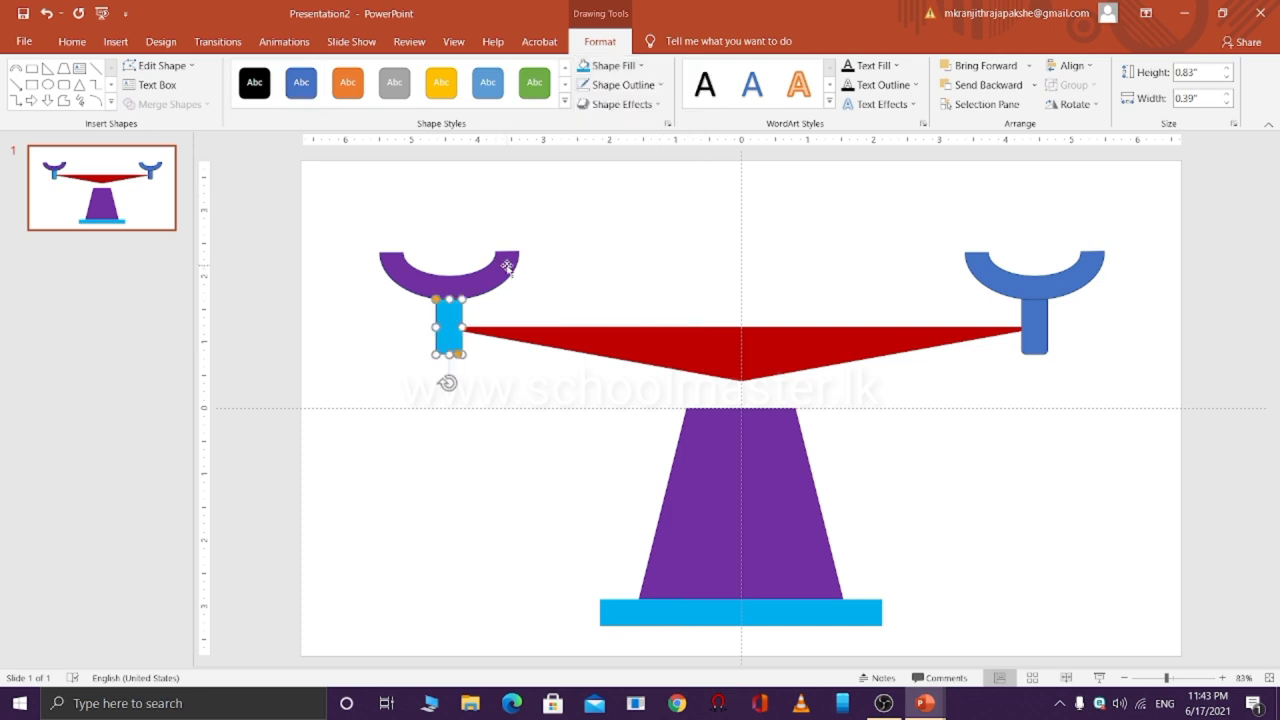
Set No Outline on both cups and both posts
left_click(507, 266)
left_click(615, 85)
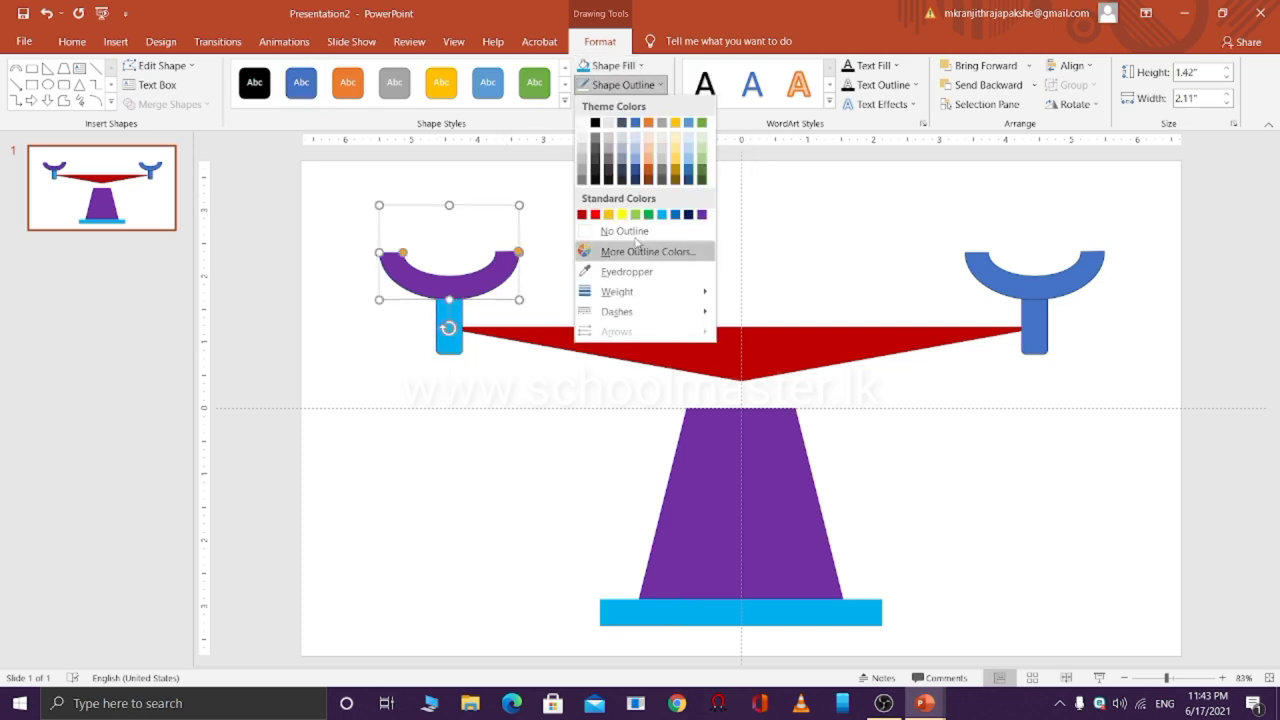
left_click(624, 231)
left_click(450, 322)
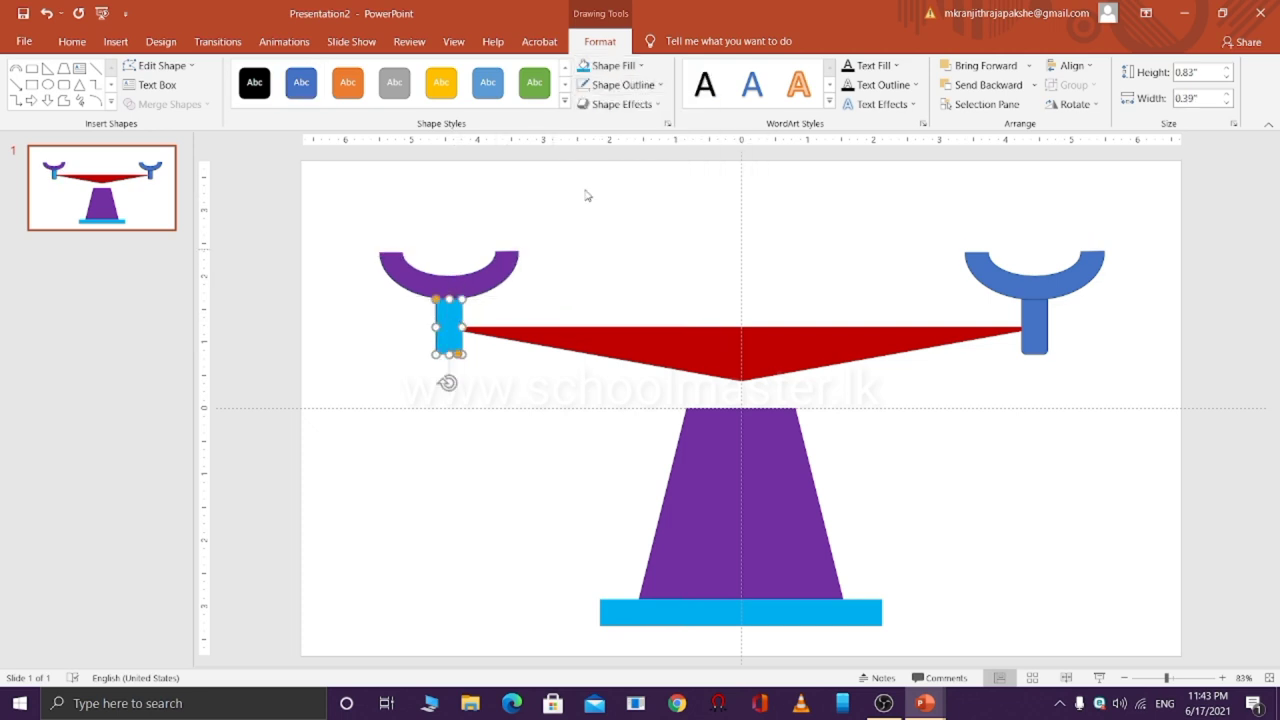
left_click(620, 85)
left_click(622, 231)
left_click(988, 278)
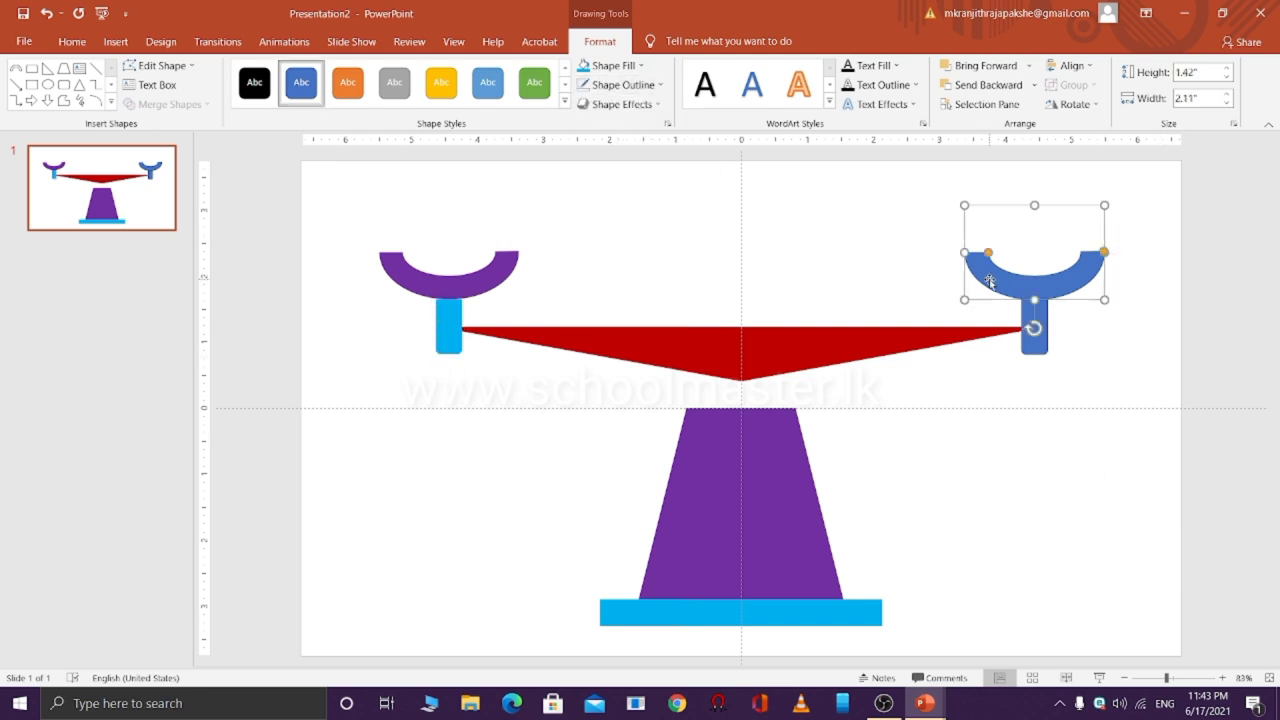
left_click(620, 85)
left_click(630, 231)
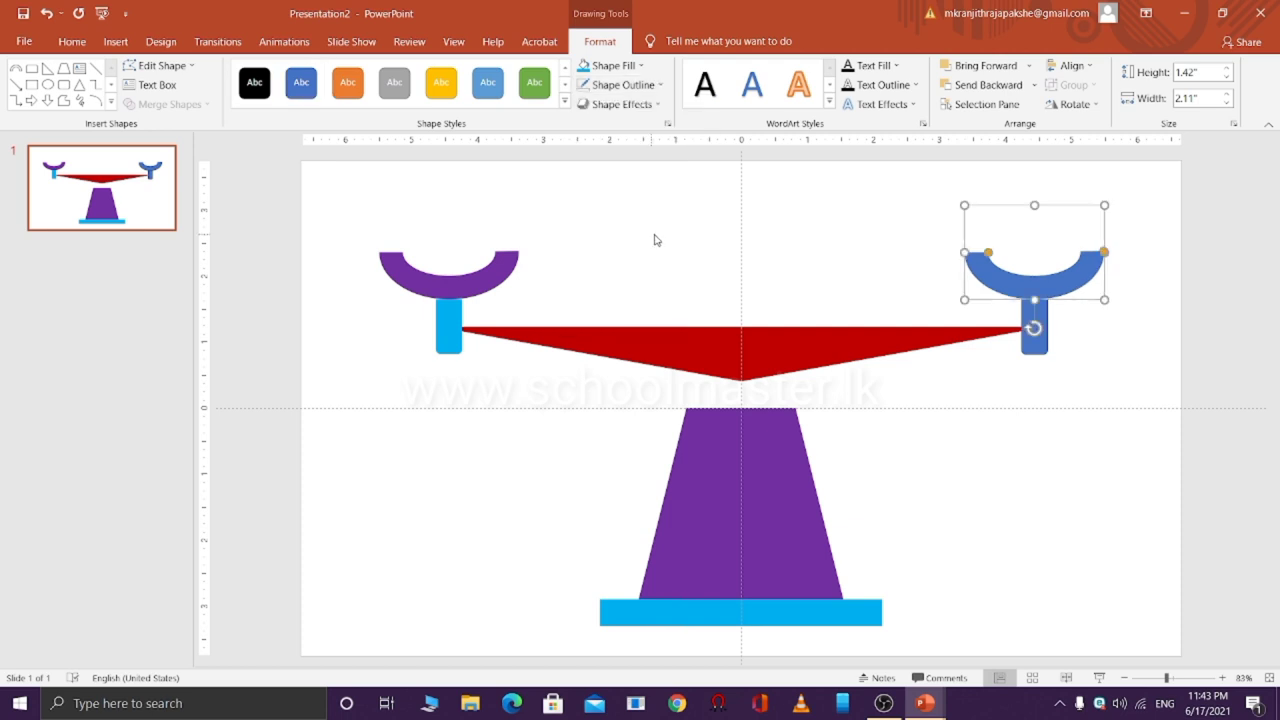
left_click(1044, 340)
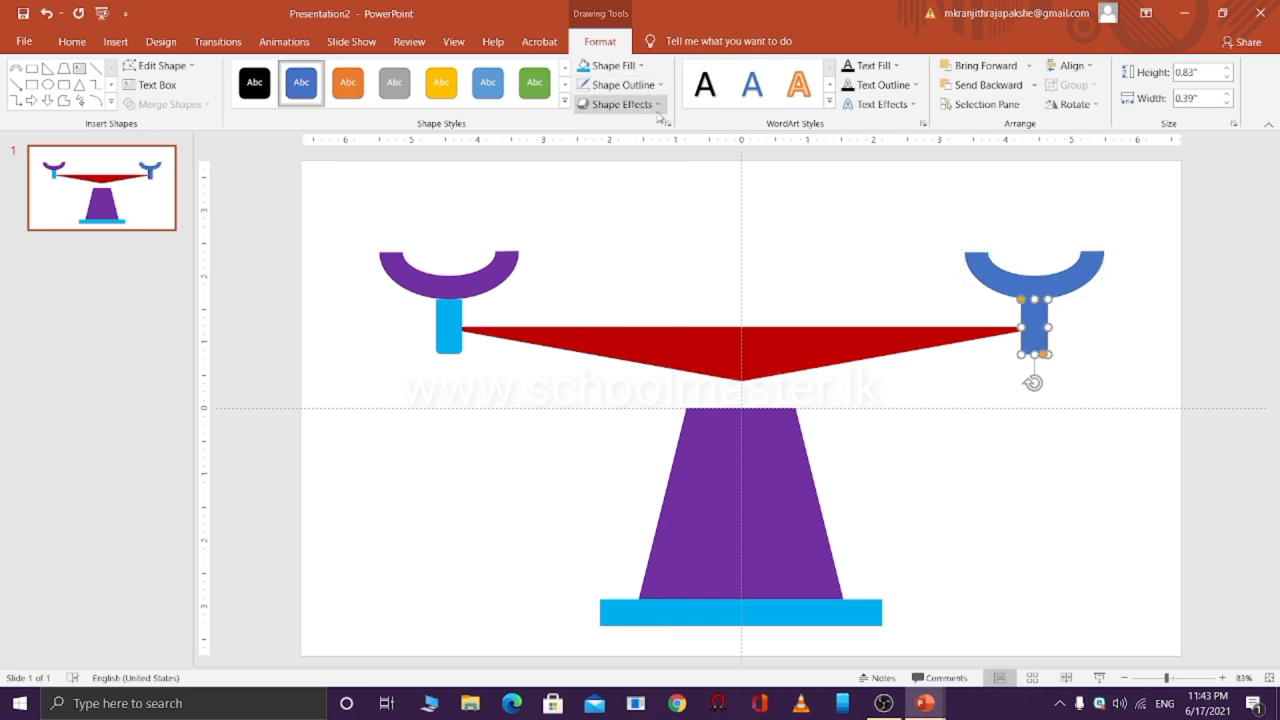
left_click(620, 85)
left_click(632, 231)
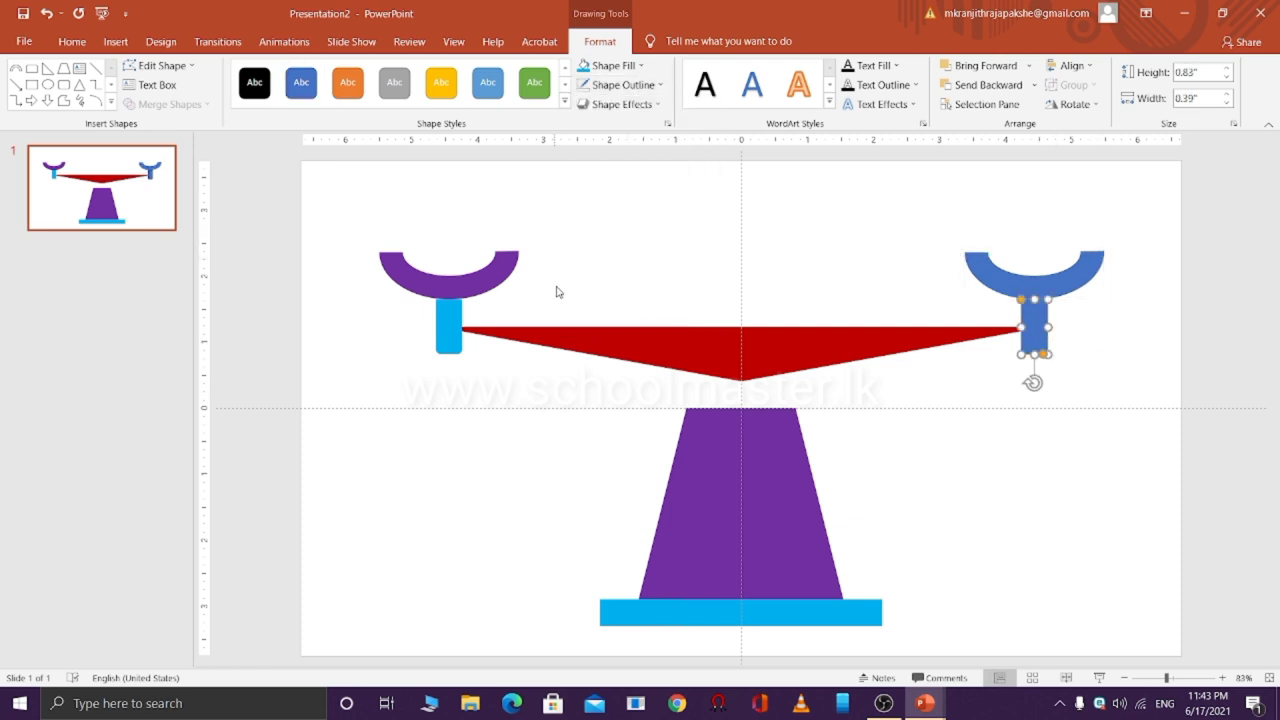
Align the right cup level with the left cup
left_click(1118, 288)
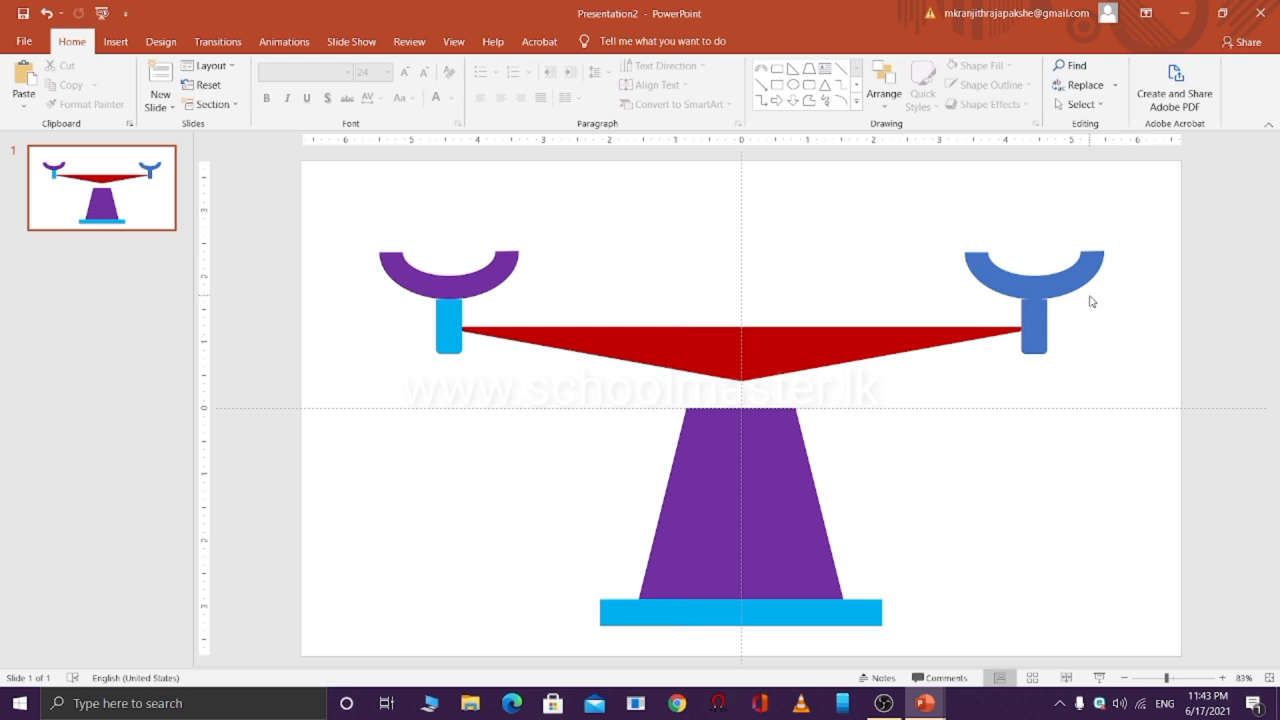
left_click(468, 289)
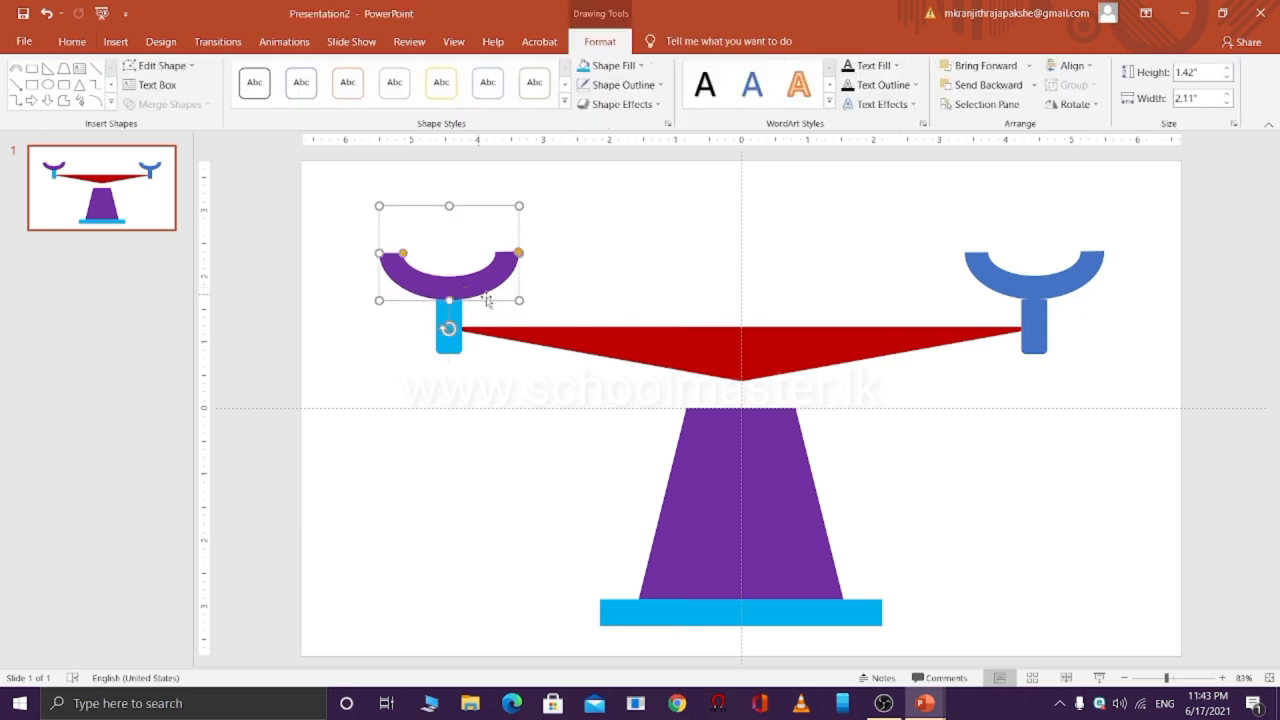
left_click_drag(1026, 284, 1027, 286)
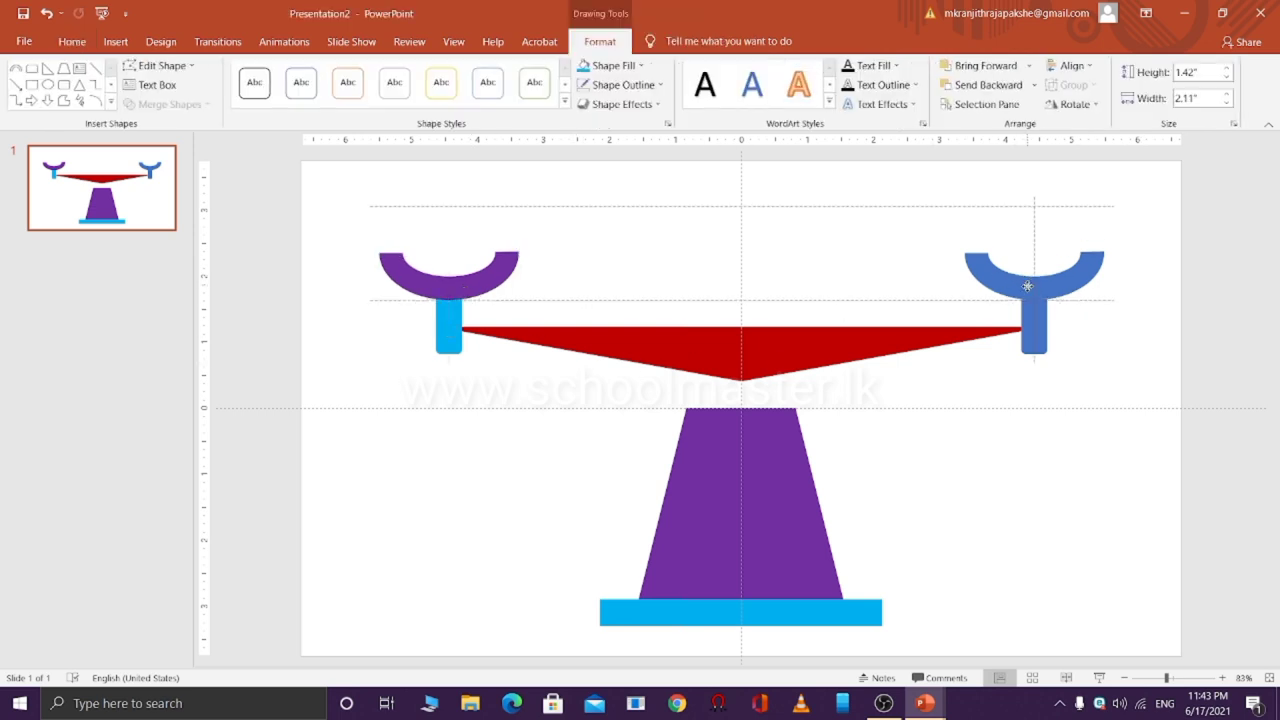
left_click(1012, 385)
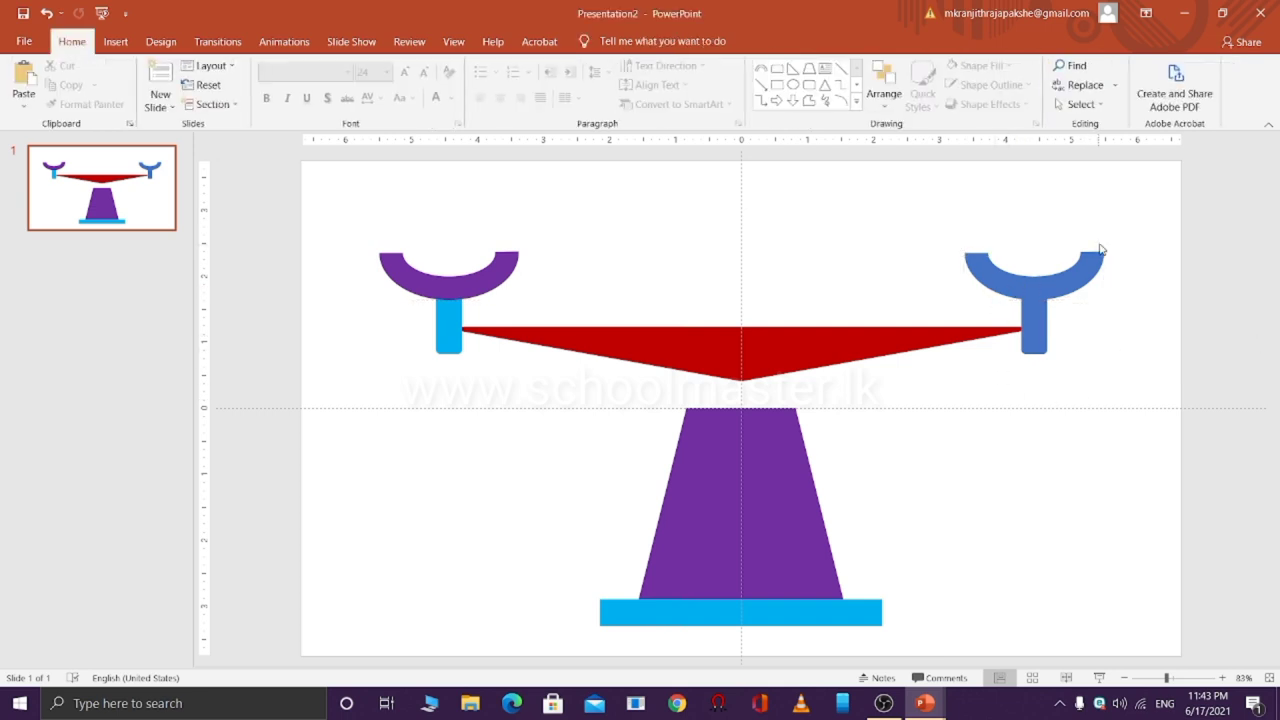
Fill the right cup purple and the right stem light blue to match the left side
left_click(1059, 287)
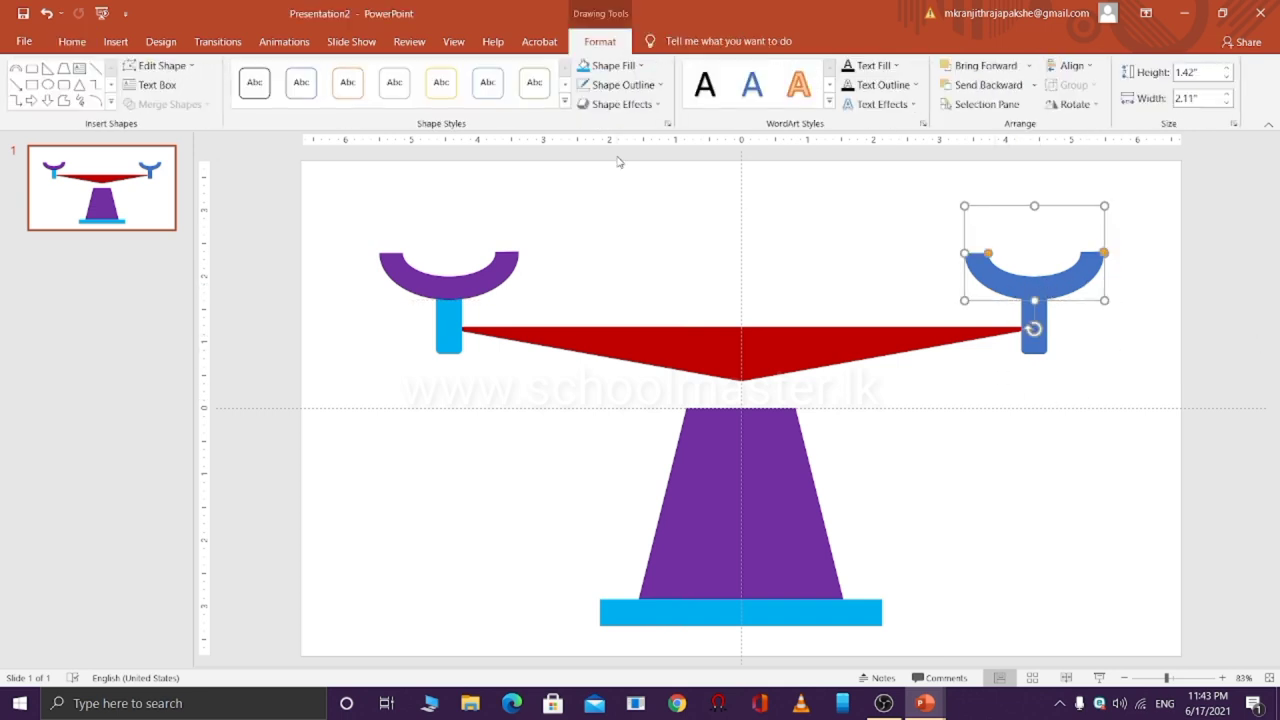
left_click(609, 68)
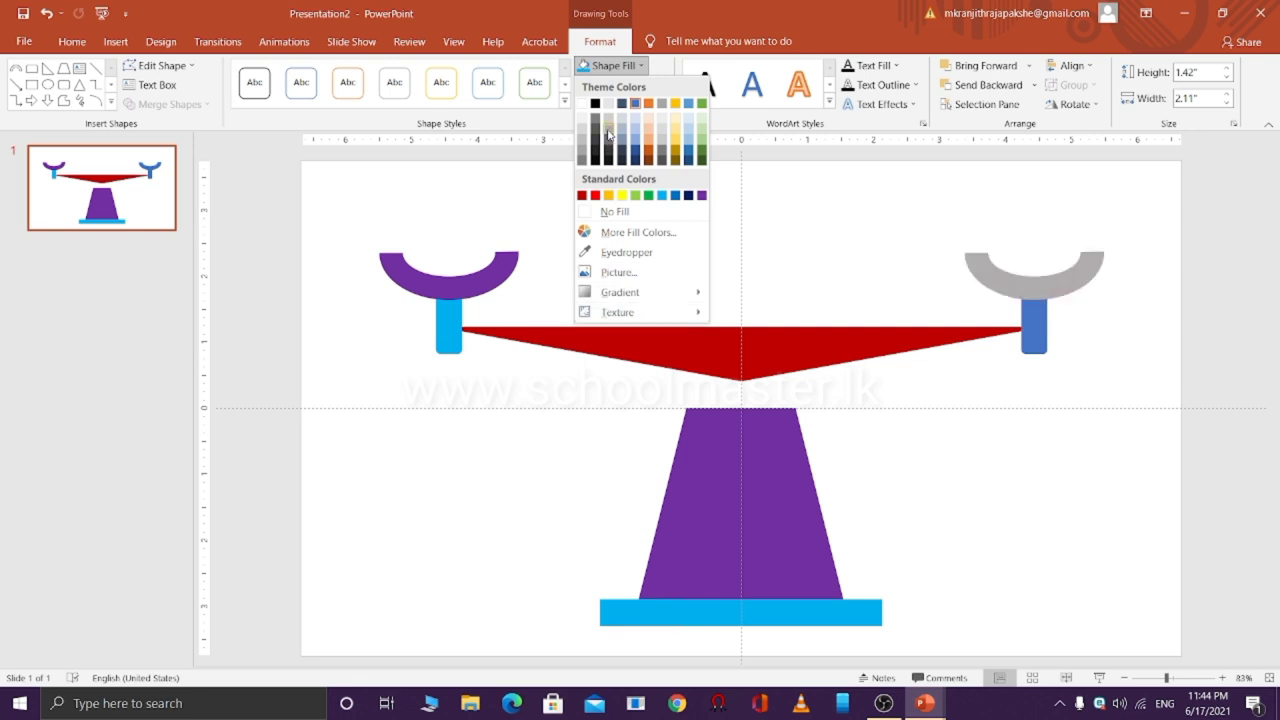
left_click(702, 195)
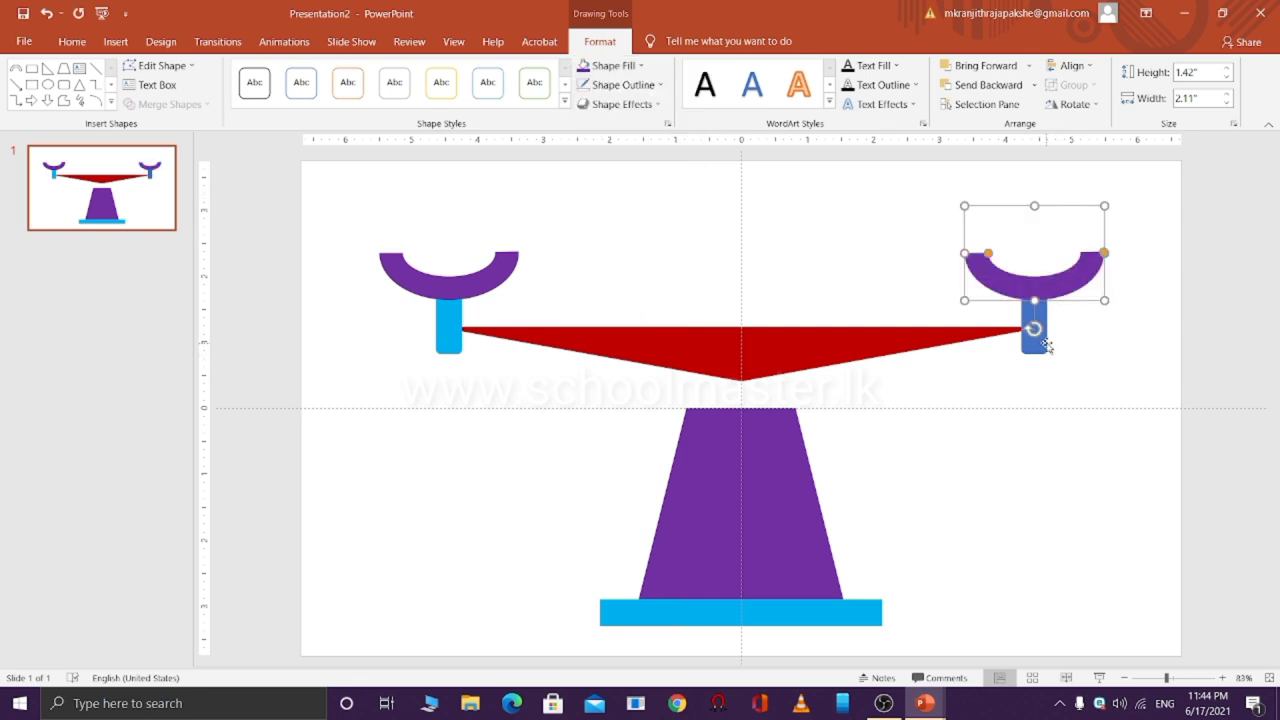
left_click(1040, 345)
left_click(609, 65)
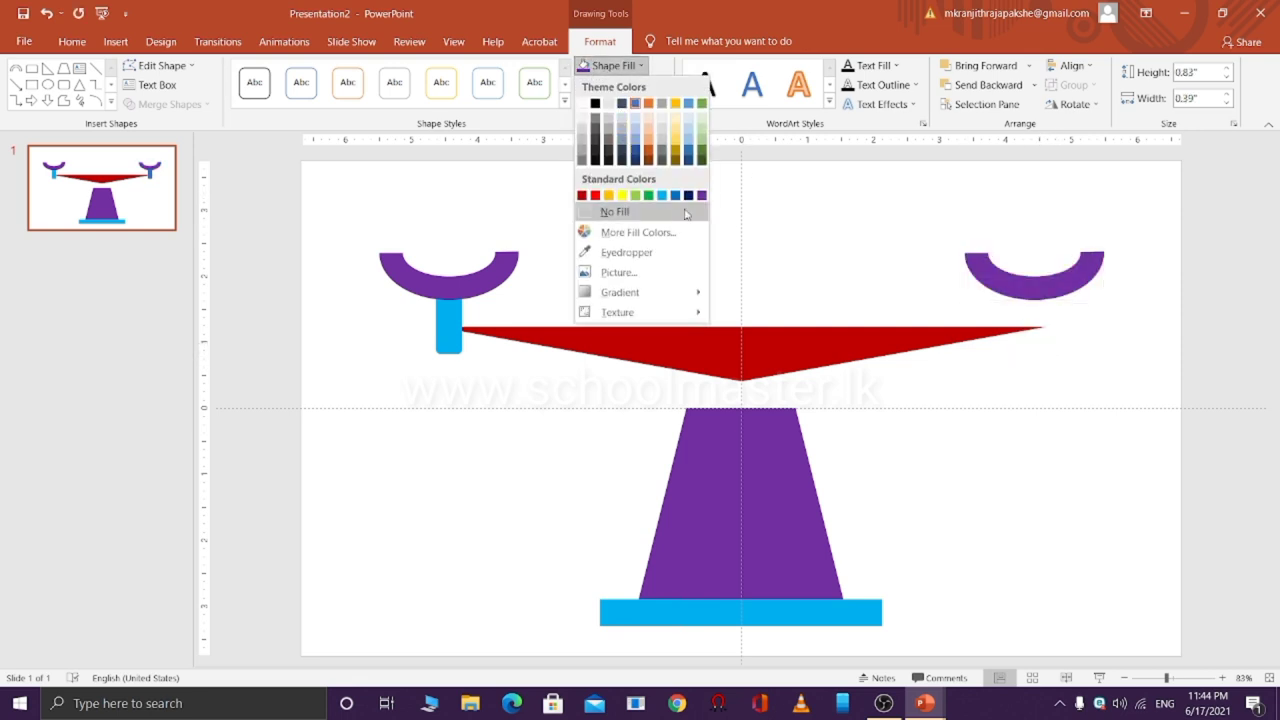
left_click(664, 196)
left_click(1096, 321)
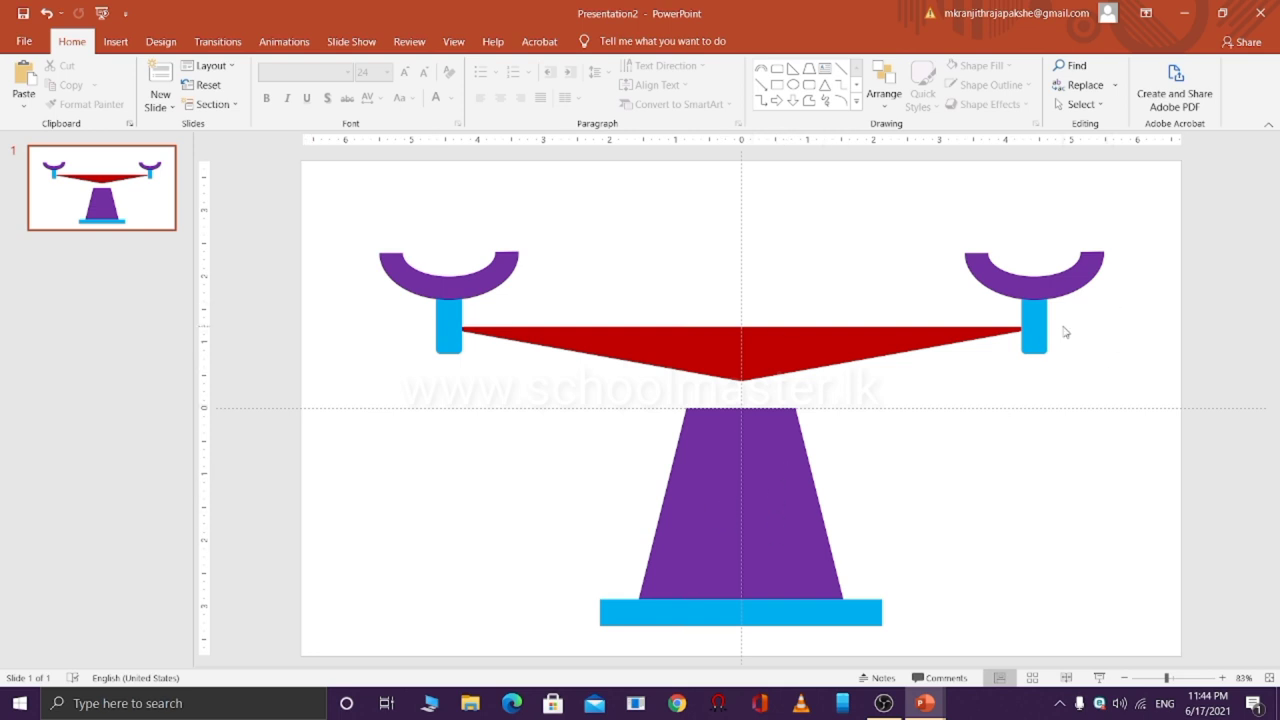
Draw a tiny 0.13" circle on the left post, fill it dark, and remove its outline
left_click(115, 41)
left_click(263, 85)
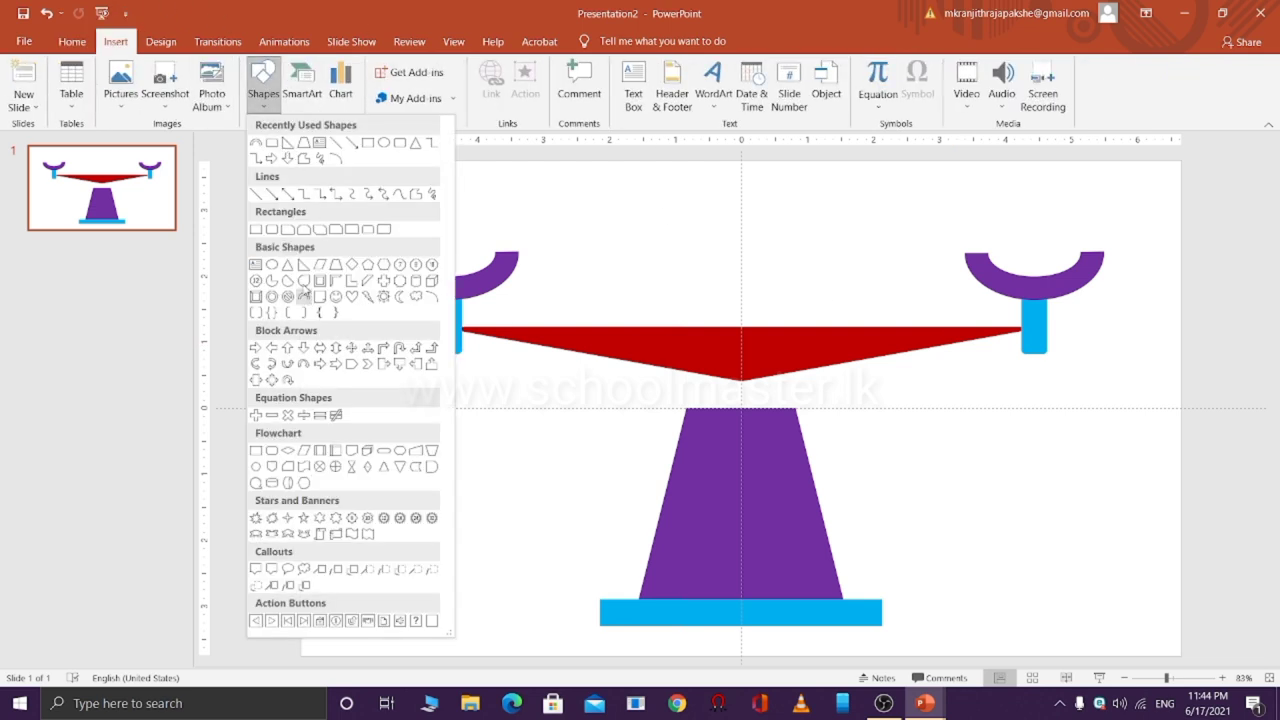
left_click(276, 267)
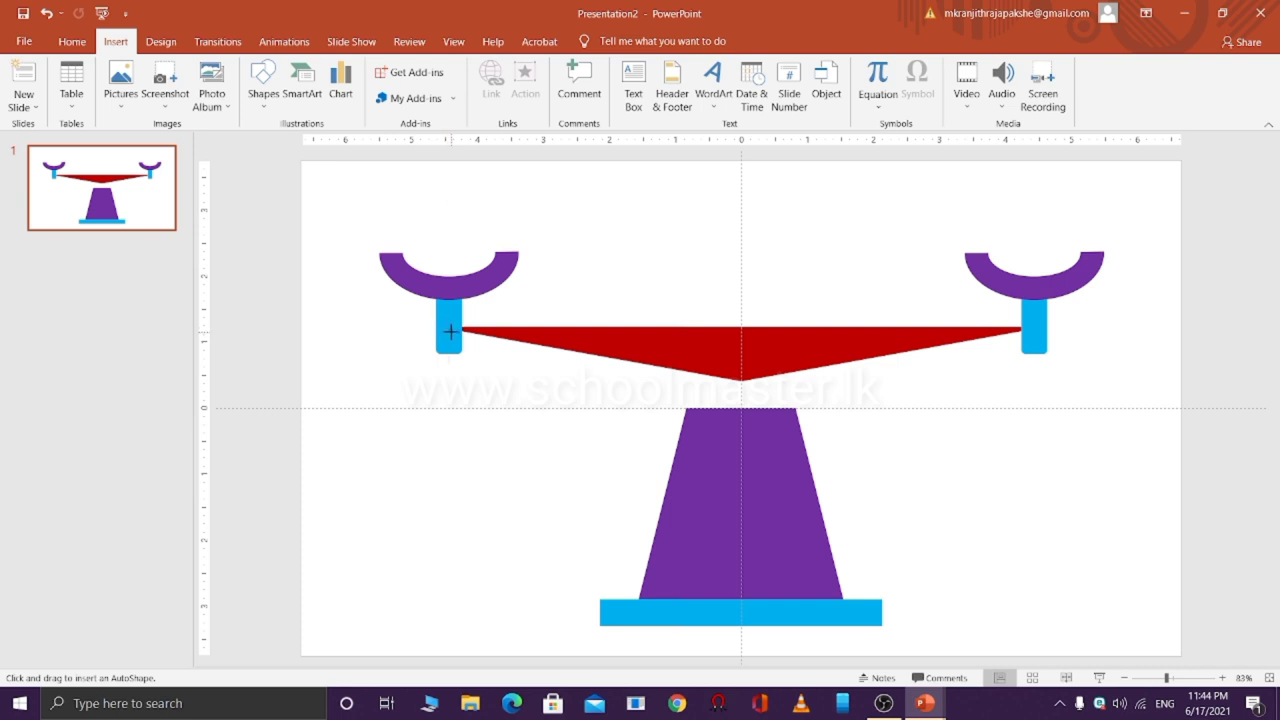
mouse_move(449, 327)
left_mouse_down()
mouse_move(457, 335)
mouse_move(449, 327)
left_mouse_up()
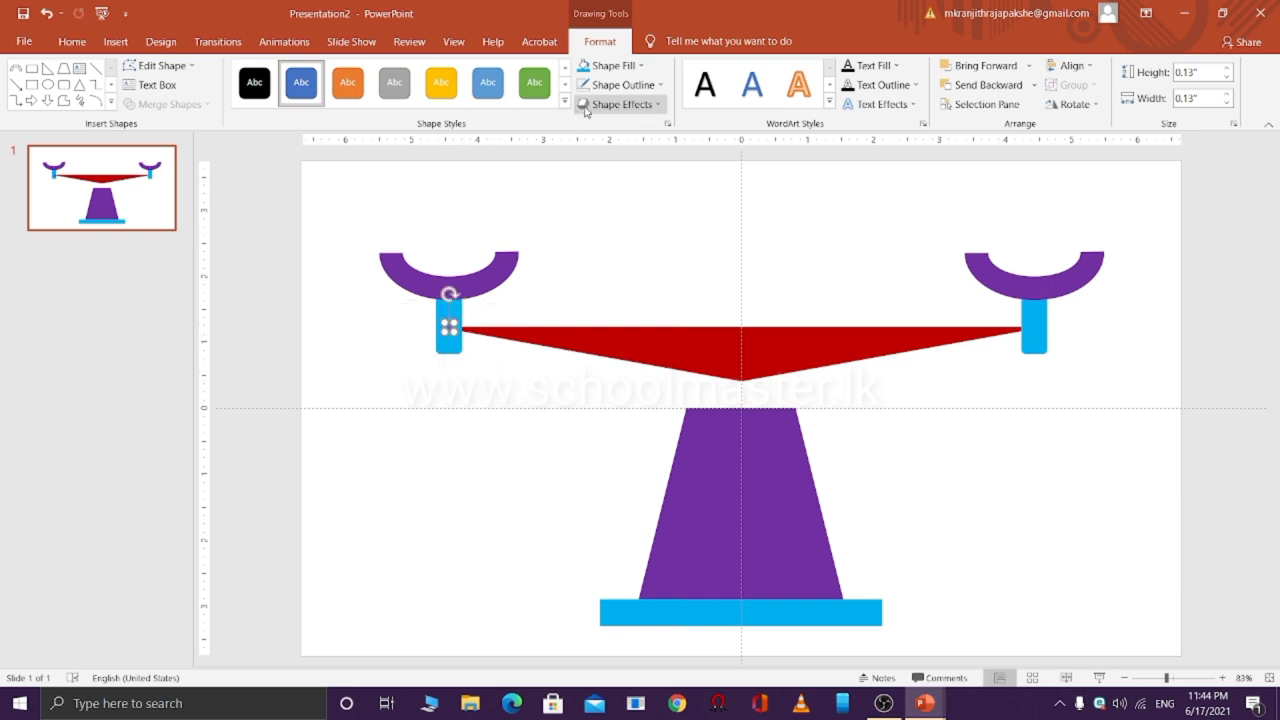
left_click(626, 67)
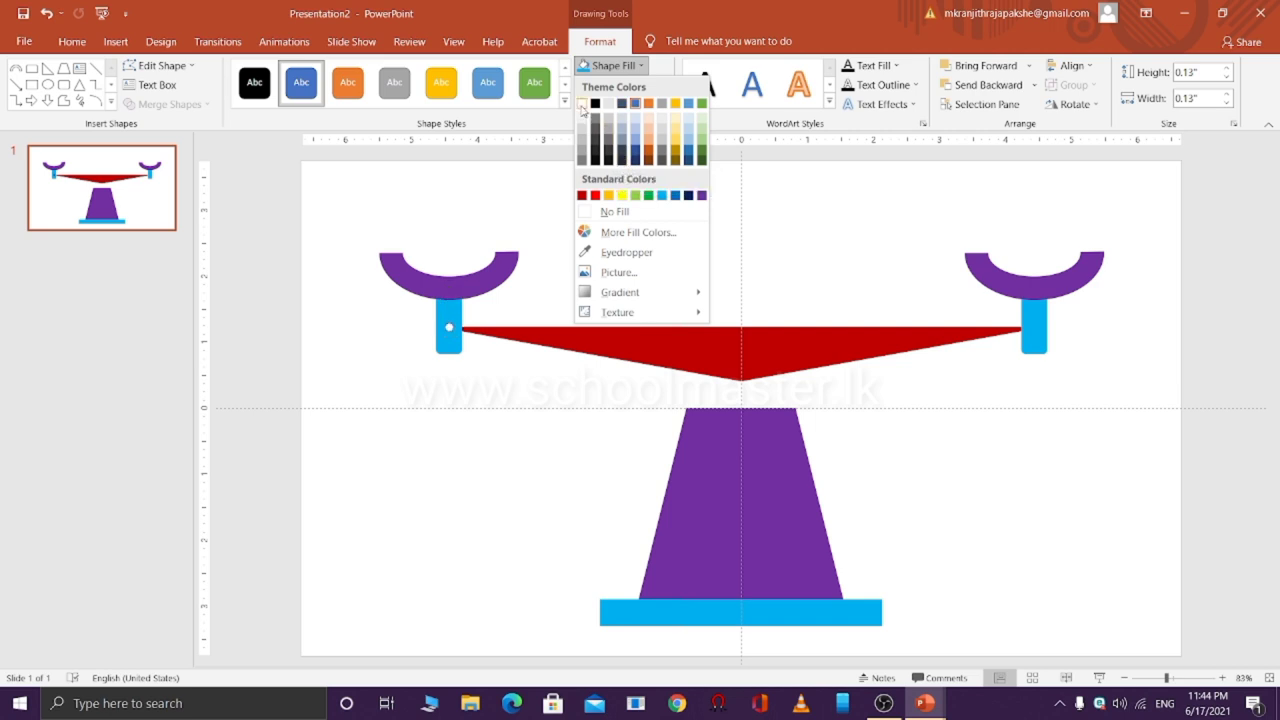
left_click(596, 161)
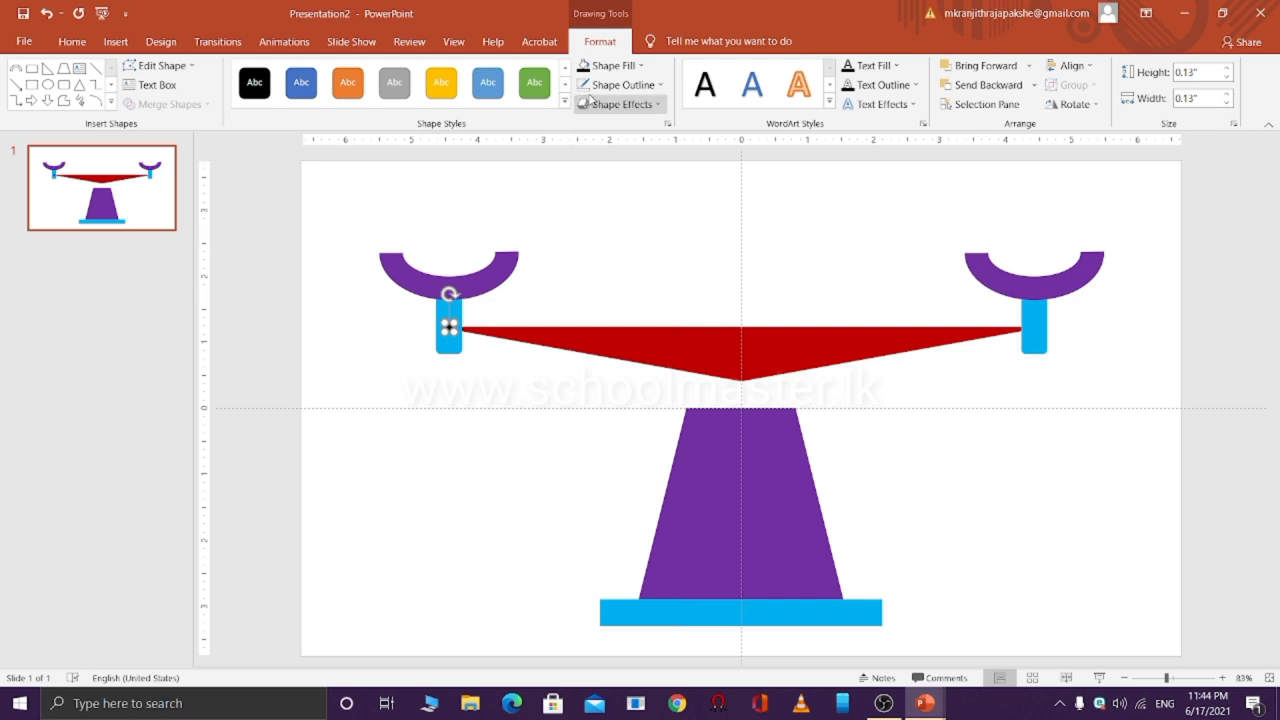
left_click(622, 85)
left_click(634, 232)
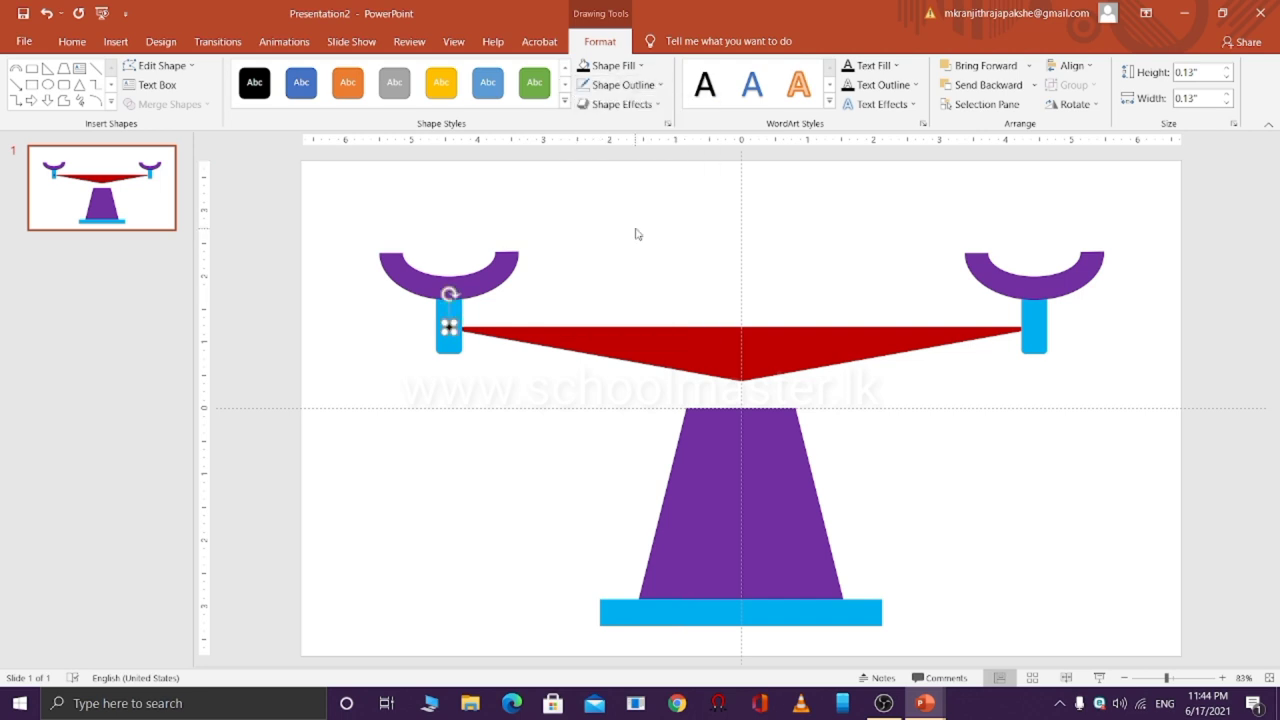
left_click(582, 284)
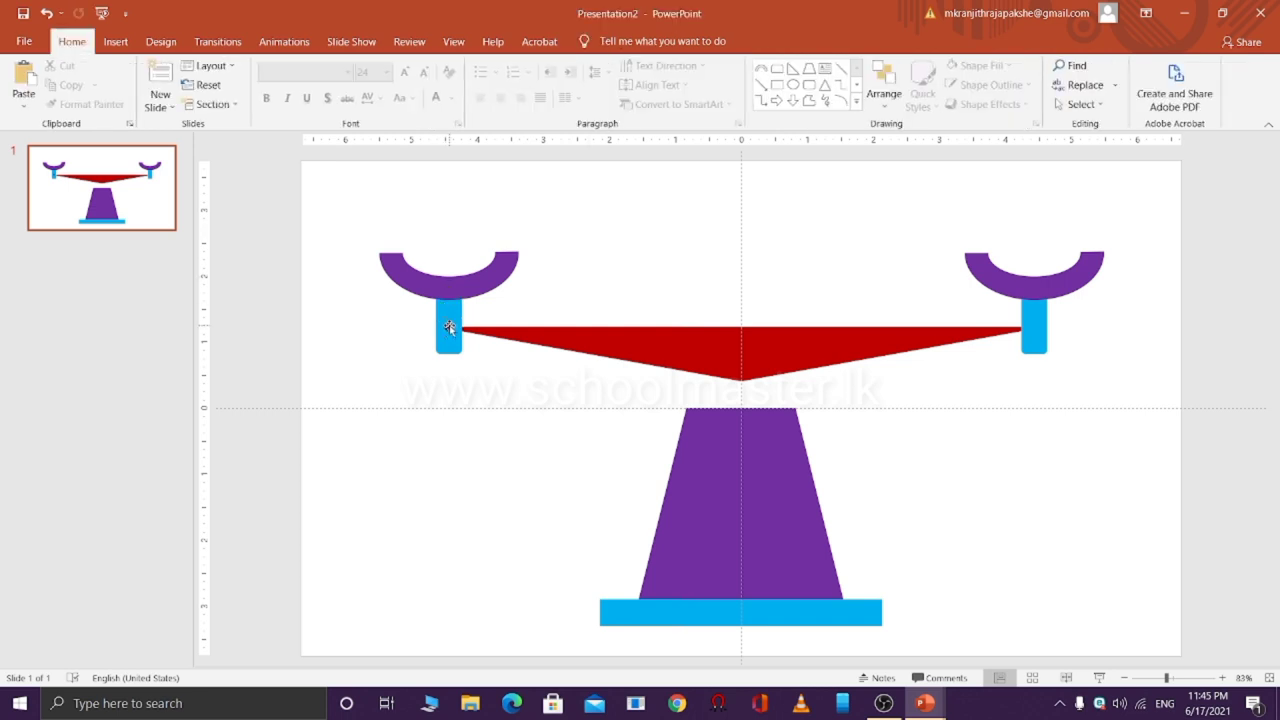
Copy the dark dot from the left post onto the right post where the beam meets it
left_click(449, 327)
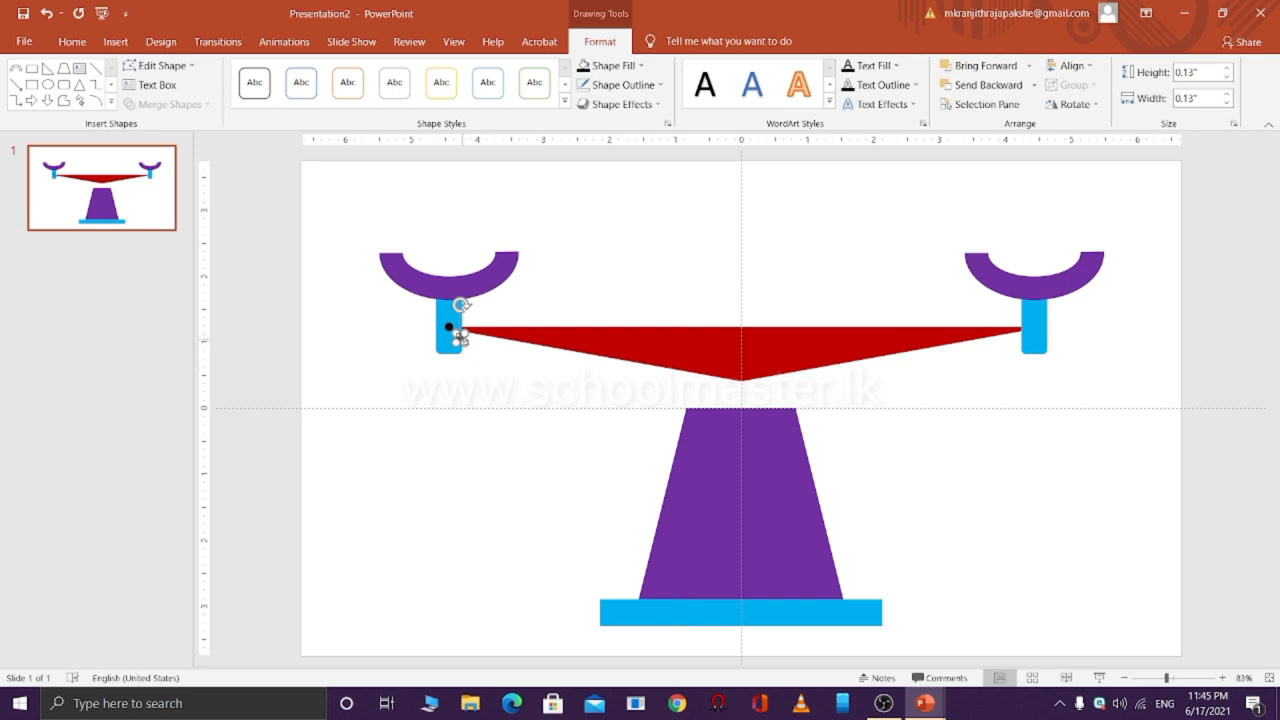
mouse_move(455, 330)
left_mouse_down()
mouse_move(507, 343)
mouse_move(1036, 337)
mouse_move(1034, 326)
left_mouse_up()
left_click(1088, 370)
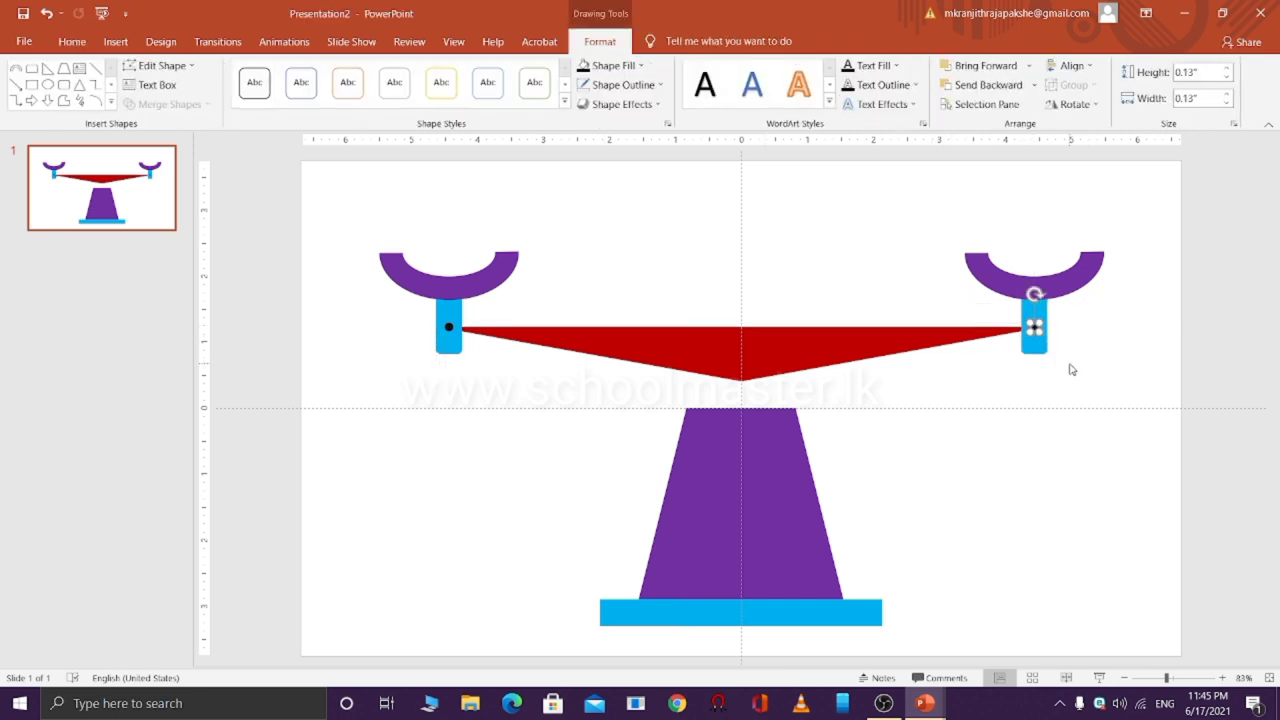
left_click(1071, 368)
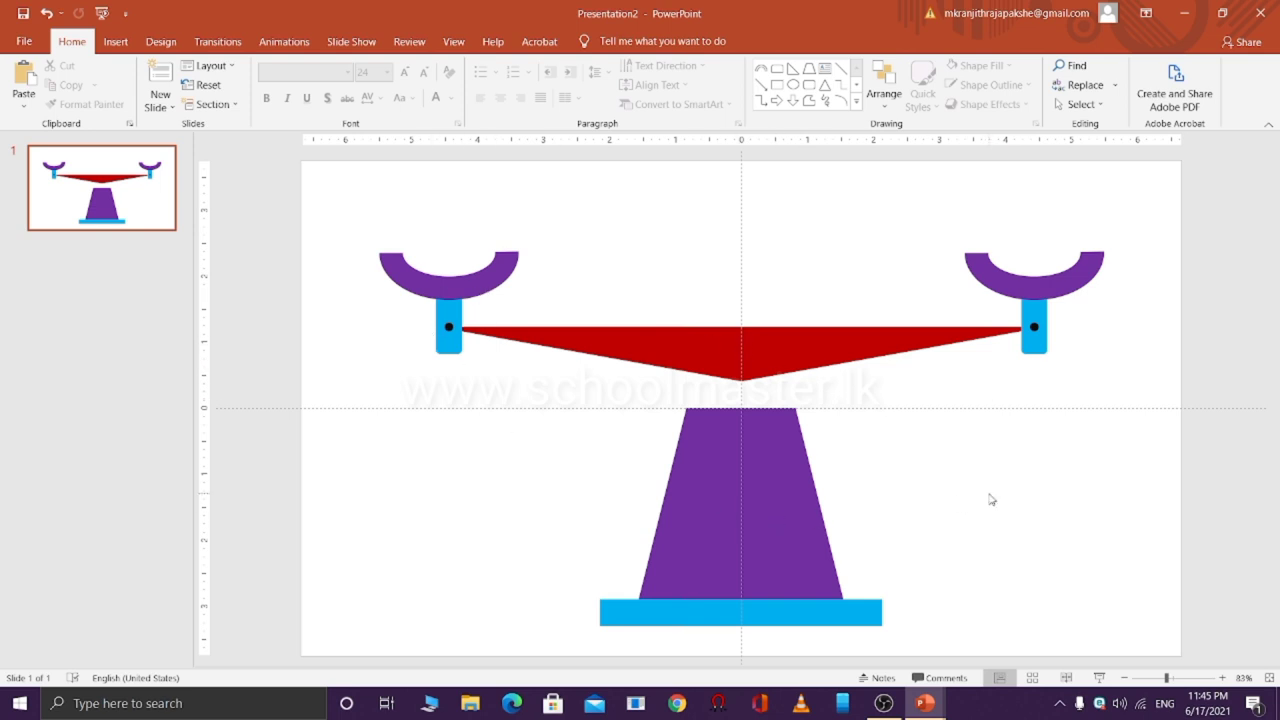
left_click(779, 344)
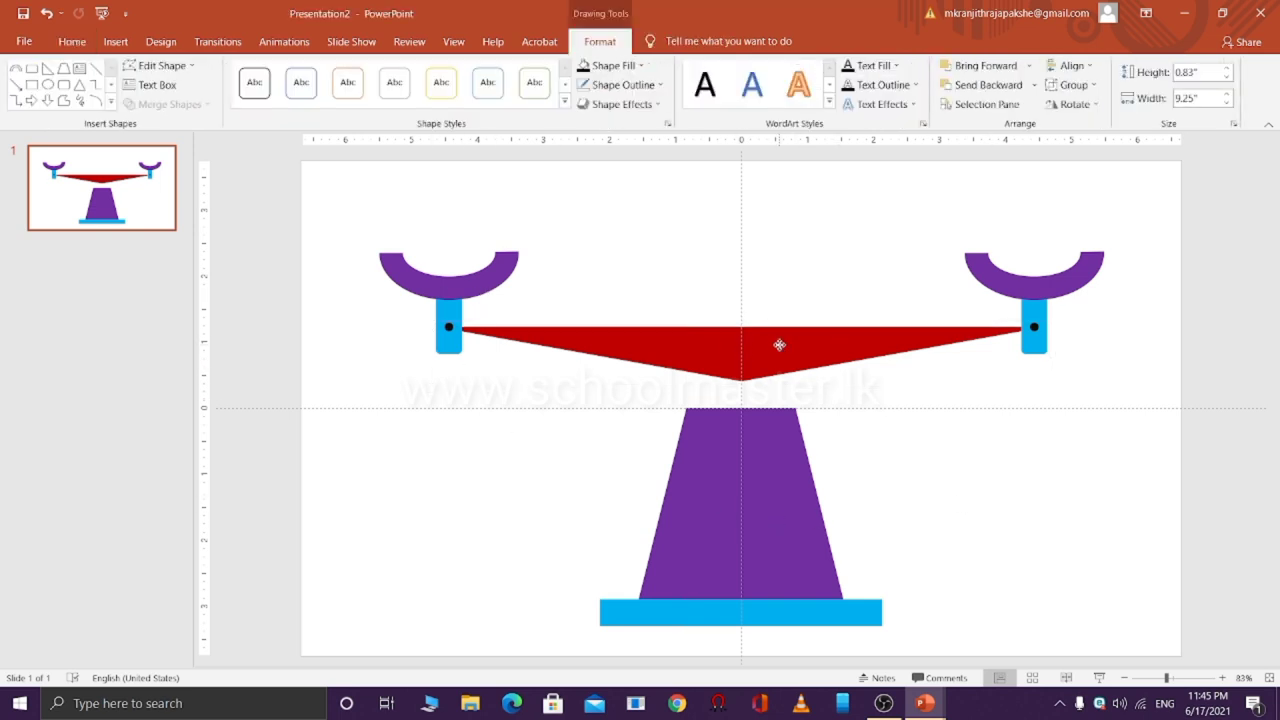
left_click(972, 487)
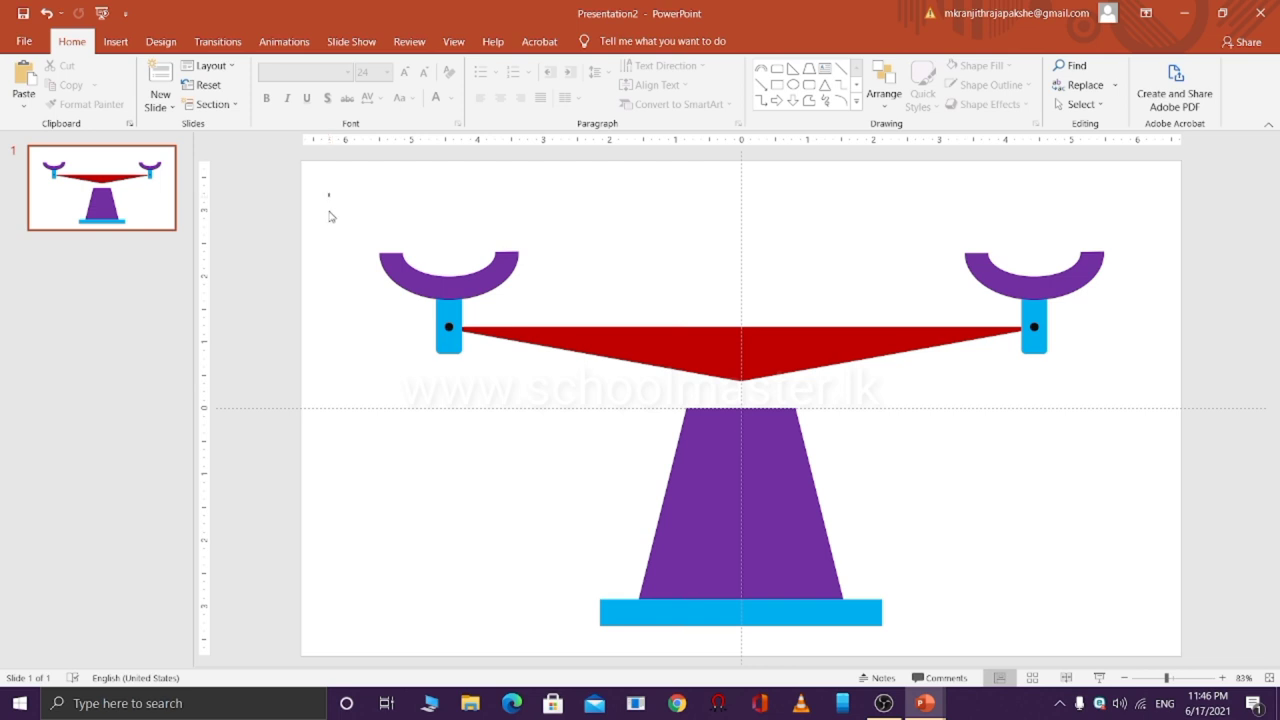
Group the beam, posts, cups and dots into one 10.98" by 2.66" unit and lower it onto the stand
mouse_move(329, 193)
left_mouse_down()
mouse_move(936, 399)
mouse_move(1172, 408)
left_mouse_up()
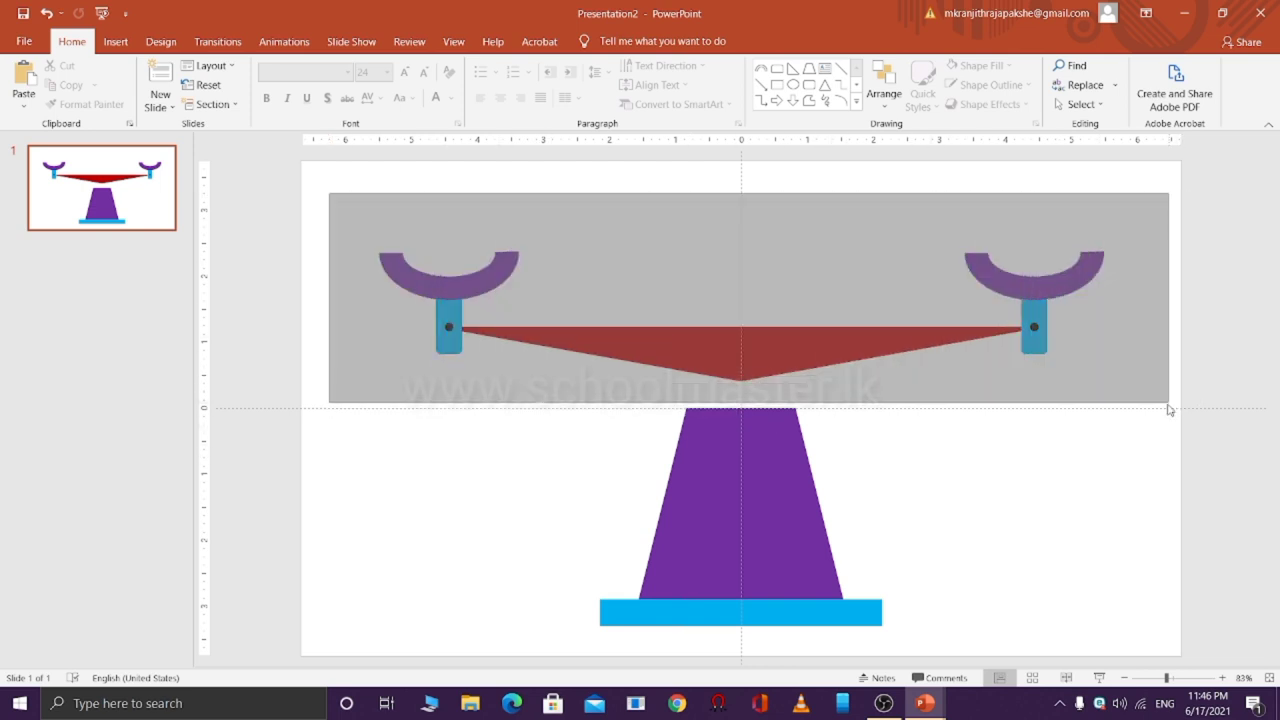
left_click_drag(1173, 408, 1140, 410)
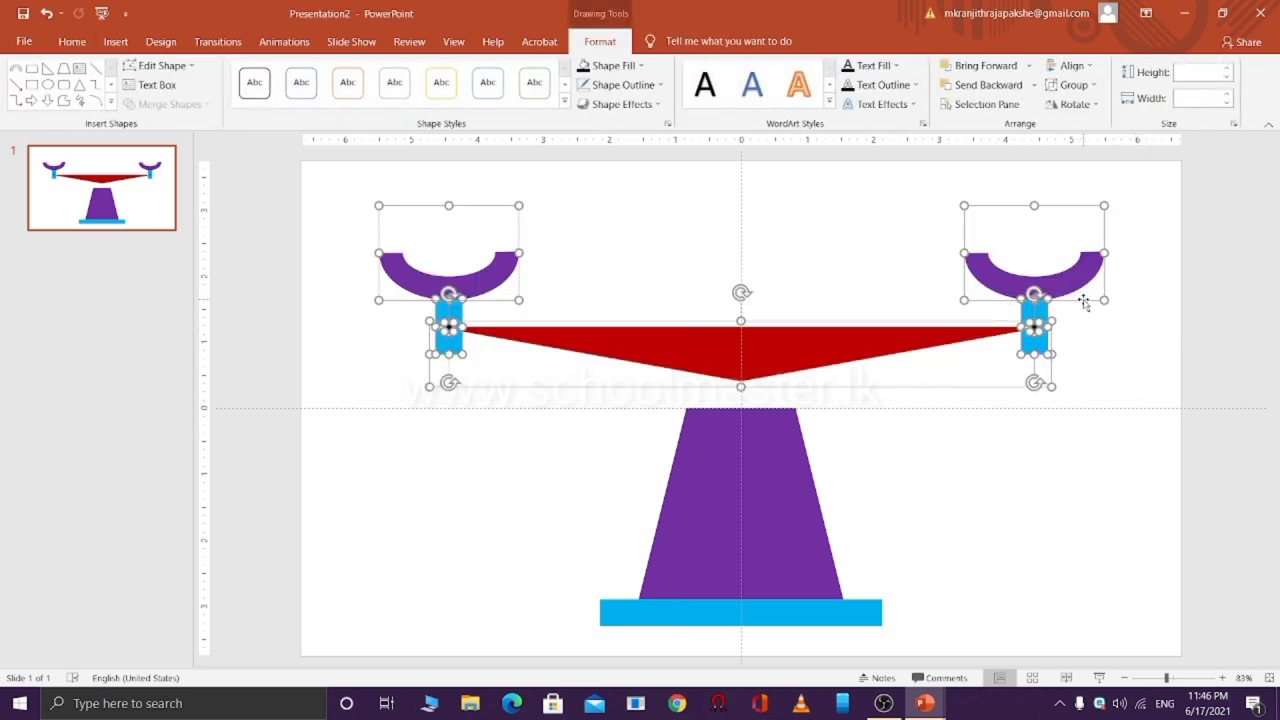
right_click(1084, 302)
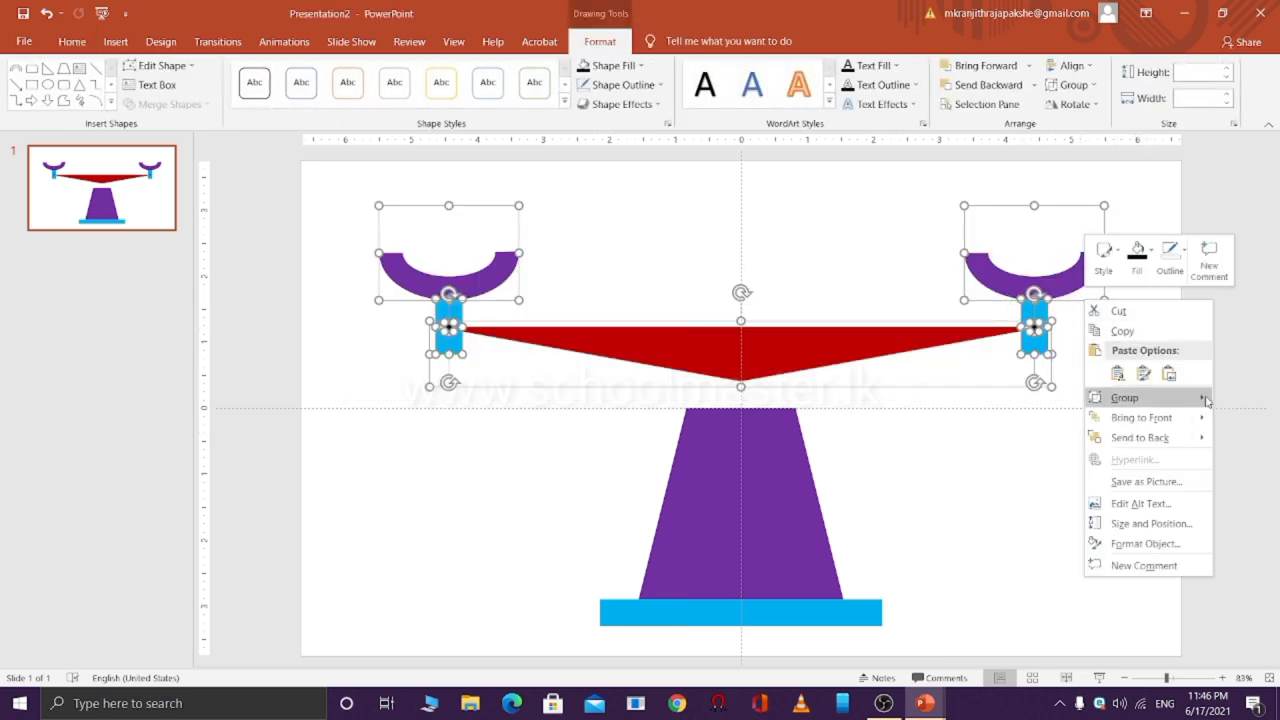
mouse_move(1140, 398)
left_click(1052, 400)
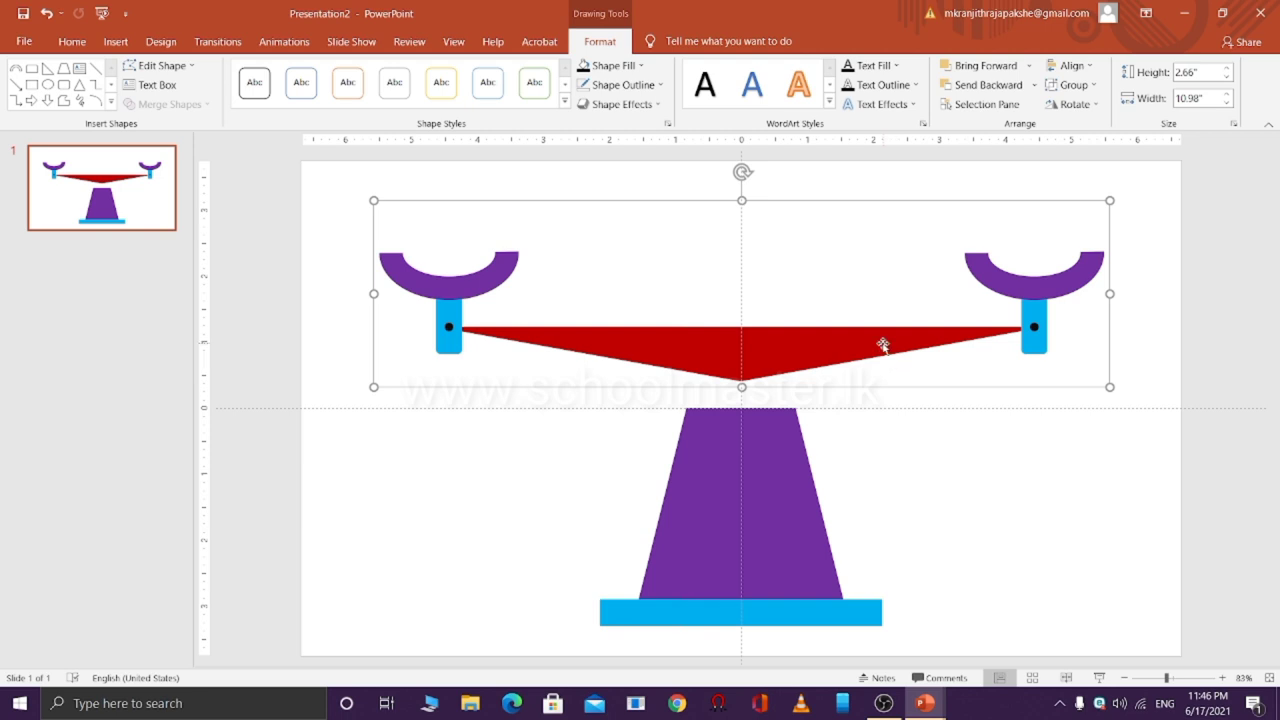
left_click_drag(880, 343, 888, 427)
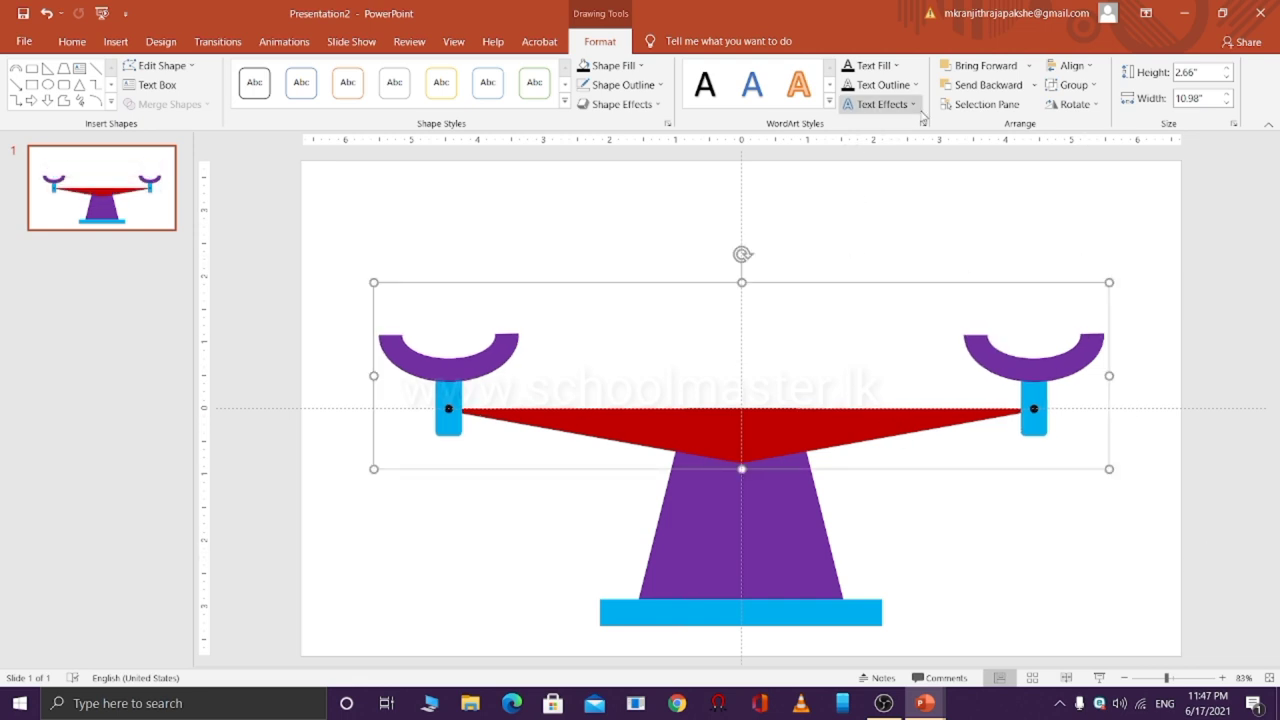
Send the beam group backward so it sits behind the purple stand
left_click(1033, 87)
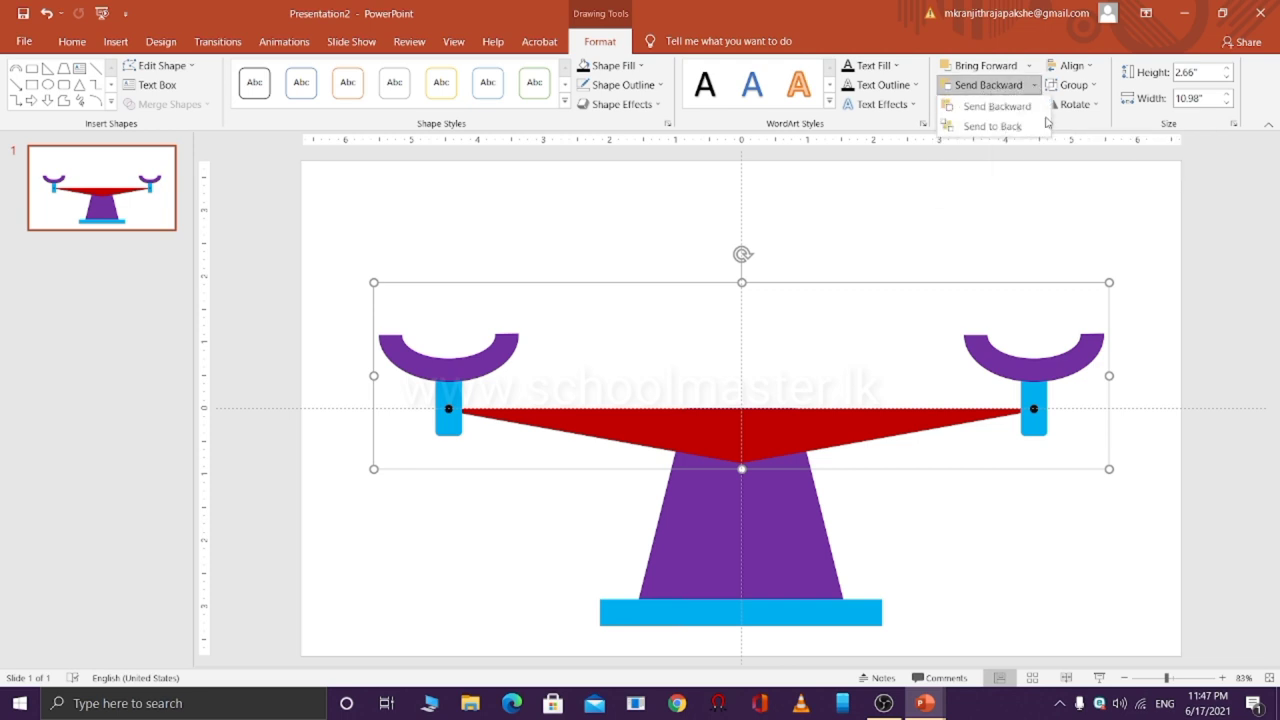
left_click(1005, 127)
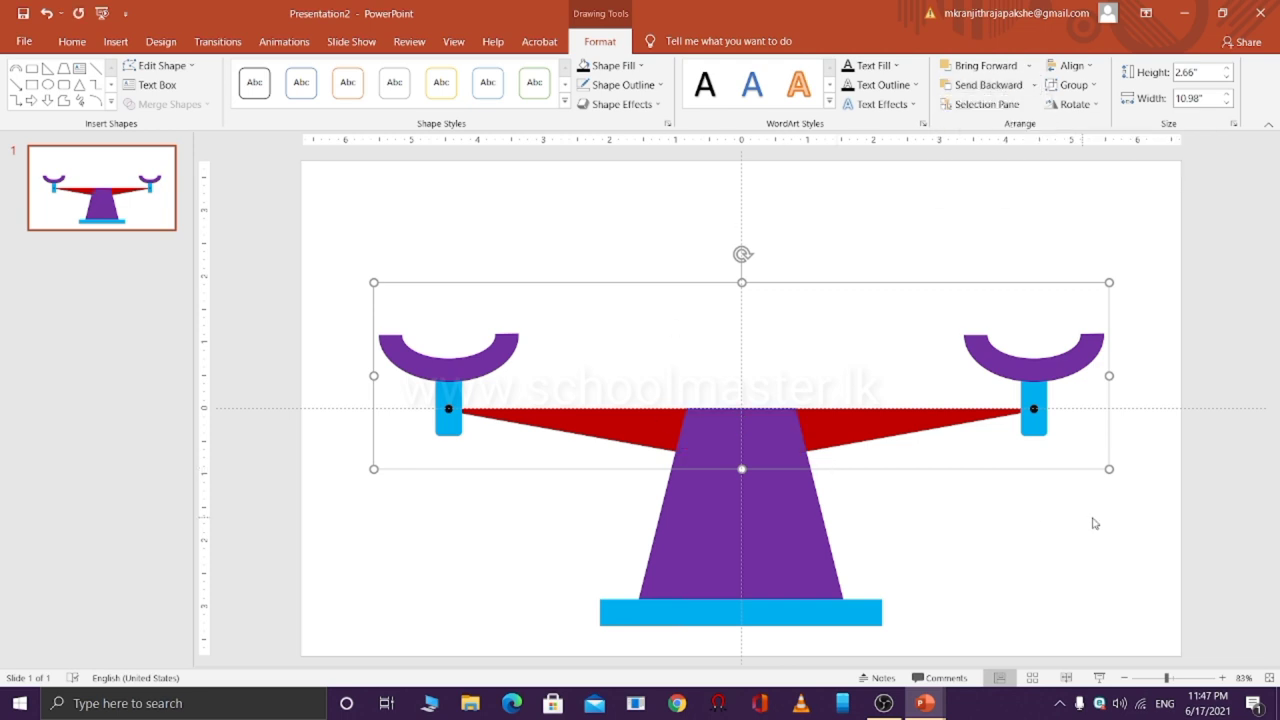
left_click(1192, 476)
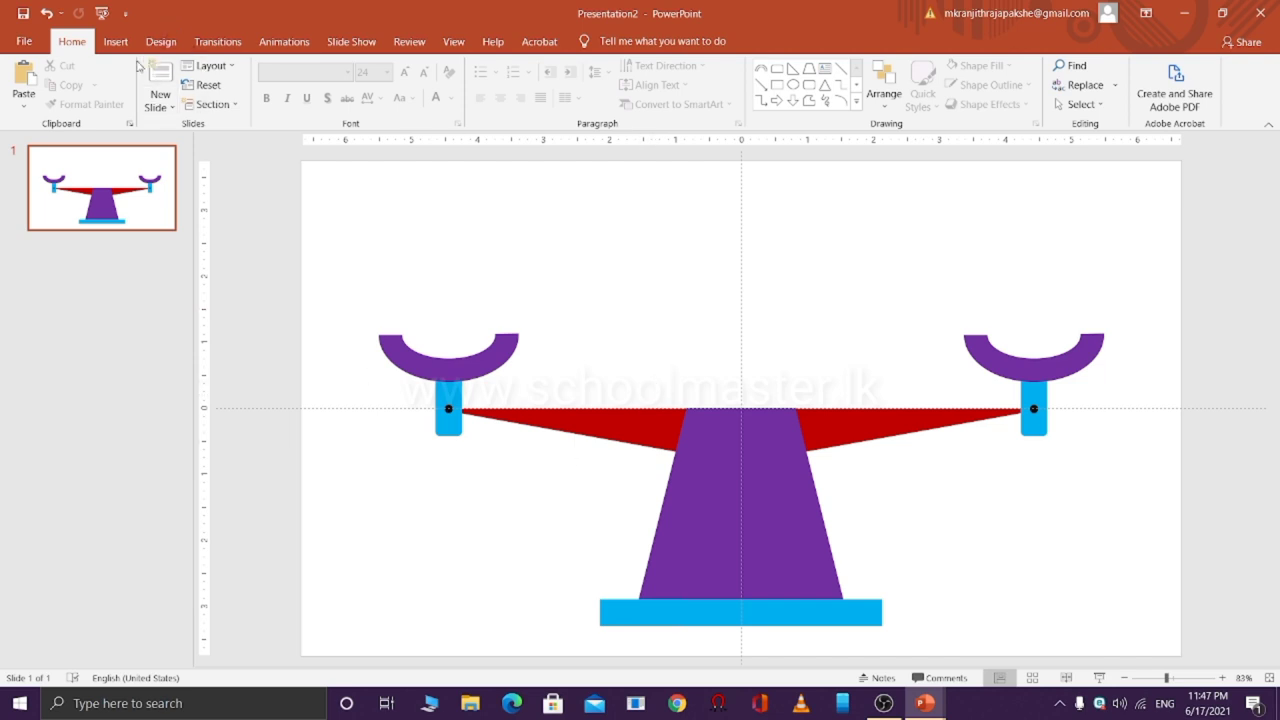
Draw a donut shape and move it down onto the purple stand
left_click(115, 41)
left_click(263, 100)
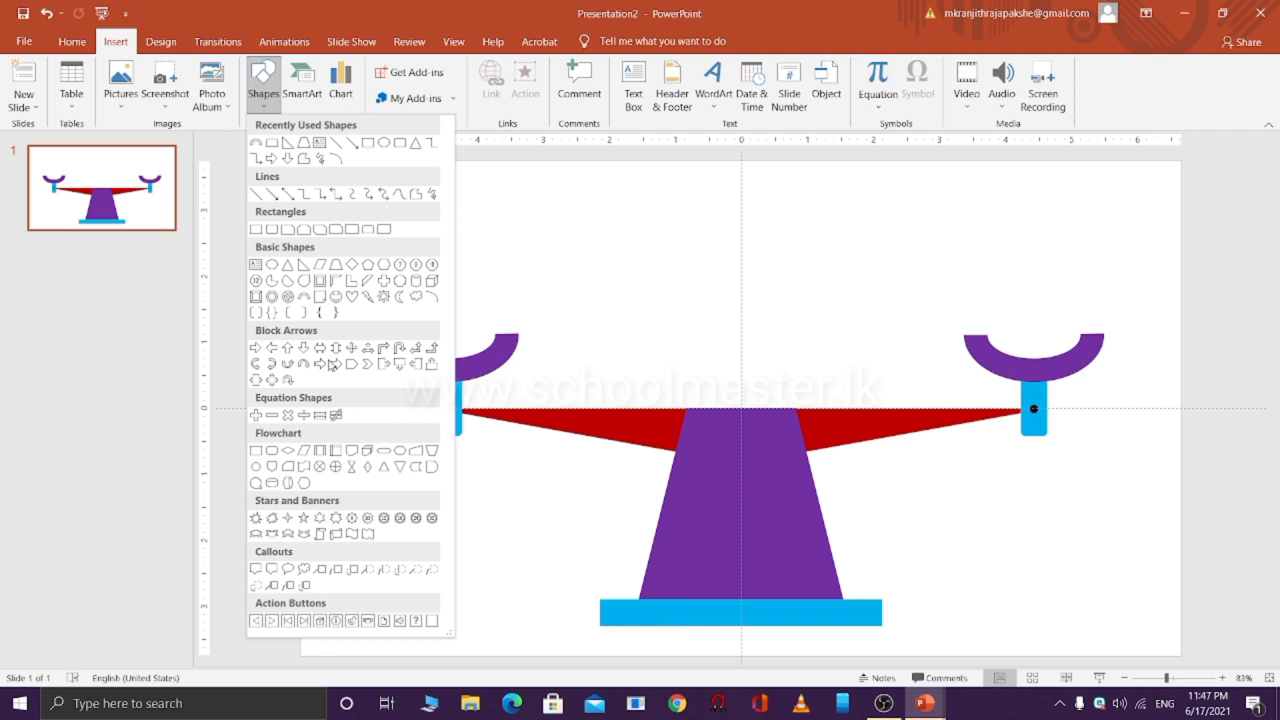
left_click(271, 297)
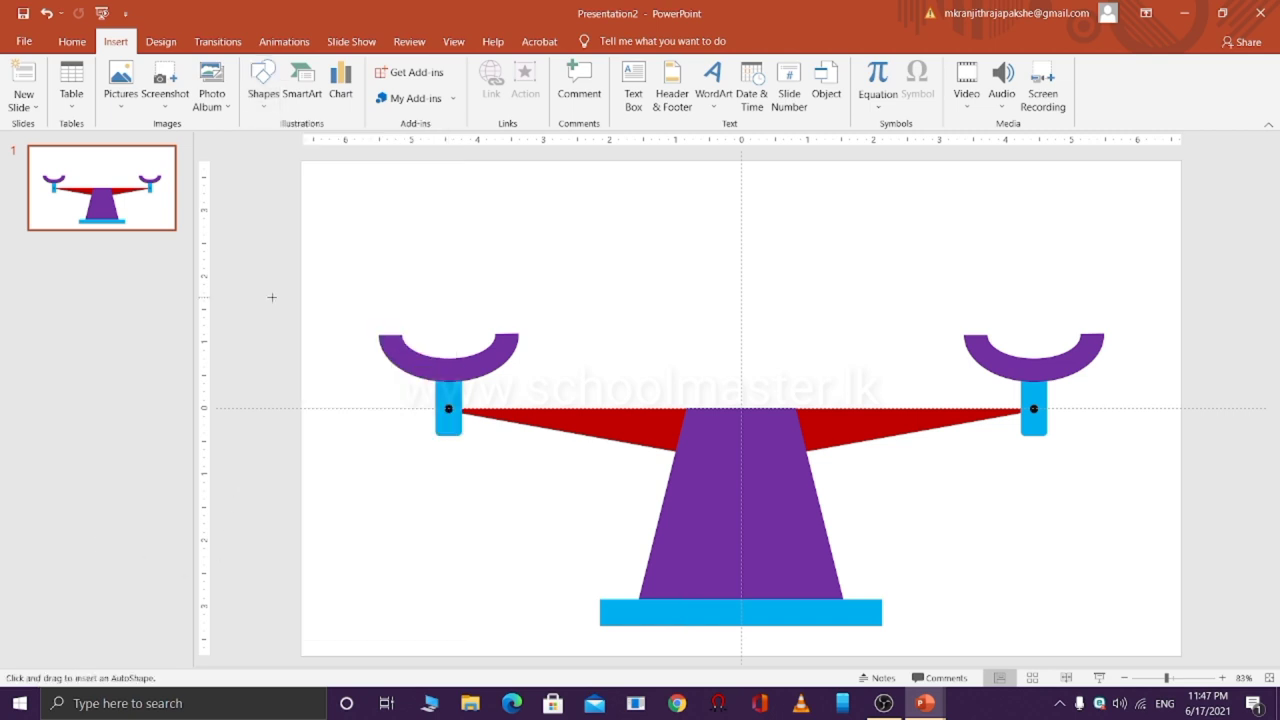
mouse_move(626, 246)
left_mouse_down()
mouse_move(694, 312)
mouse_move(672, 296)
mouse_move(748, 527)
mouse_move(732, 441)
mouse_move(748, 456)
left_mouse_up()
left_click(660, 280)
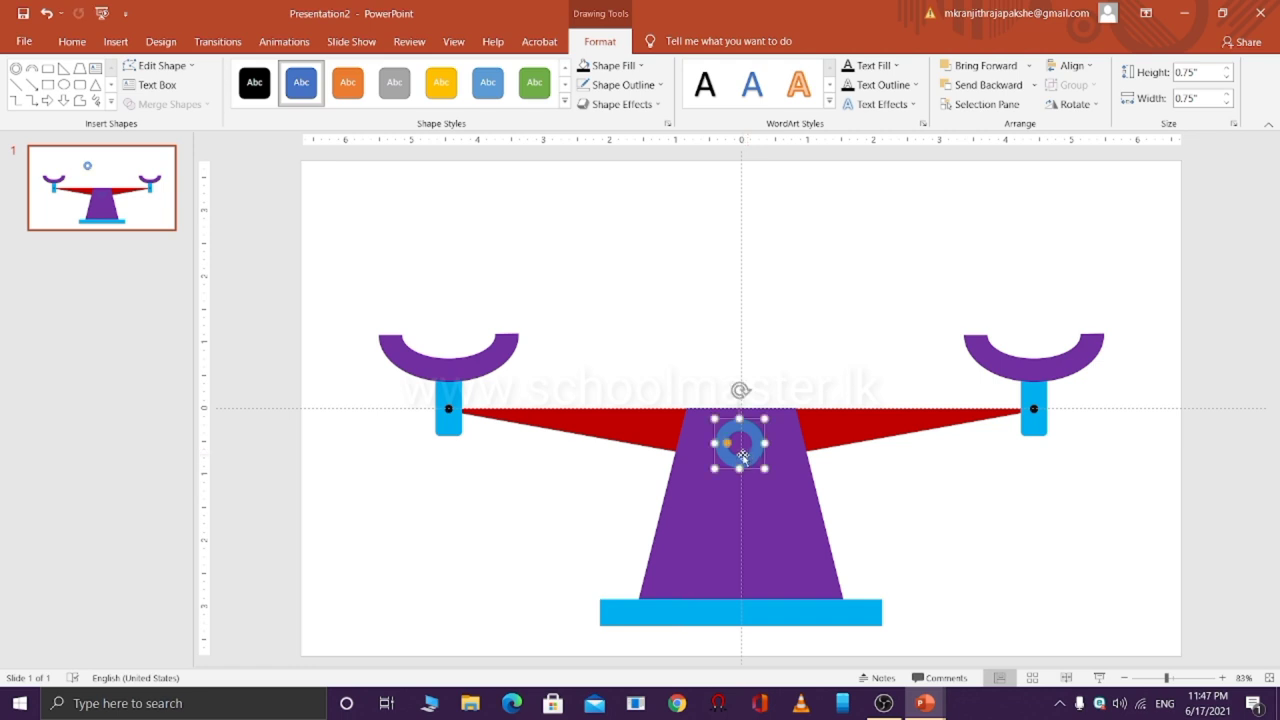
Remove the donut's outline and nudge it slightly down and right
left_click(623, 86)
left_click(643, 232)
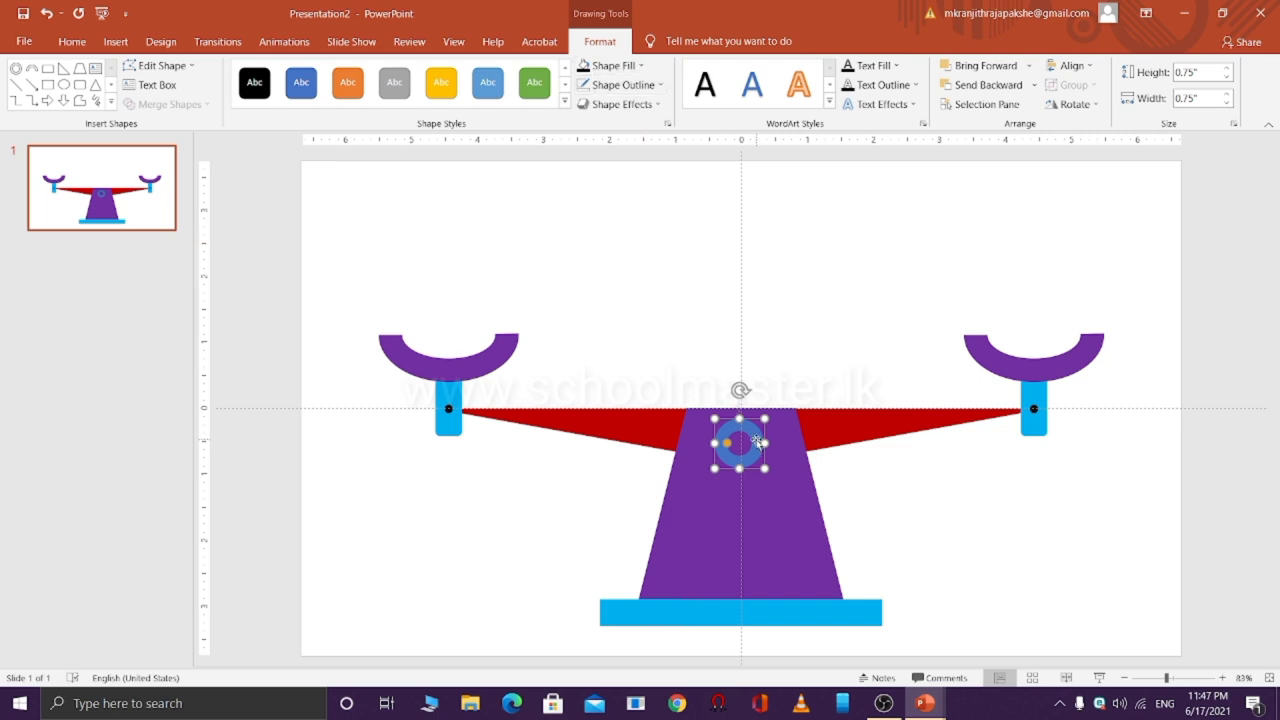
key("Escape")
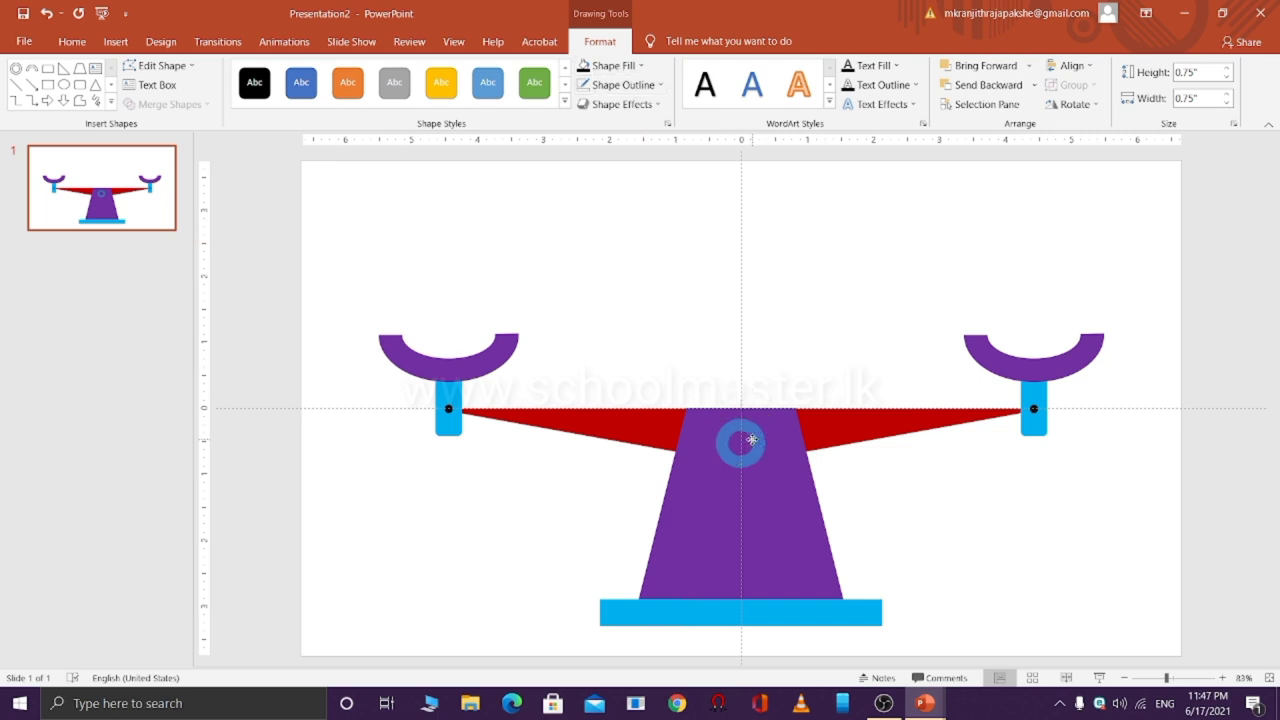
left_click(738, 440)
key("Escape")
left_click_drag(735, 428, 736, 429)
left_click(737, 430)
key("Escape")
left_click(735, 428)
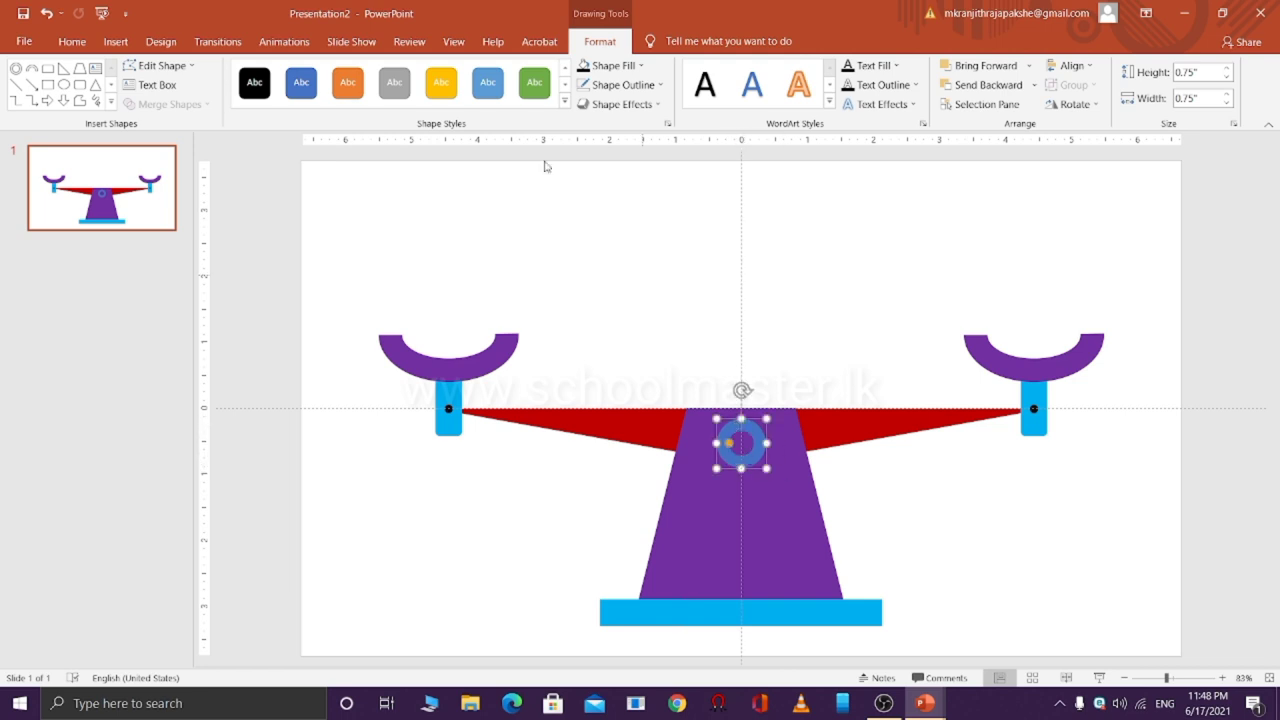
Fill the donut light orange
left_click(603, 65)
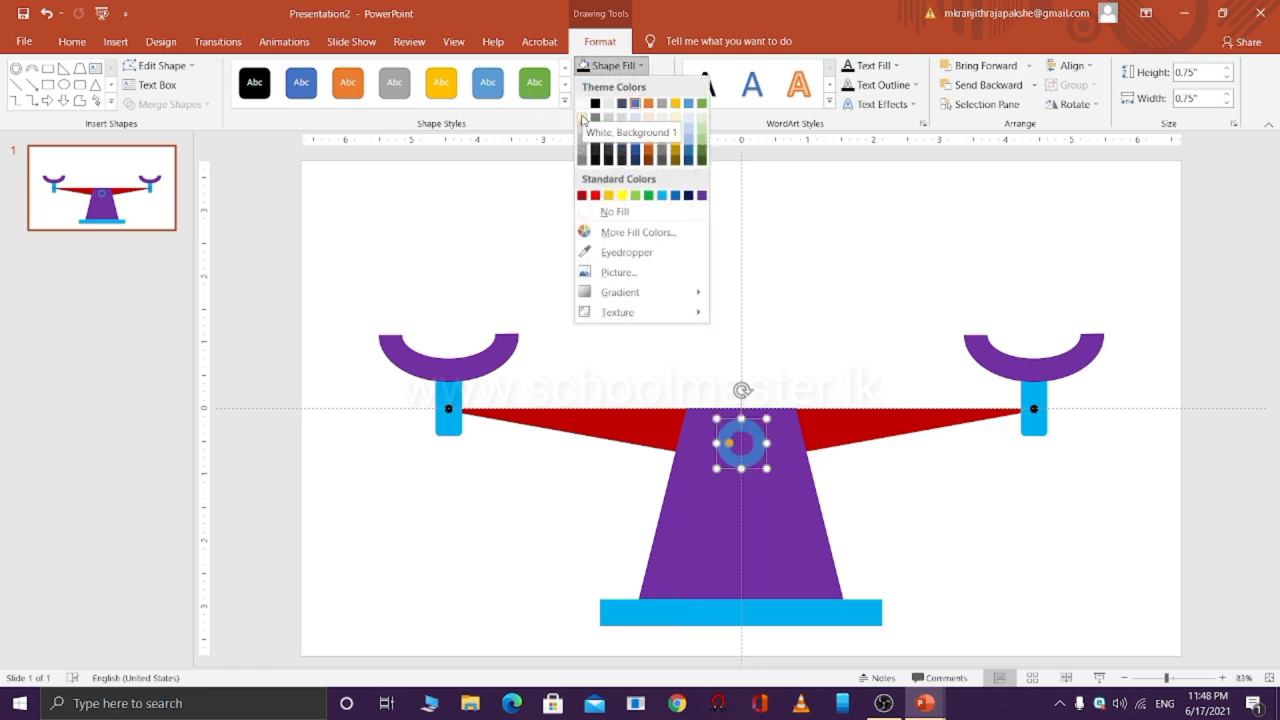
left_click(582, 118)
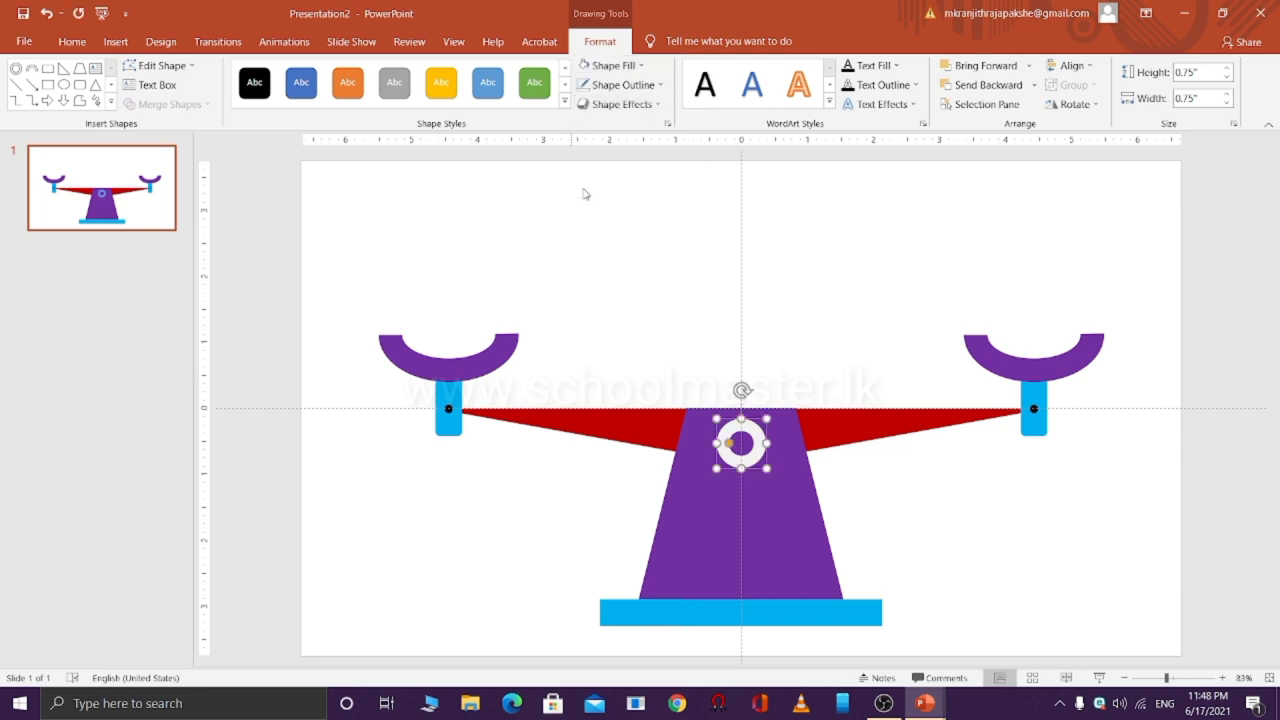
left_click(613, 65)
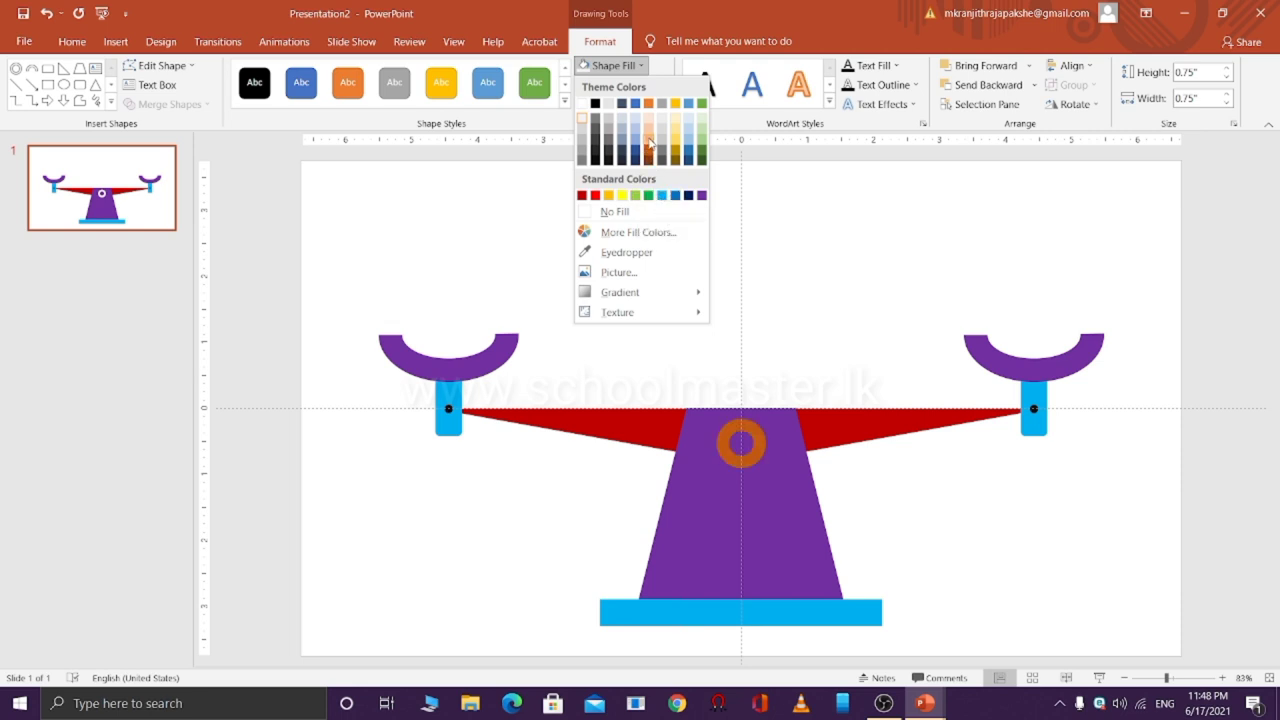
left_click(651, 139)
left_click(926, 493)
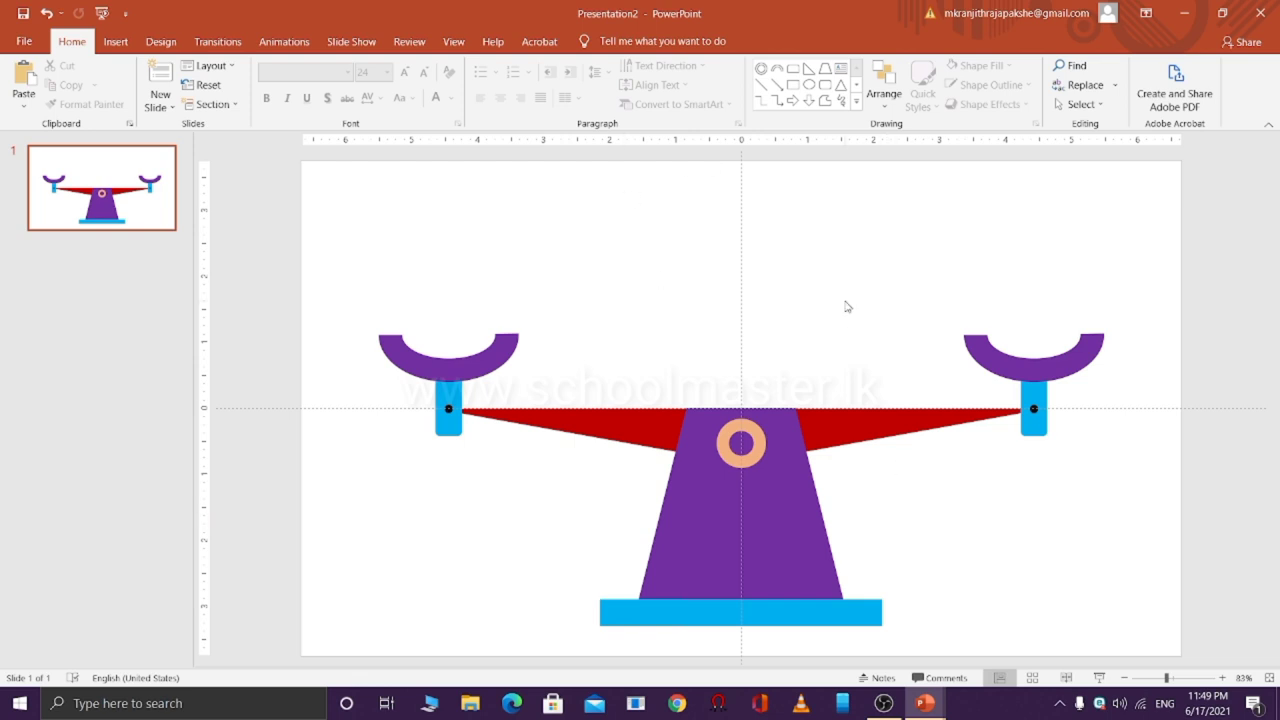
Draw a thin isosceles triangle 0.32 inches tall and place it above the beam
left_click(115, 41)
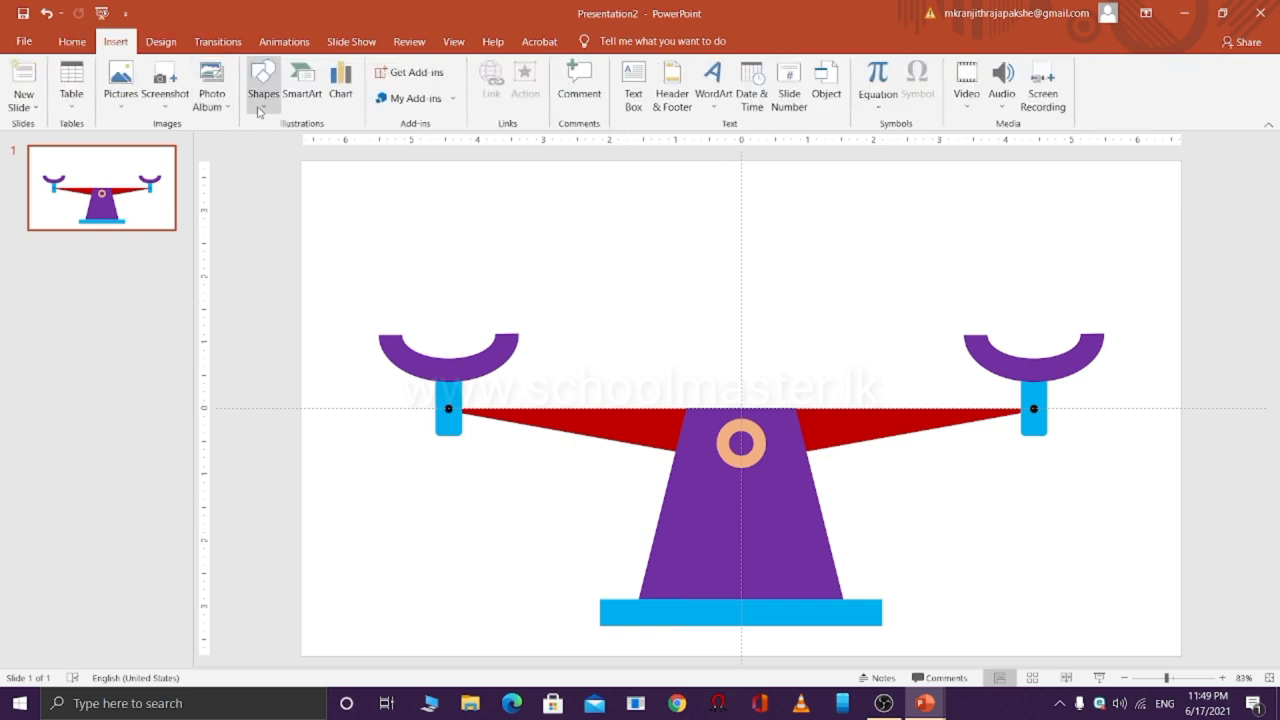
left_click(262, 90)
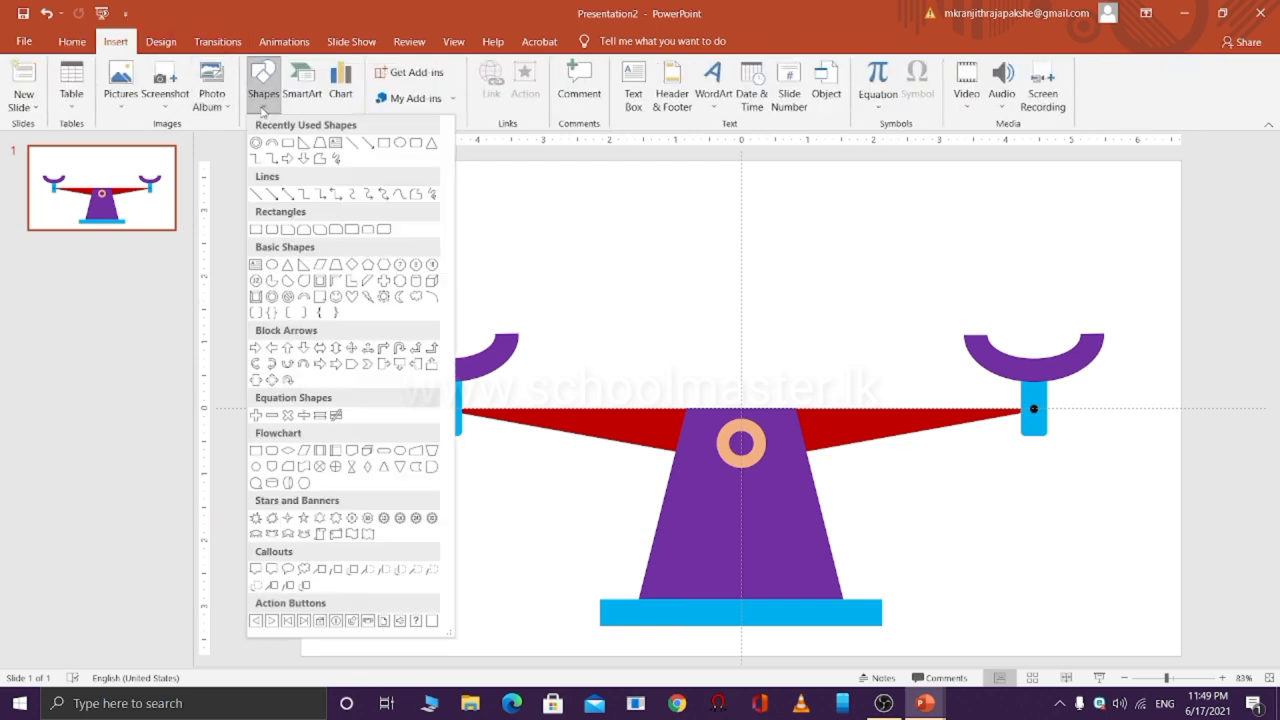
left_click(287, 265)
left_click_drag(652, 257, 741, 428)
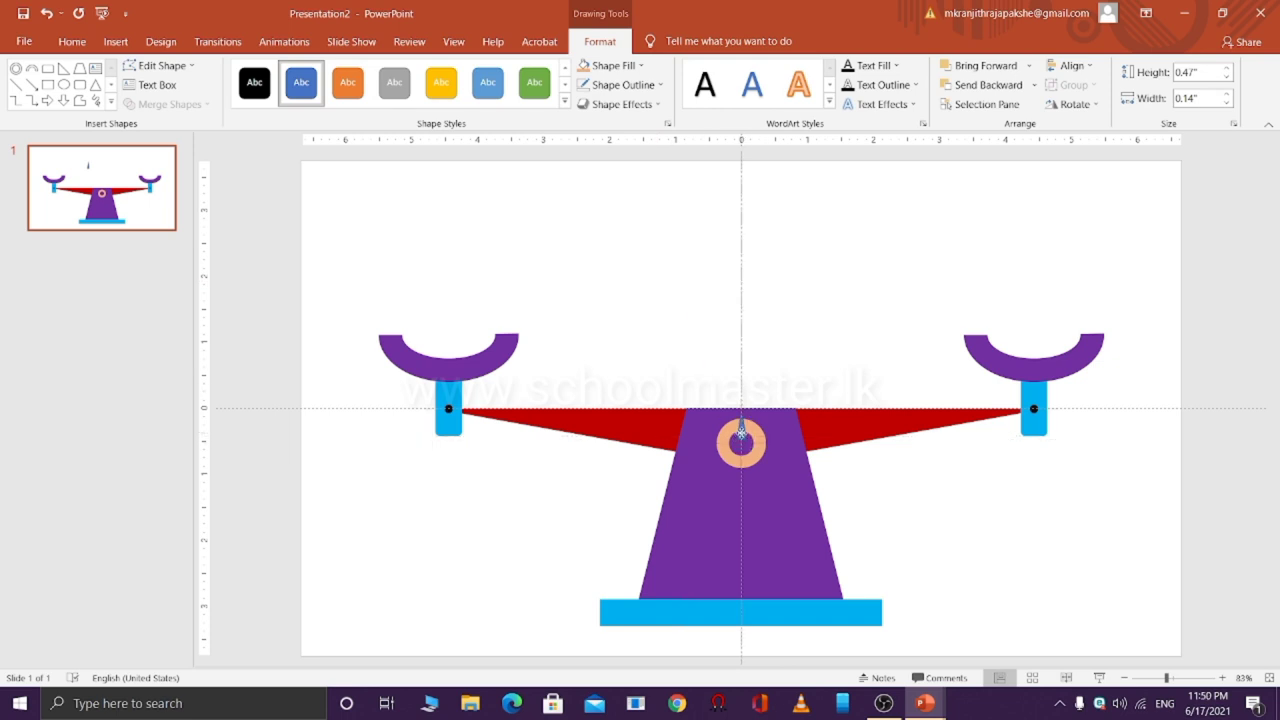
key("ctrl+z")
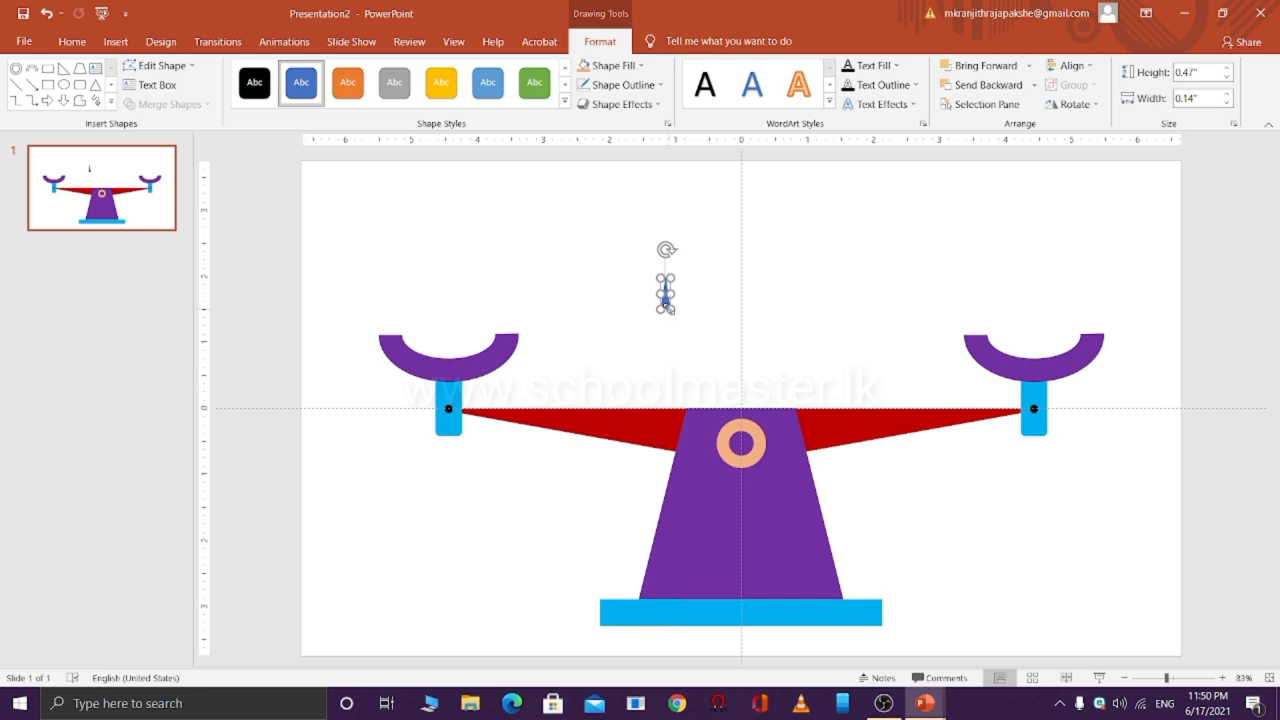
mouse_move(666, 308)
left_mouse_down()
mouse_move(666, 296)
mouse_move(741, 431)
mouse_move(696, 345)
left_mouse_up()
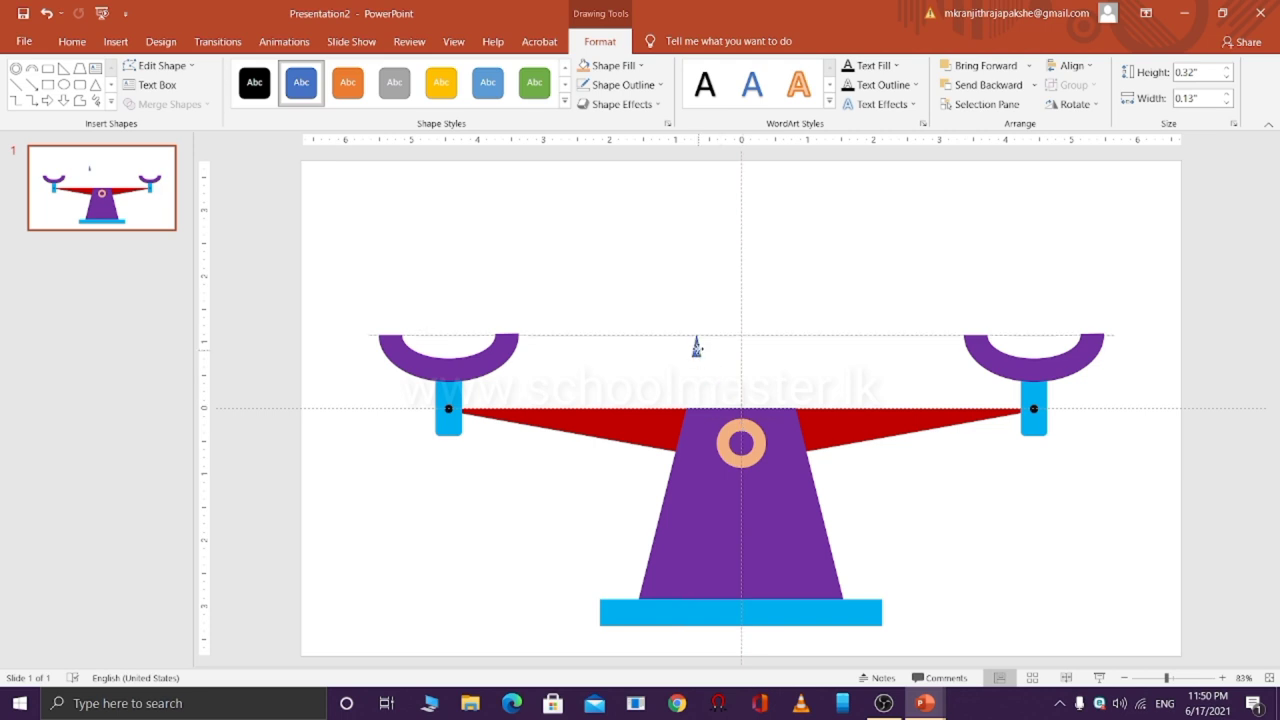
left_click(1183, 679)
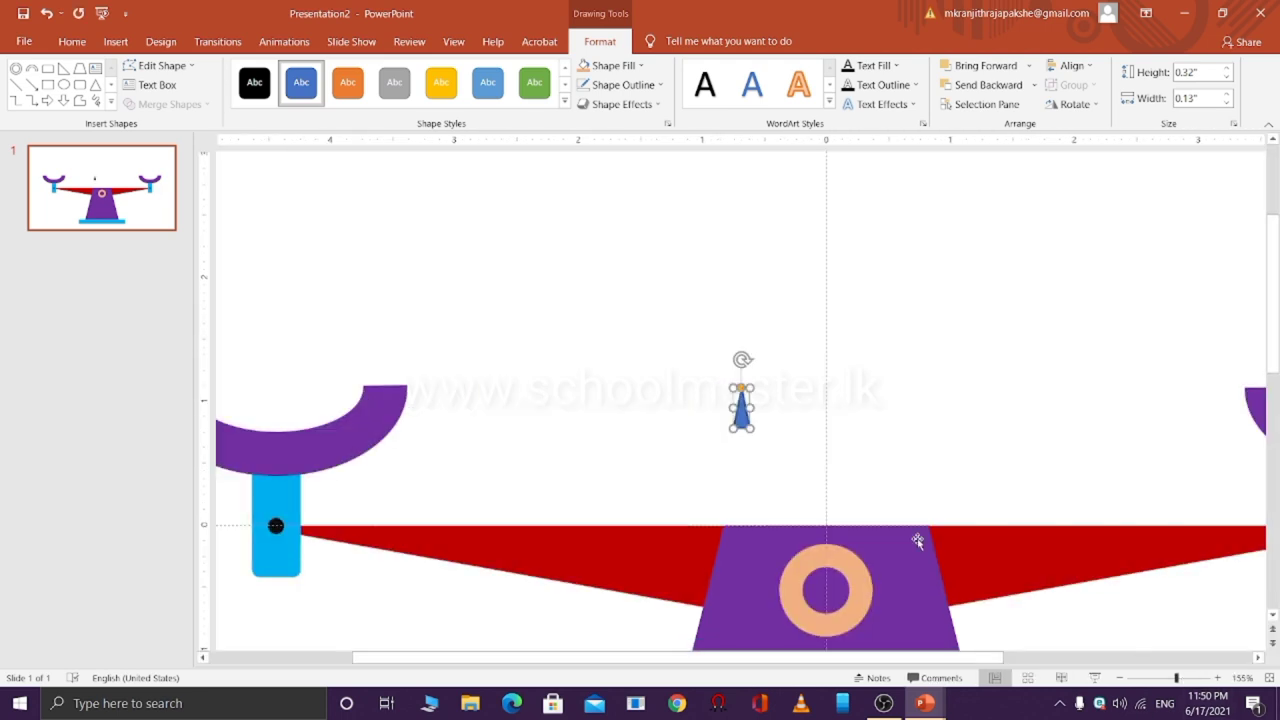
left_click_drag(742, 410, 722, 353)
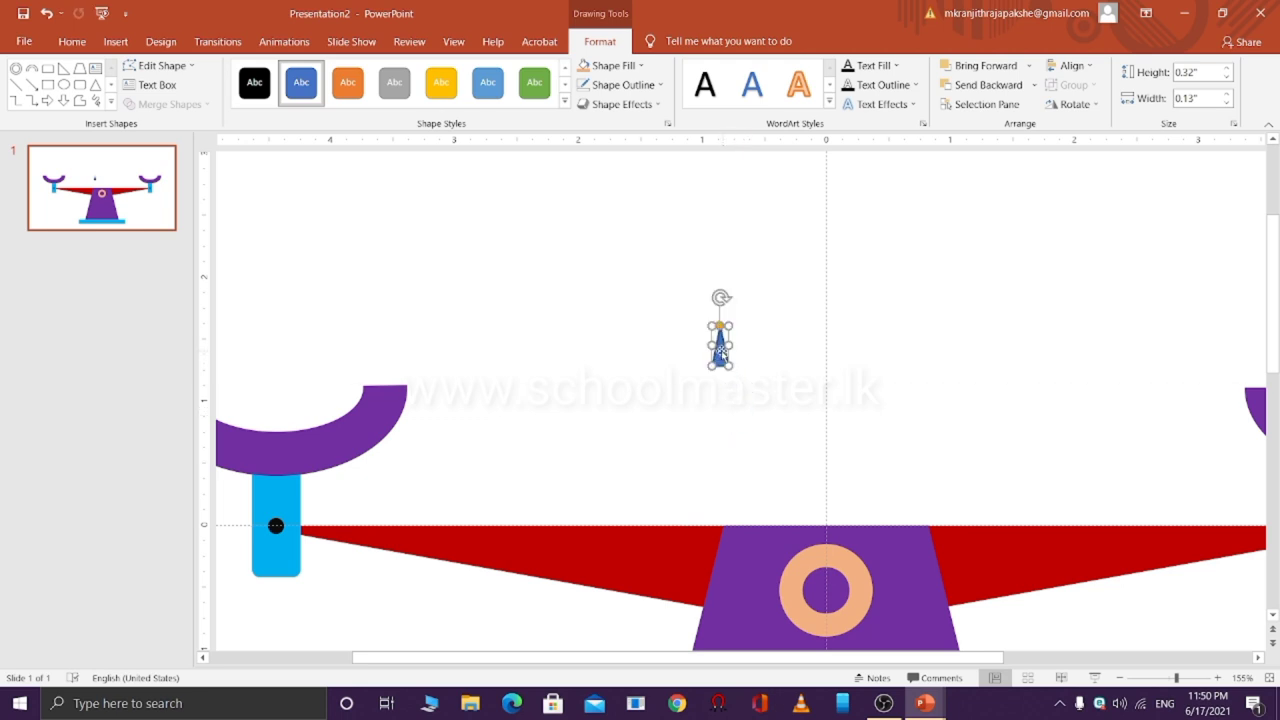
Remove the triangle's outline and position it above the beam's centre
left_click(622, 84)
left_click(645, 237)
left_click(724, 358)
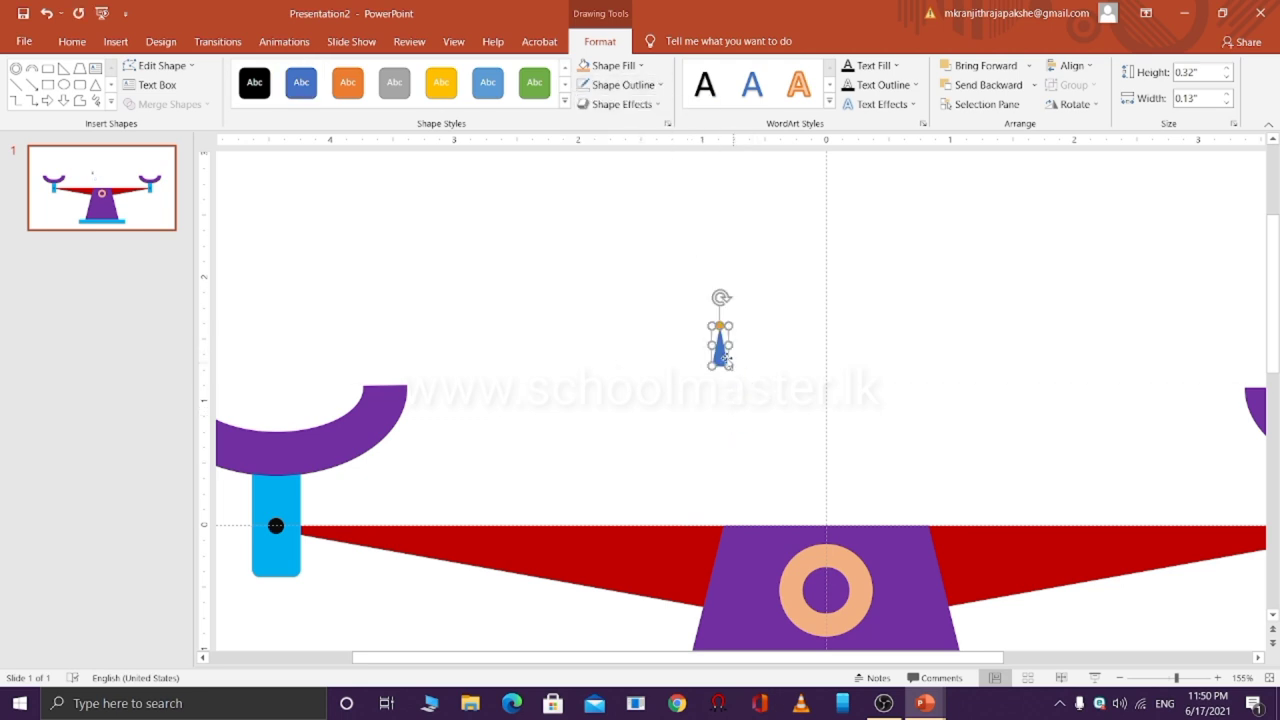
left_click_drag(724, 358, 826, 570)
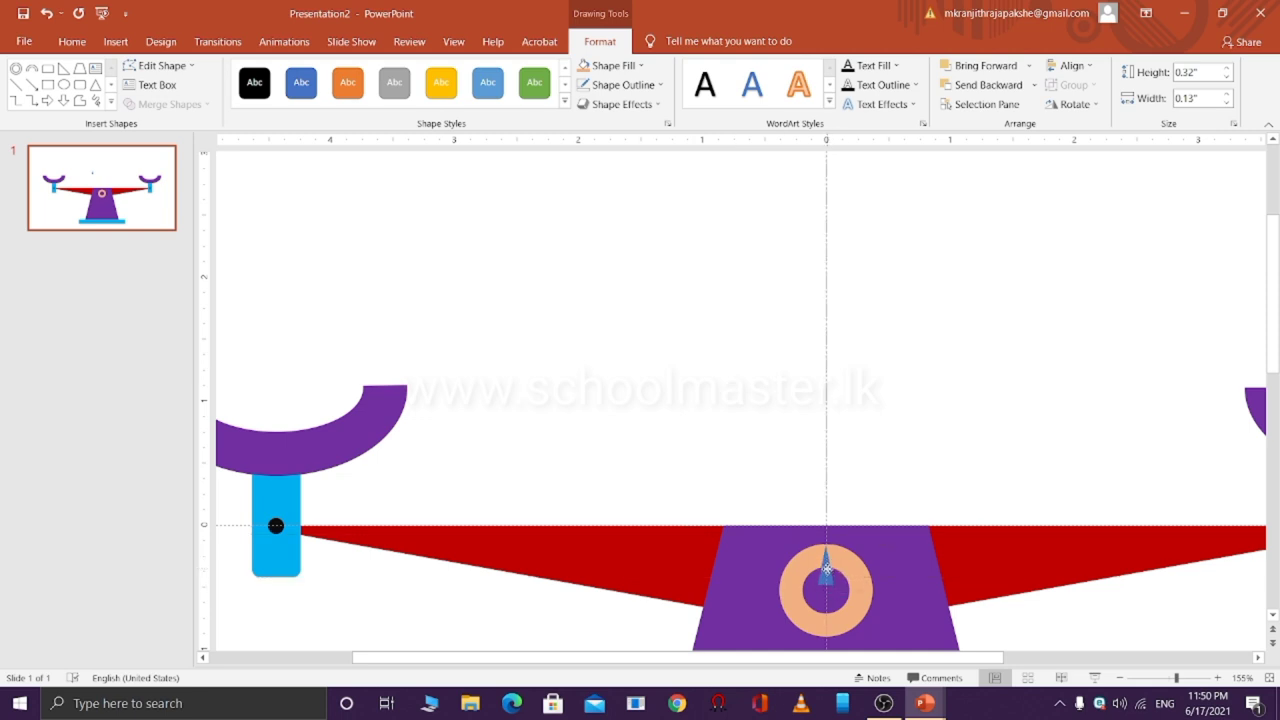
left_click_drag(826, 570, 701, 357)
Fill the triangle green and Ctrl+drag a copy beside it
left_click(614, 66)
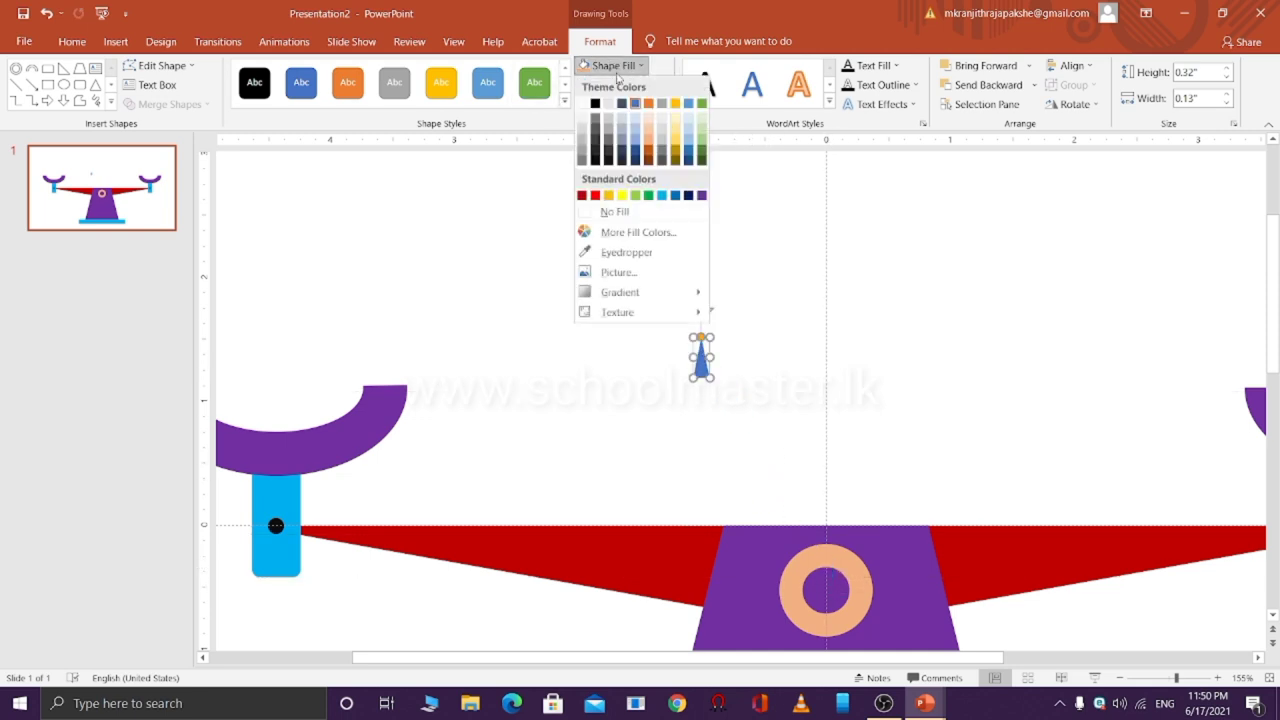
left_click(648, 195)
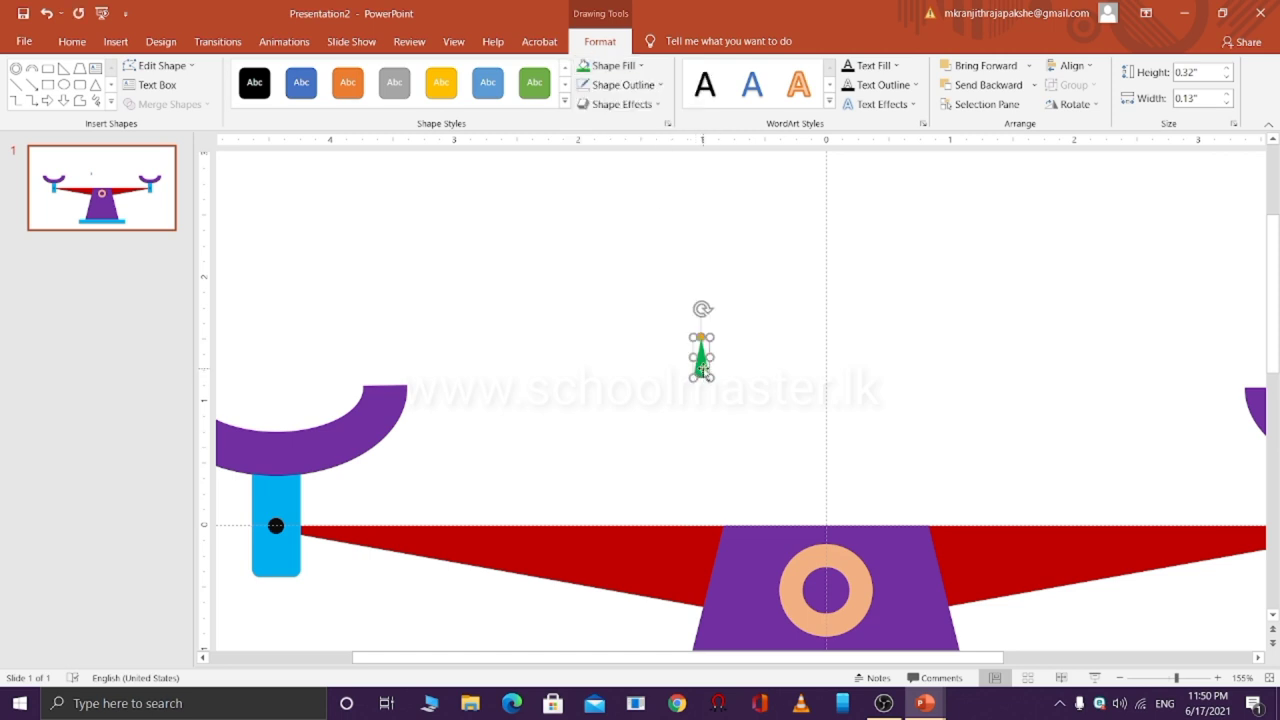
mouse_move(702, 368)
left_mouse_down()
mouse_move(826, 572)
mouse_move(689, 348)
mouse_move(710, 368)
left_mouse_up()
left_click(1074, 104)
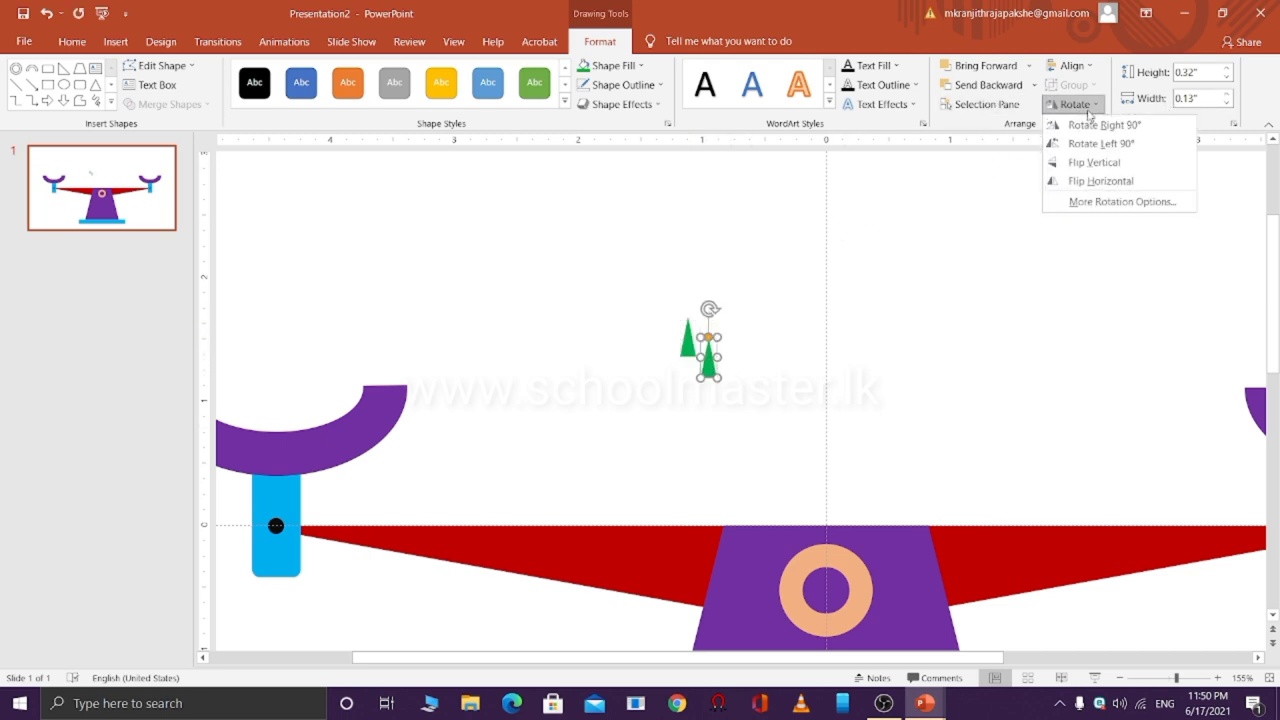
Flip the copy horizontally and vertically, place it beneath the upright triangle, and remove its fill
left_click(1089, 182)
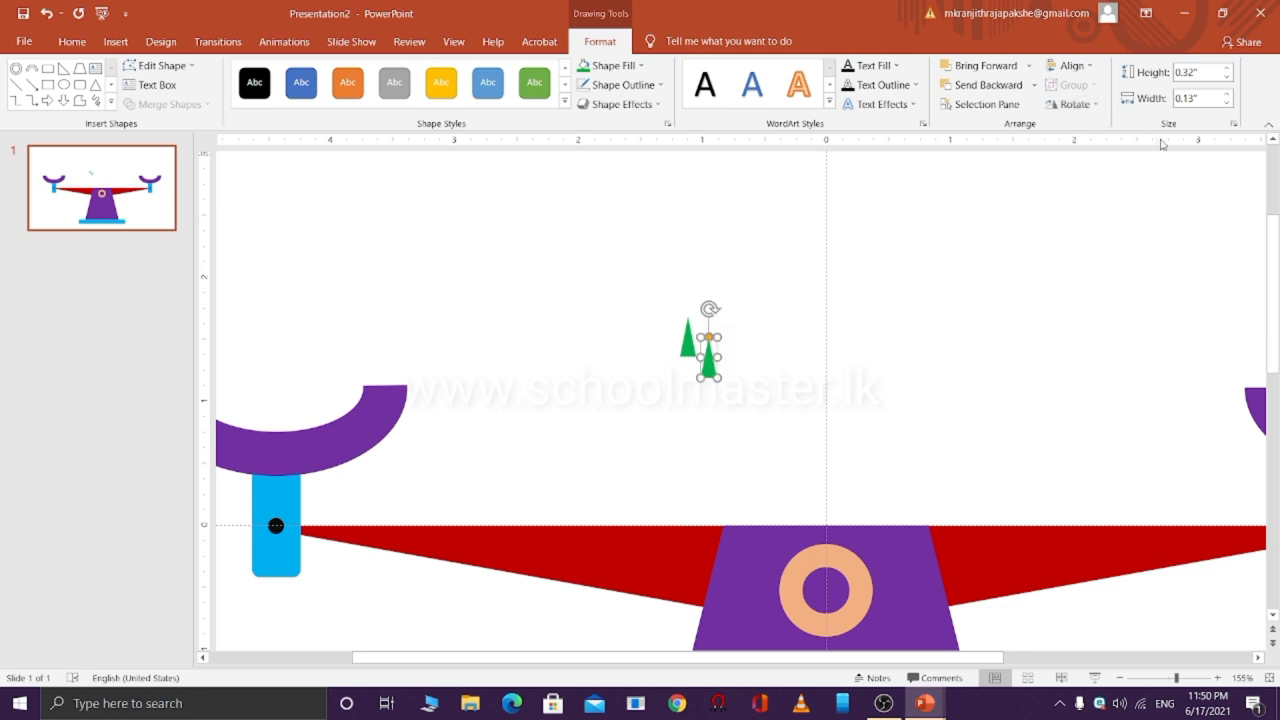
left_click(1072, 104)
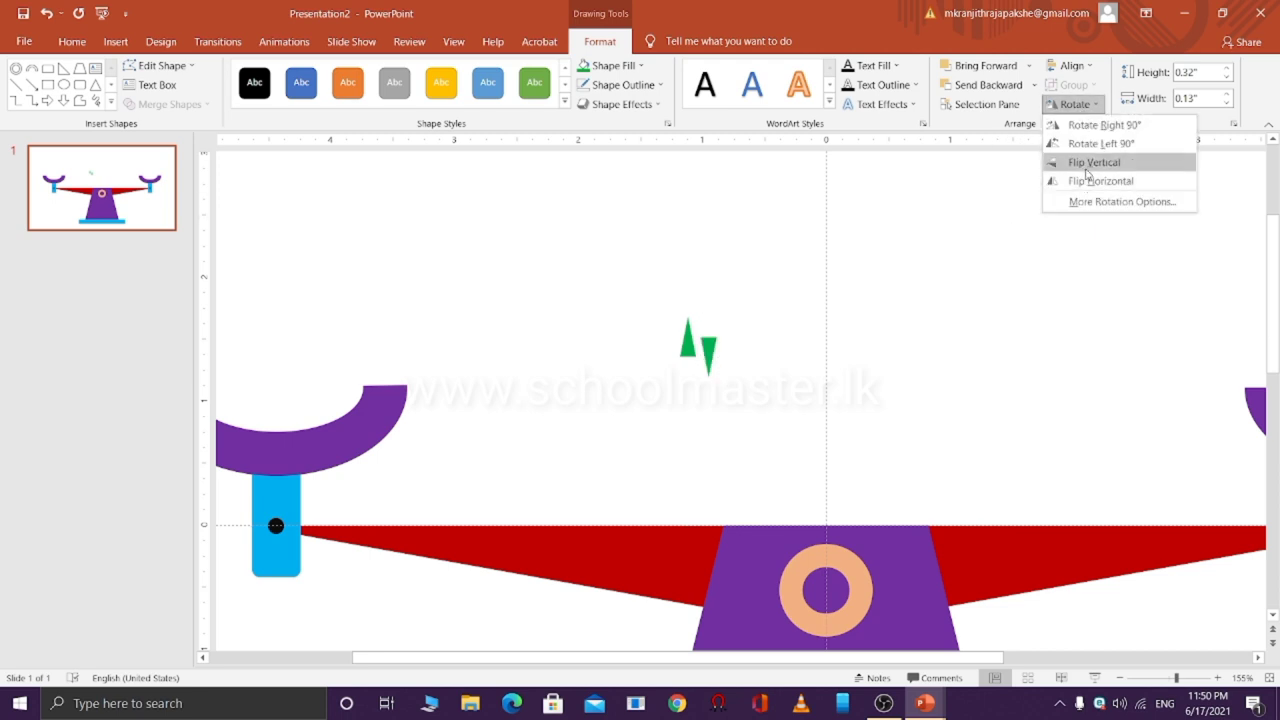
left_click(1087, 170)
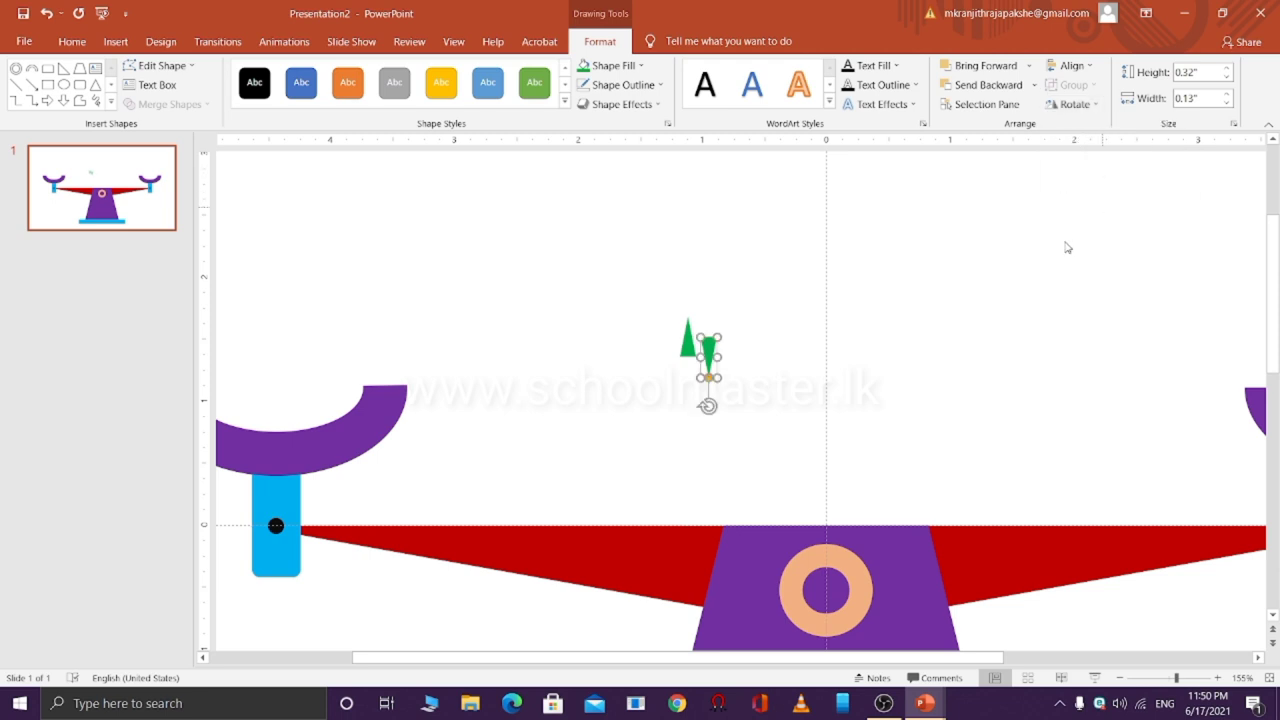
left_click_drag(709, 345, 688, 366)
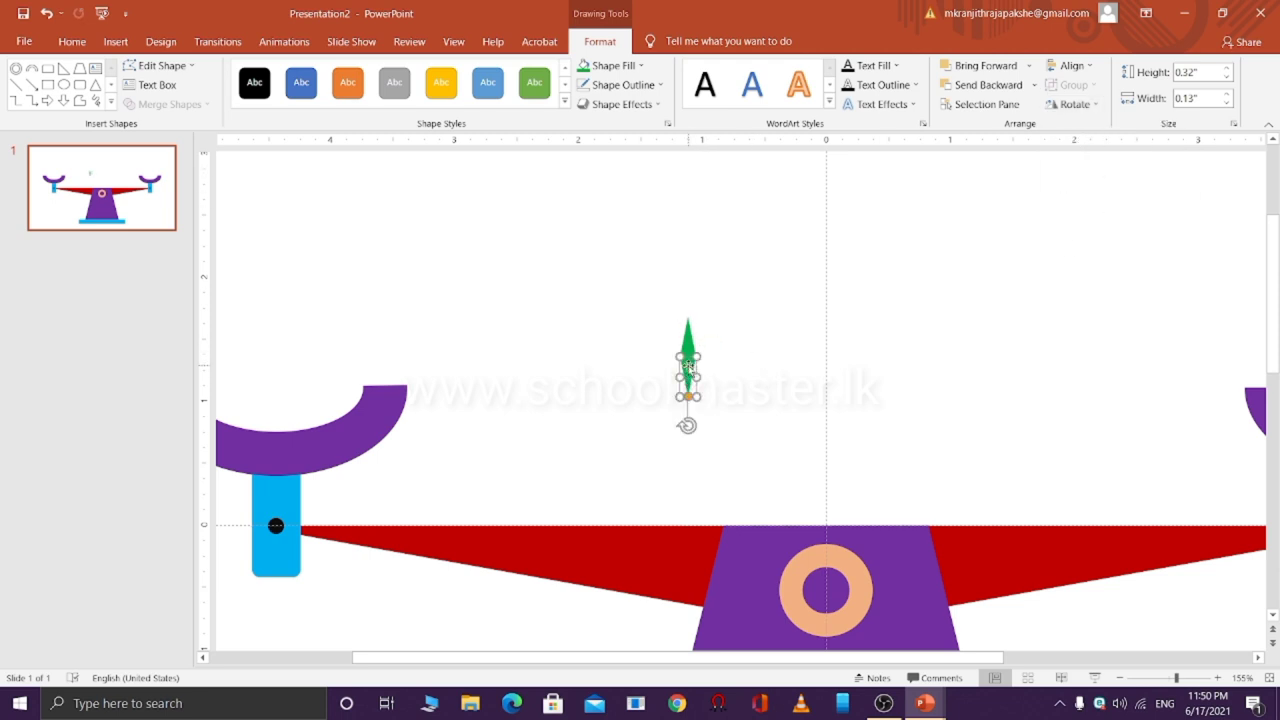
left_click(610, 65)
left_click(614, 212)
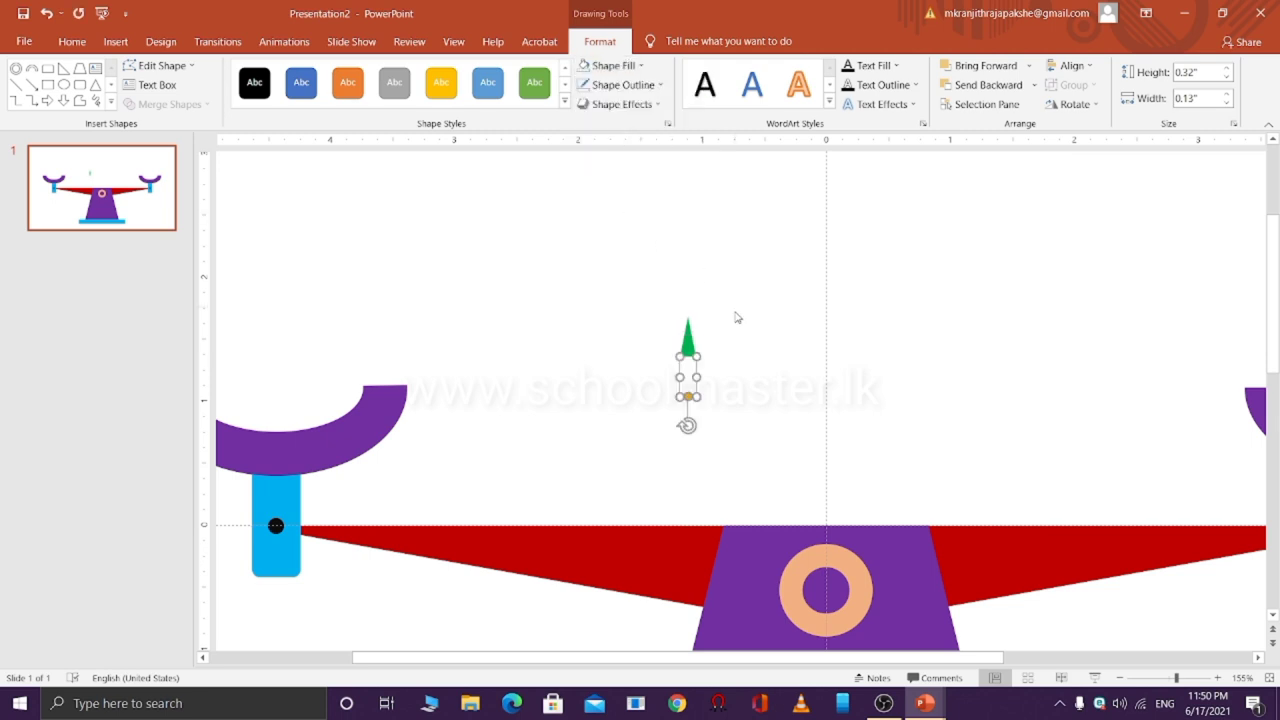
Group both triangles into one 0.65" pointer and move it onto the orange ring
left_click(688, 342, "shift")
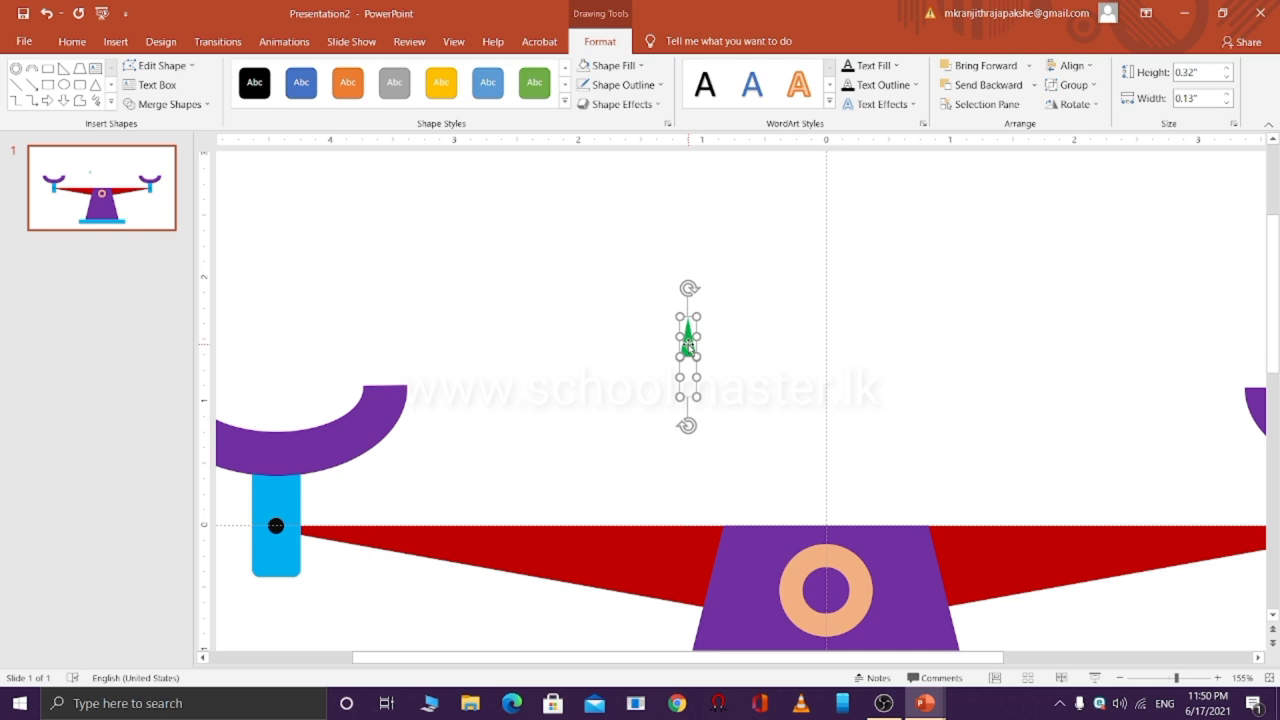
right_click(694, 346)
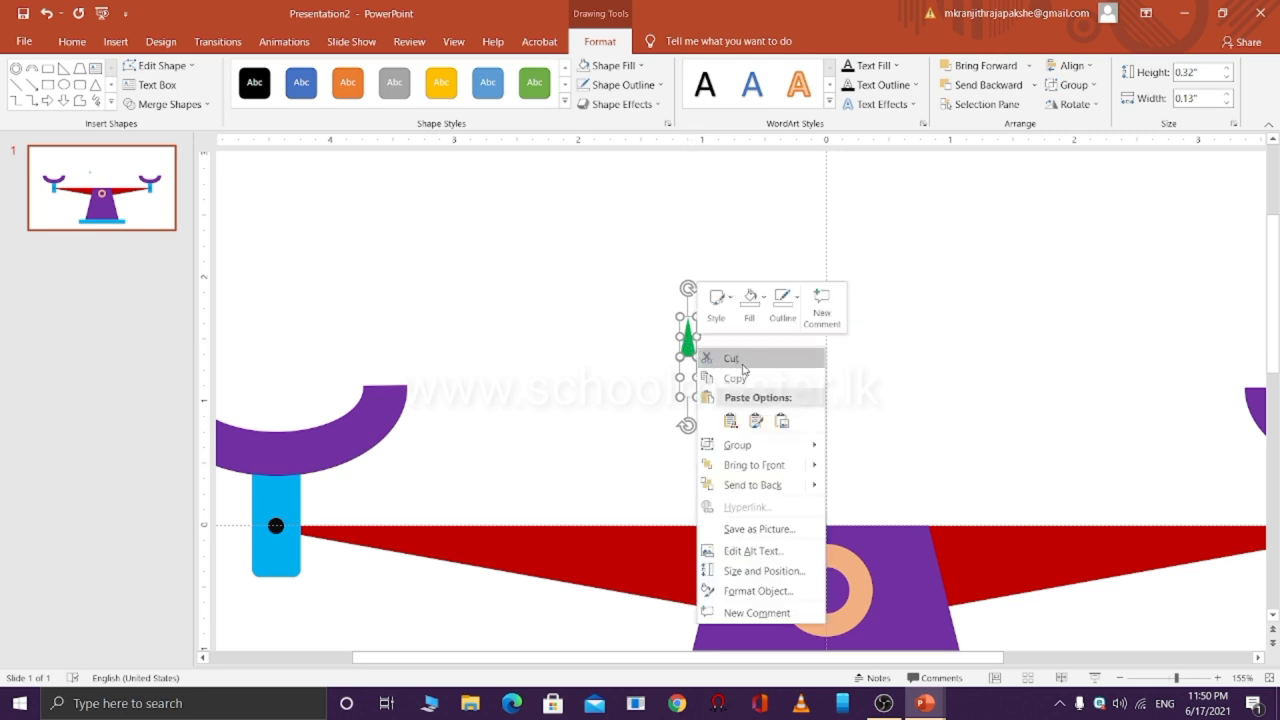
left_click(863, 448)
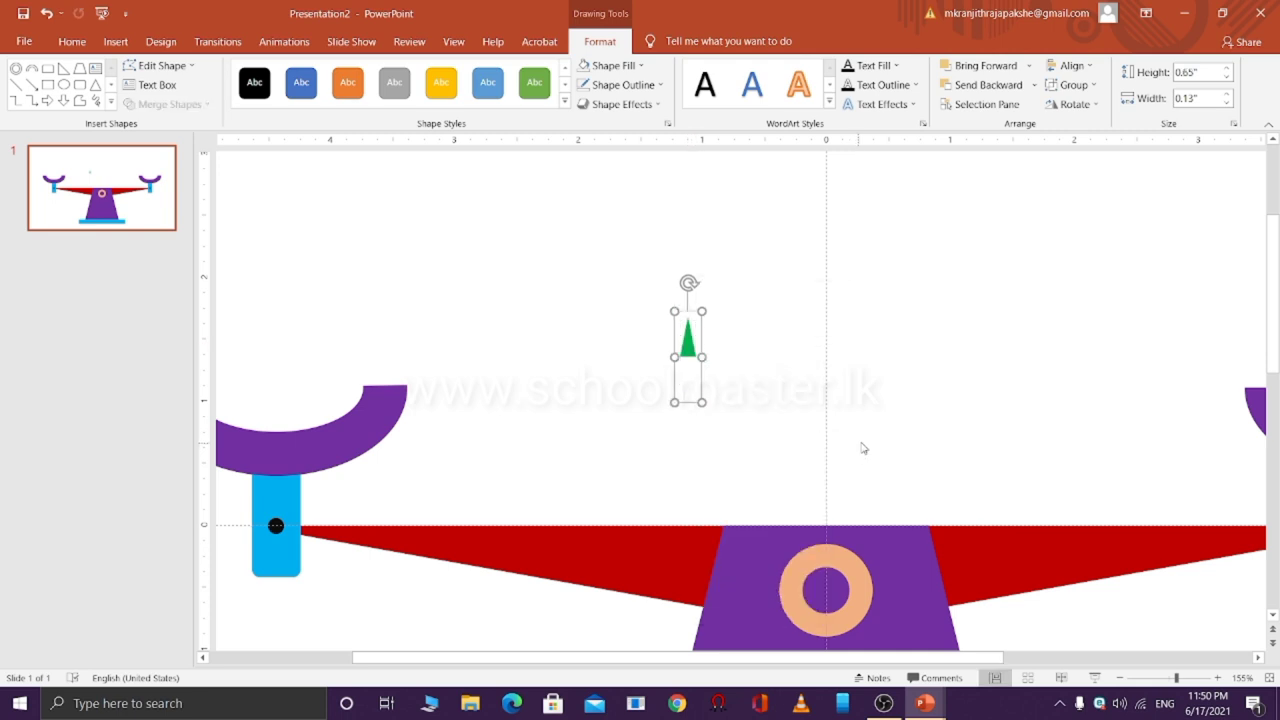
mouse_move(688, 345)
left_mouse_down()
mouse_move(840, 558)
mouse_move(823, 566)
left_mouse_up()
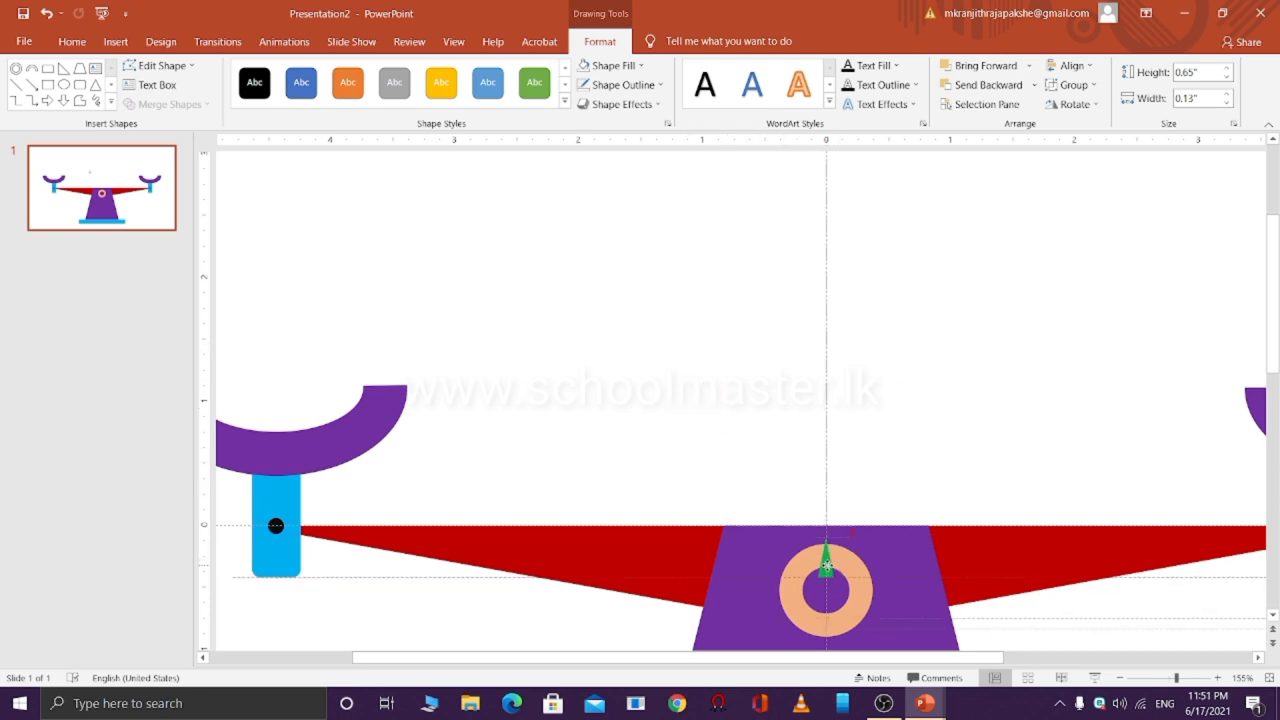
Settle the green pointer on top of the ring and zoom back out to 96%
left_click_drag(824, 568, 827, 571)
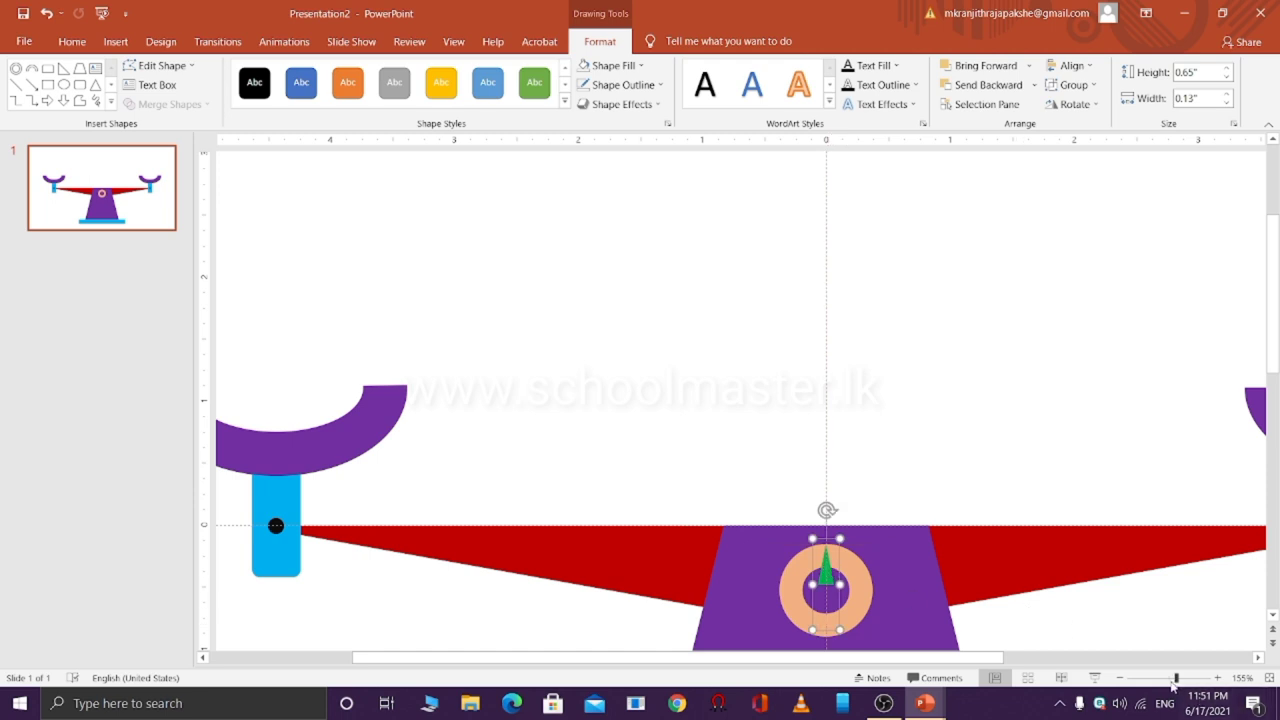
left_click_drag(1175, 678, 1167, 678)
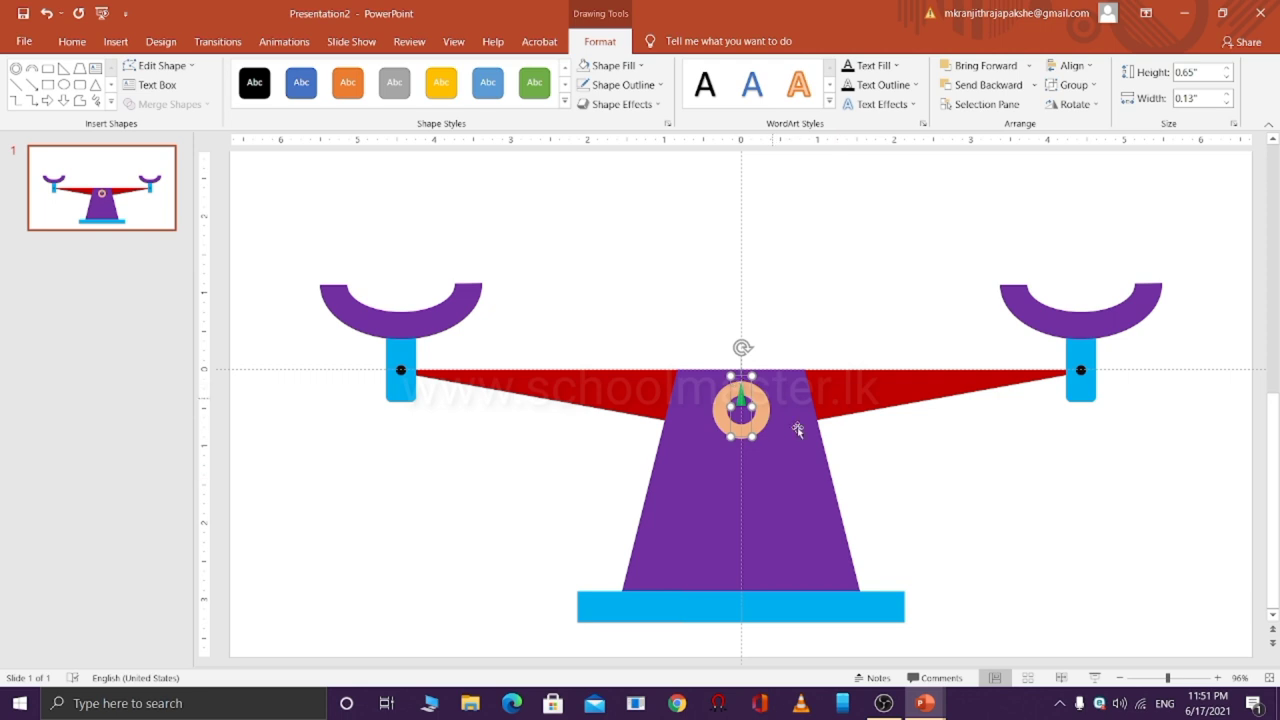
left_click(910, 464)
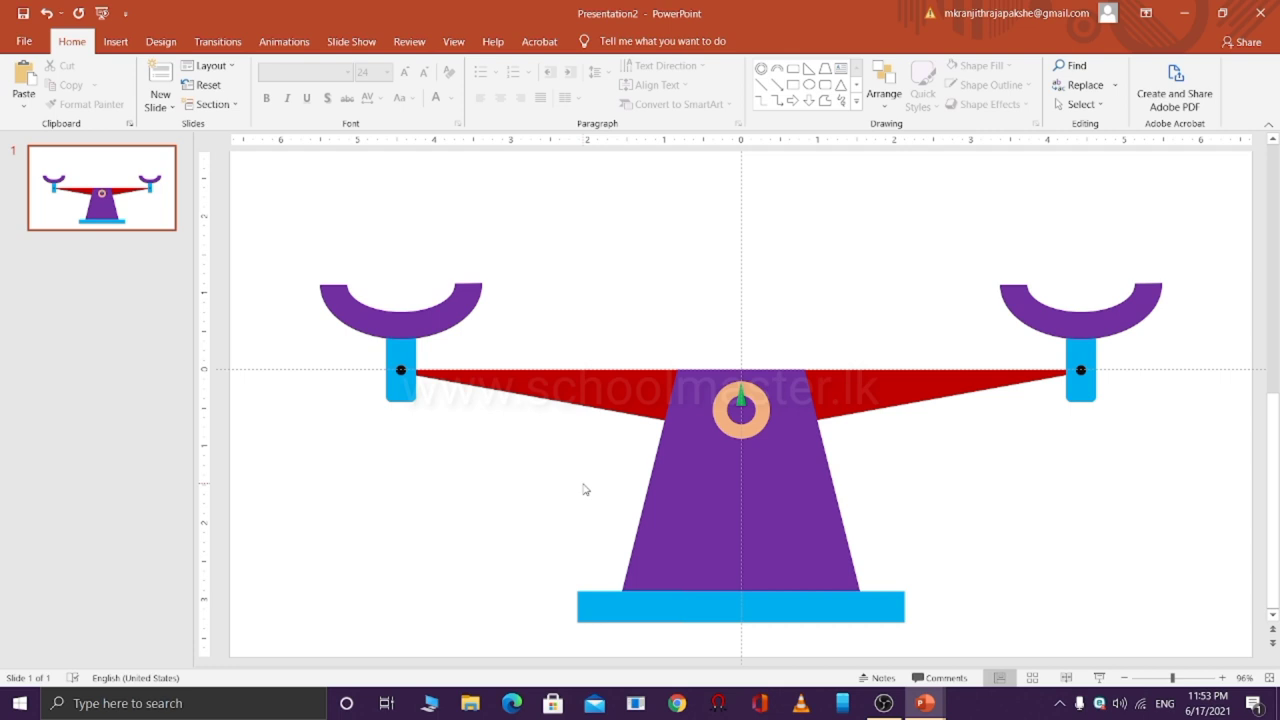
Select the beam group, stand, ring and base and apply Align Center
left_click(625, 397)
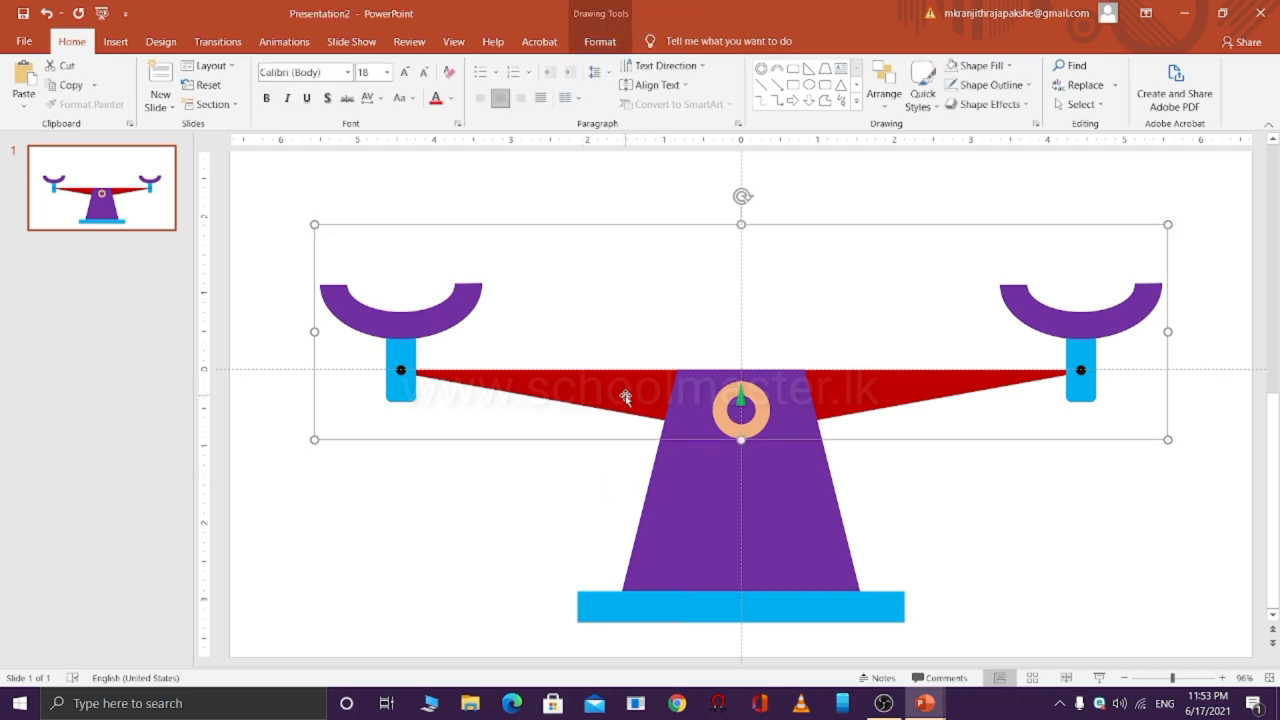
left_click(765, 418, "shift")
left_click(763, 412, "shift")
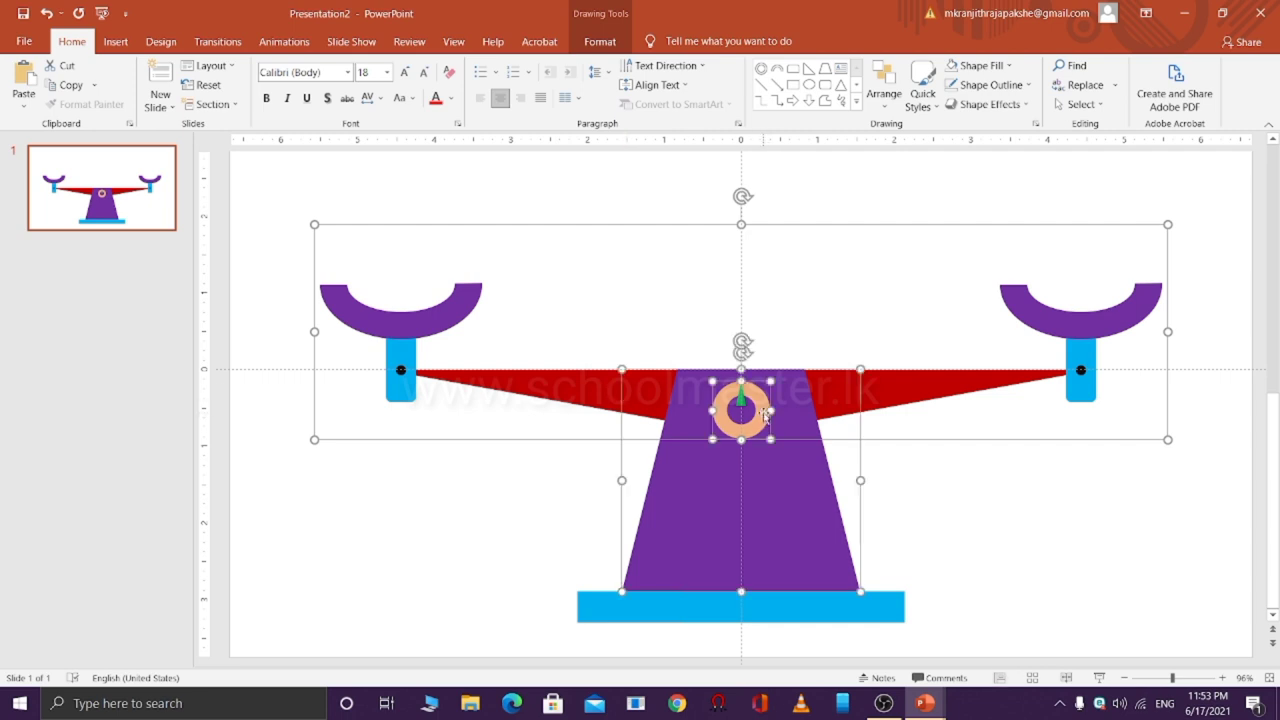
left_click(814, 607, "shift")
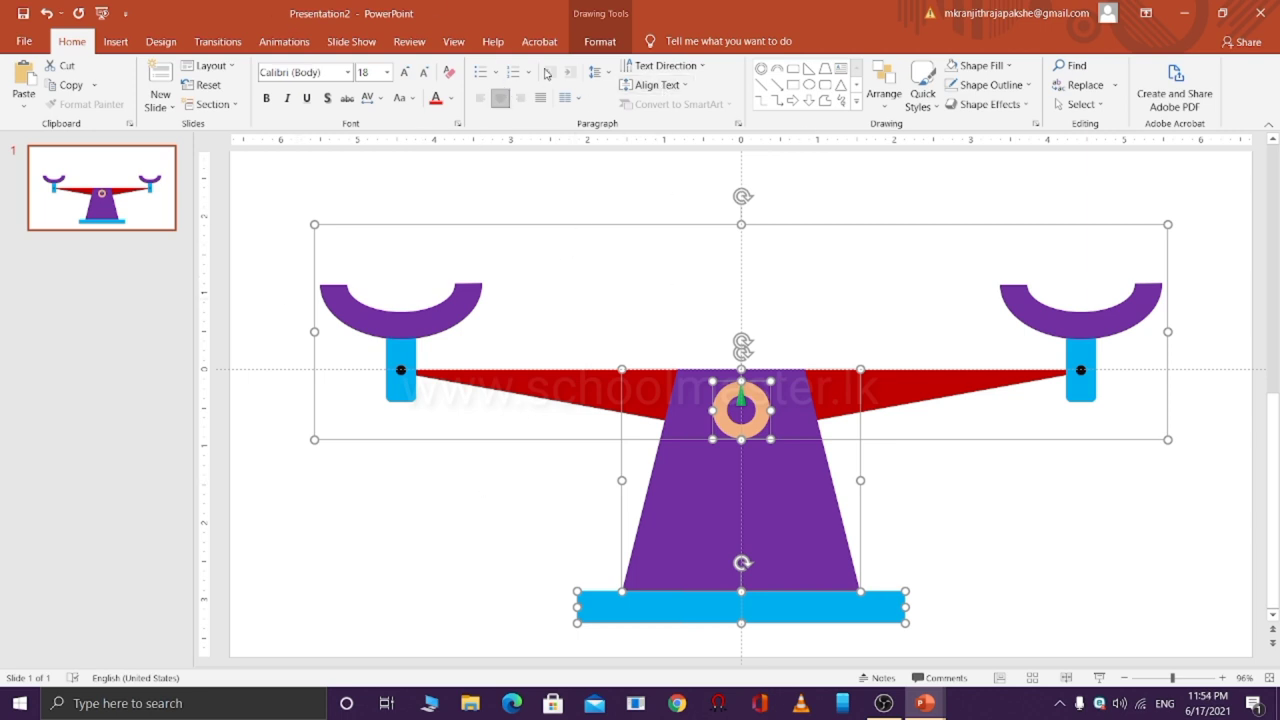
left_click(600, 41)
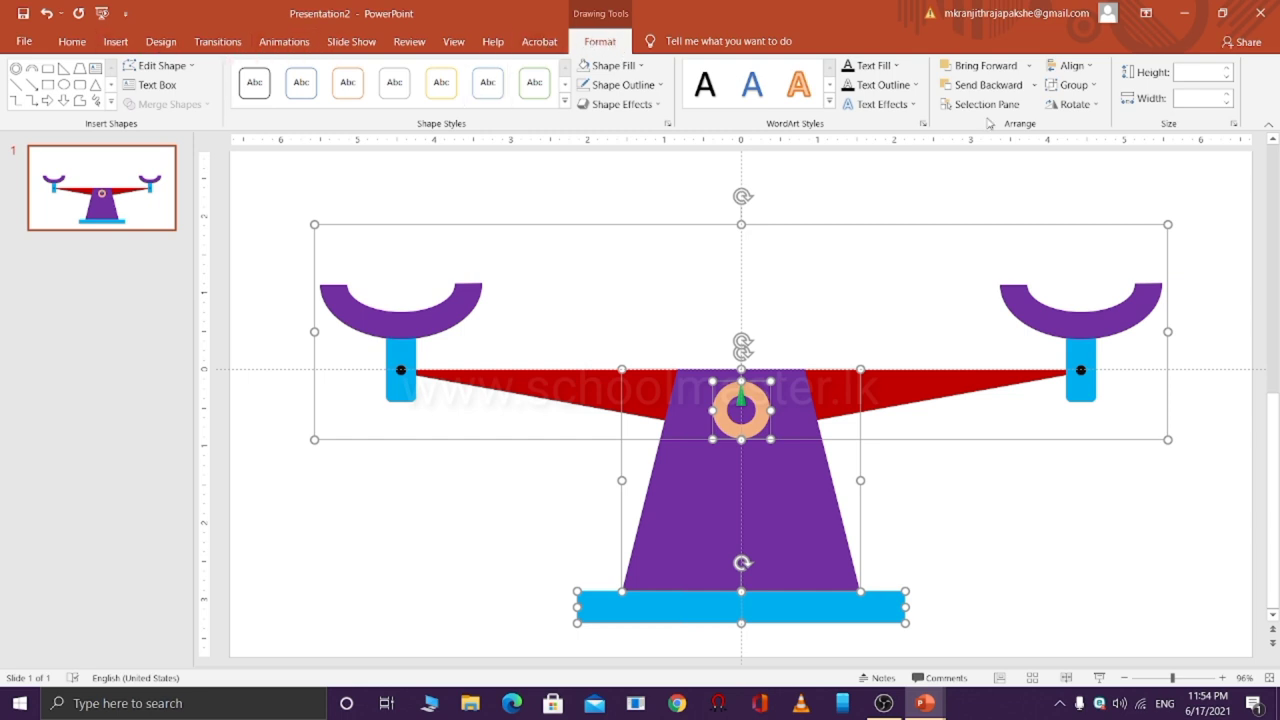
left_click(1088, 69)
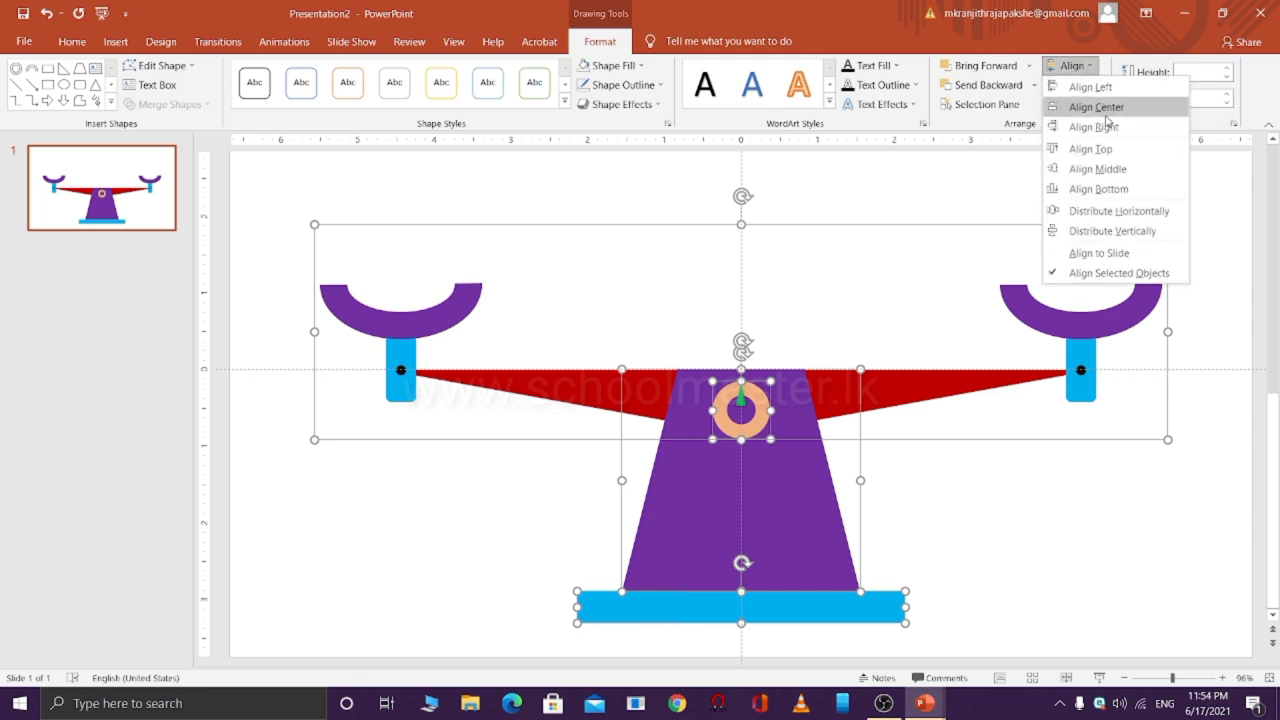
left_click(1106, 110)
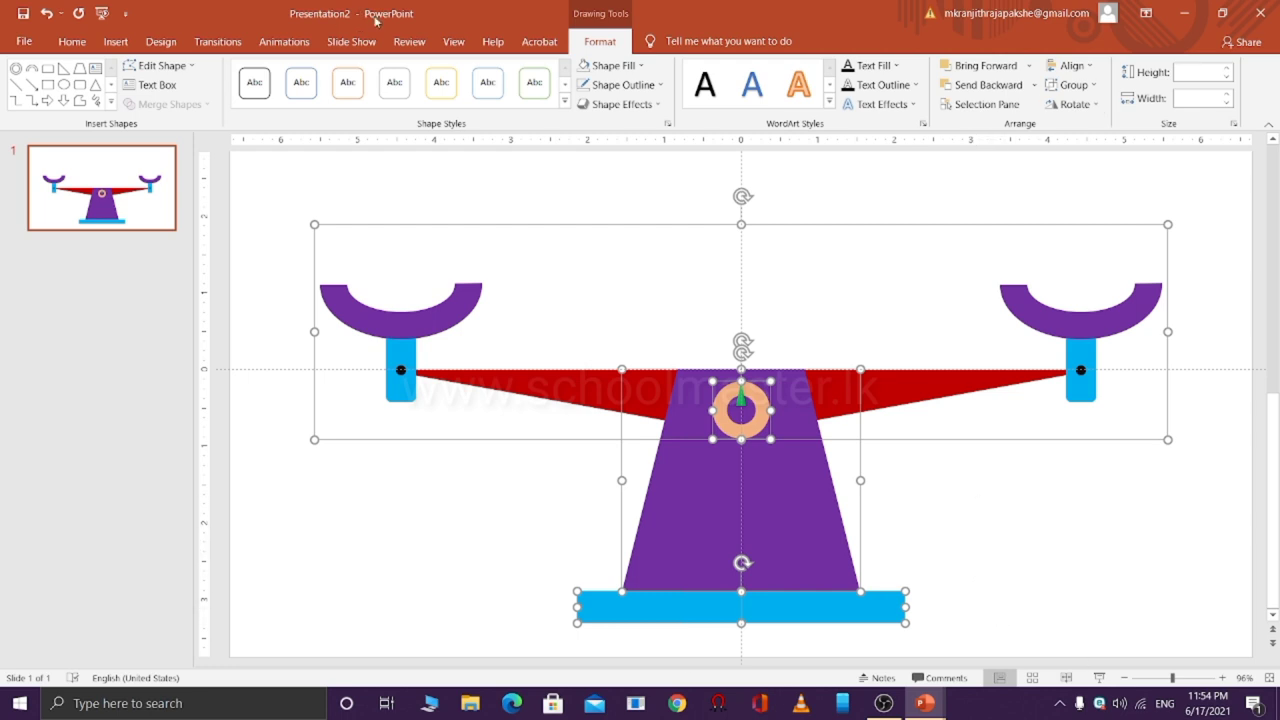
left_click(1085, 66)
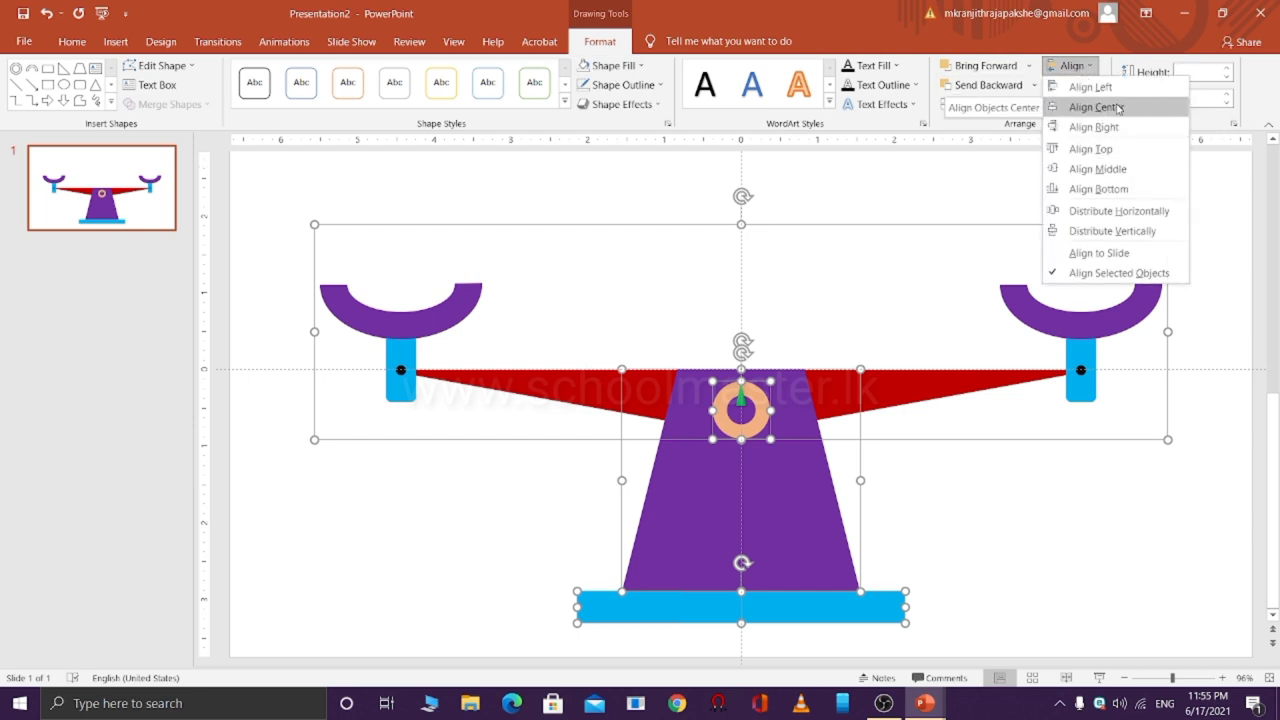
left_click(1053, 550)
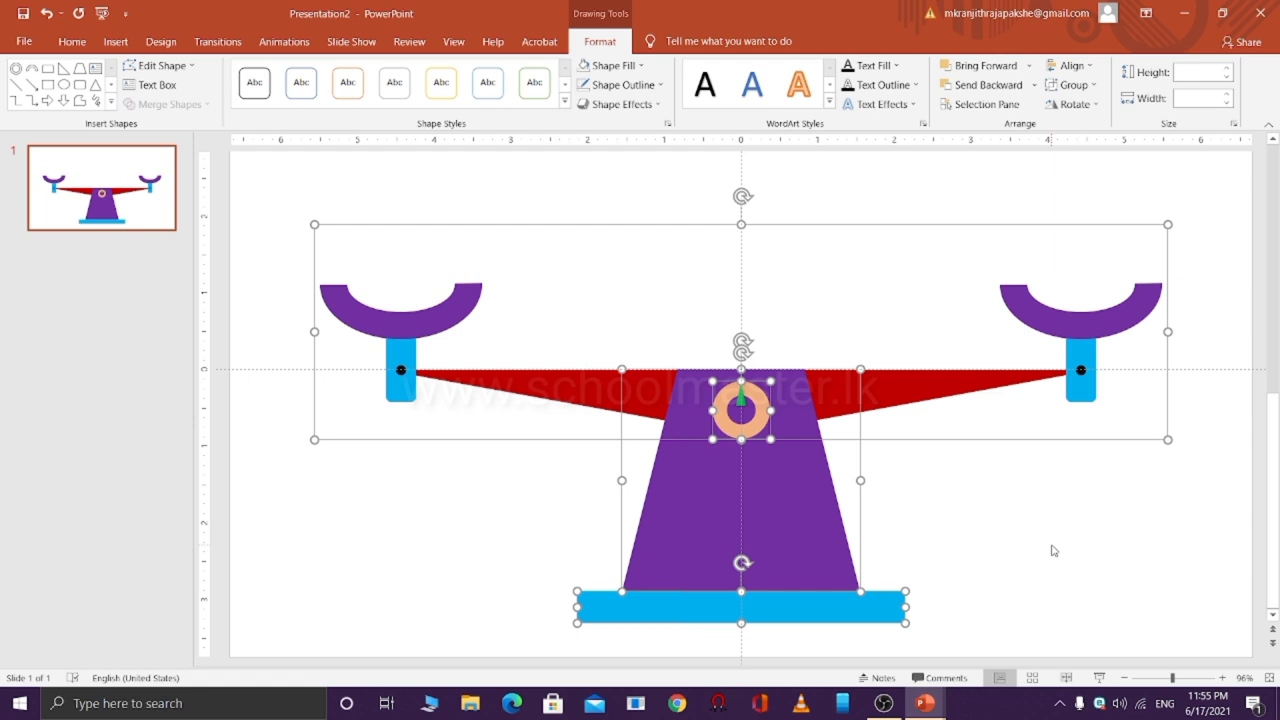
At 270% zoom, nudge the green pointer down three times, then return to 96%
left_click(1105, 585)
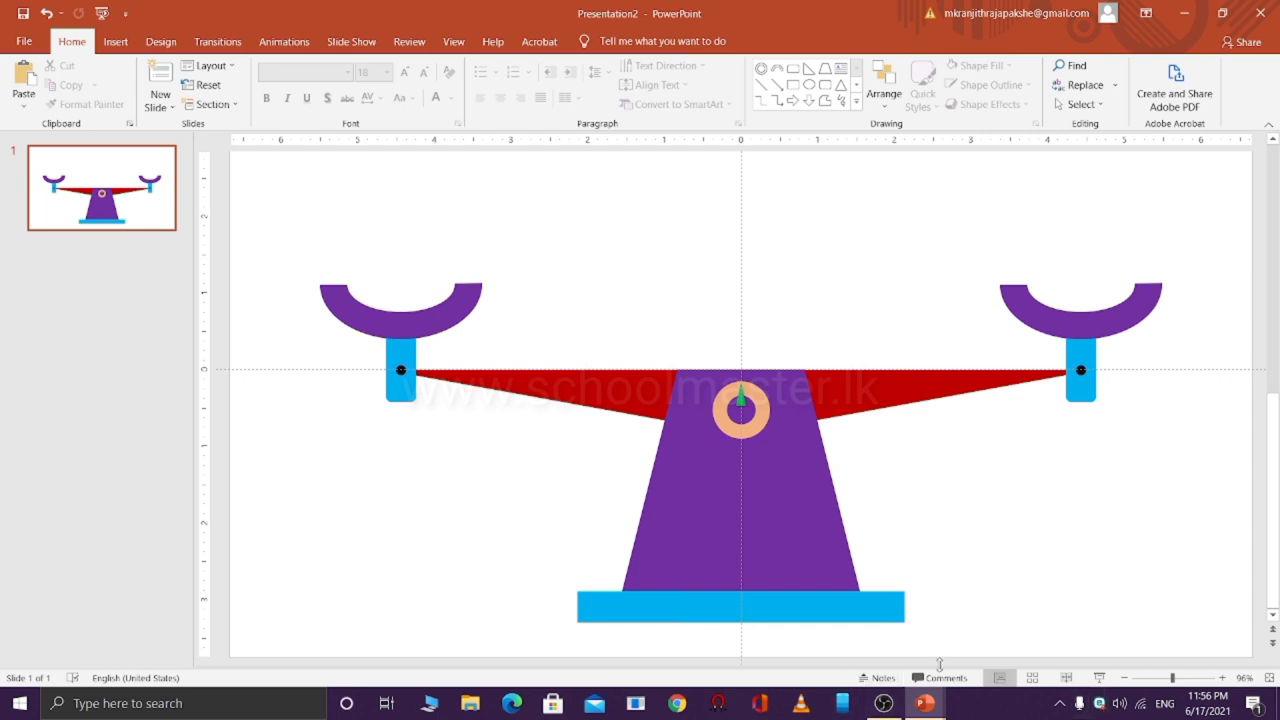
left_click(1192, 678)
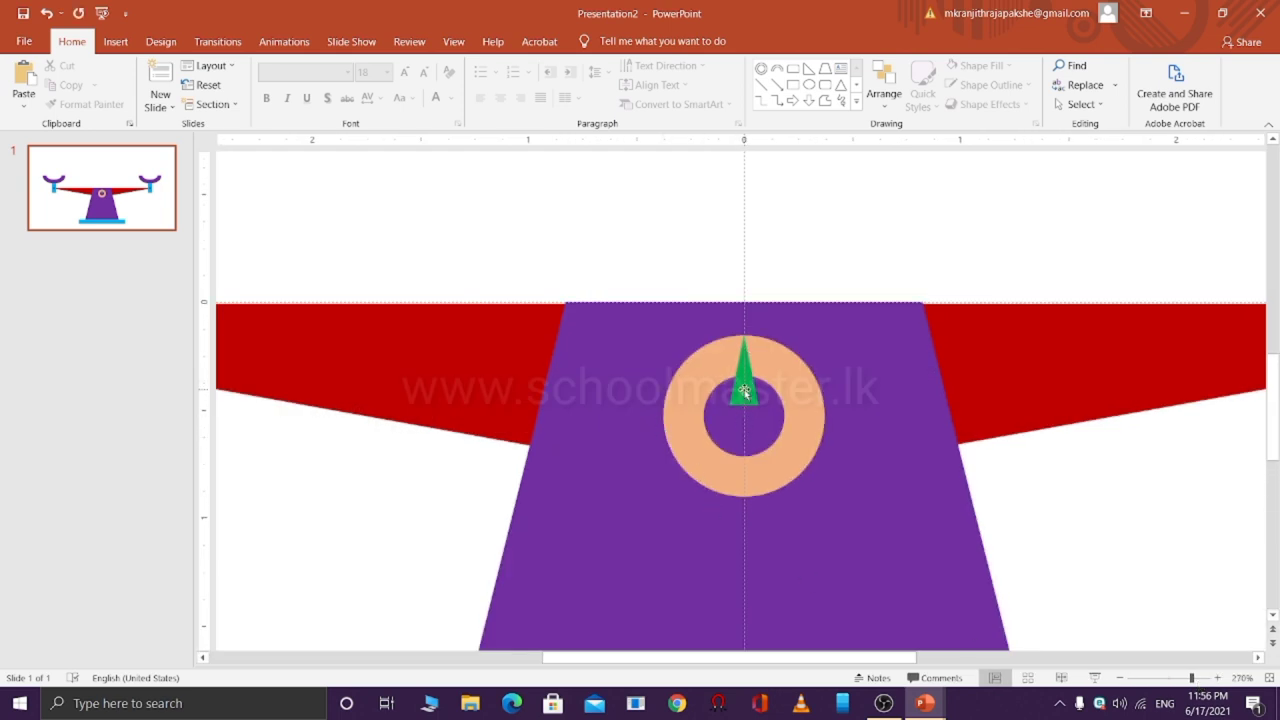
left_click(745, 388)
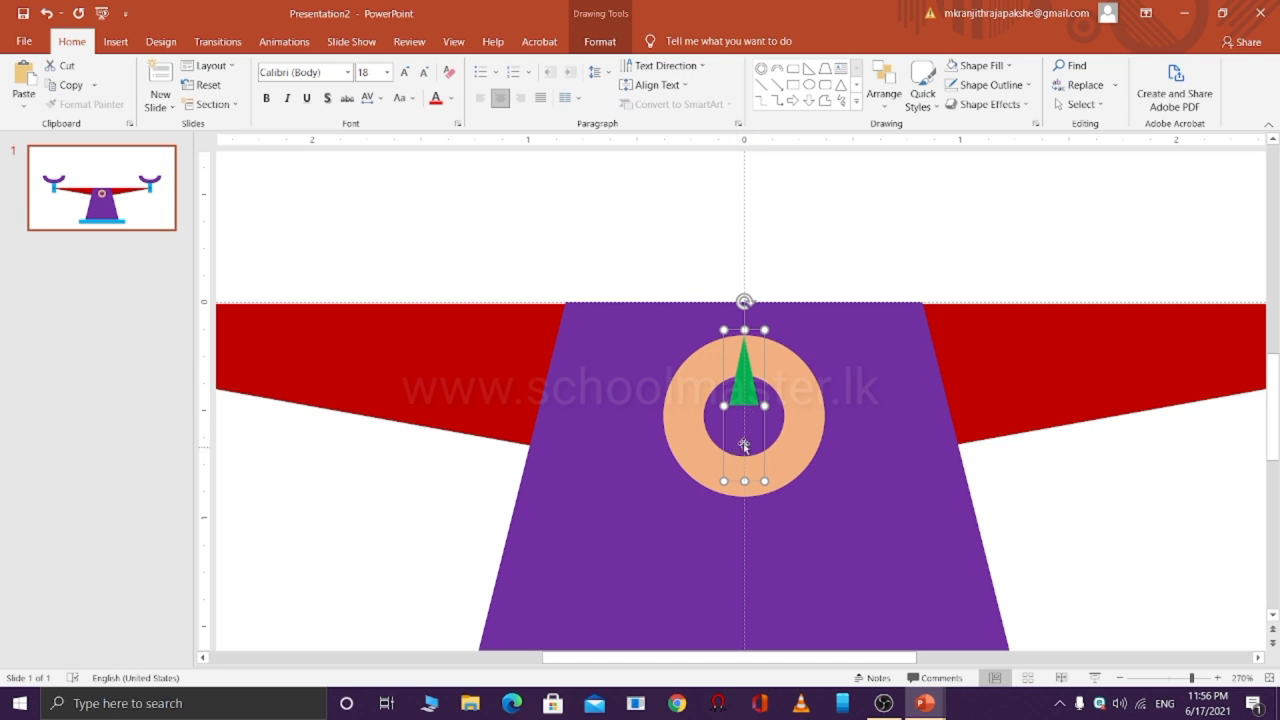
key("ctrl+Down")
key("ctrl+Down")
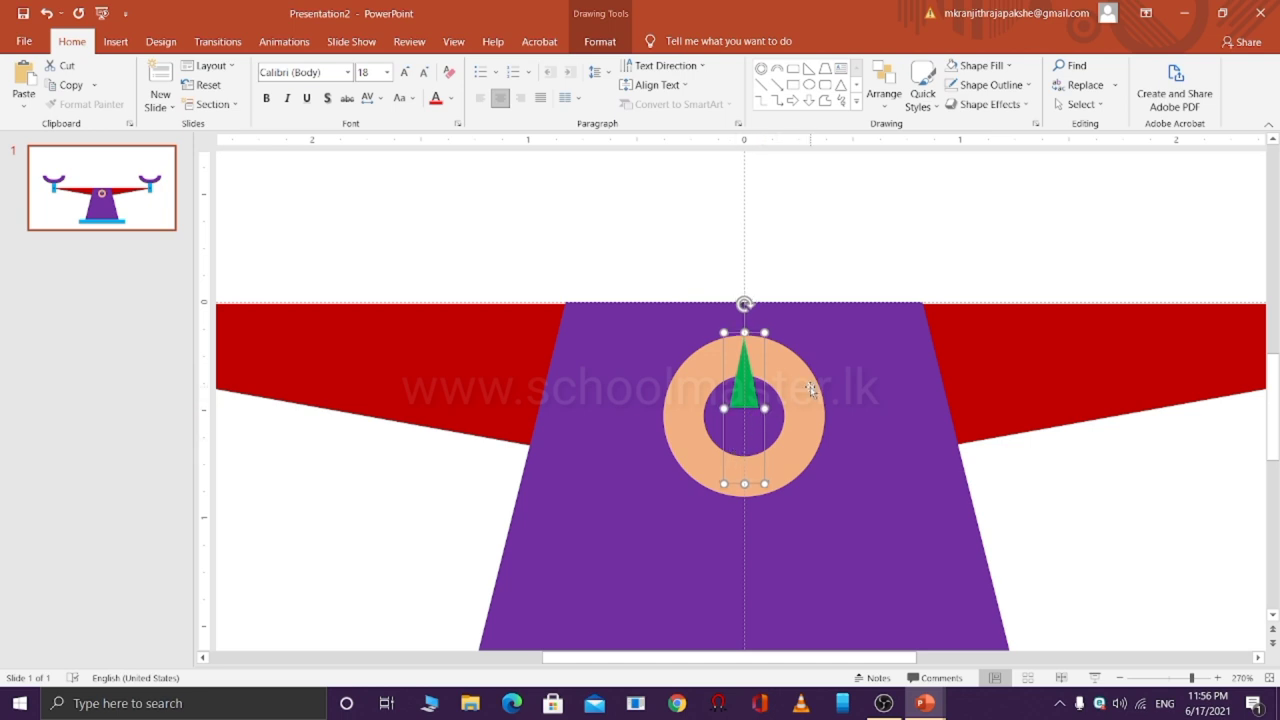
key("ctrl+Down")
key("ctrl+Down")
key("ctrl+Down")
key("ctrl+Down")
key("ctrl+Down")
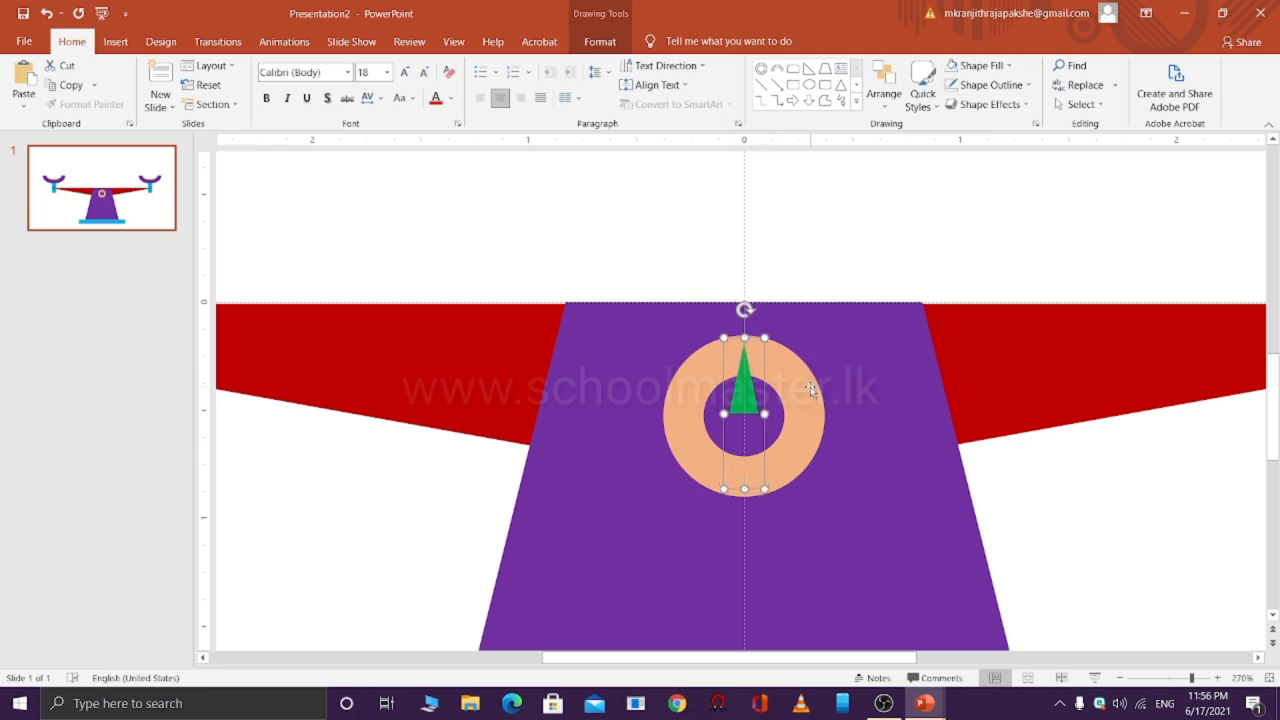
key("ctrl+Down")
key("ctrl+Down")
left_click(1167, 678)
left_click(1025, 465)
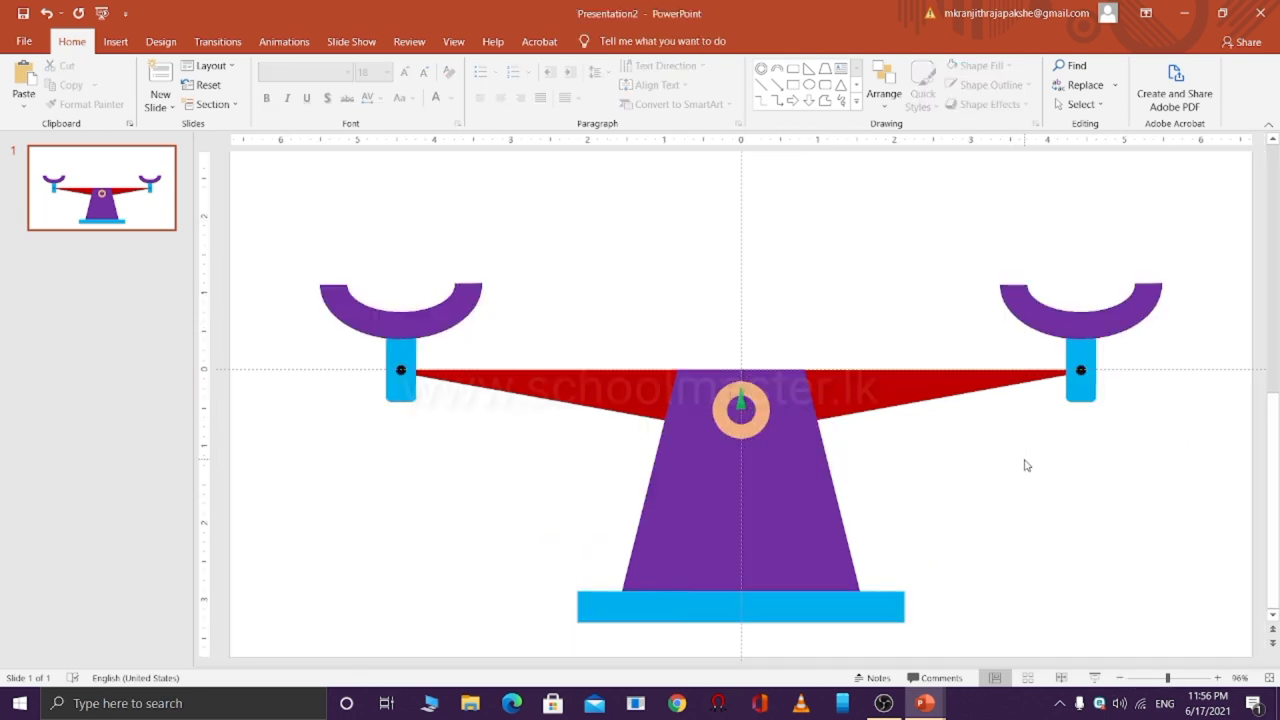
Draw a circle above the left pan with no outline and a brown fill
left_click(116, 44)
left_click(263, 90)
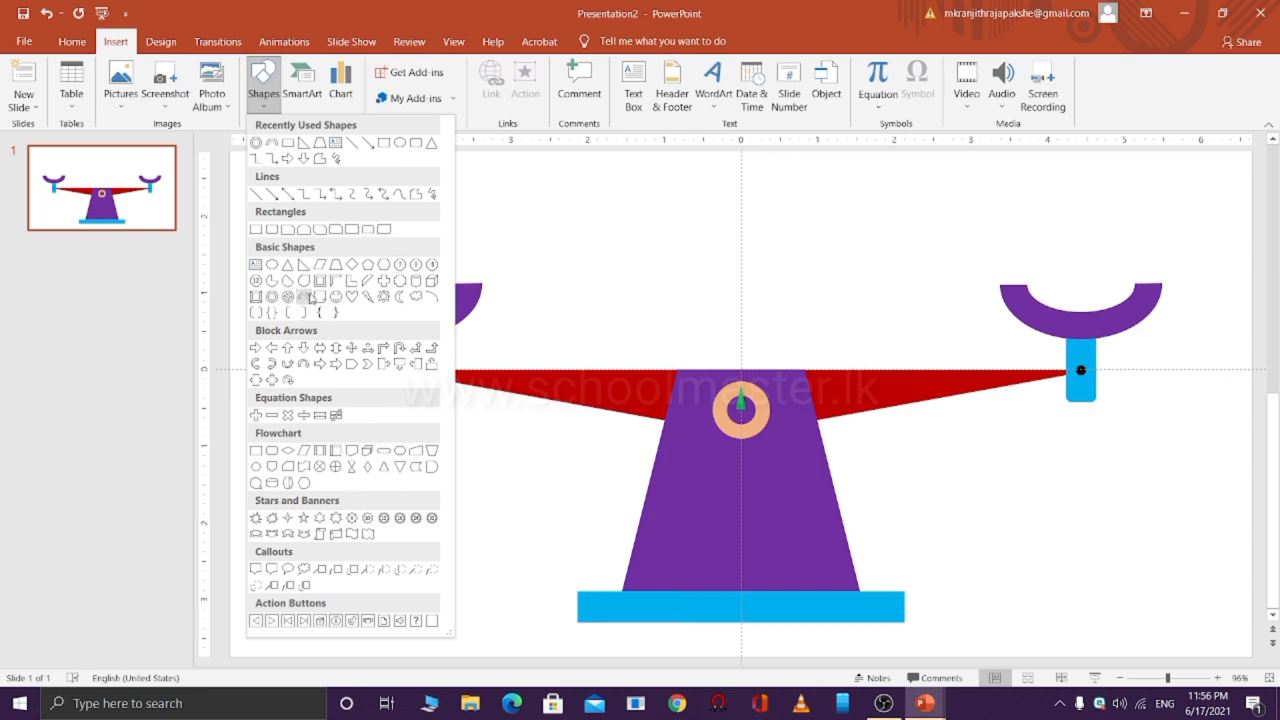
left_click(415, 145)
left_click_drag(349, 214, 452, 311)
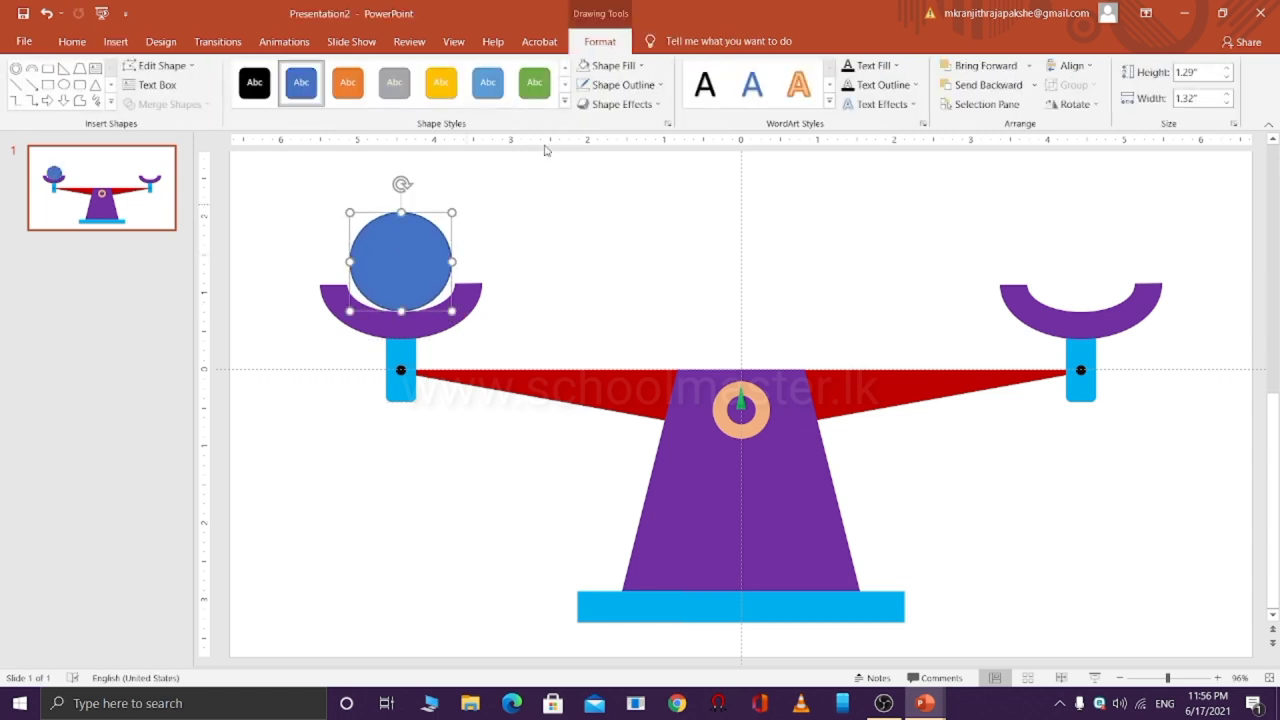
left_click(623, 84)
left_click(610, 232)
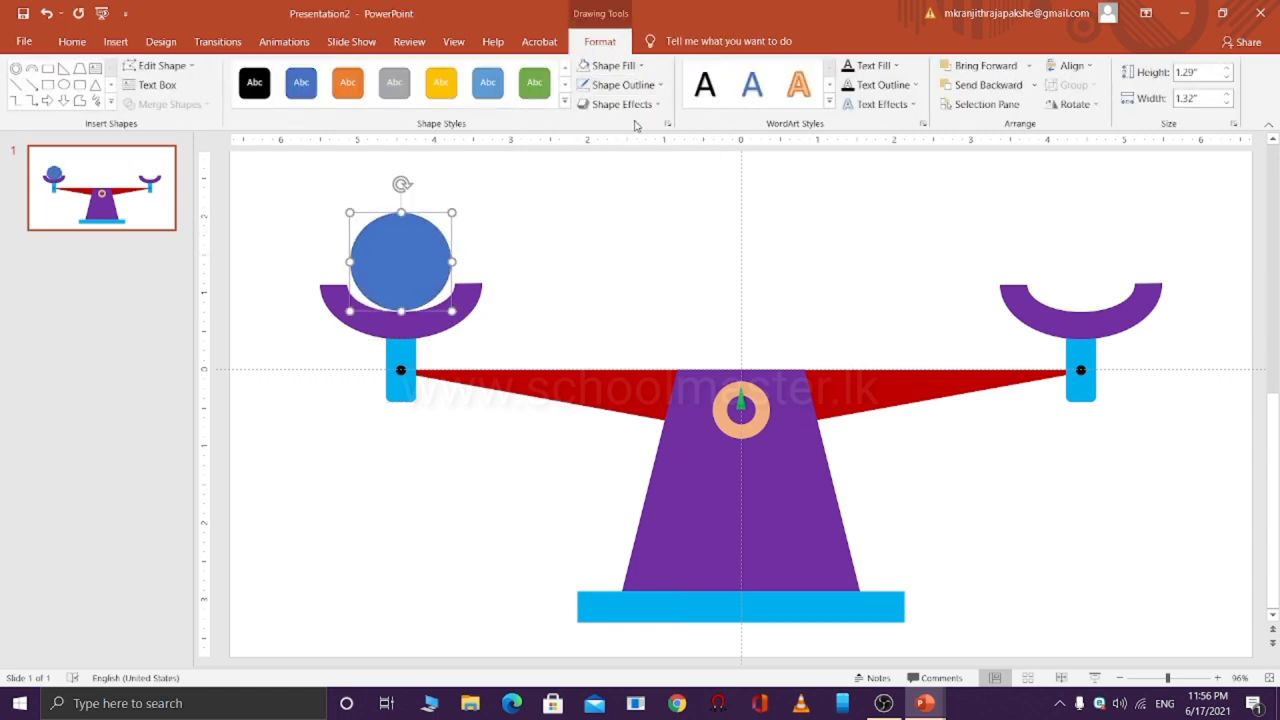
left_click(612, 65)
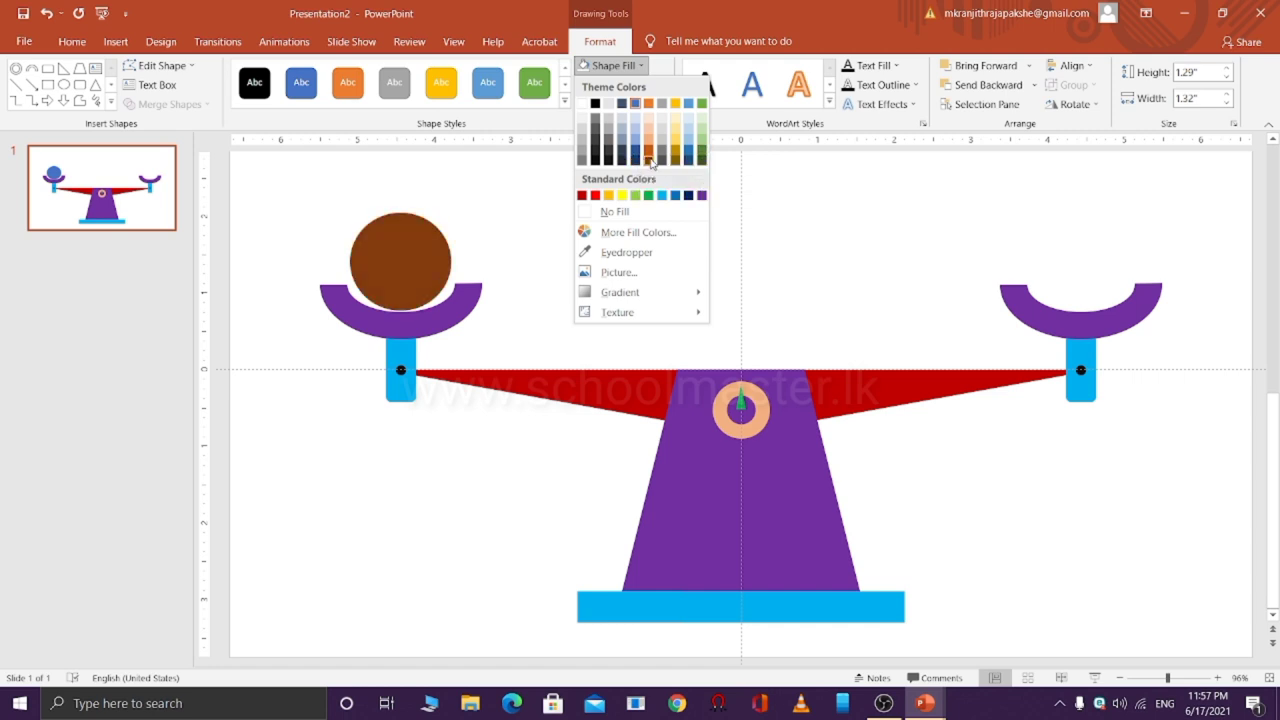
left_click(651, 163)
Copy the brown circle onto the right pan and fill the copy dark navy
left_click(576, 233)
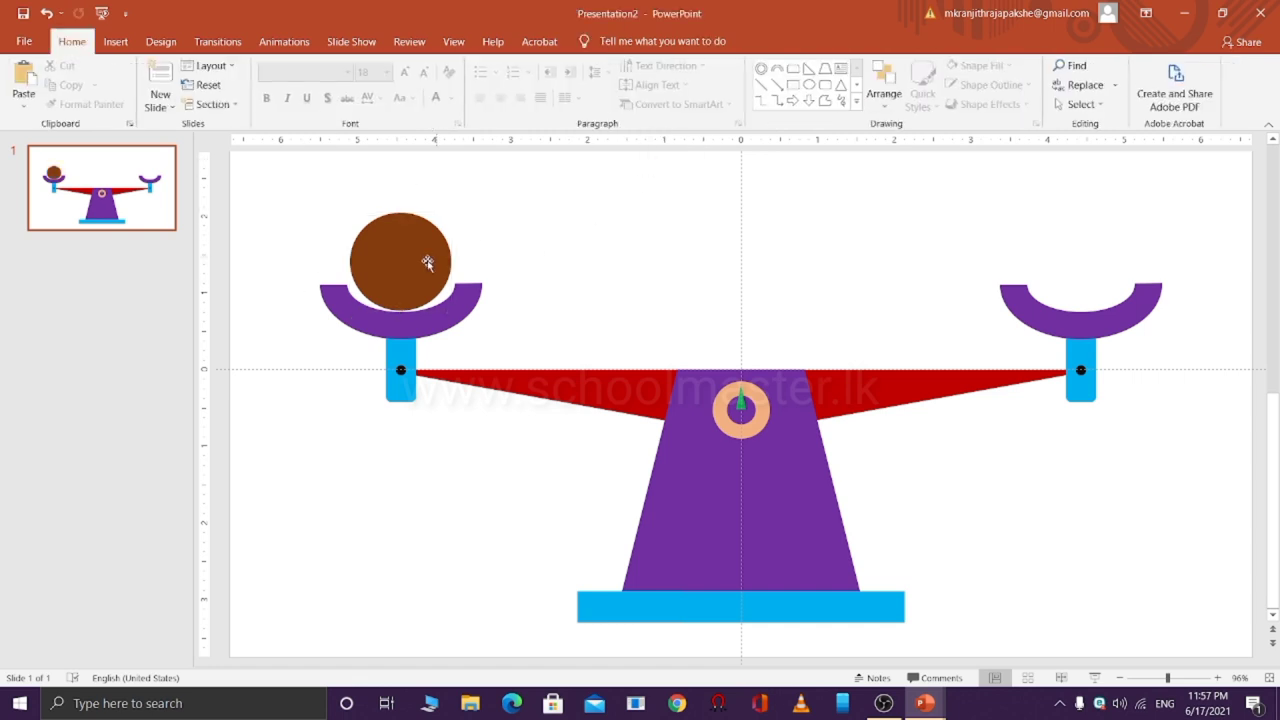
left_click(410, 251)
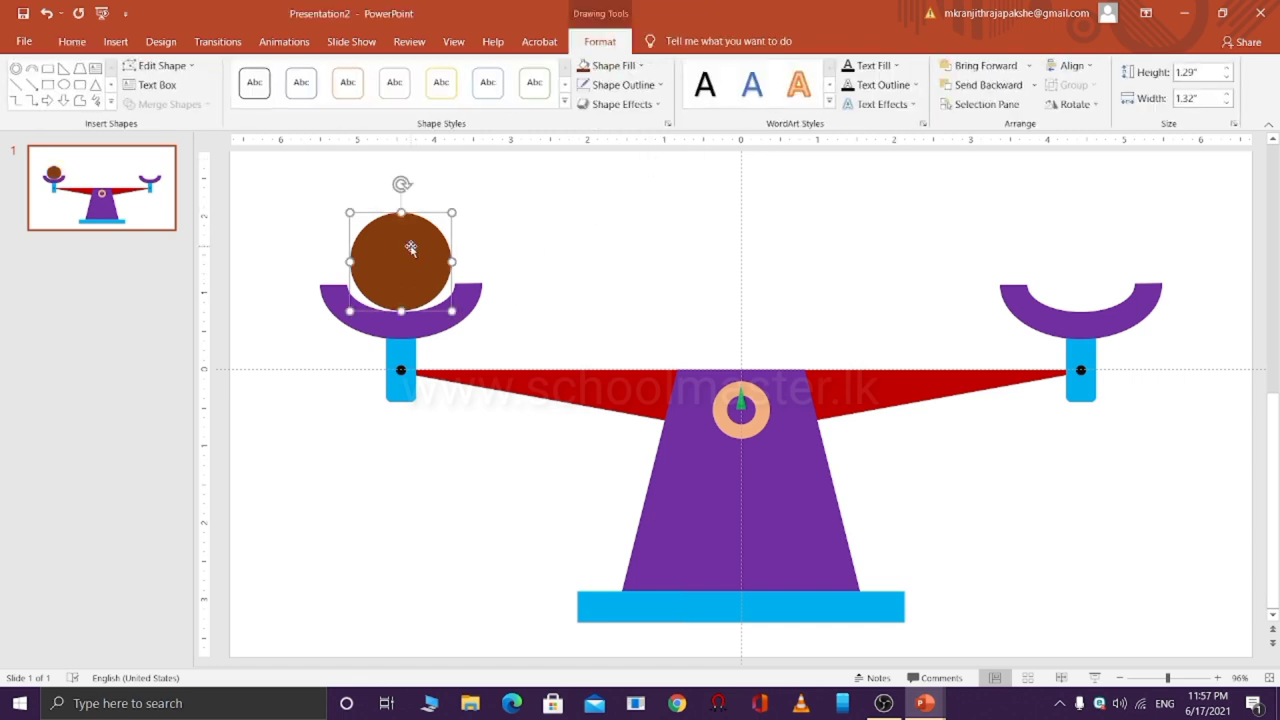
left_click_drag(410, 248, 1081, 243)
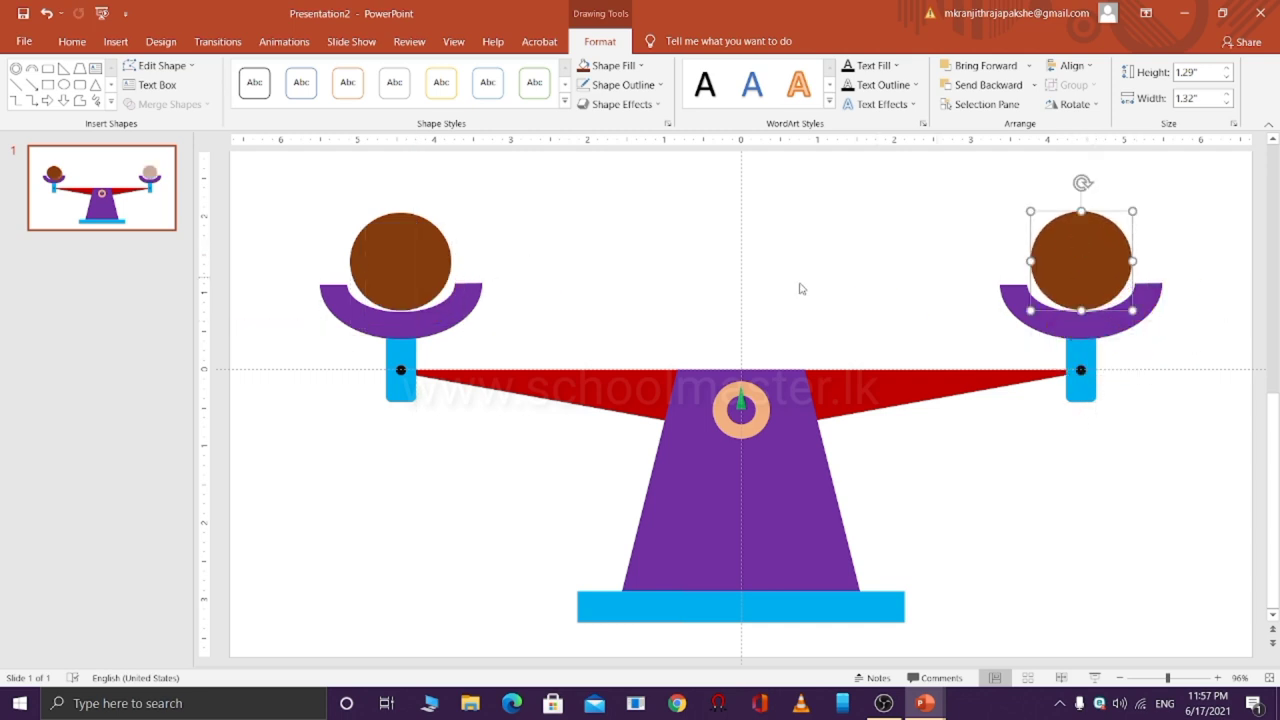
left_click(638, 66)
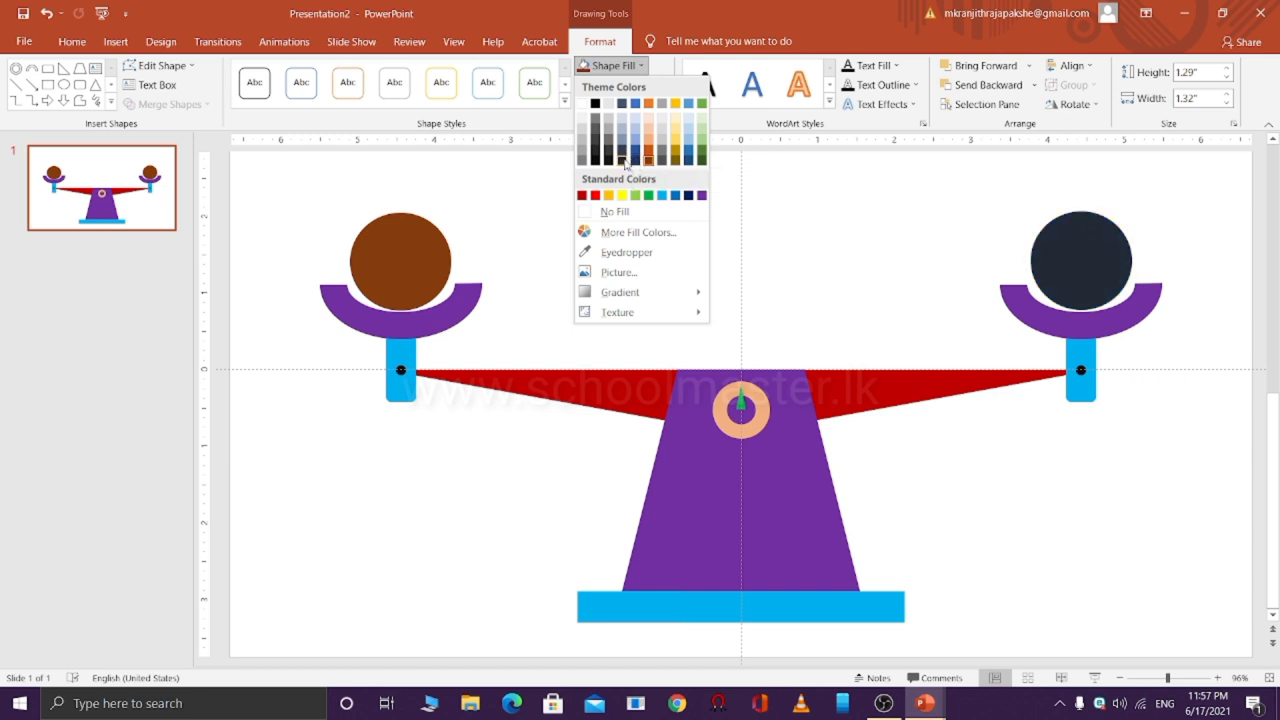
left_click(622, 158)
left_click(1120, 516)
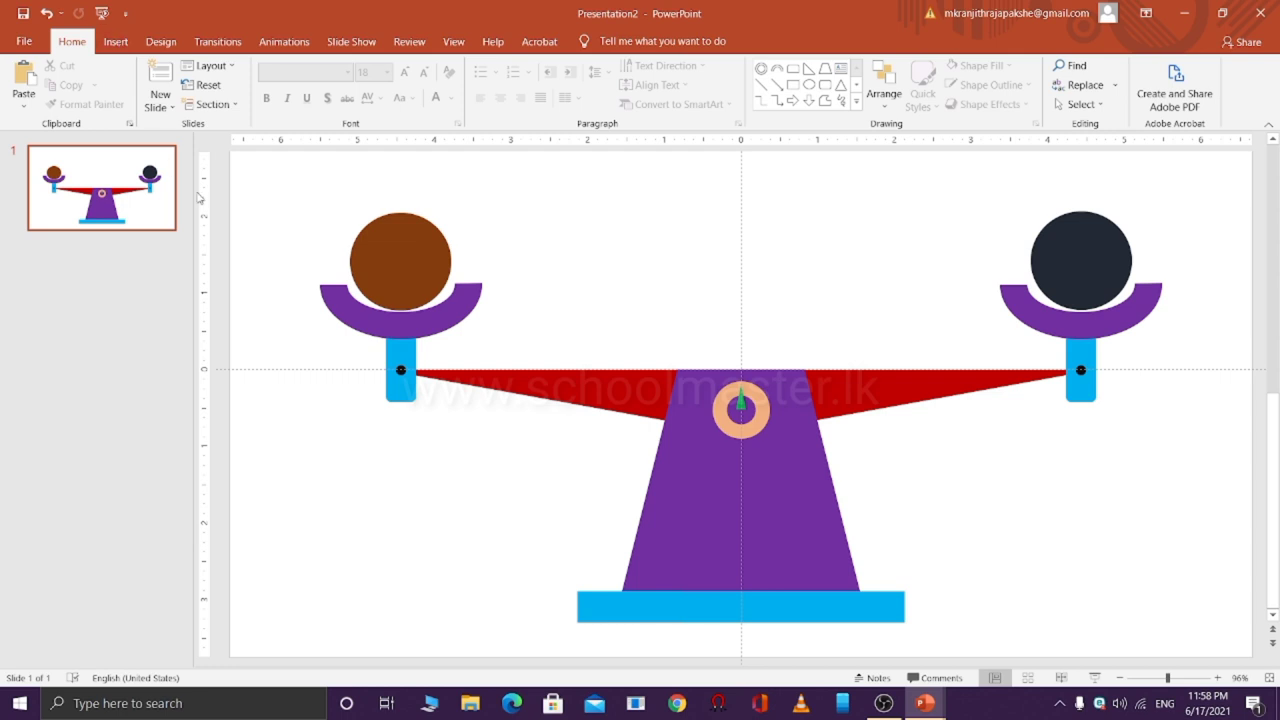
Label the brown circle "1 kg"
right_click(388, 258)
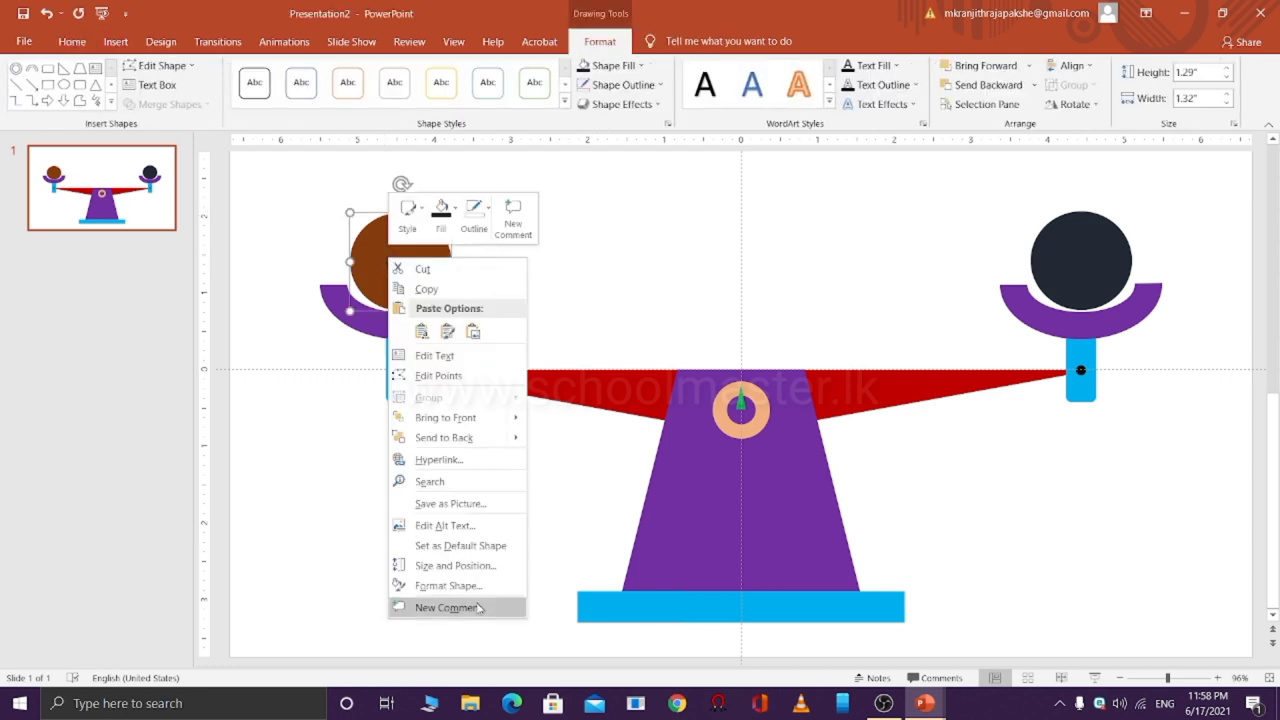
left_click(434, 355)
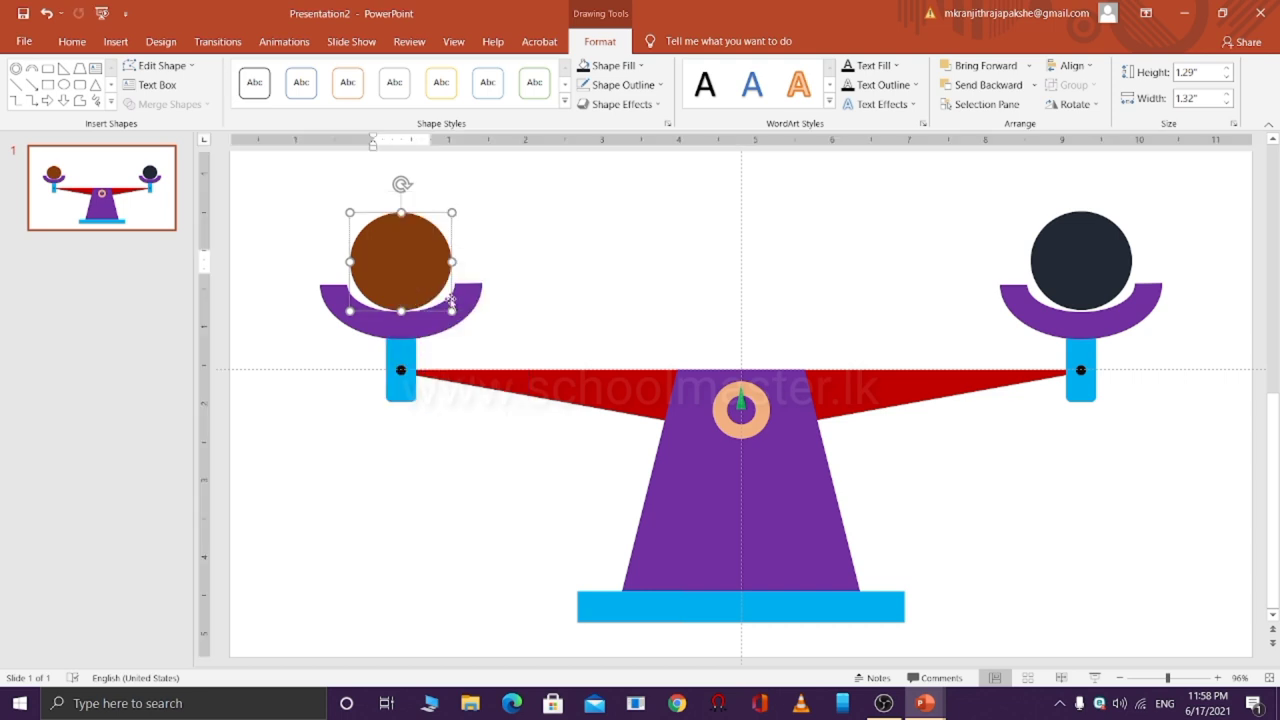
type("1")
type(" K")
key("BackSpace")
type("k")
type("g")
Label the navy circle on the right pan "2 kg"
left_click(1057, 252)
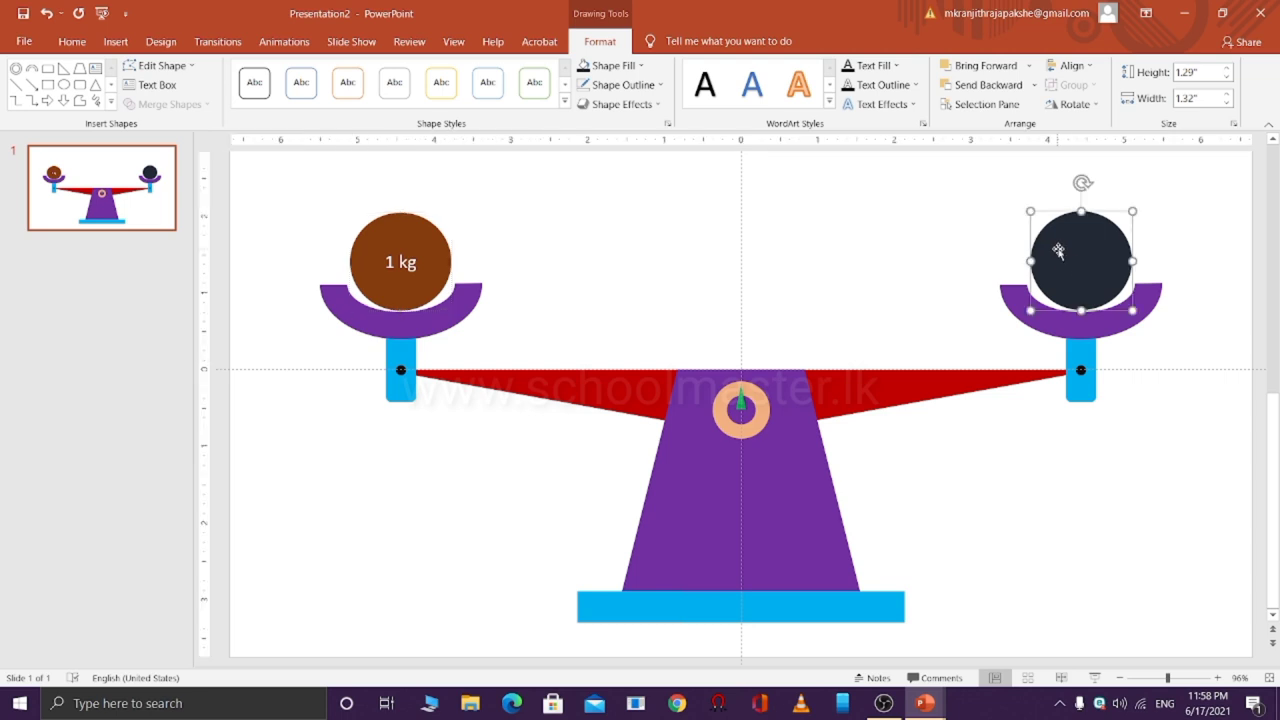
right_click(1071, 250)
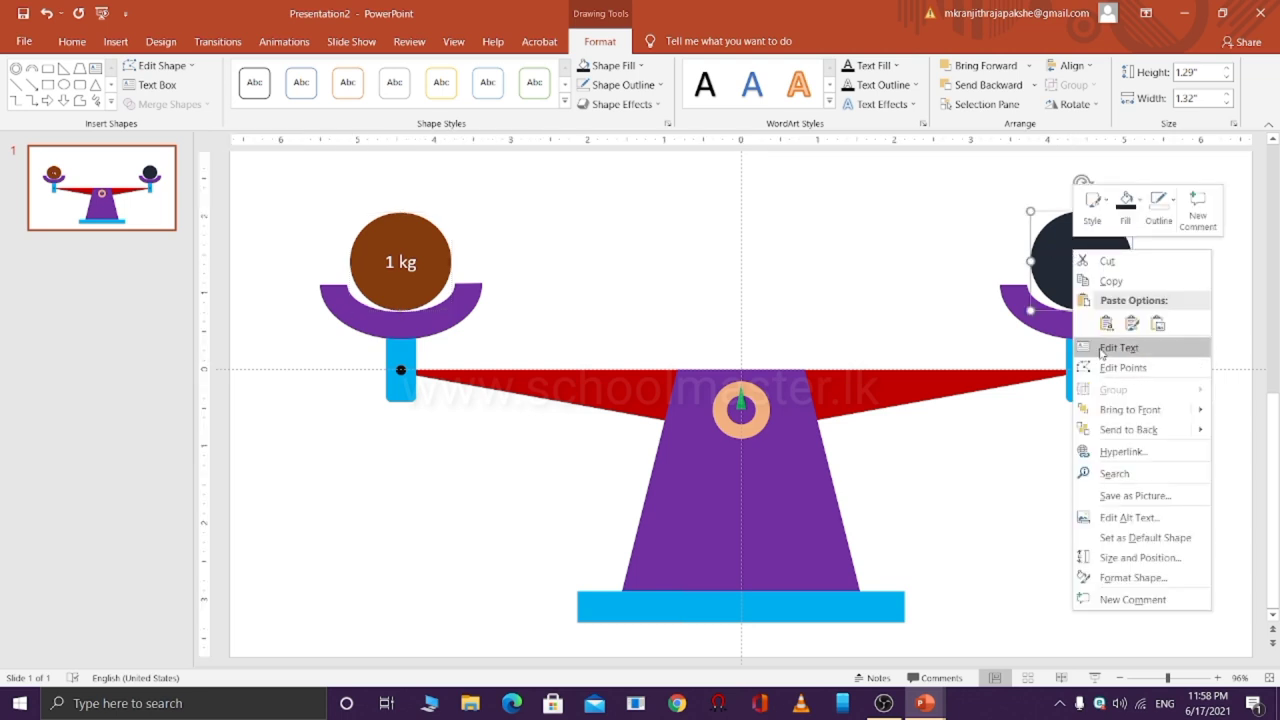
left_click(1100, 348)
type("2")
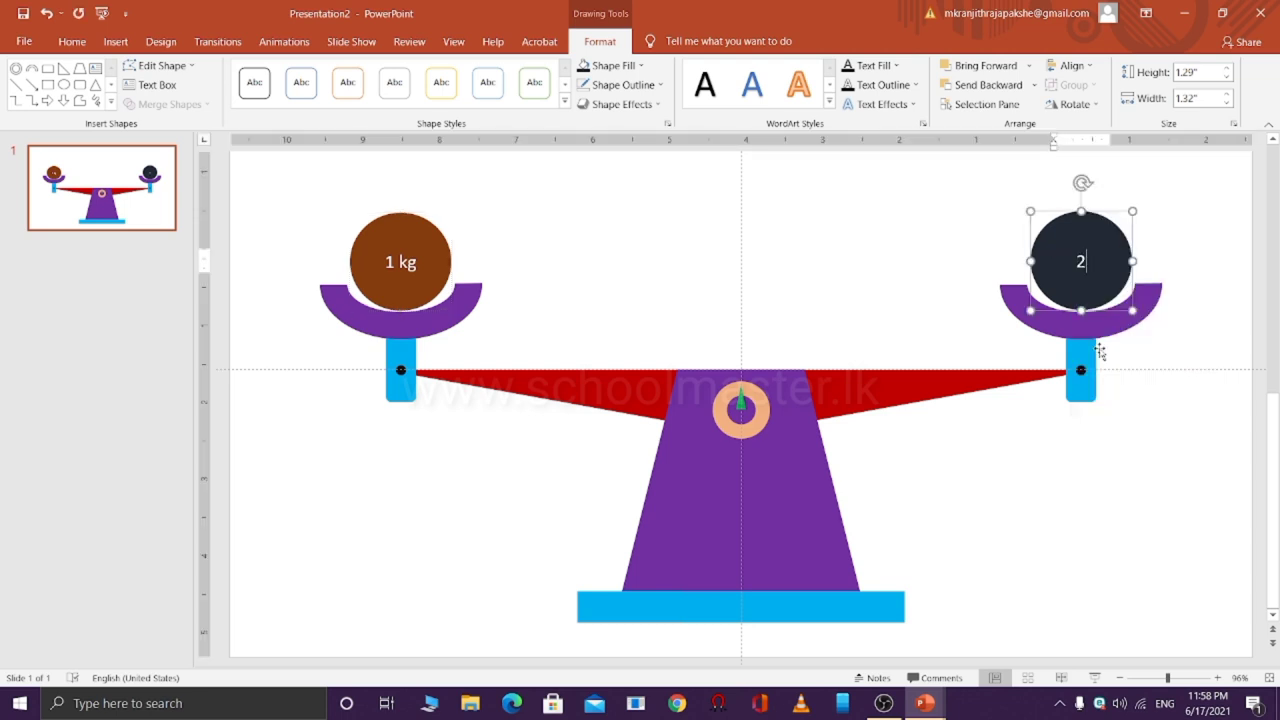
type(" kg")
left_click(1095, 455)
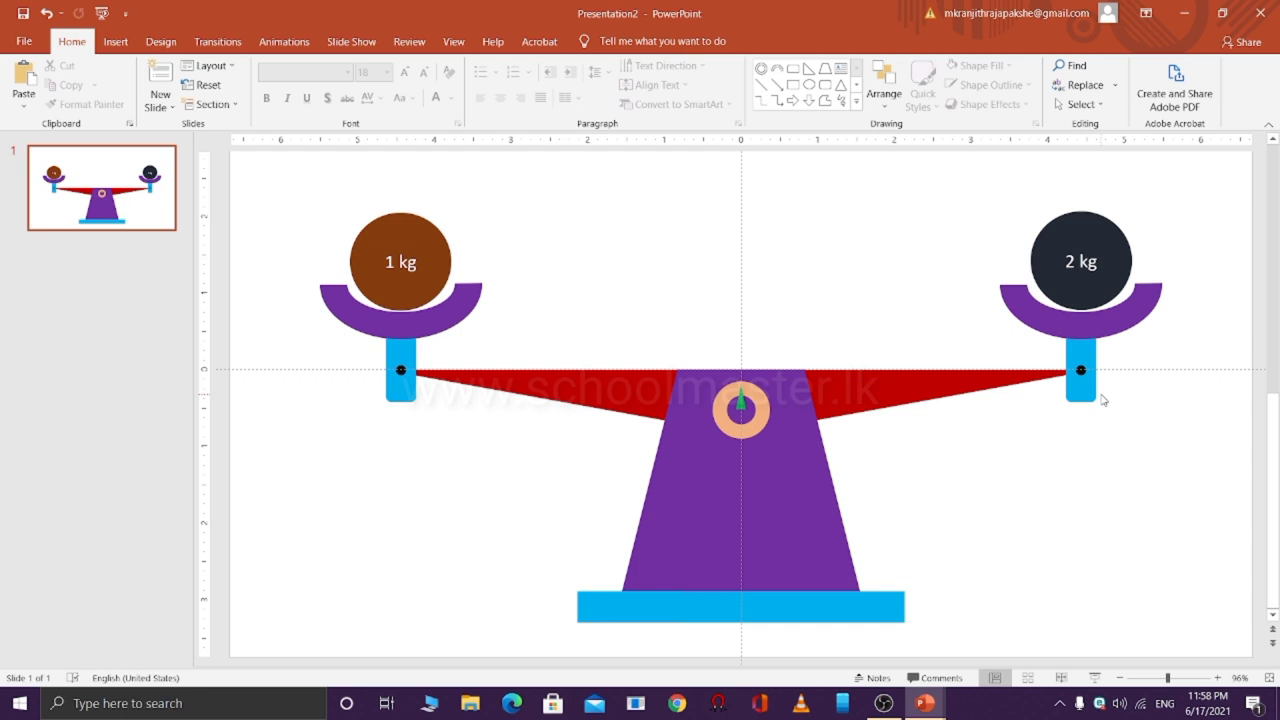
Group the 1 kg and 2 kg weights together with the beam group into one object
left_click(400, 240)
left_click(1055, 238, "shift")
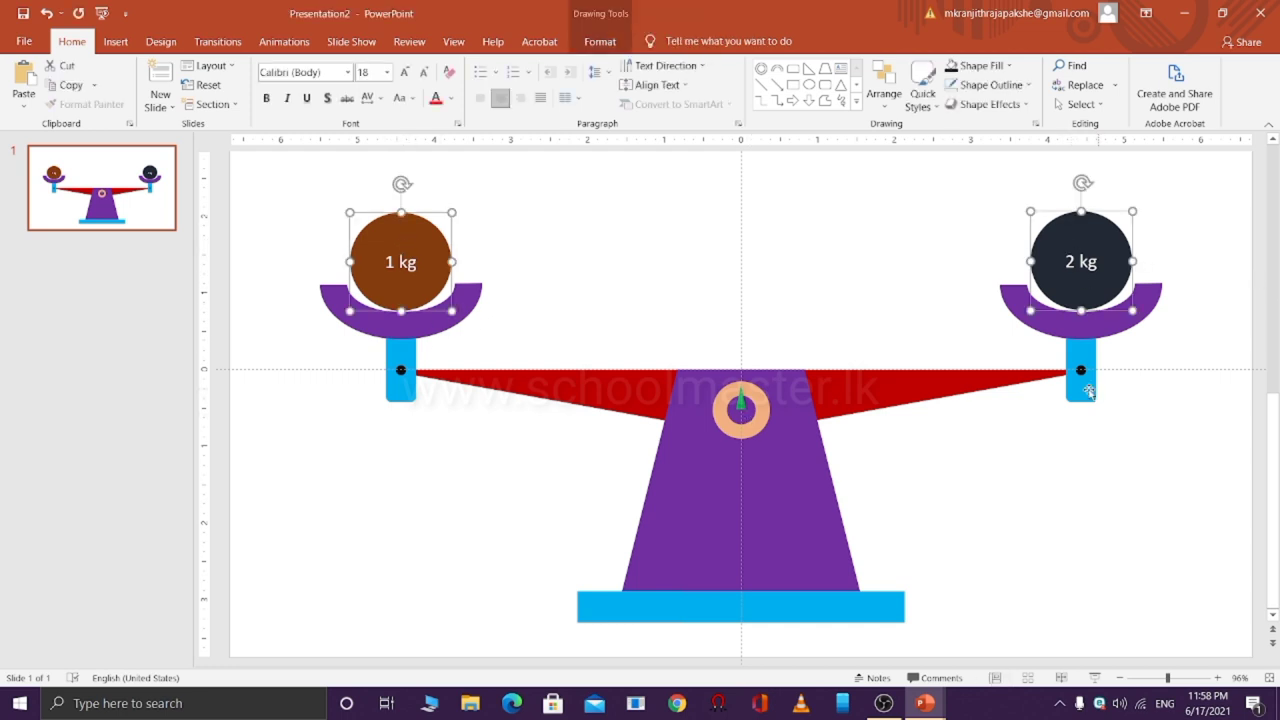
left_click(985, 383, "shift")
right_click(1169, 386)
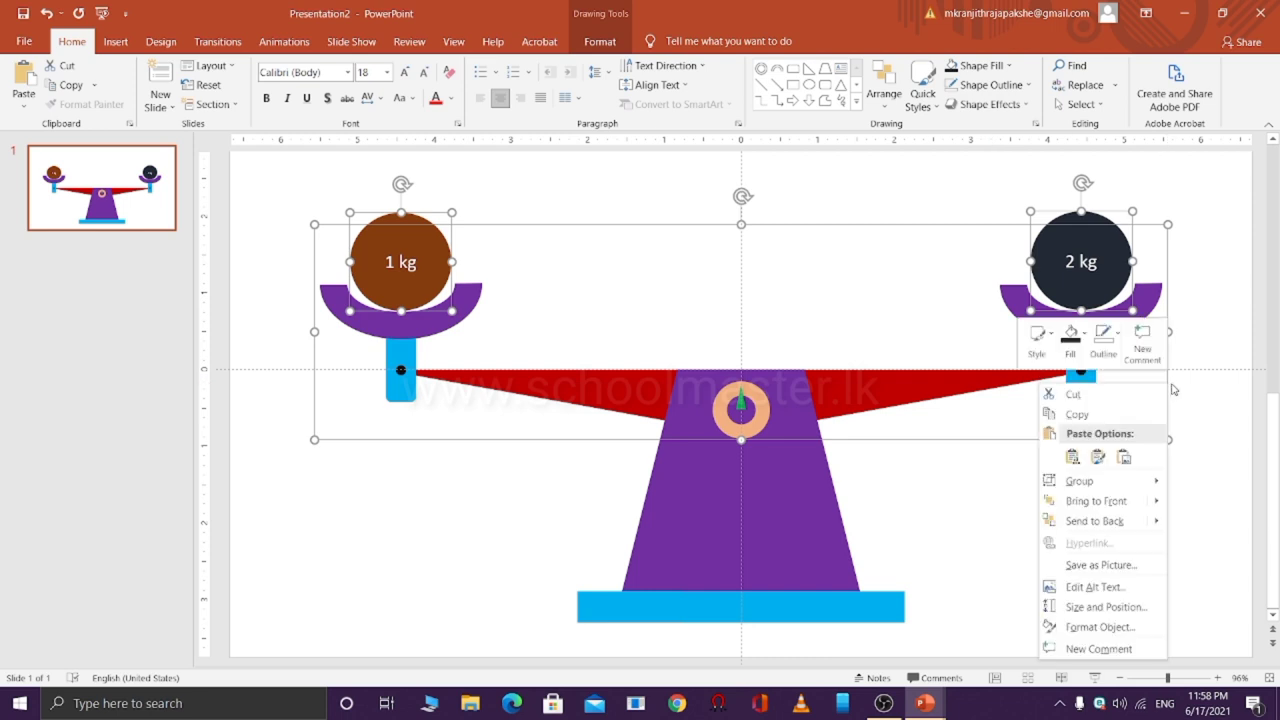
mouse_move(1079, 481)
left_click(1190, 481)
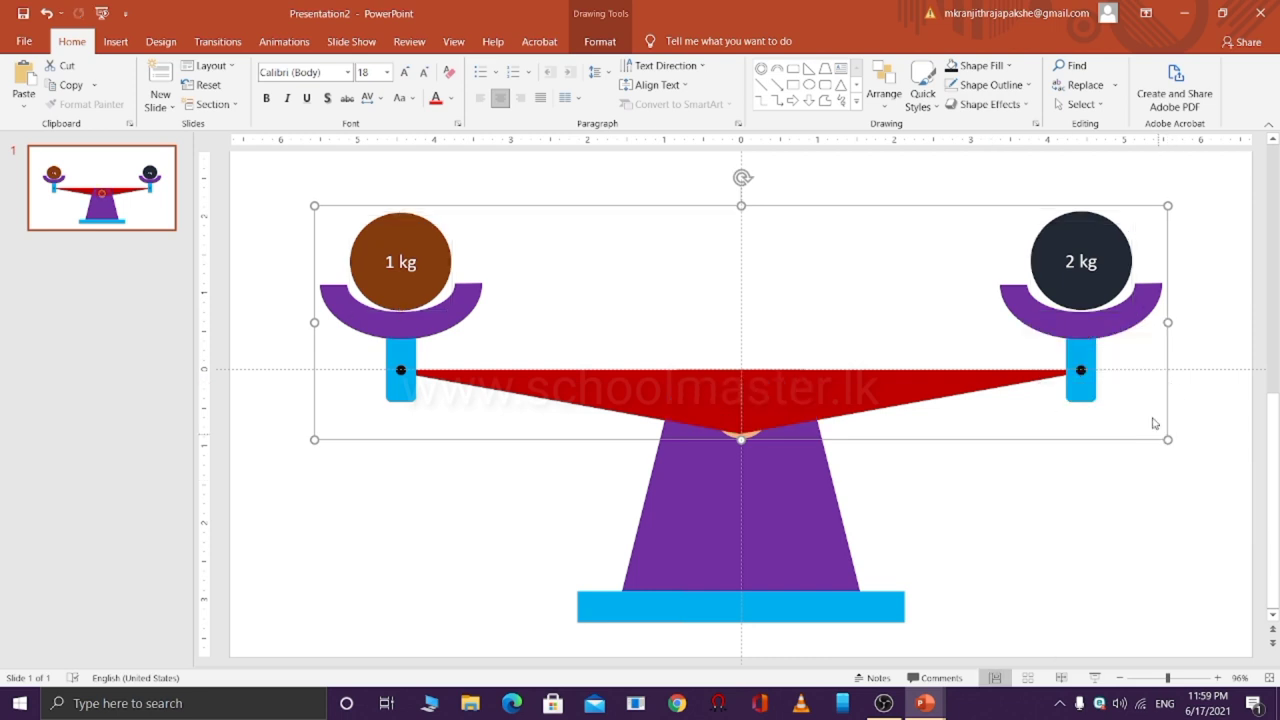
left_click(1094, 486)
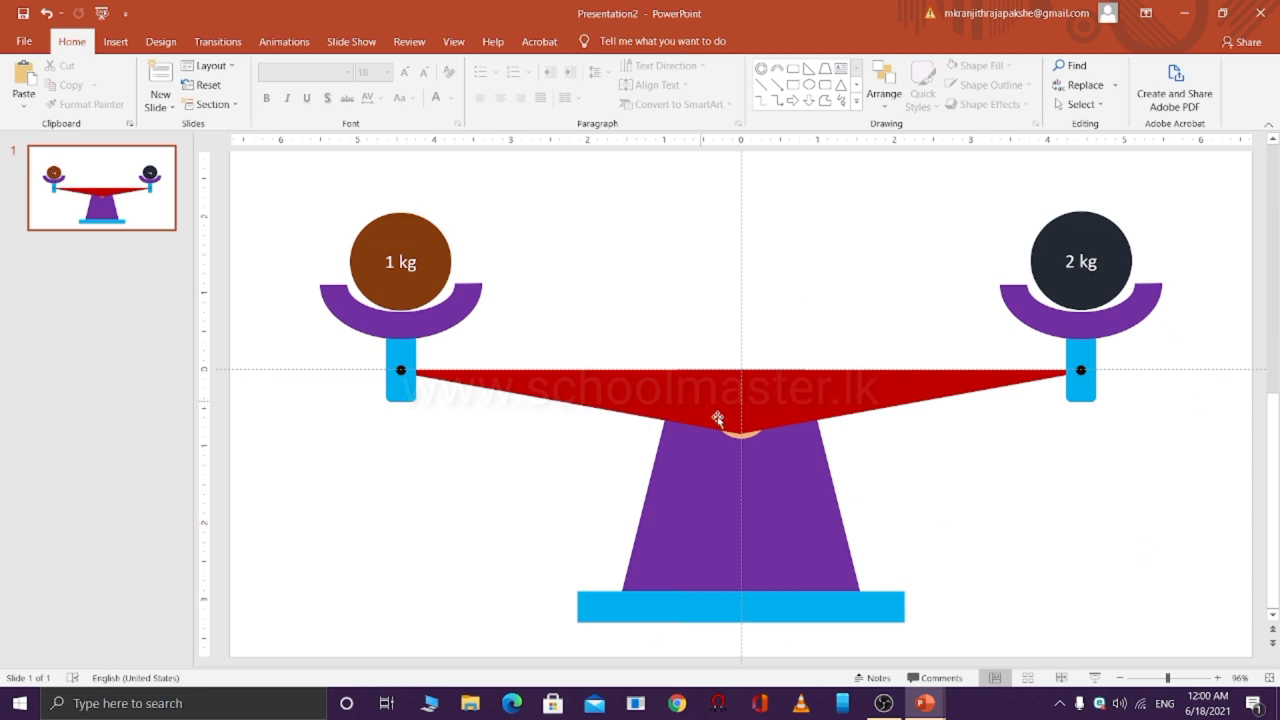
Select the scale group and look through the ribbon tabs to find Drawing Tools Format
left_click(1075, 289)
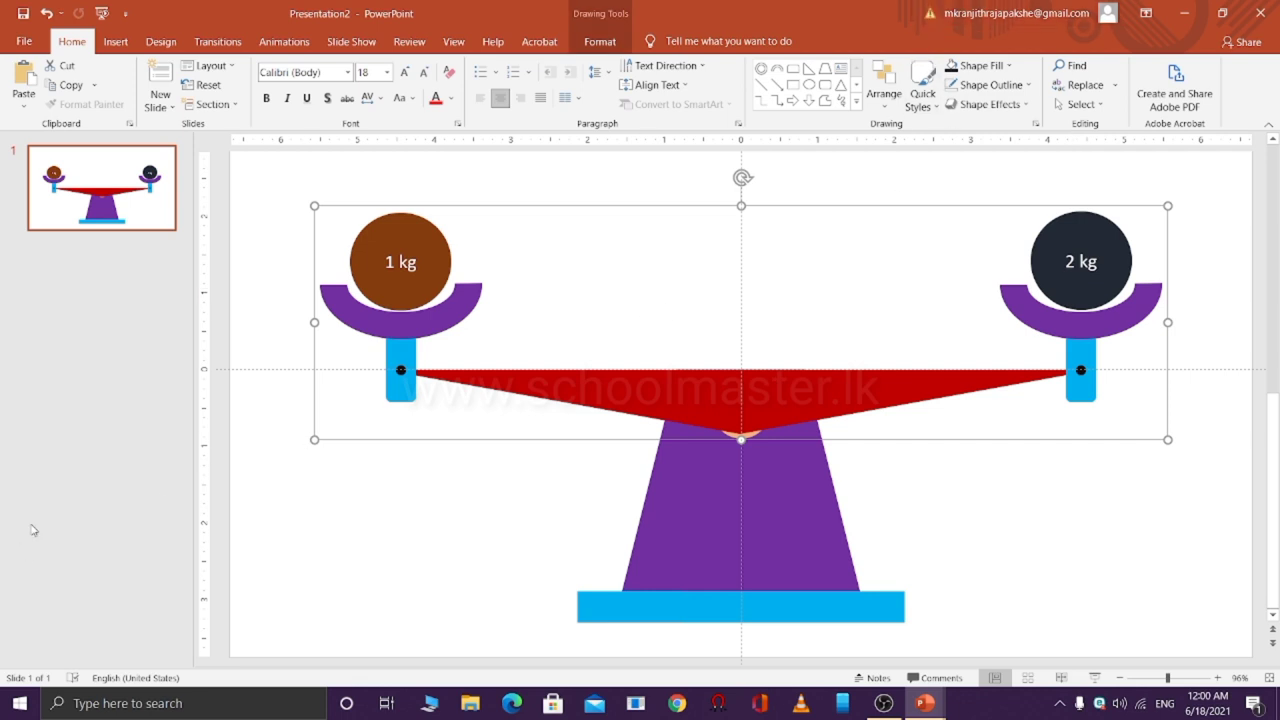
left_click(454, 42)
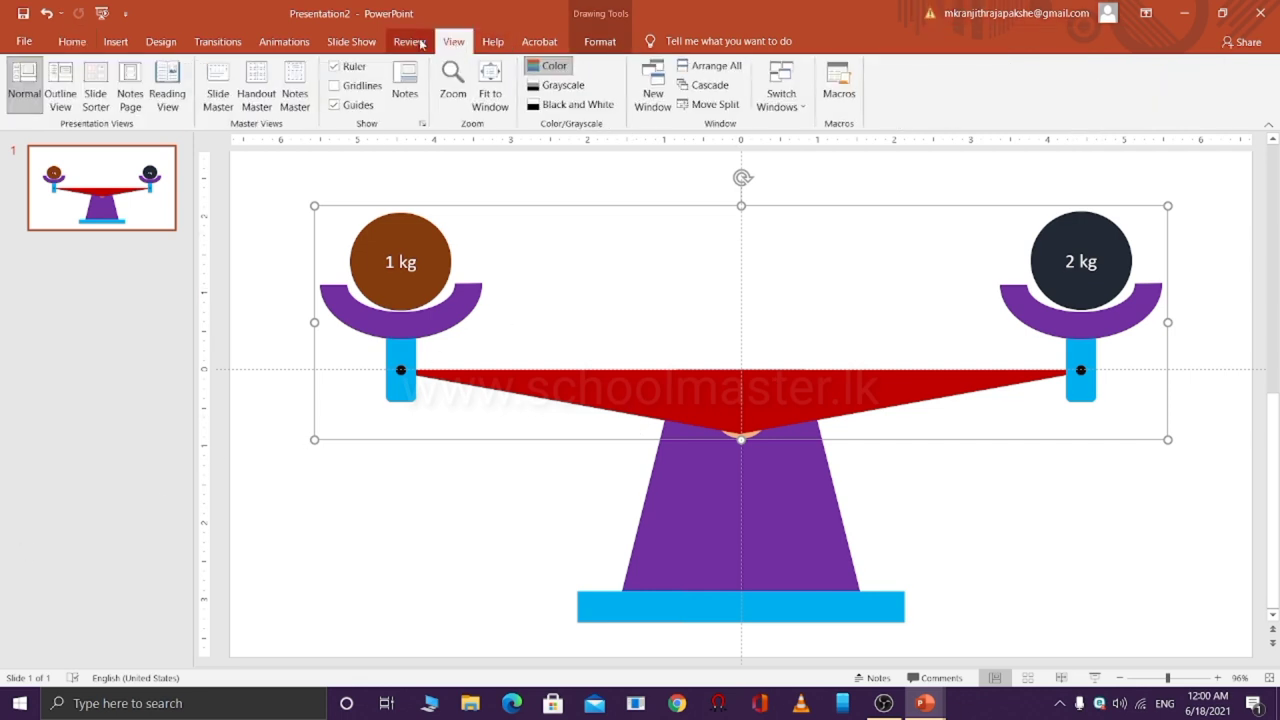
left_click(409, 44)
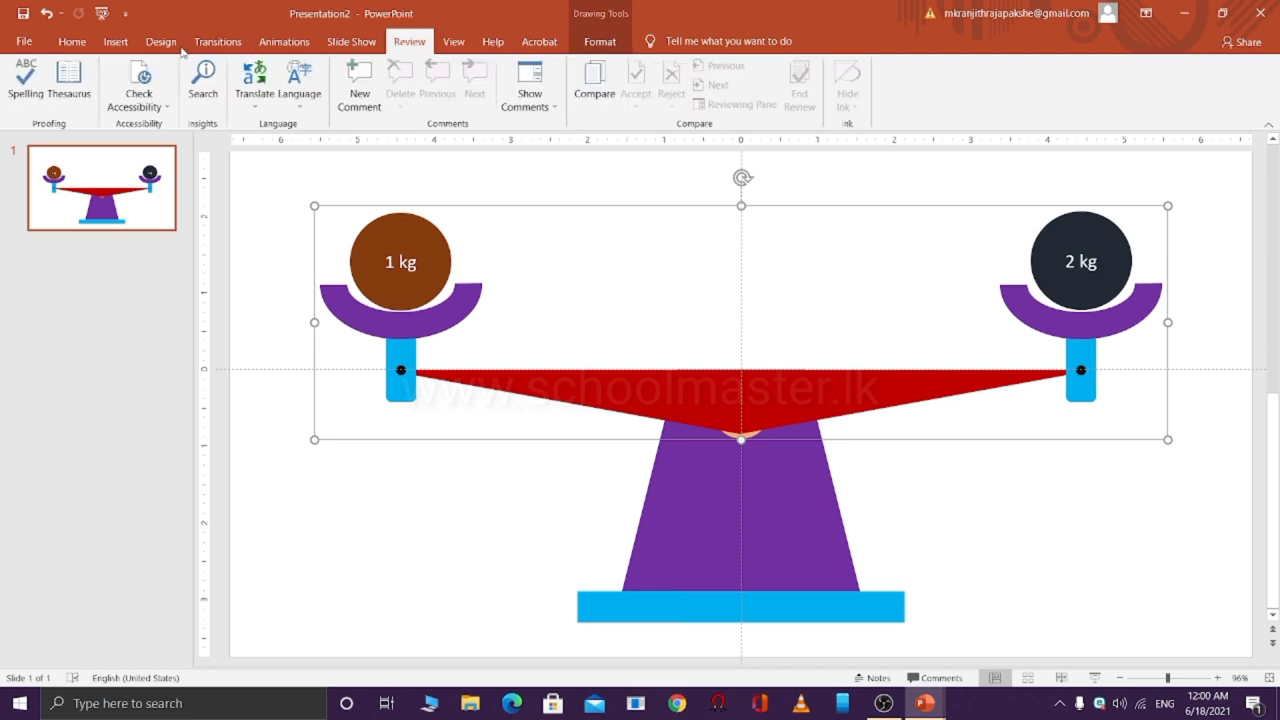
left_click(72, 42)
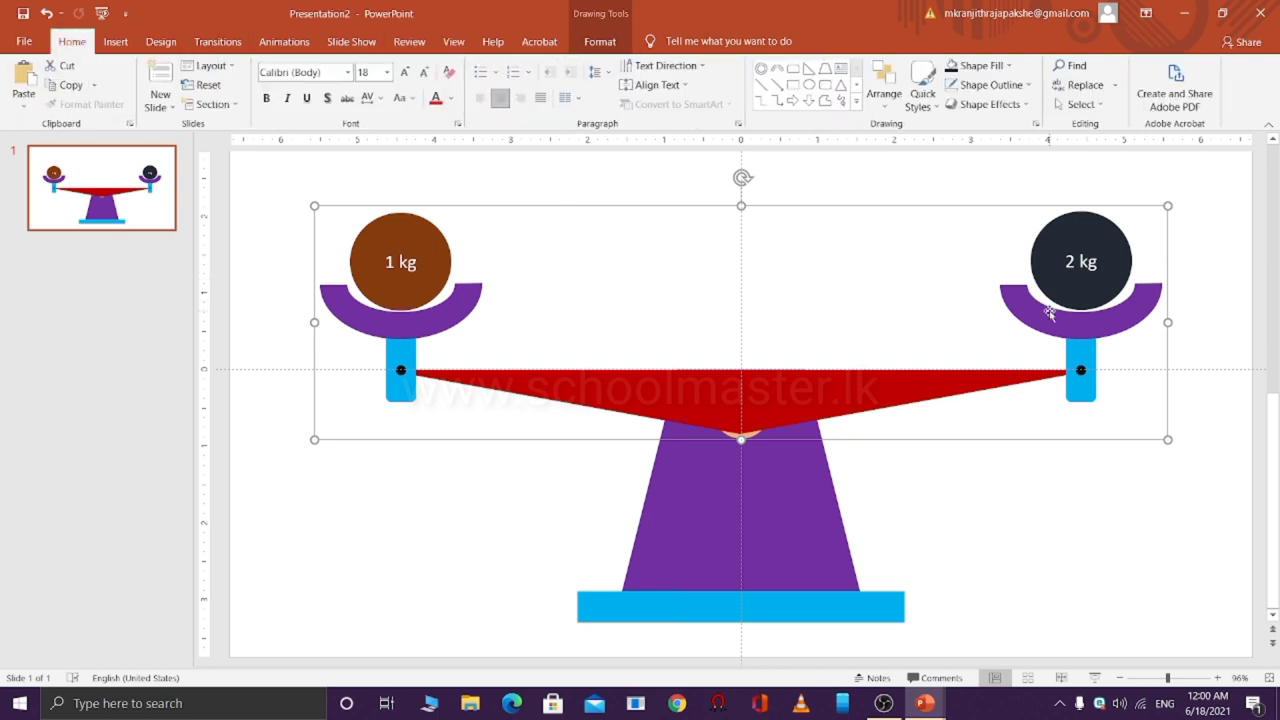
left_click(600, 41)
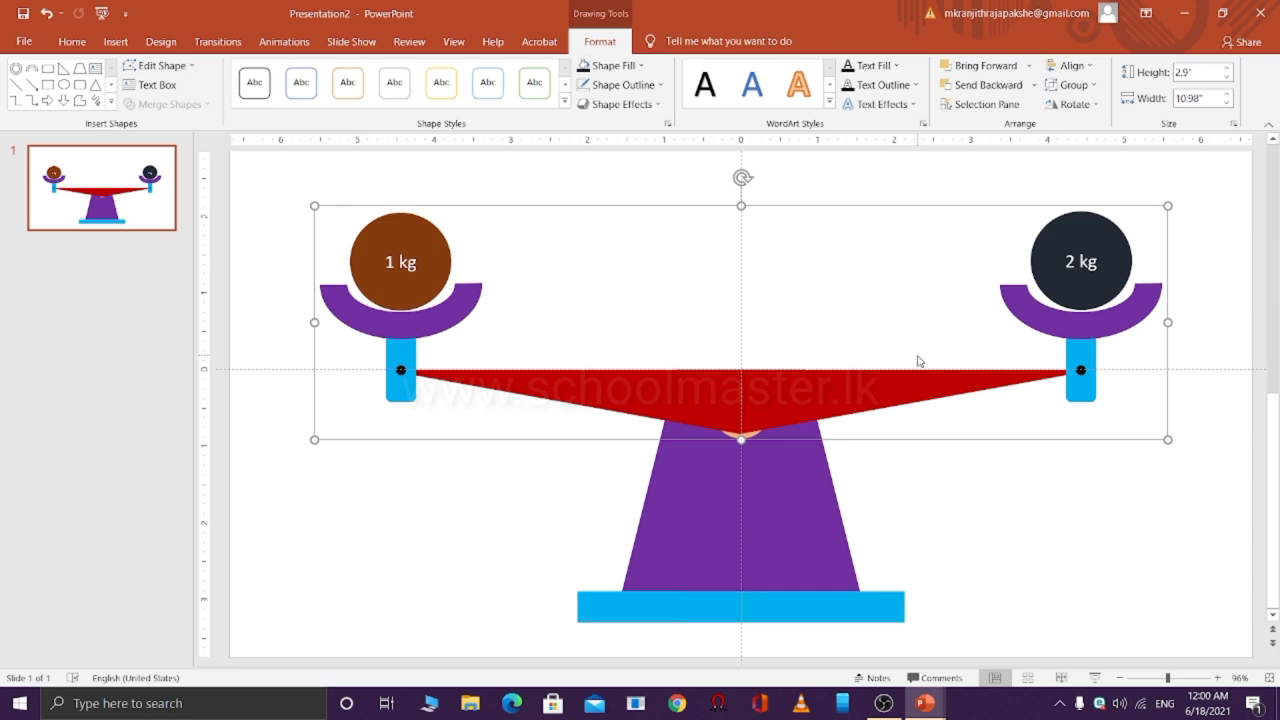
left_click(1088, 512)
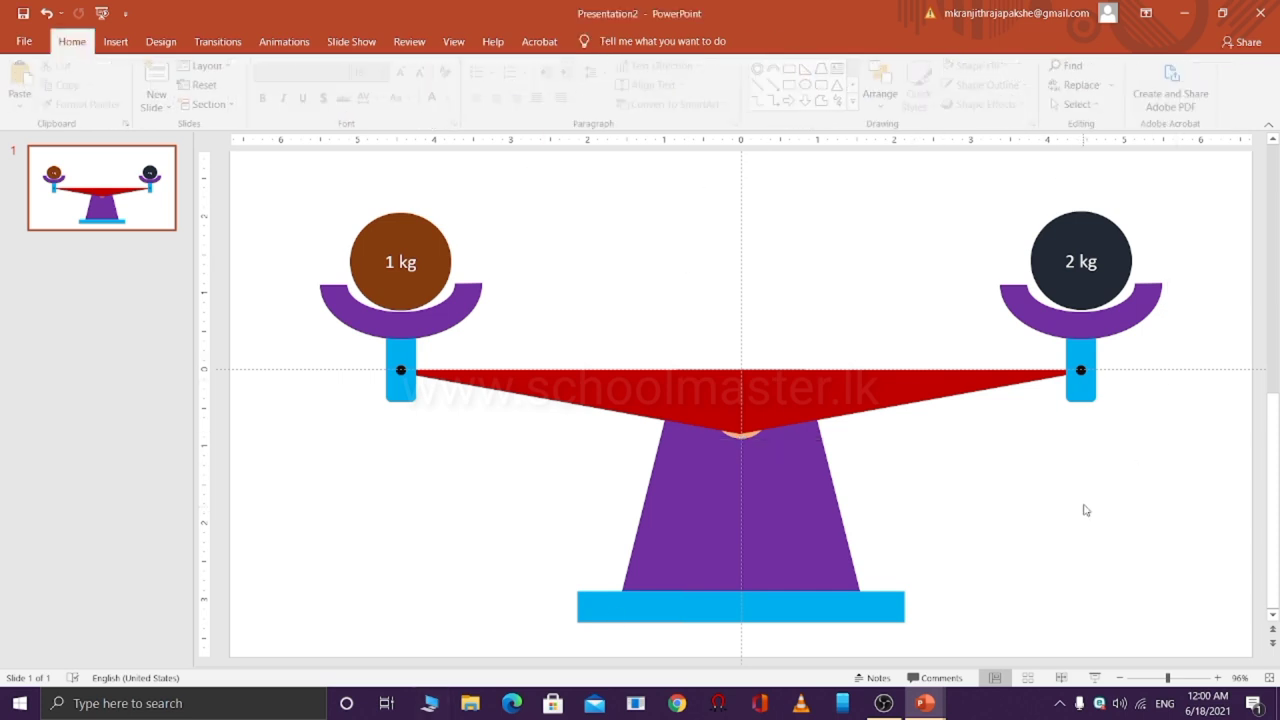
Move the beam group back two layers with Send Backward
left_click(976, 375)
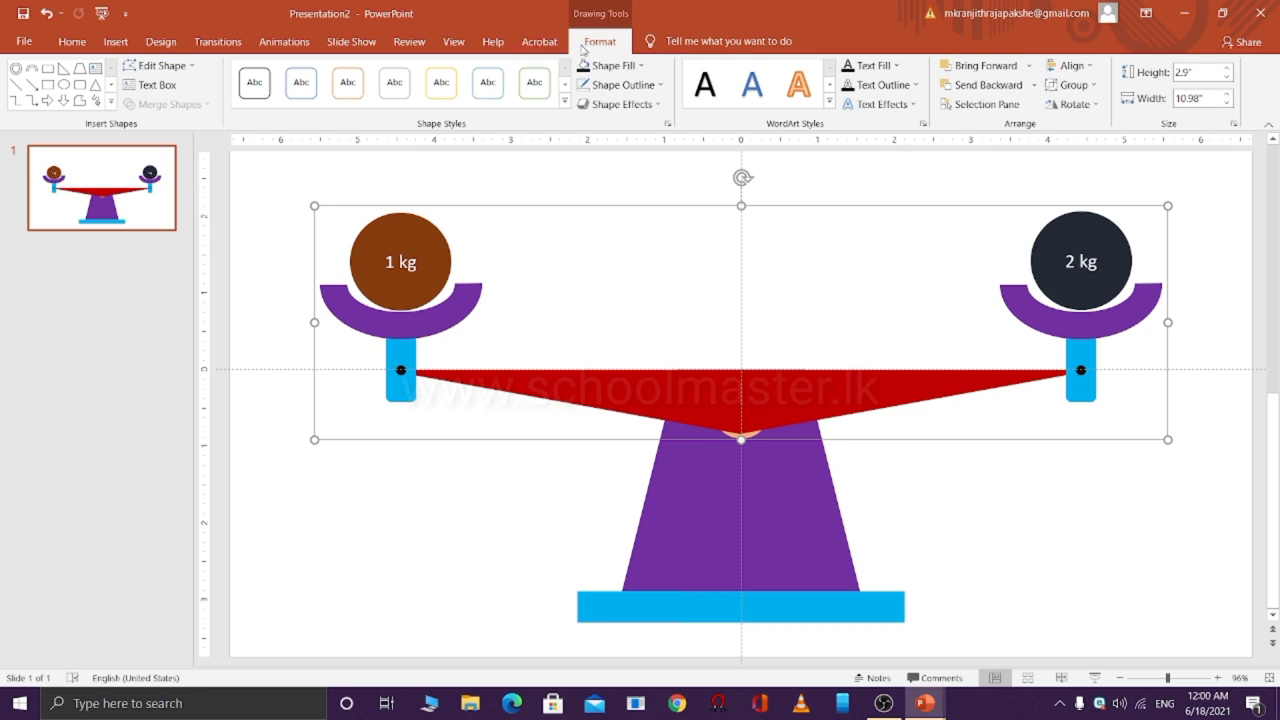
left_click(1025, 91)
left_click(1029, 92)
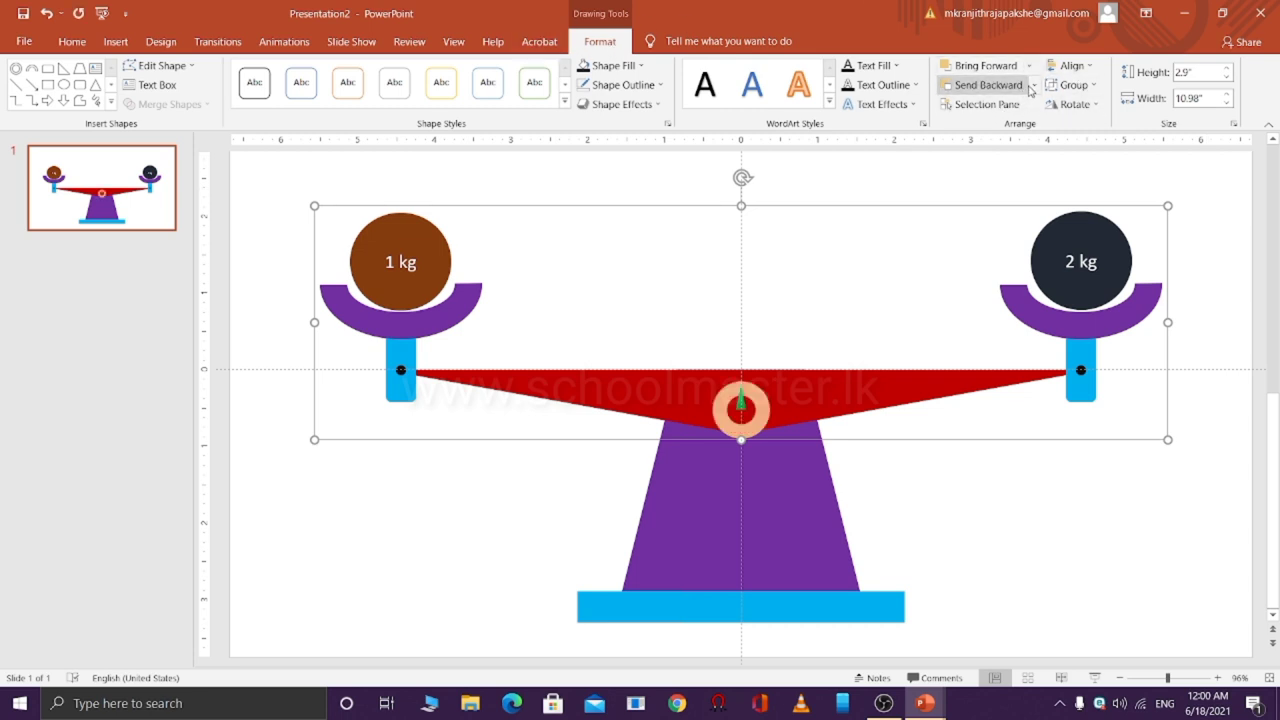
left_click(960, 506)
Send the beam group to the back, behind the peach pivot and green pointer
left_click(858, 396)
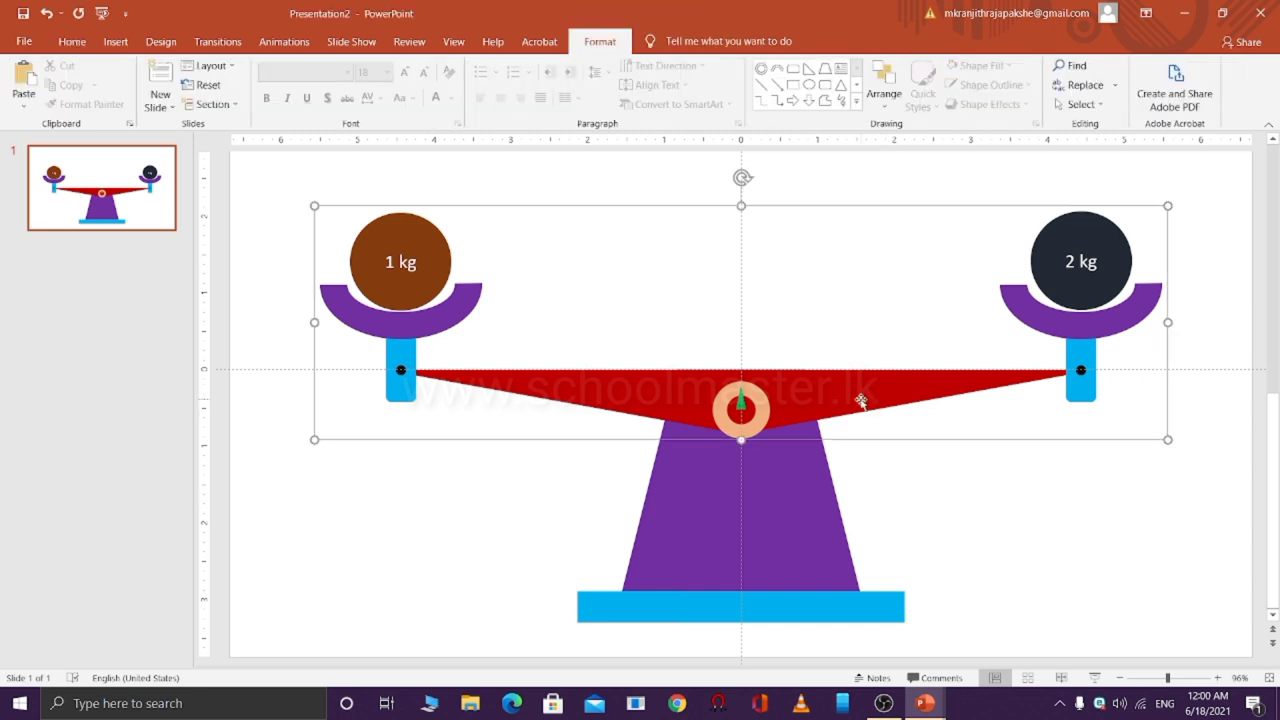
left_click(1035, 86)
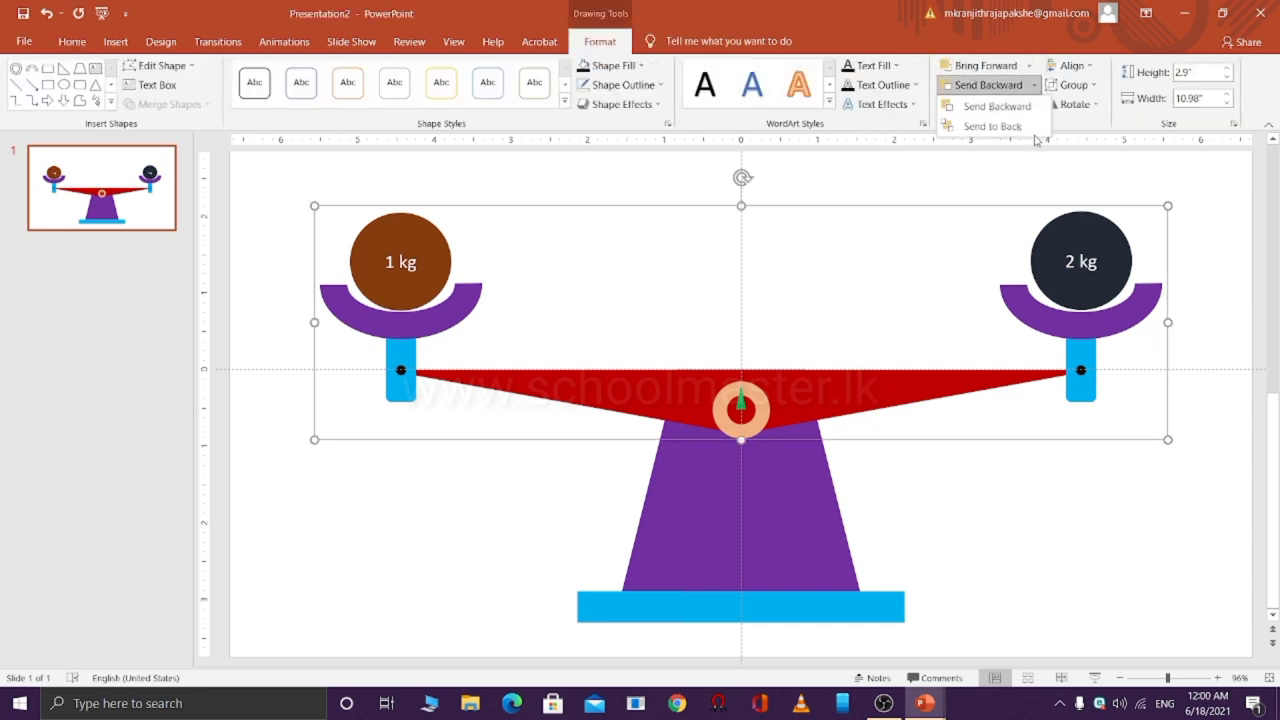
left_click(1034, 132)
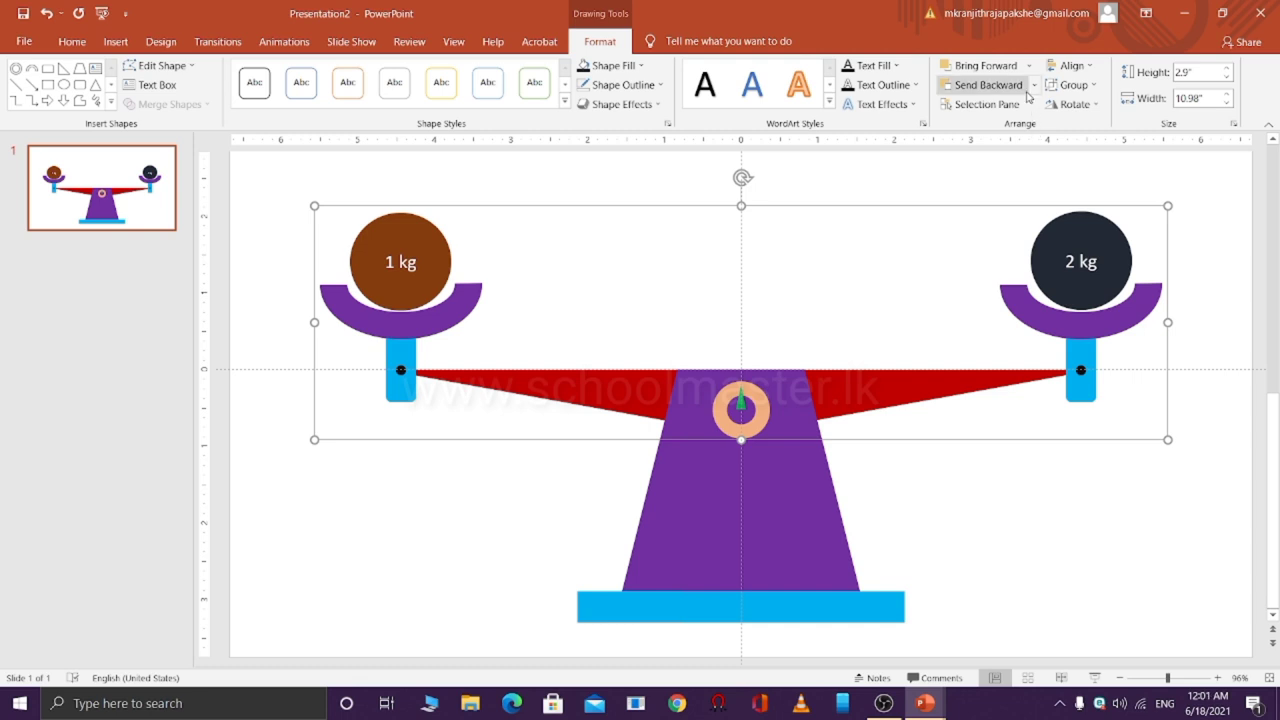
left_click(1034, 86)
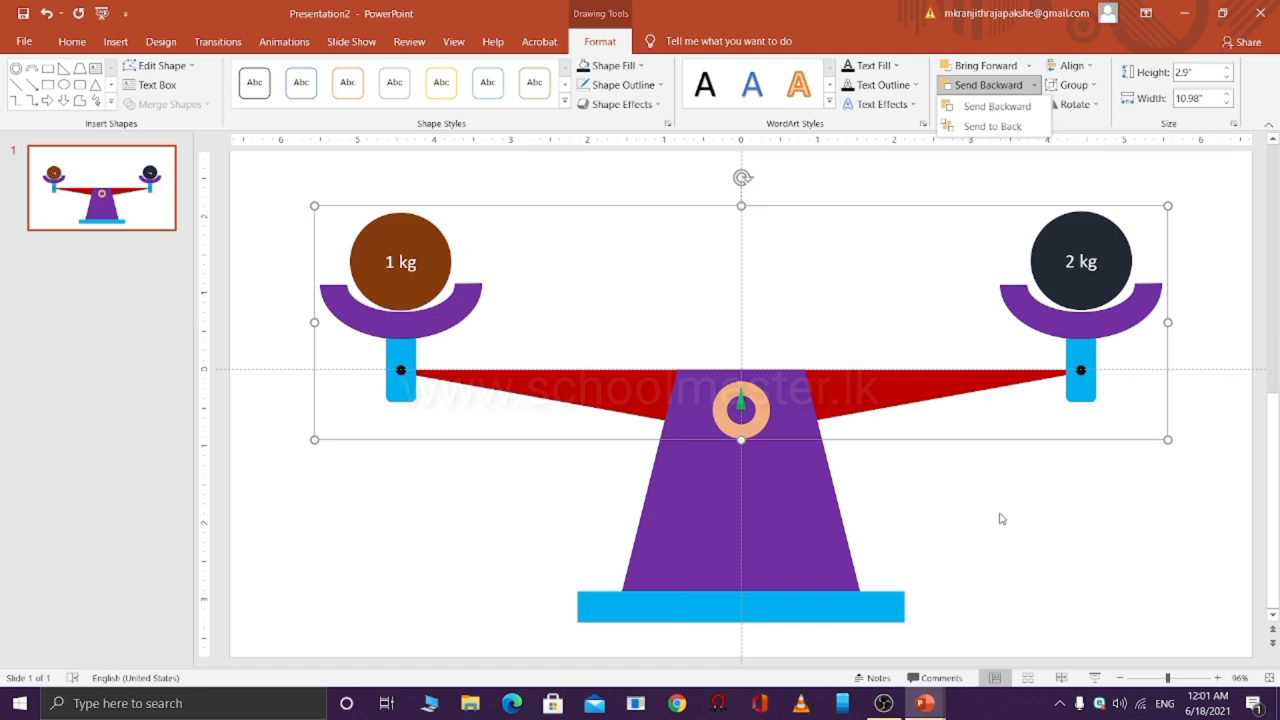
key("Escape")
left_click(1163, 470)
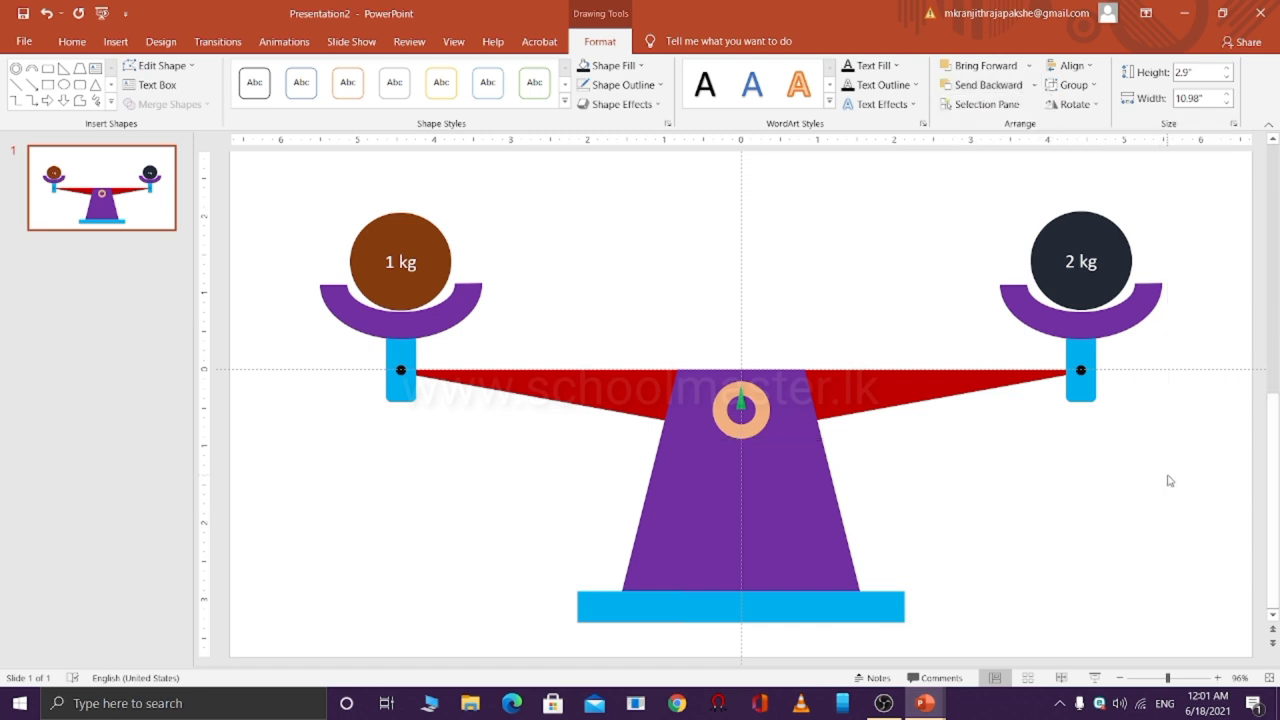
left_click(1080, 302)
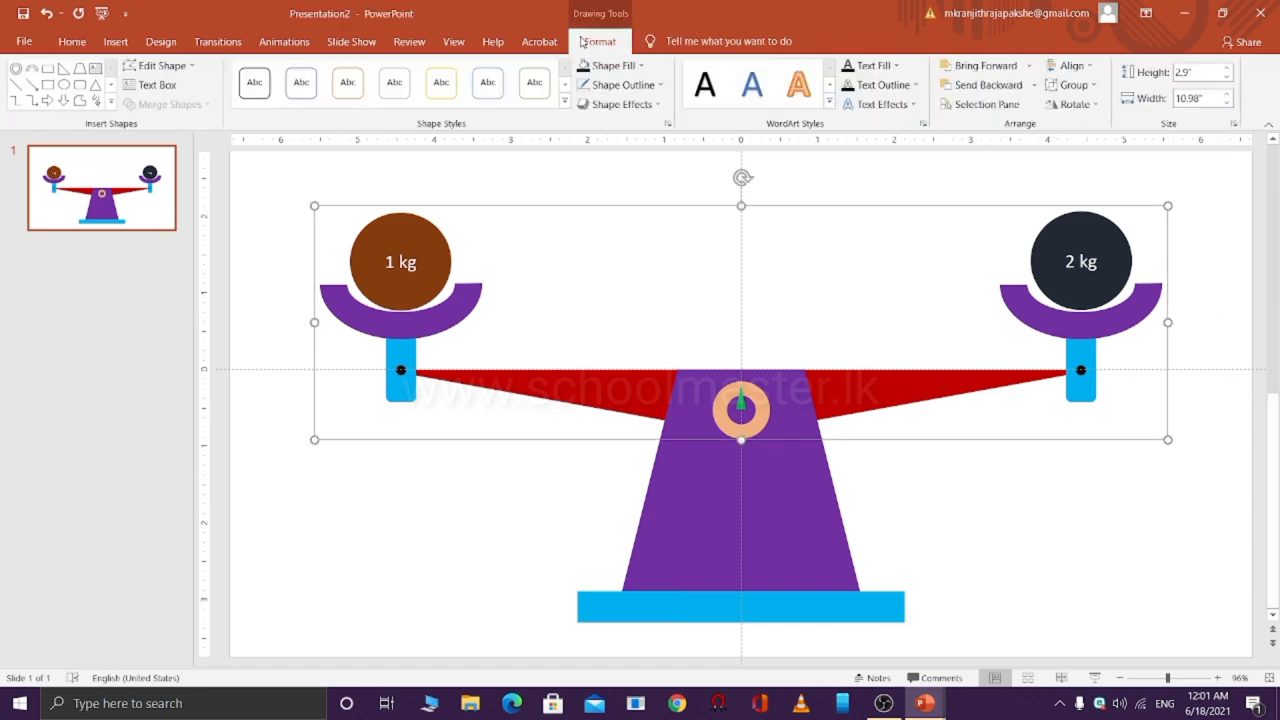
left_click(273, 43)
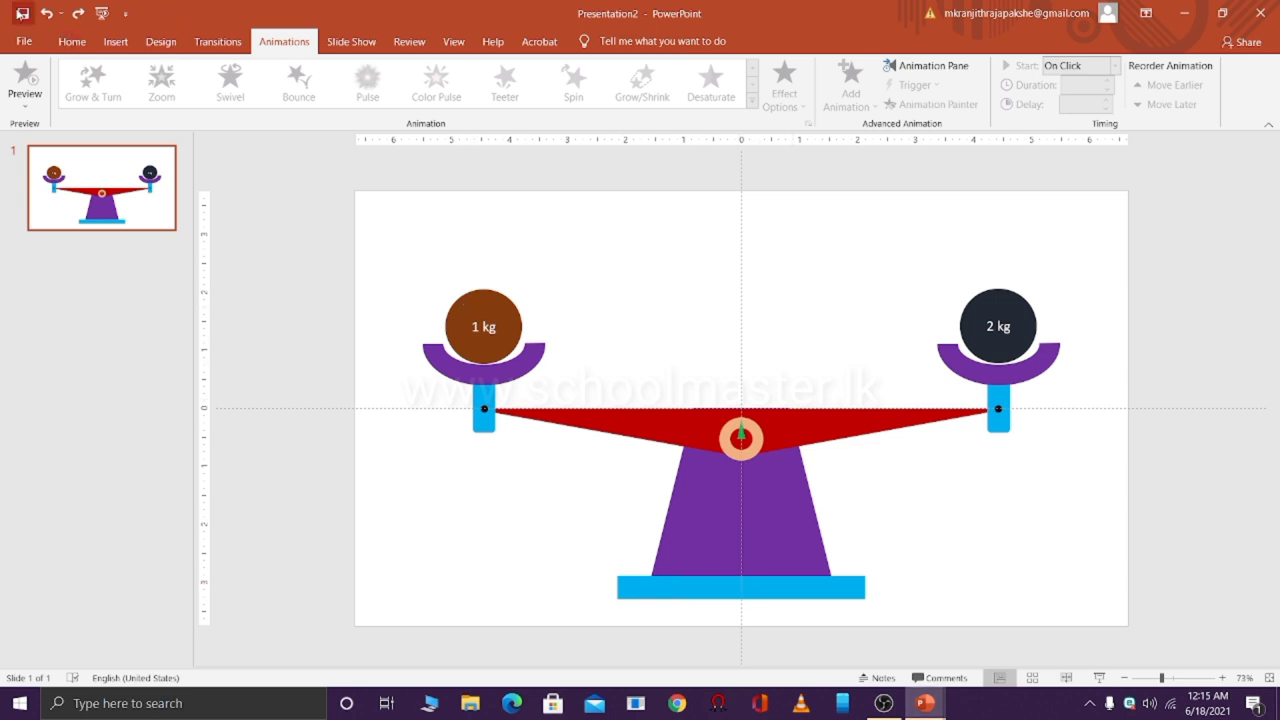
left_click(46, 14)
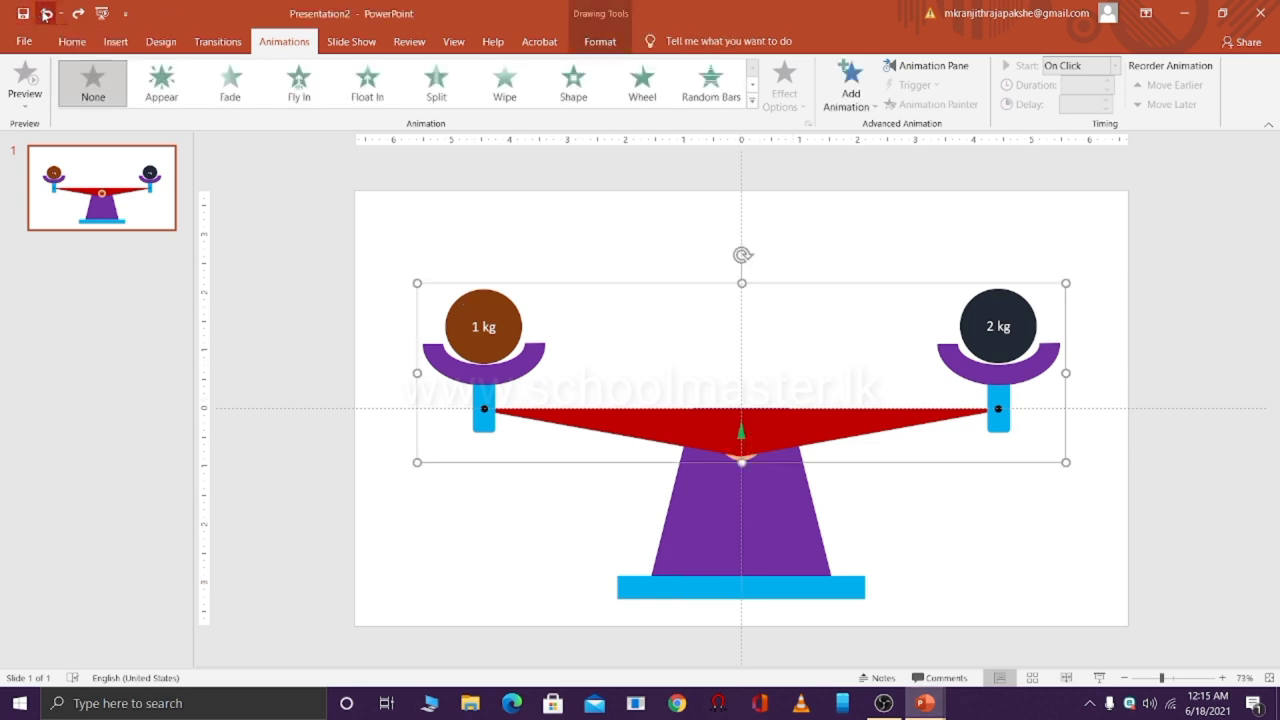
left_click(77, 13)
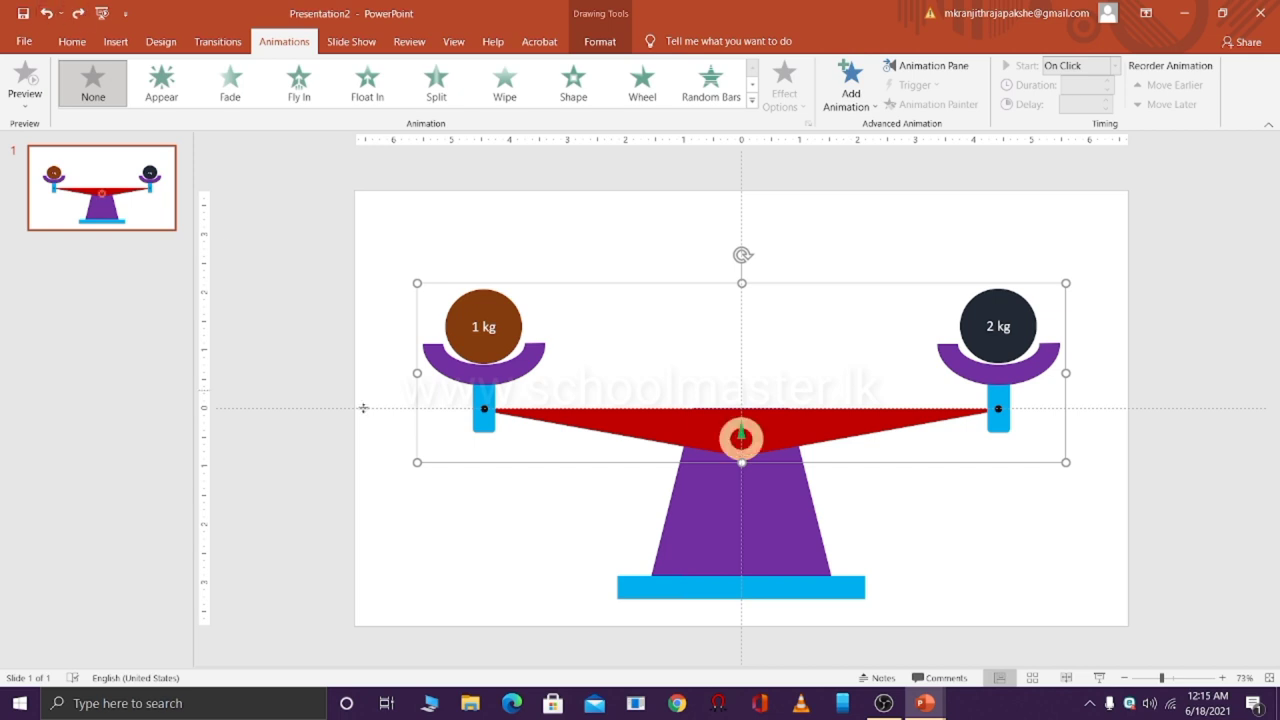
left_click(72, 41)
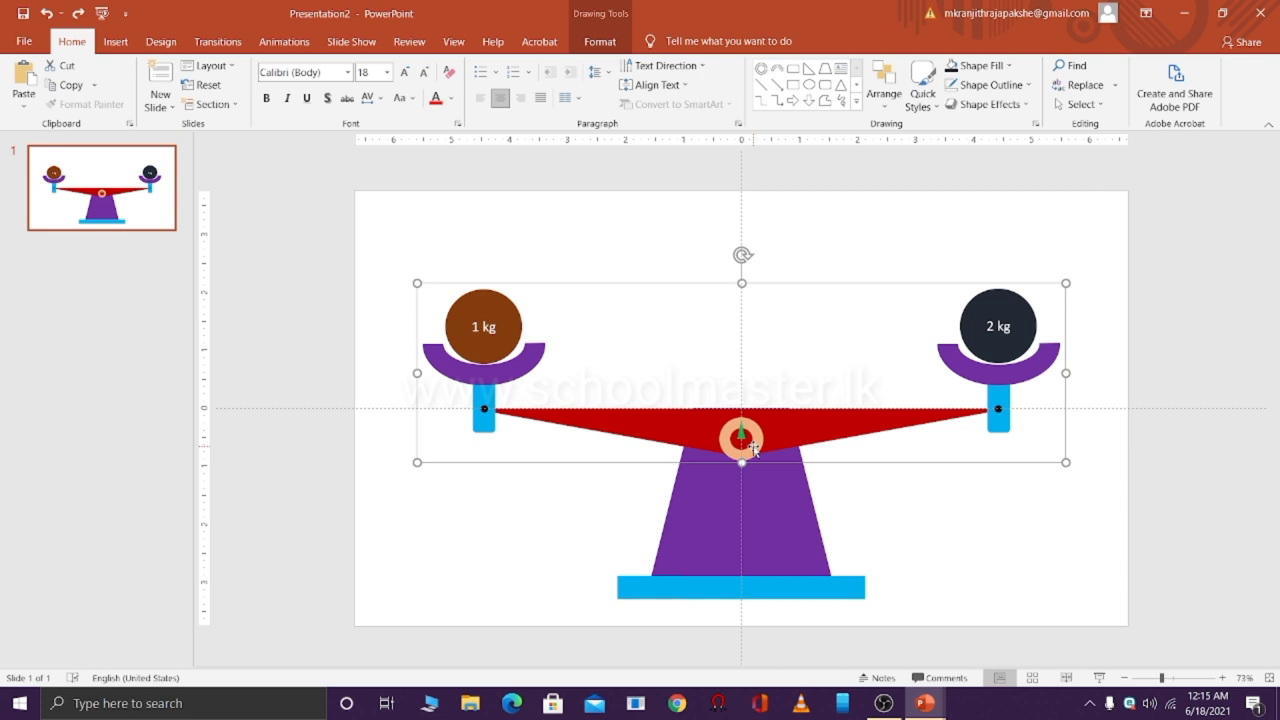
left_click(1002, 538)
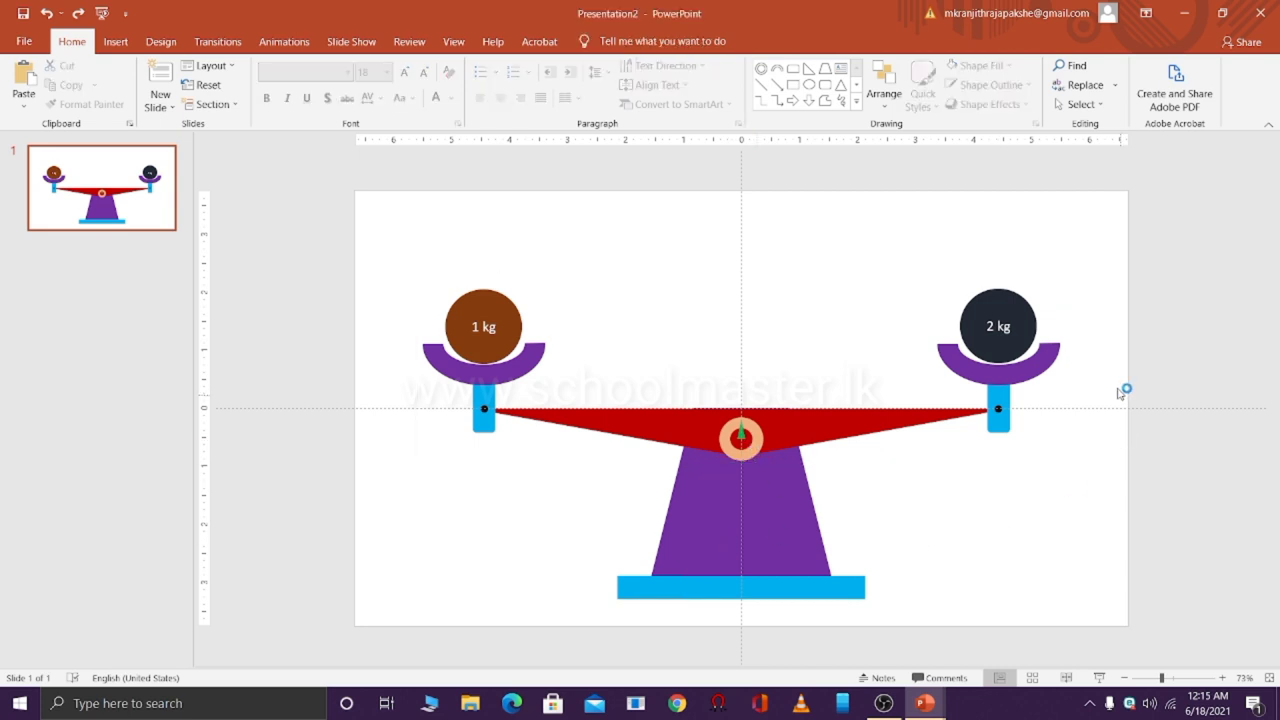
left_click(1003, 340)
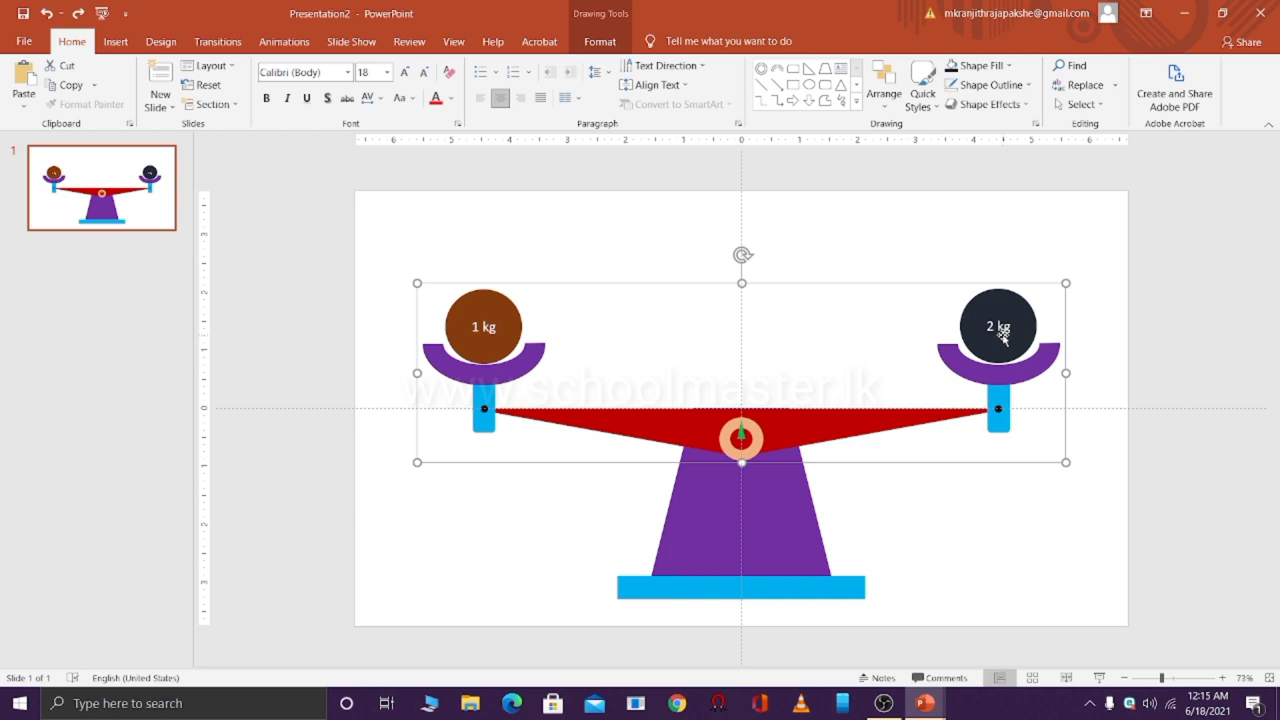
left_click(1088, 509)
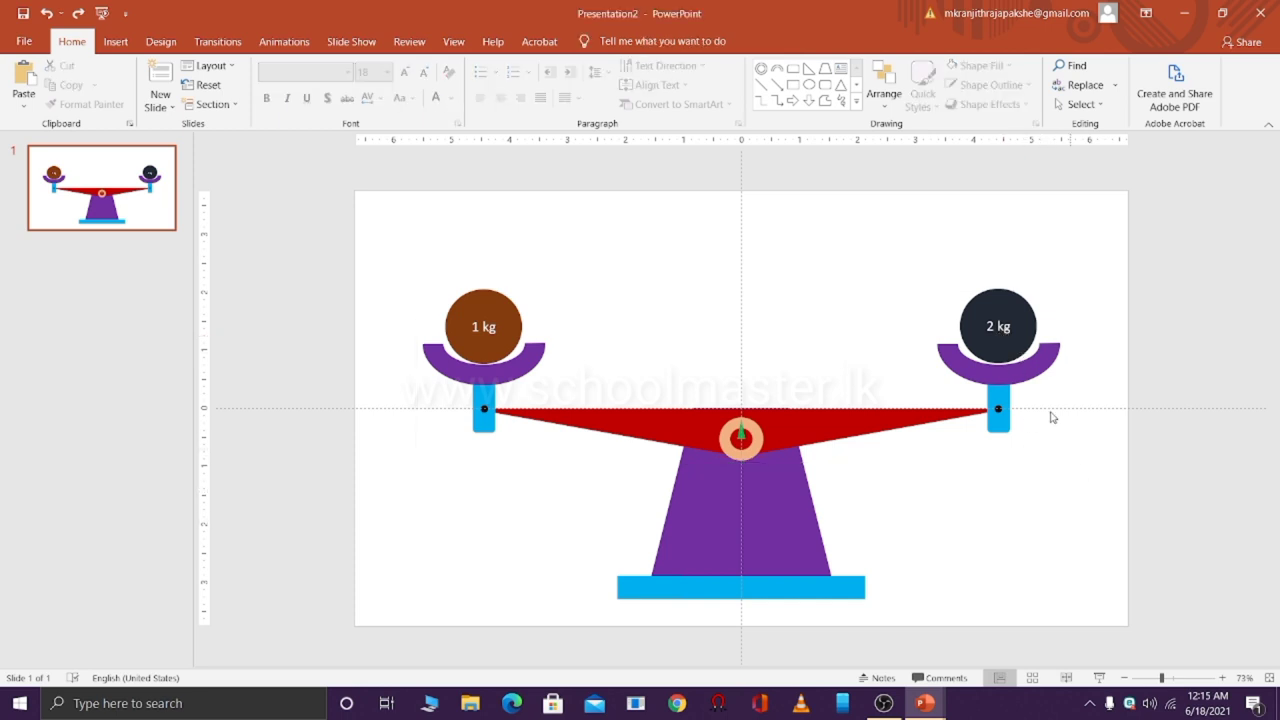
left_click(1015, 360)
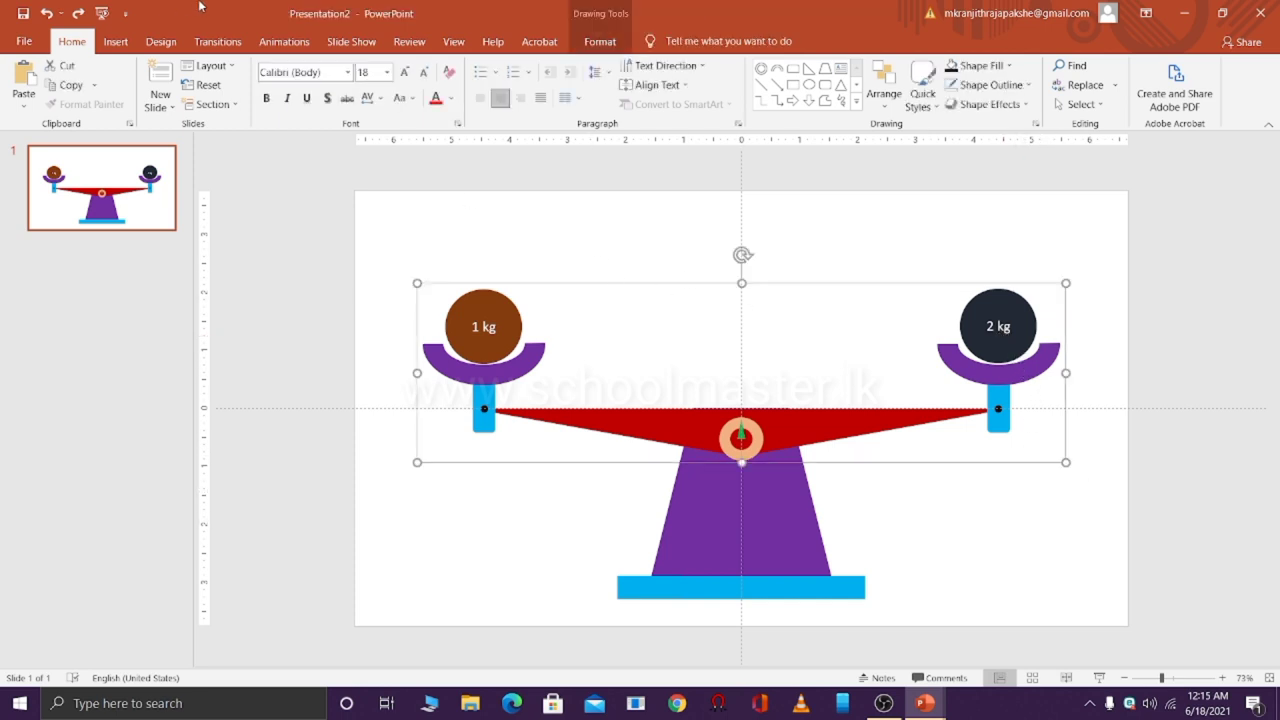
left_click(267, 45)
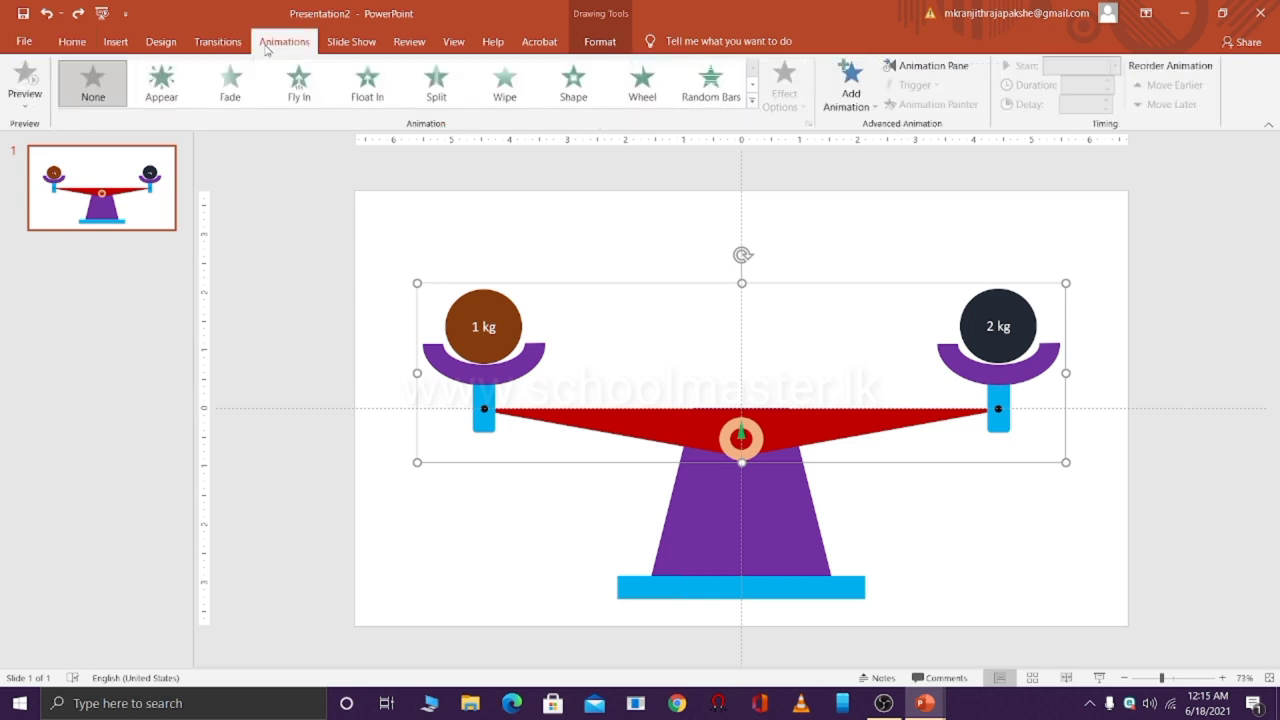
Look through the Animation Pane and Add Animation gallery without applying an effect
left_click(910, 65)
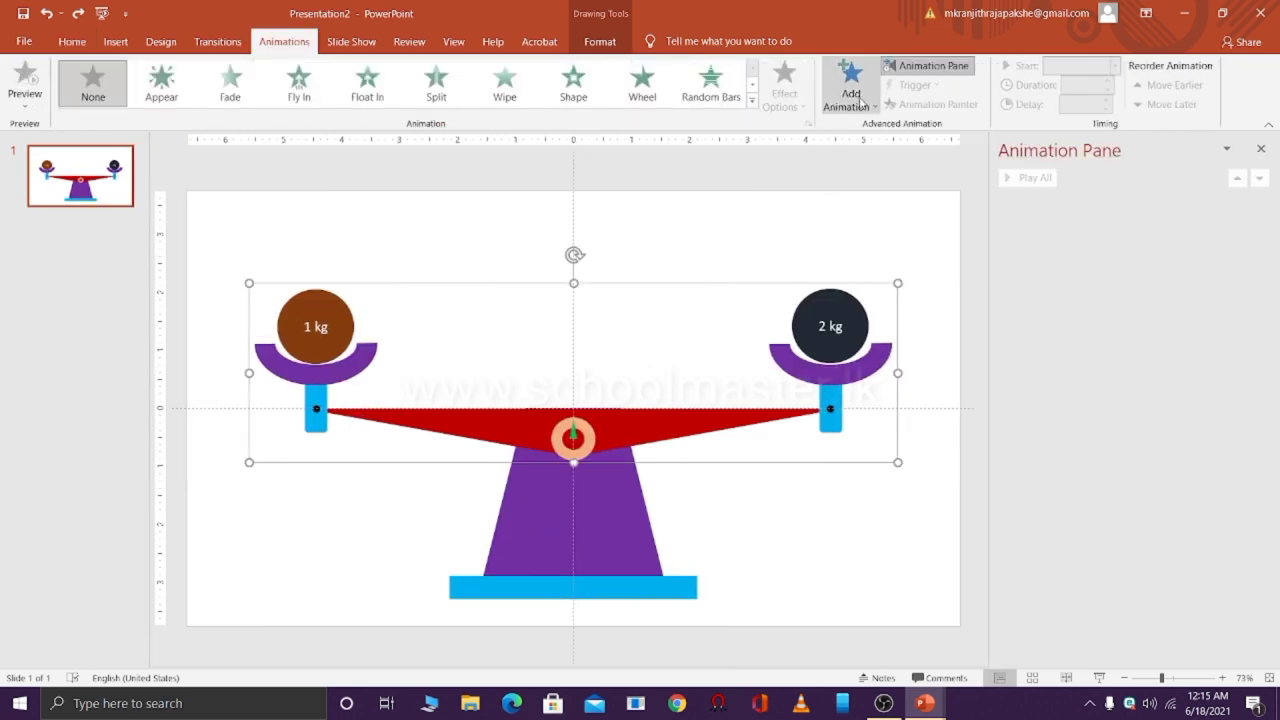
left_click(858, 100)
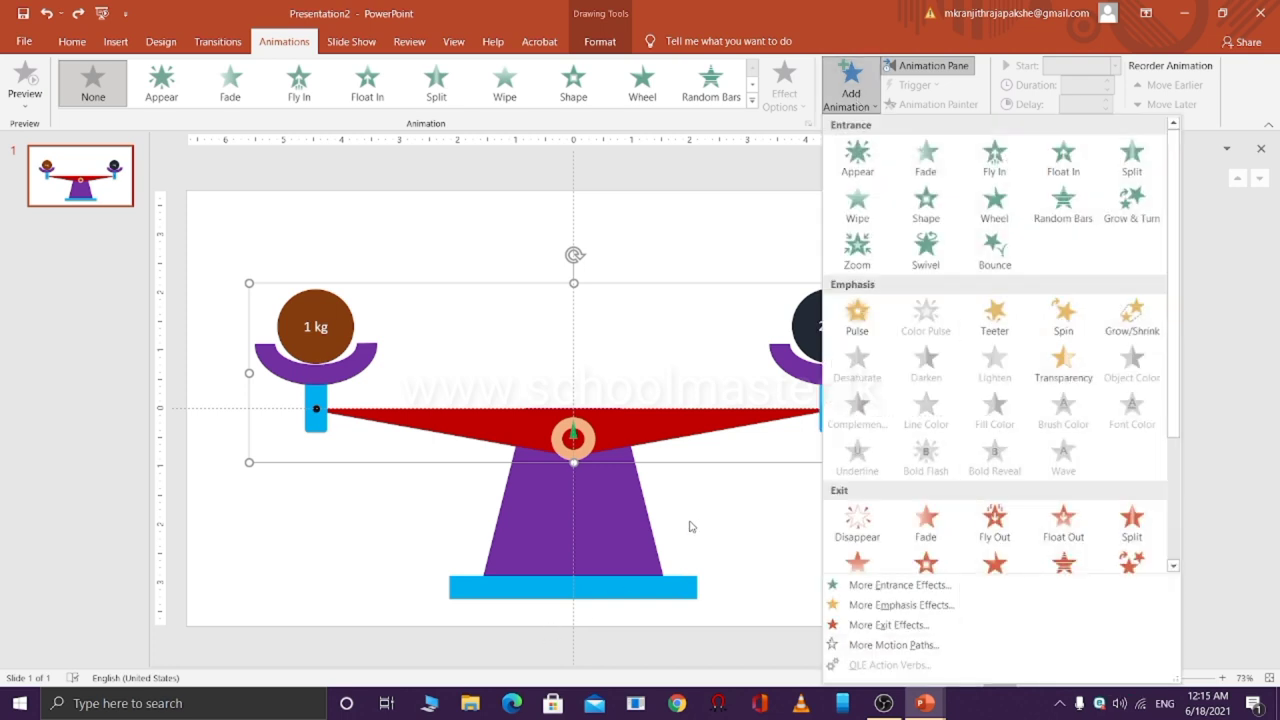
left_click(689, 526)
left_click(903, 533)
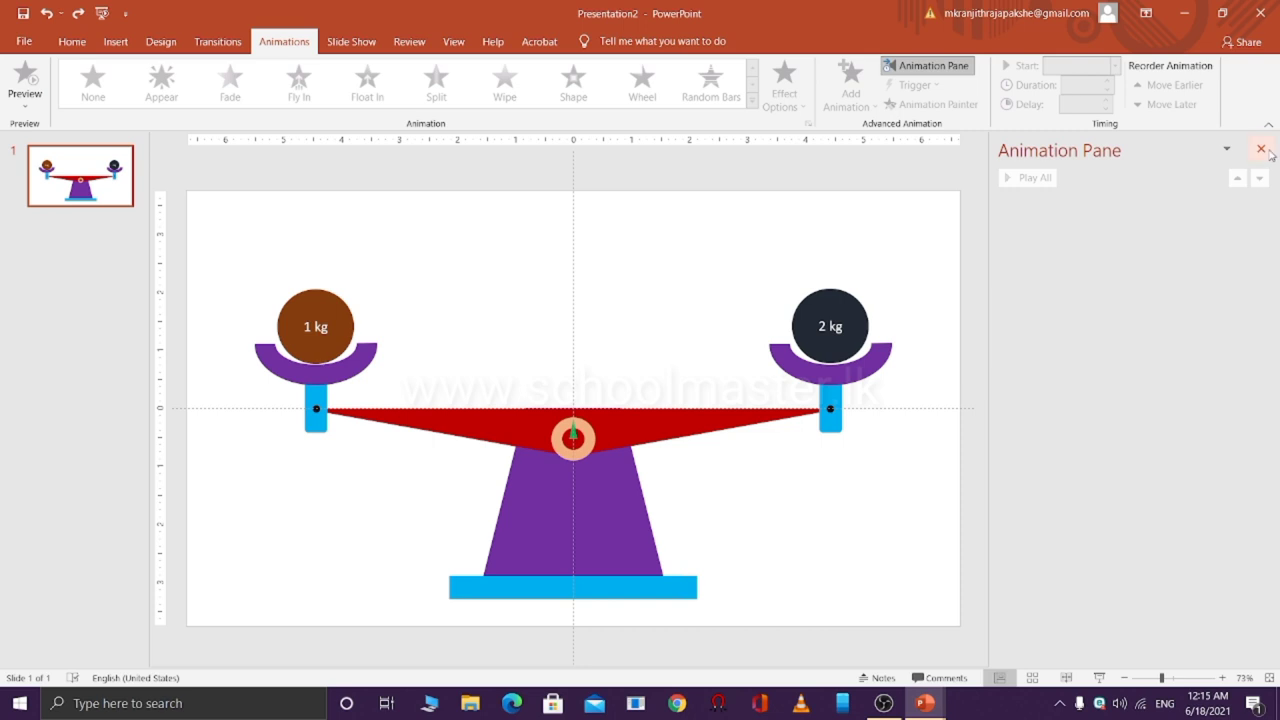
left_click(1262, 149)
Apply a Spin emphasis to both the beam group and the pivot pointer
left_click(1019, 335)
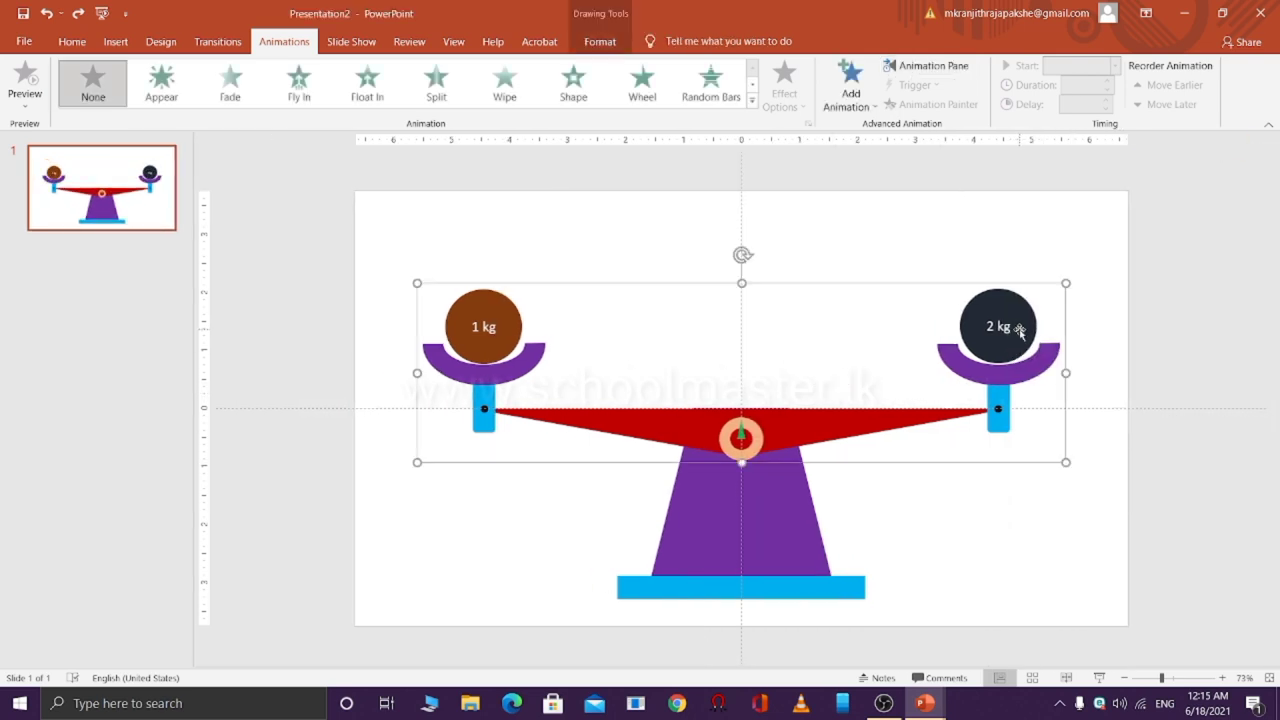
left_click(742, 436)
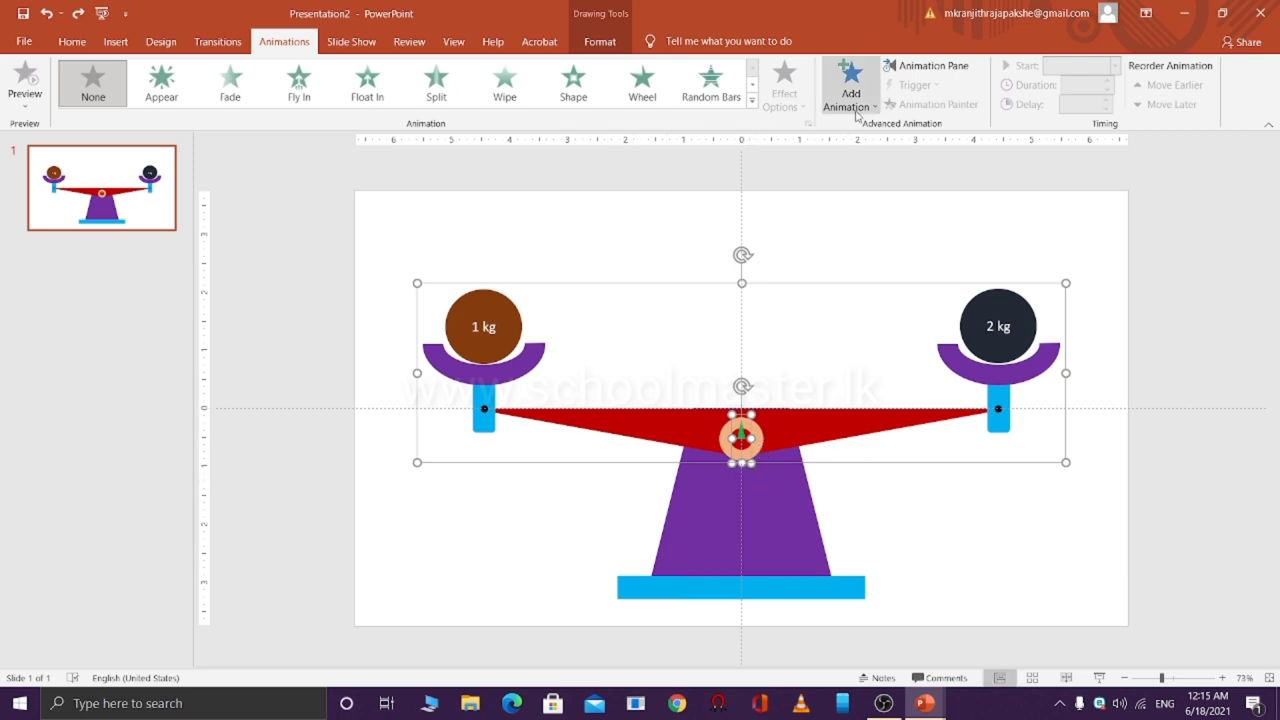
left_click(926, 65)
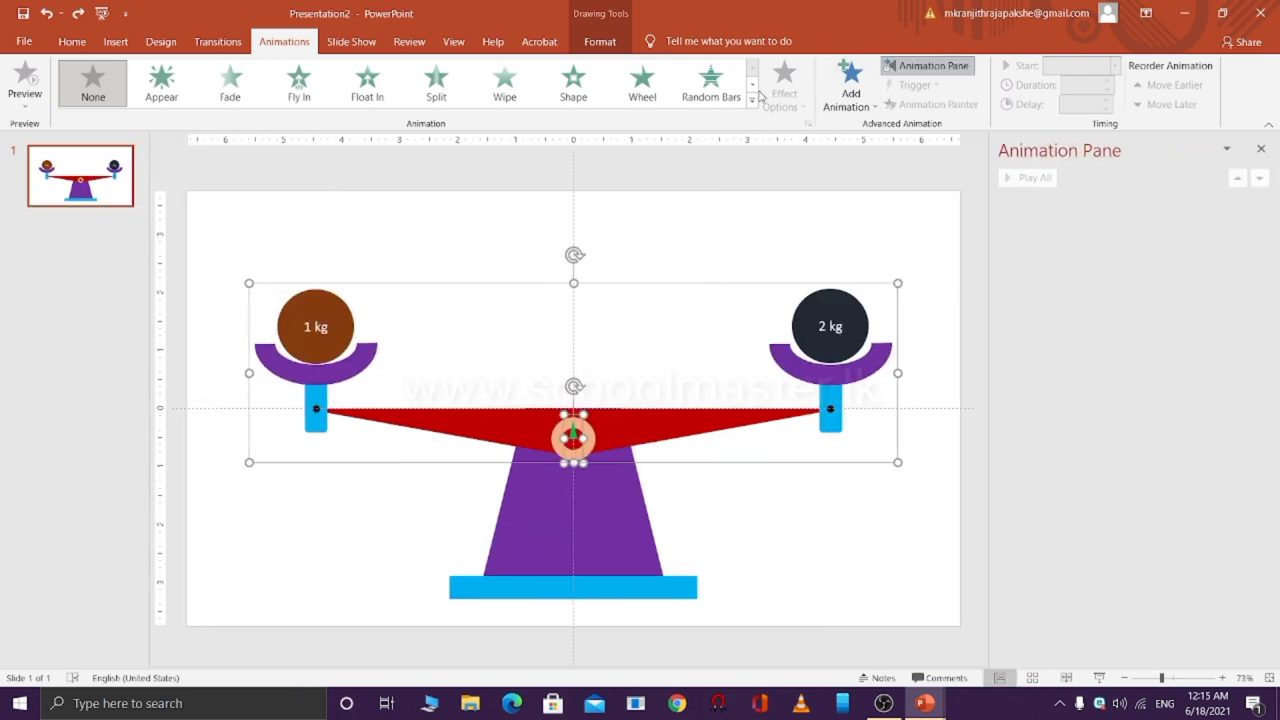
left_click(850, 95)
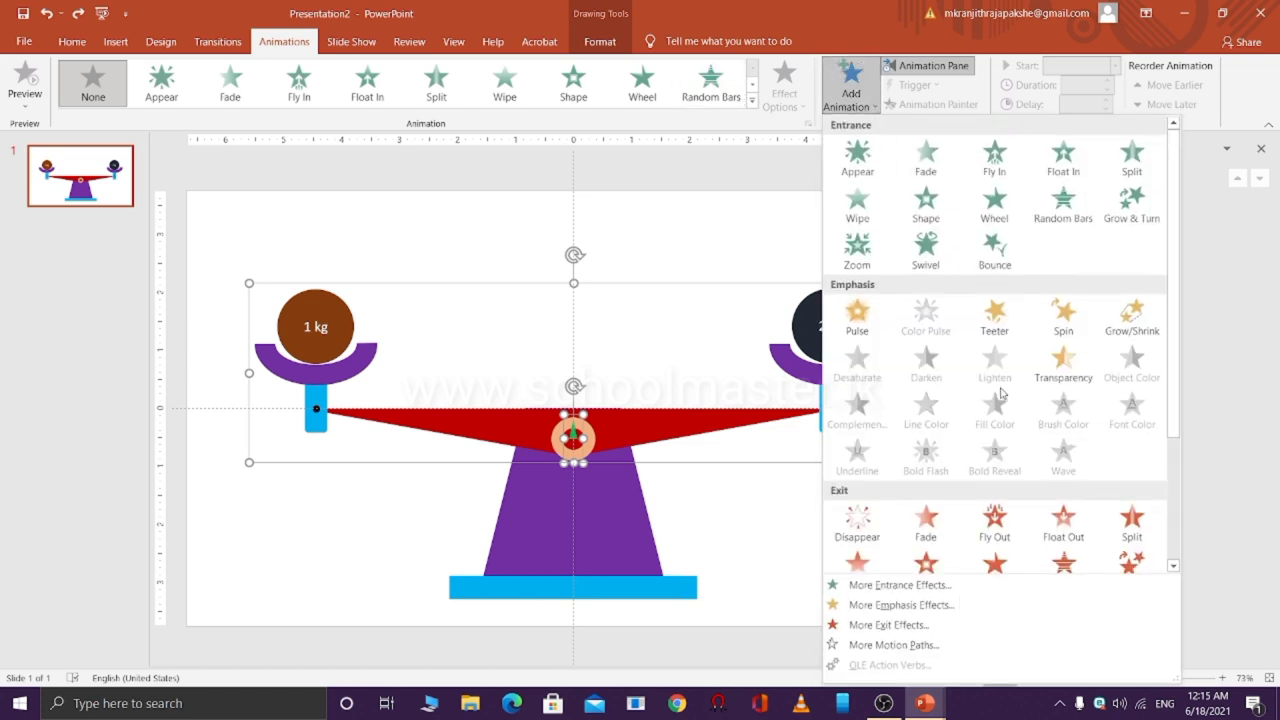
left_click(1063, 316)
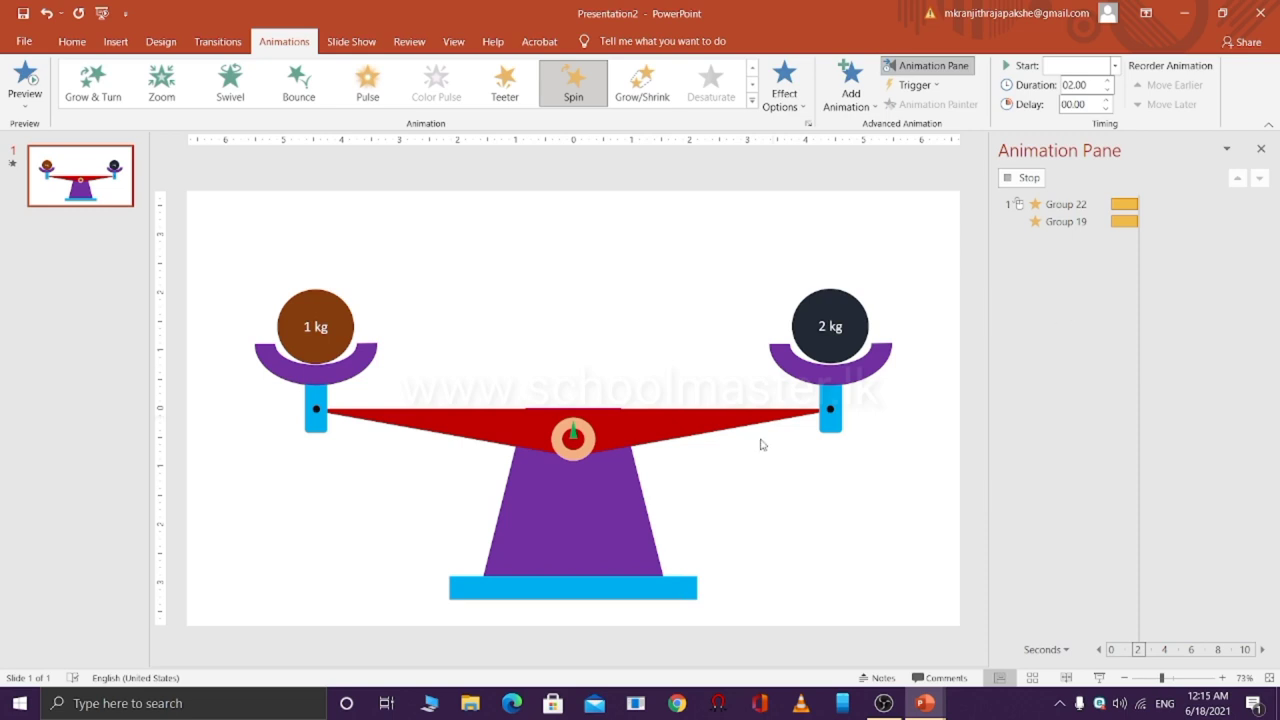
Set Group 22's Spin amount to a custom 10° clockwise
left_click(1080, 205)
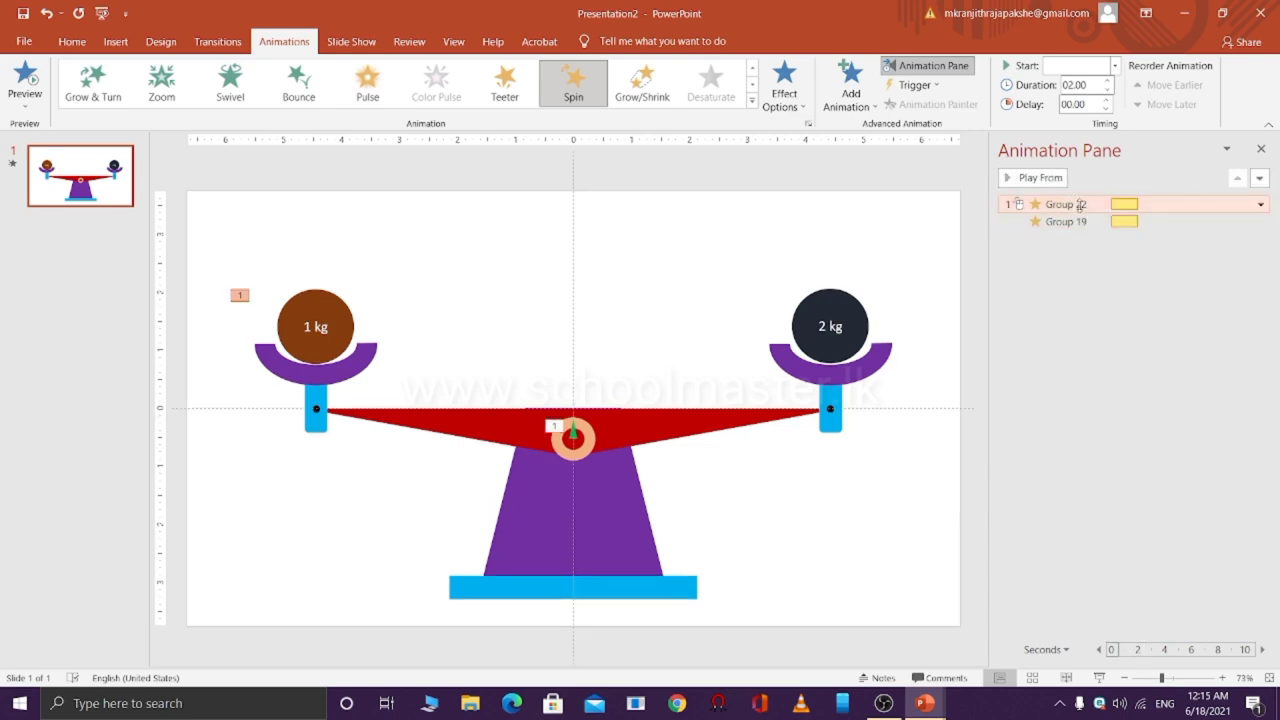
double_click(1080, 205)
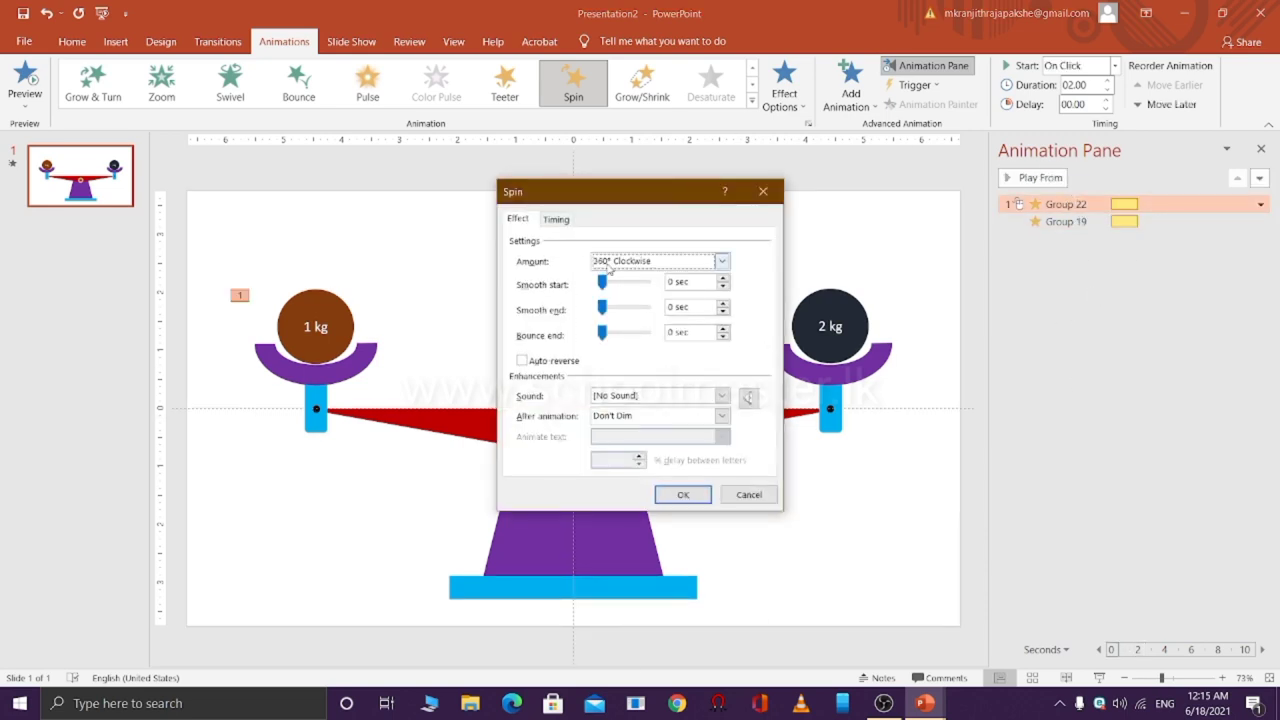
left_click(608, 265)
left_click(681, 355)
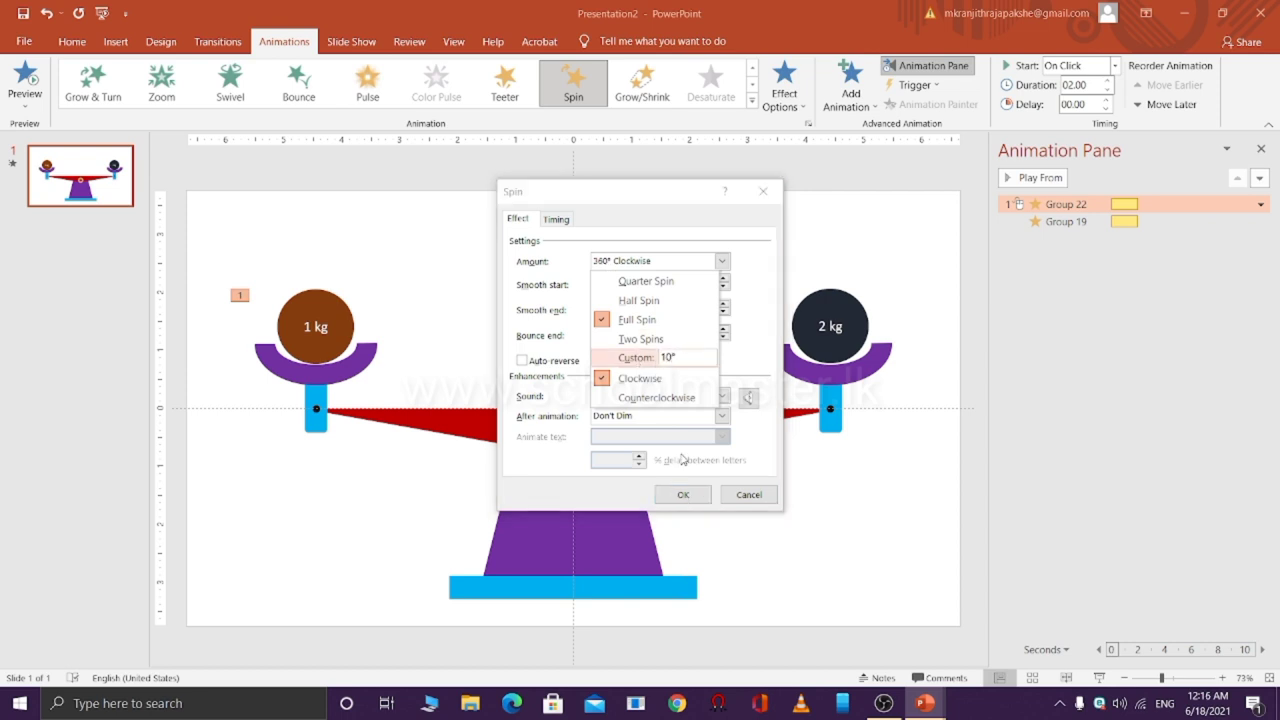
key("Return")
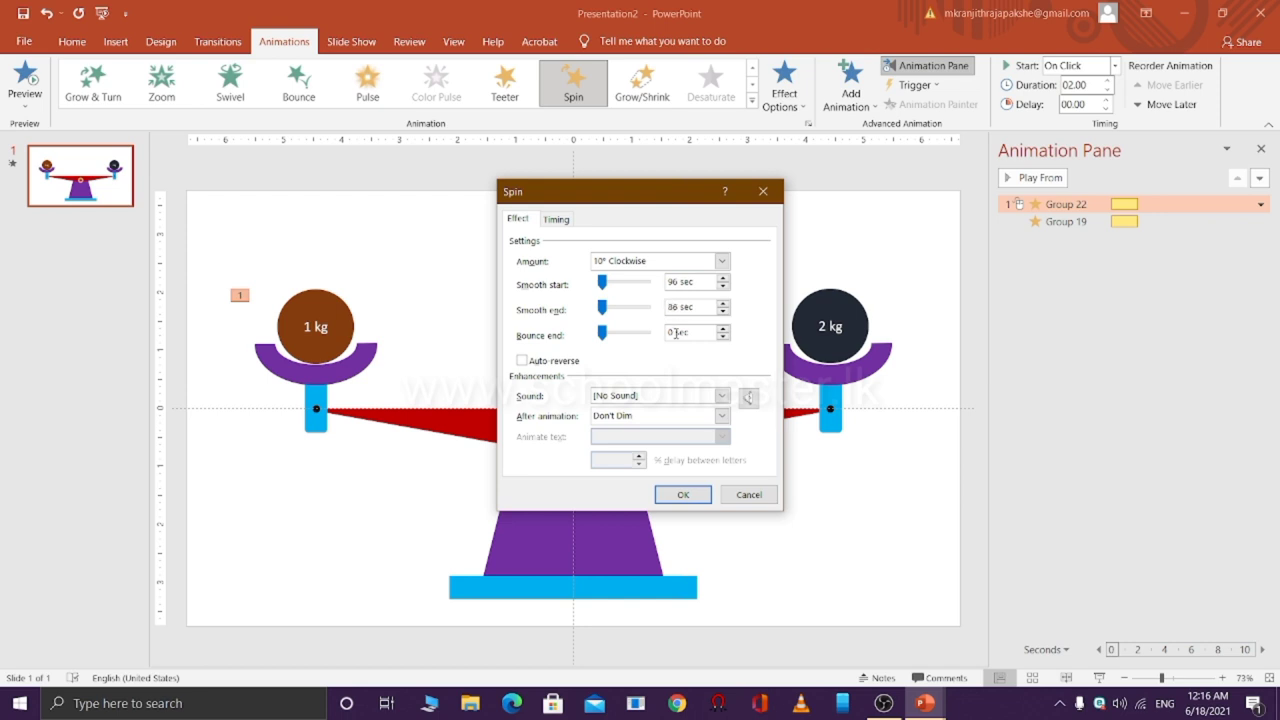
left_click(563, 365)
Give Group 22's Spin a 3-second duration, repeating until the end of the slide
left_click(555, 220)
left_click(680, 286)
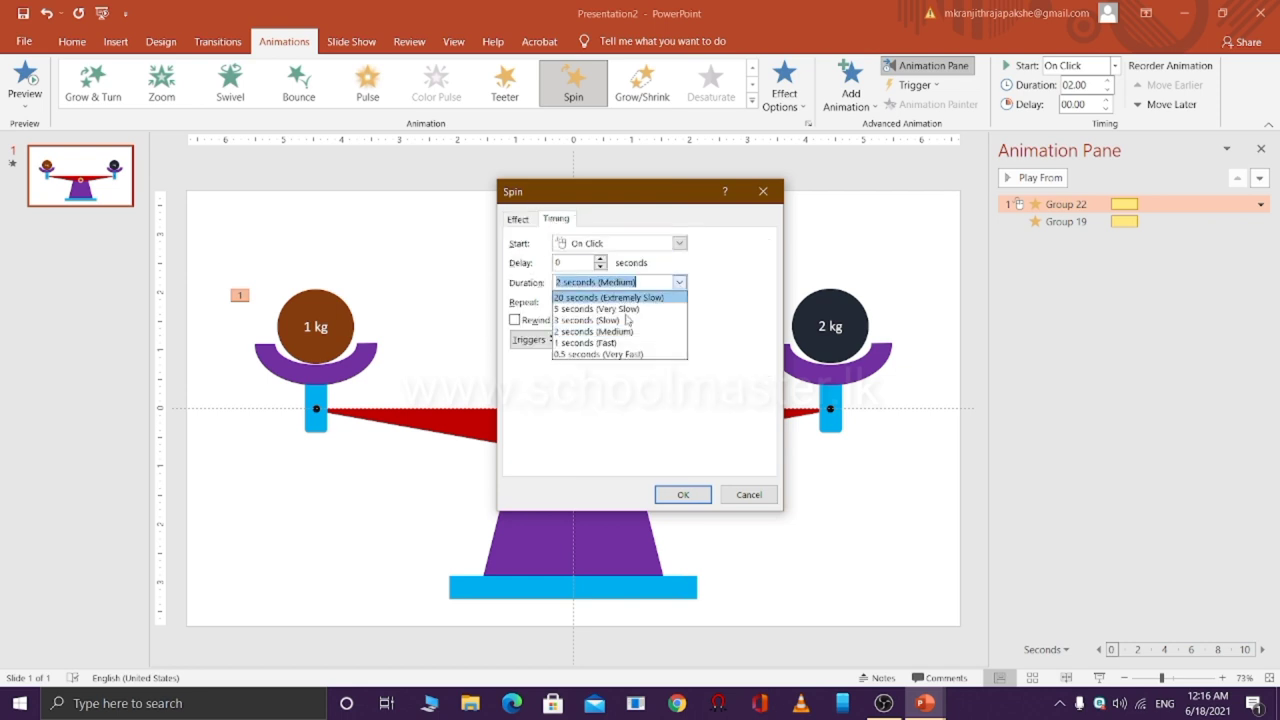
left_click(585, 320)
left_click(680, 302)
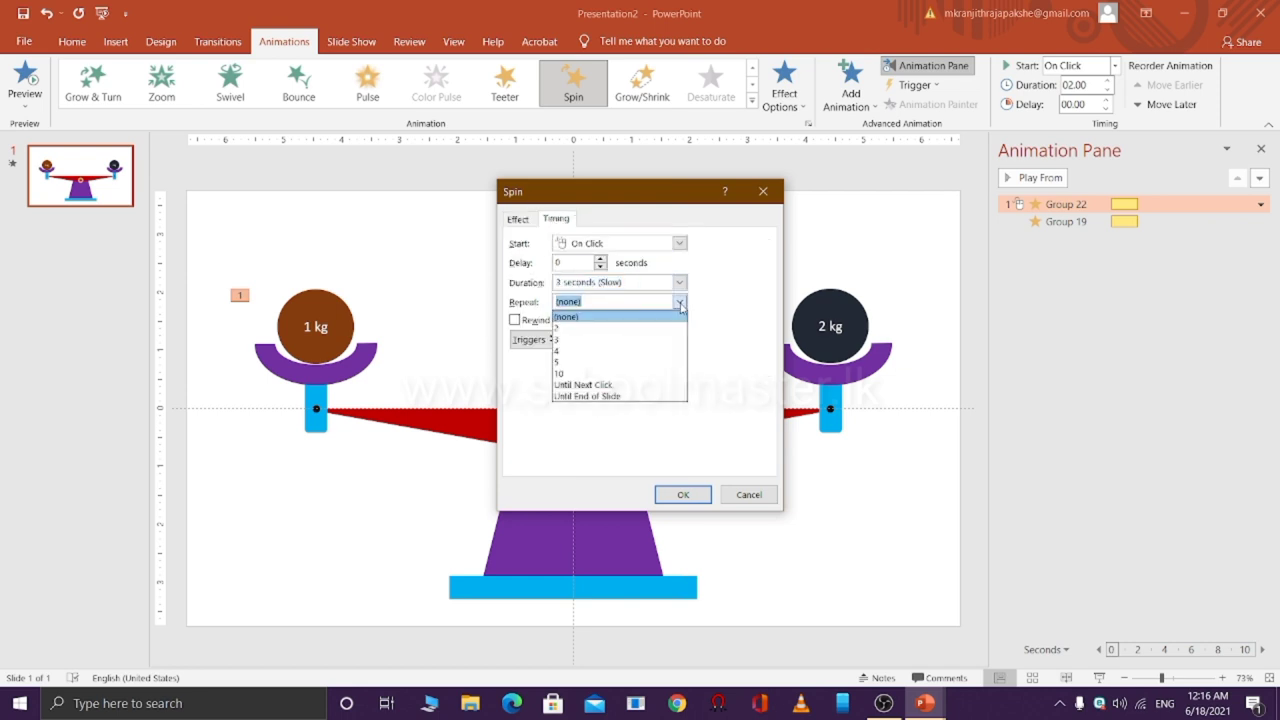
left_click(585, 396)
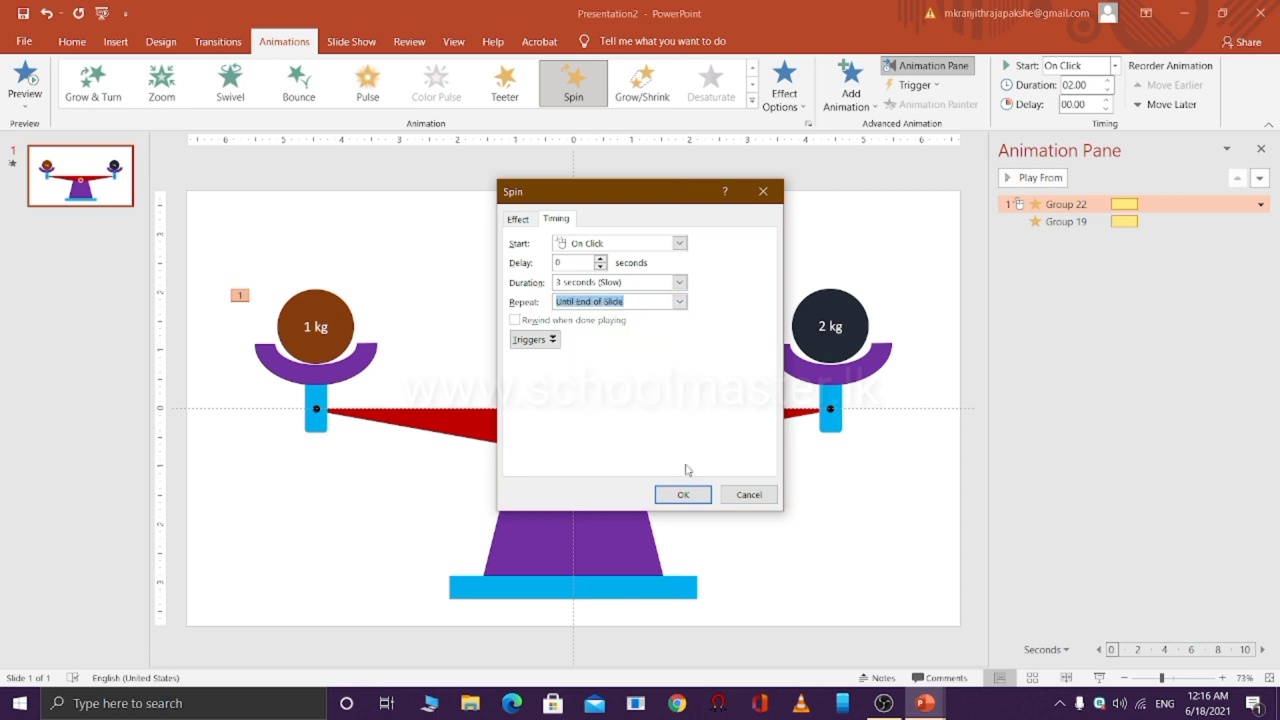
left_click(688, 494)
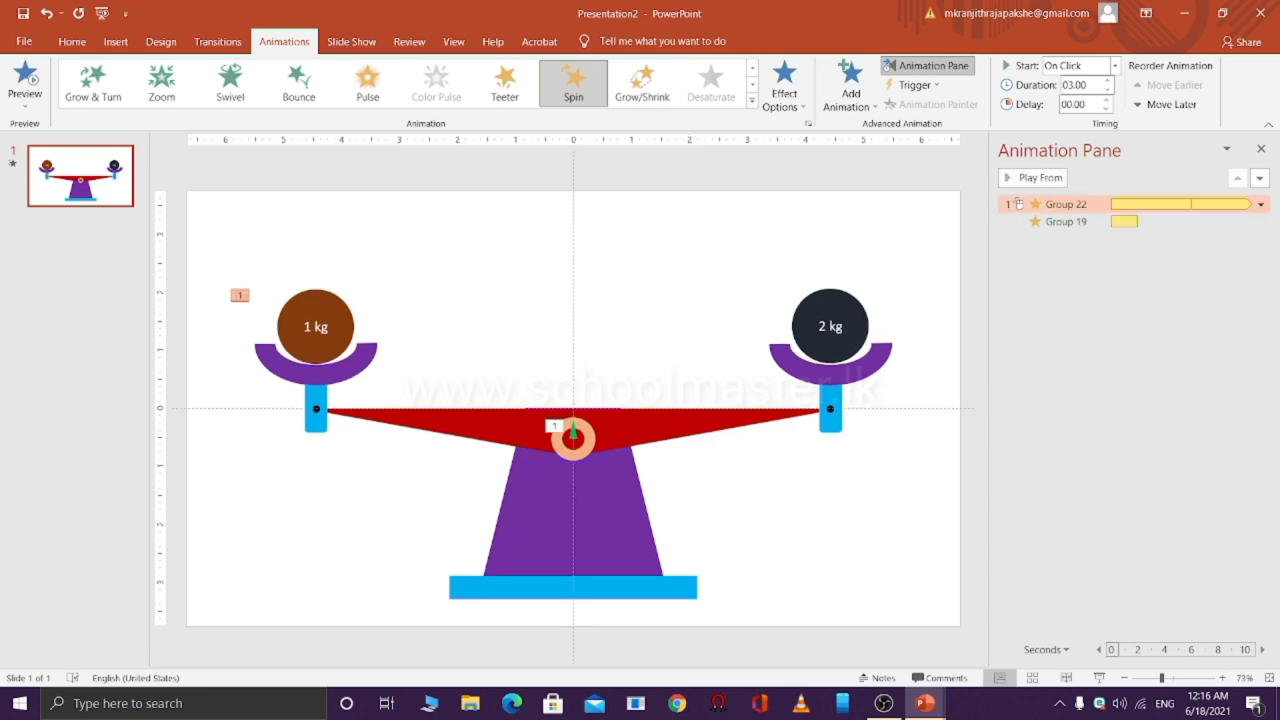
left_click(1099, 677)
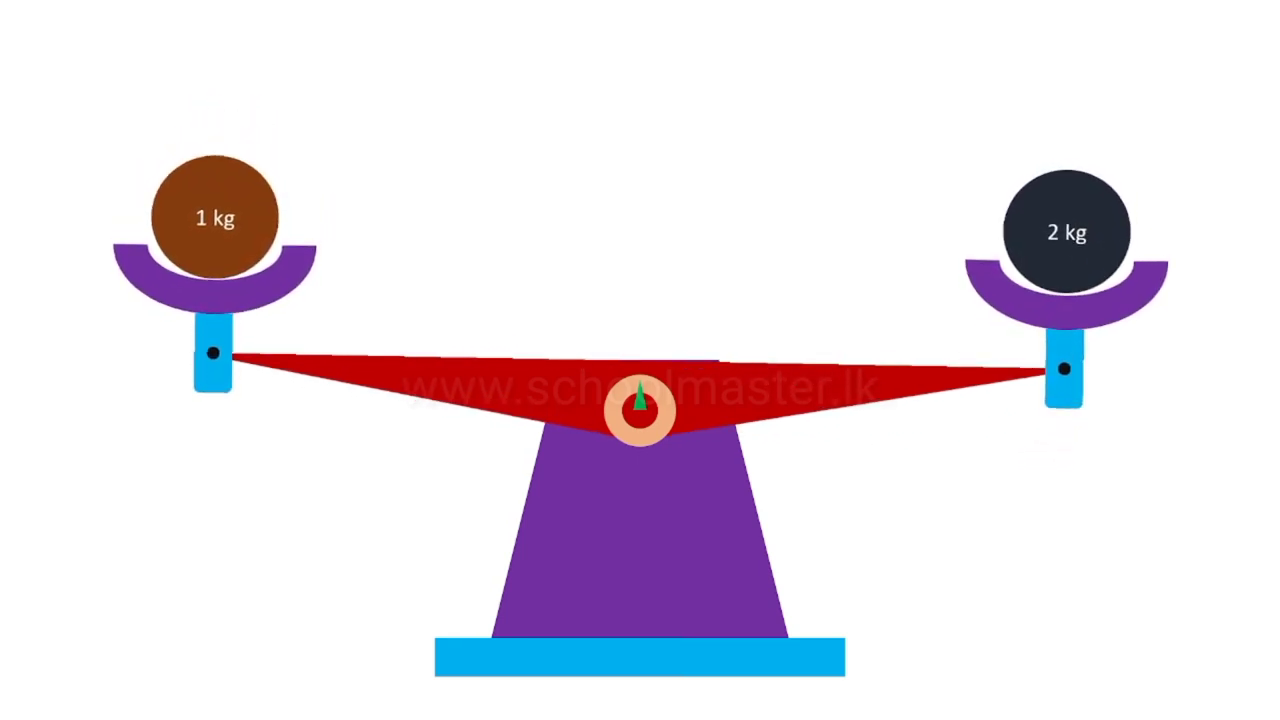
key("Escape")
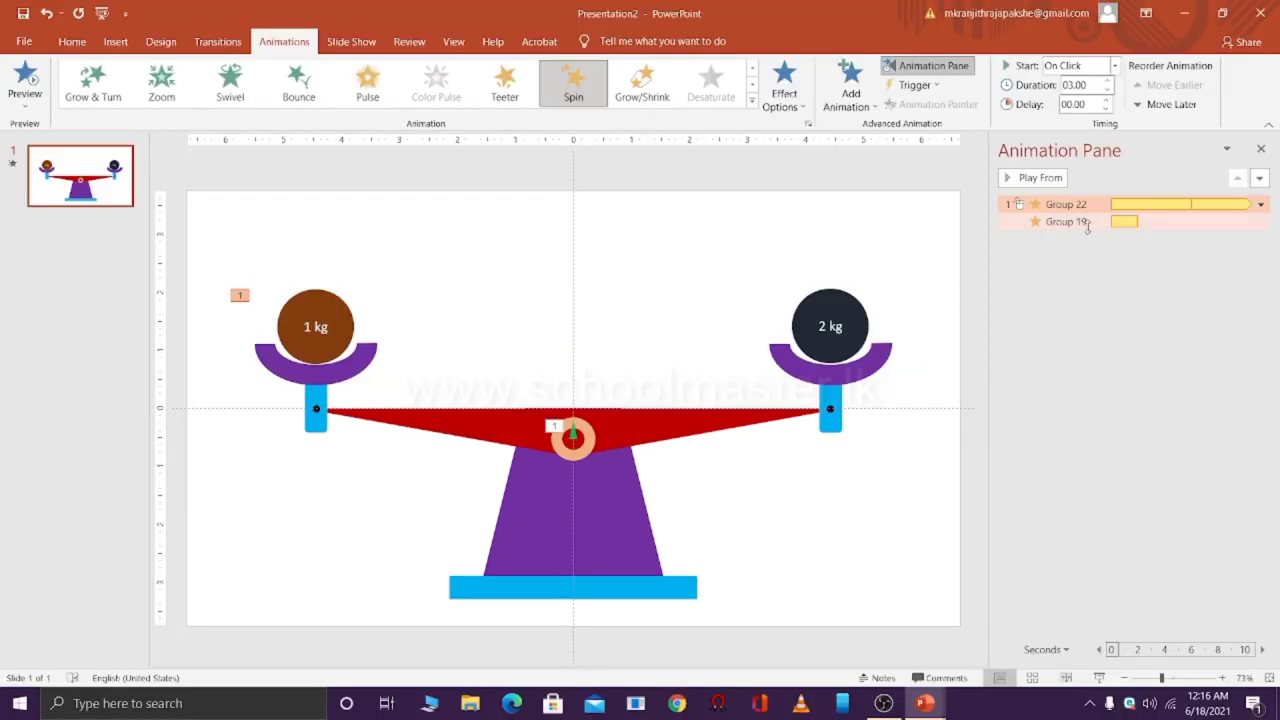
Set Group 19's Spin to a custom 15° turn with auto-reverse
left_click(1083, 222)
double_click(1083, 222)
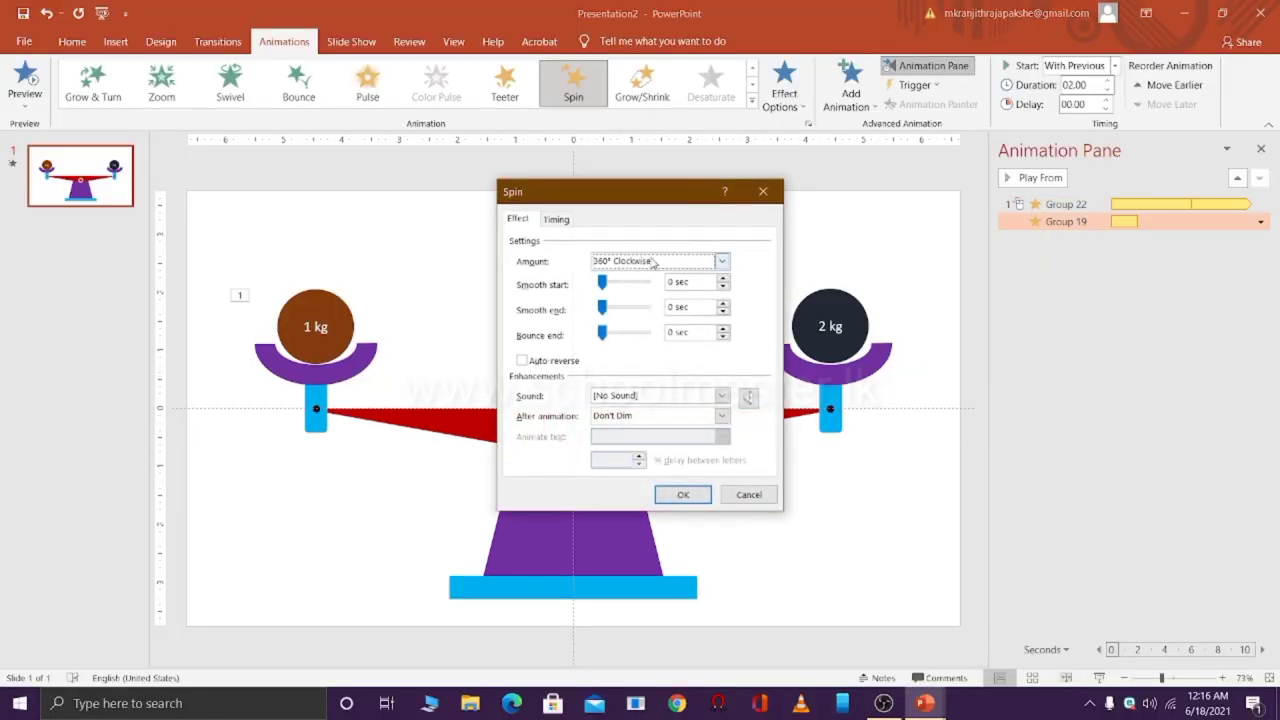
left_click(721, 261)
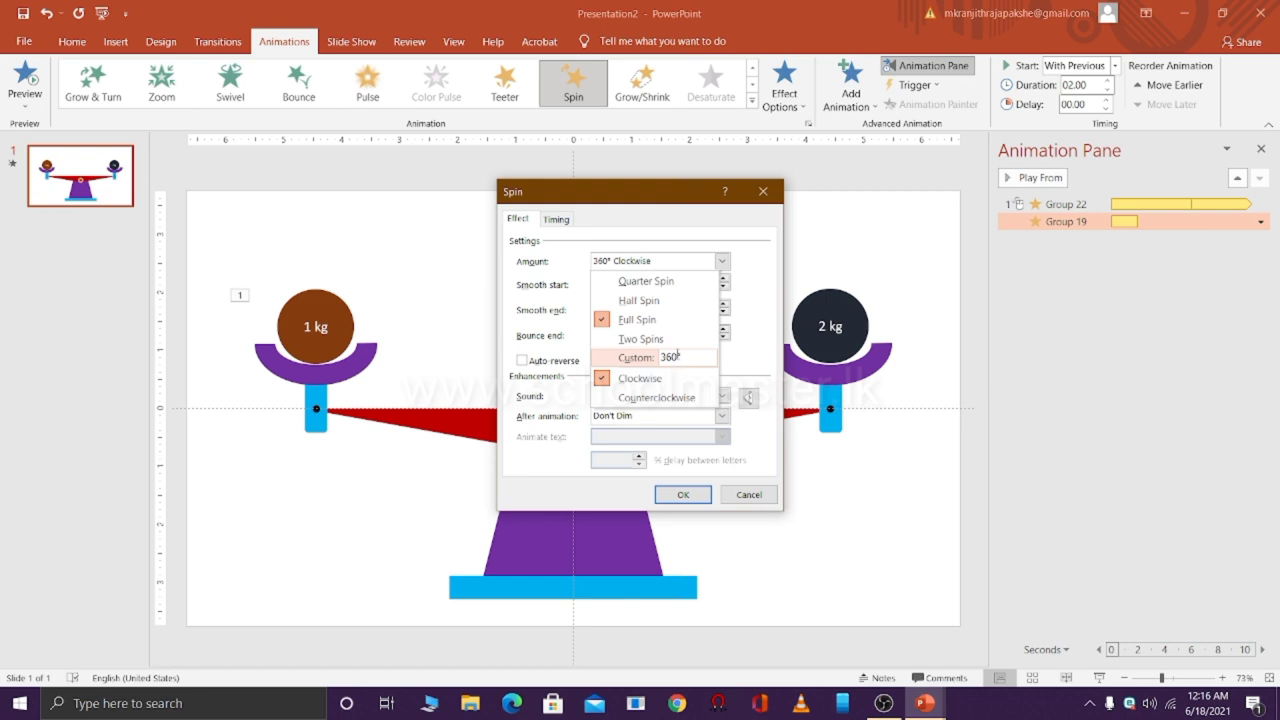
left_click(678, 357)
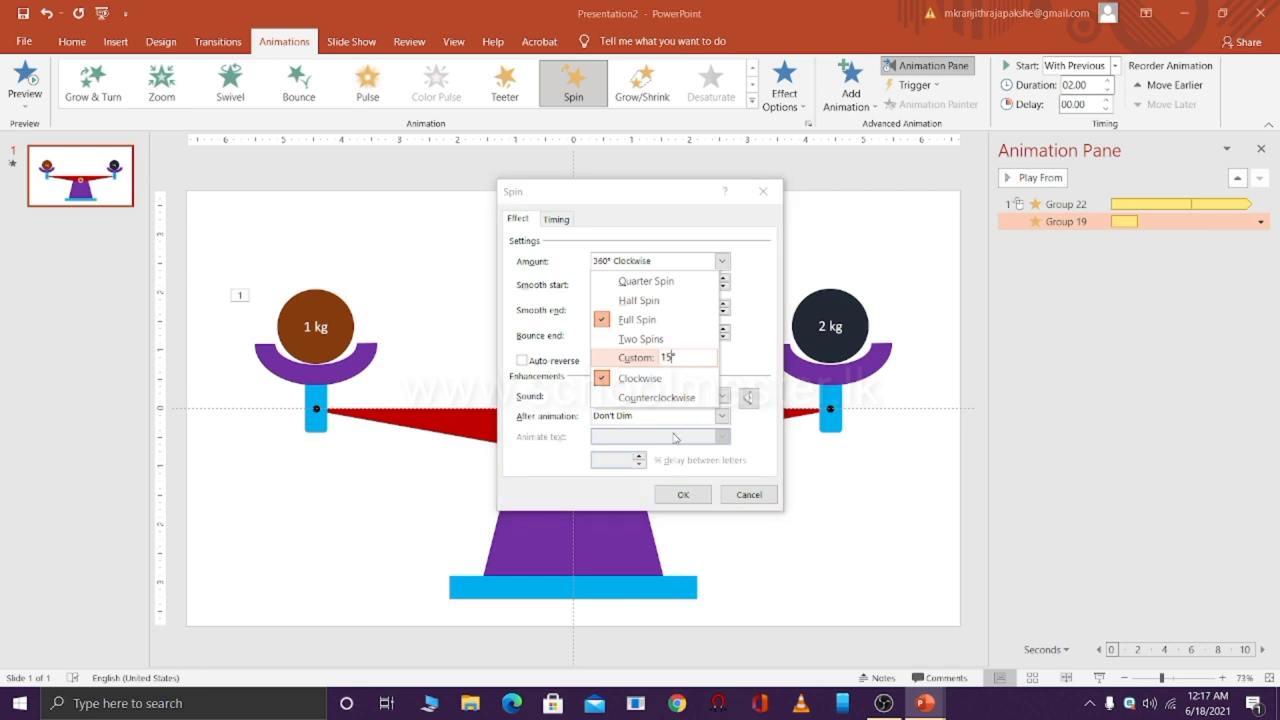
key("Return")
left_click(671, 282)
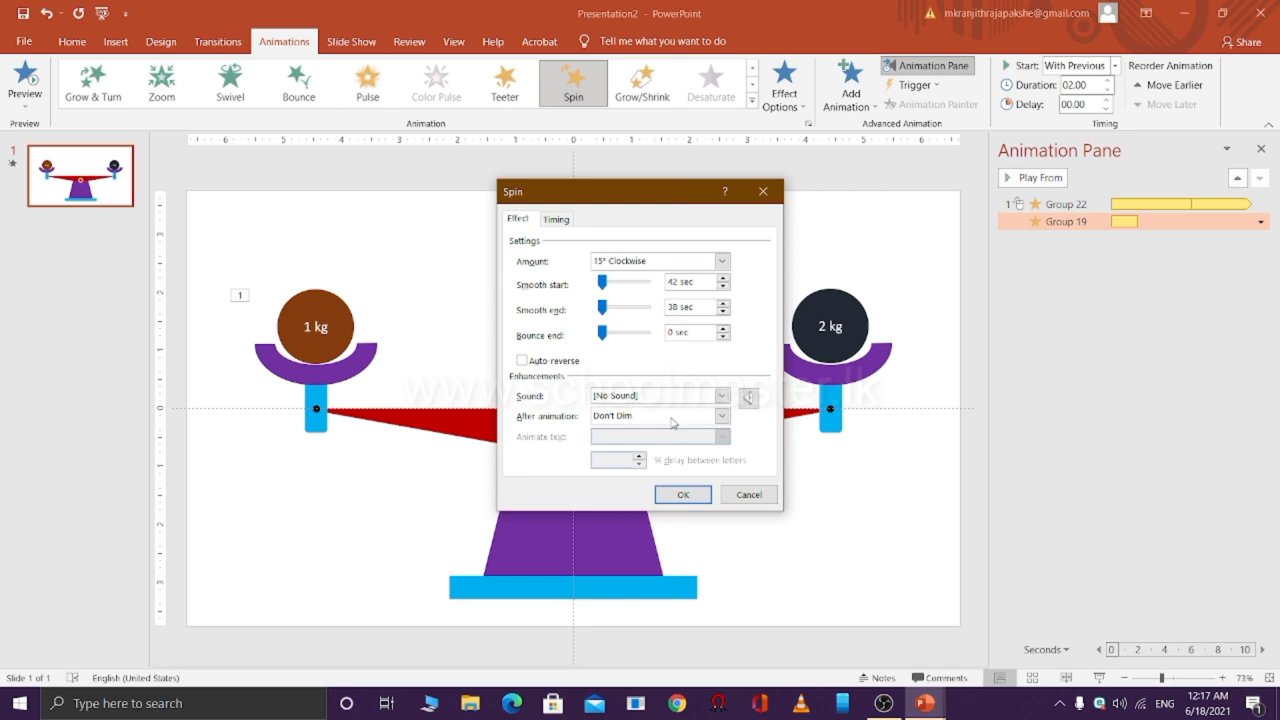
left_click(560, 362)
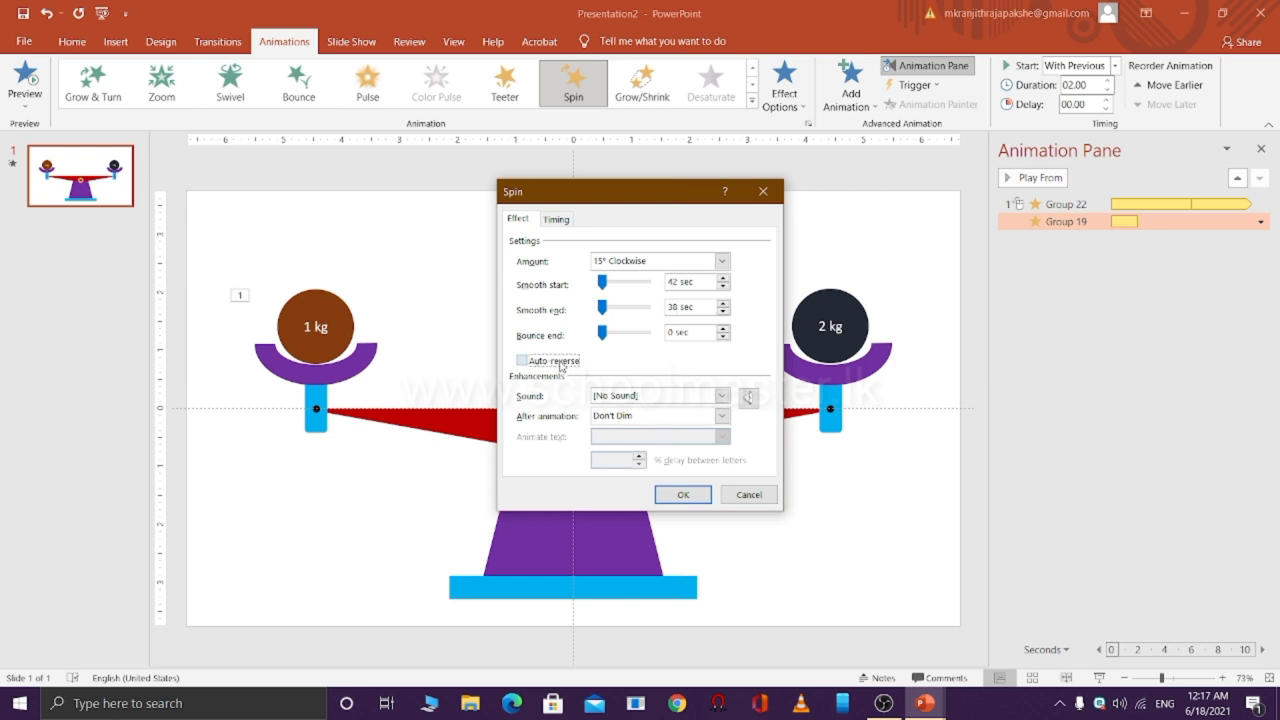
Give Group 19's Spin a 3-second duration, repeating until the end of the slide
left_click(557, 219)
left_click(679, 282)
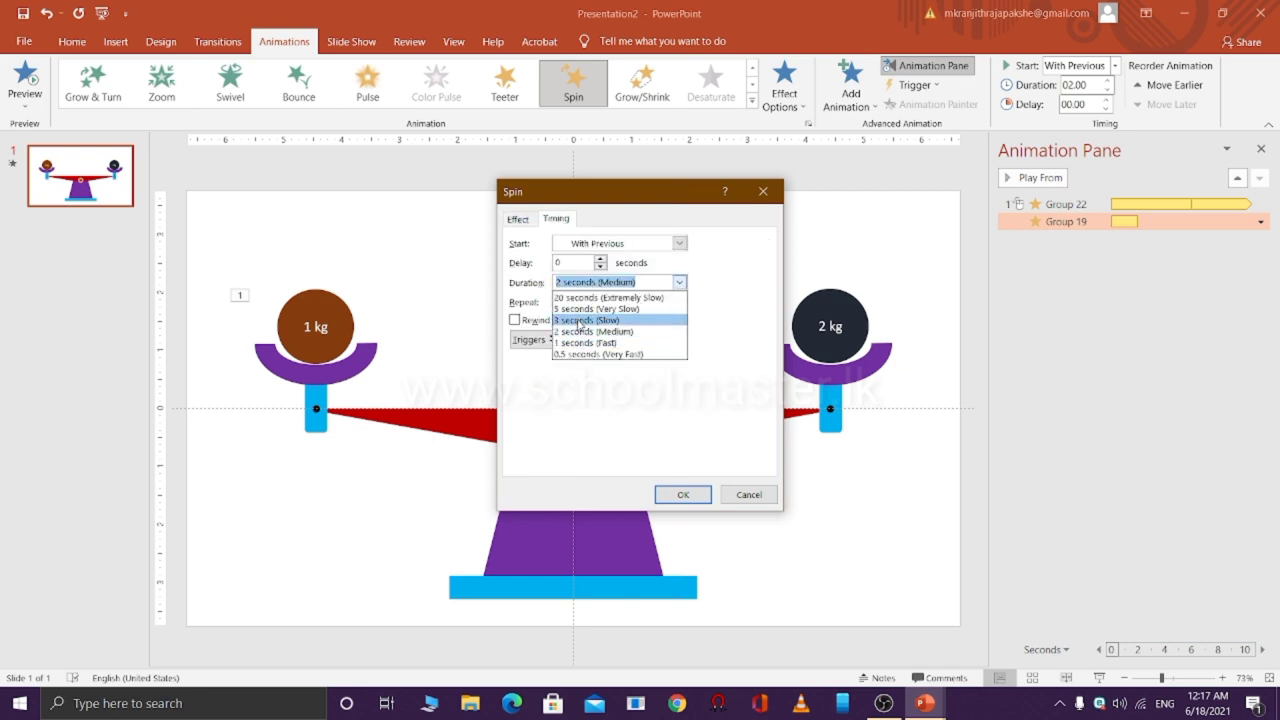
left_click(580, 320)
left_click(679, 303)
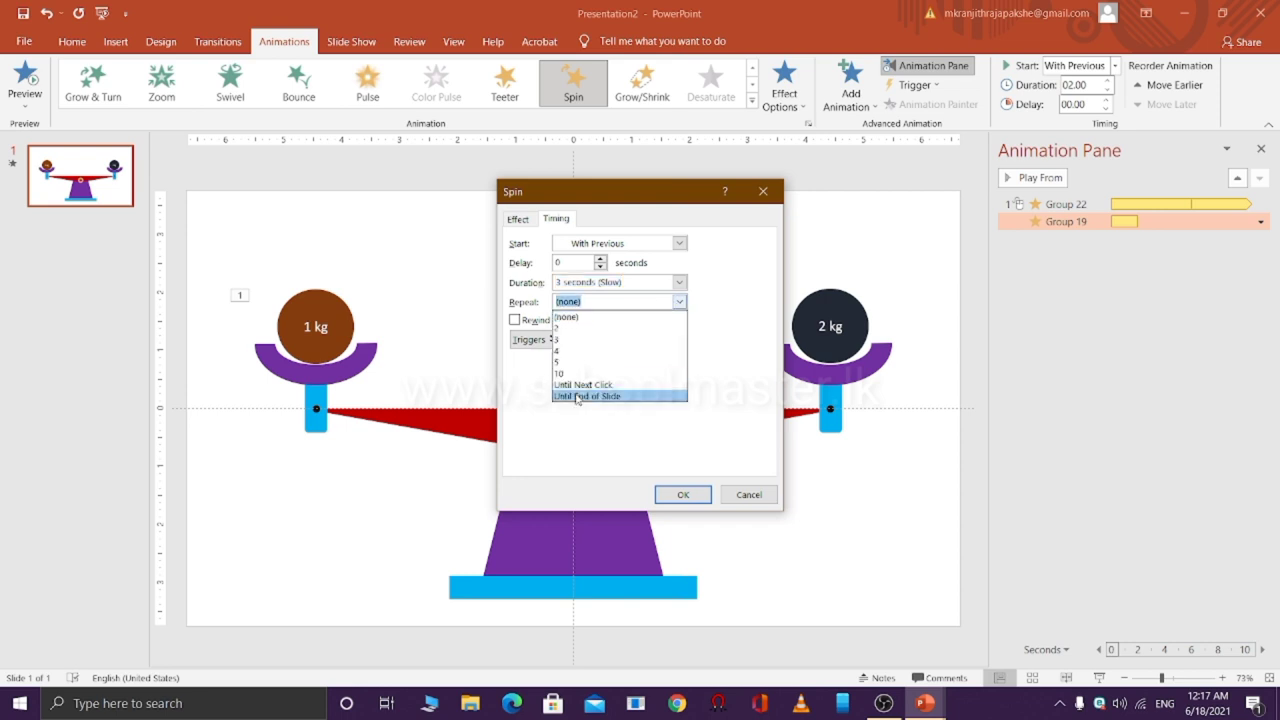
left_click(610, 395)
left_click(688, 493)
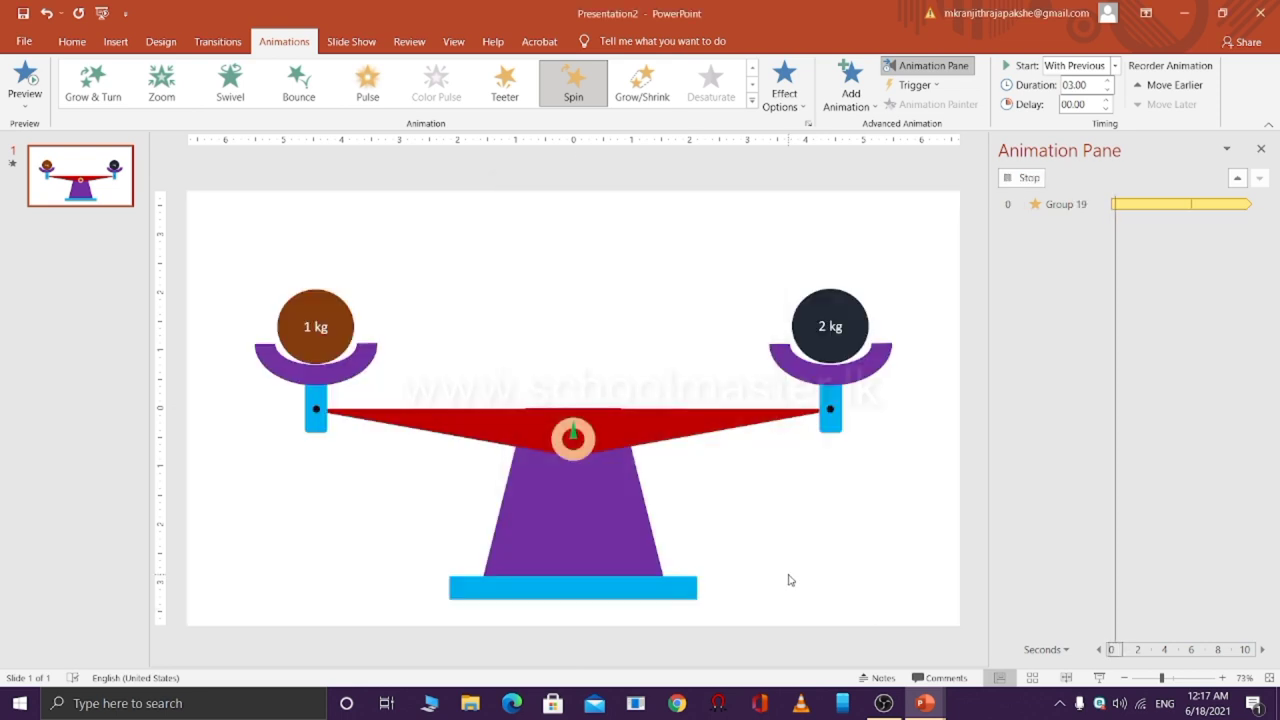
left_click(1099, 677)
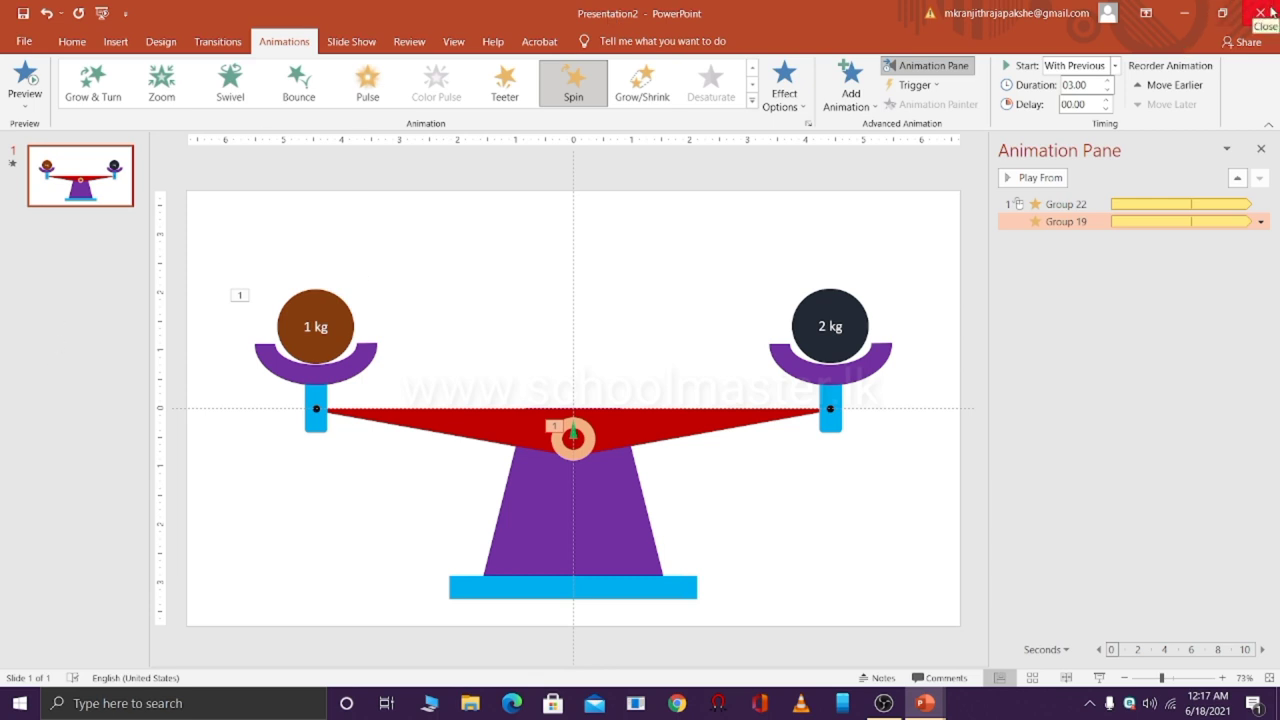
Save and close Presentation2, then close blank Presentation1 without saving
left_click(1268, 14)
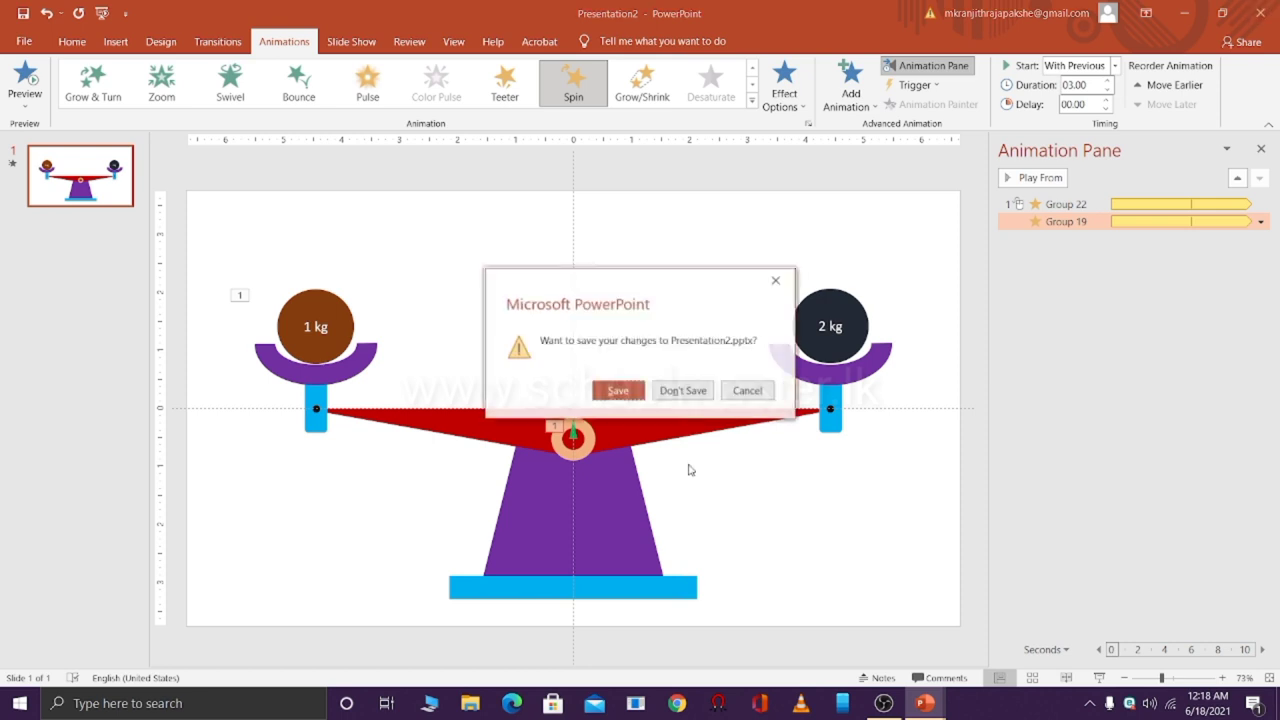
left_click(617, 392)
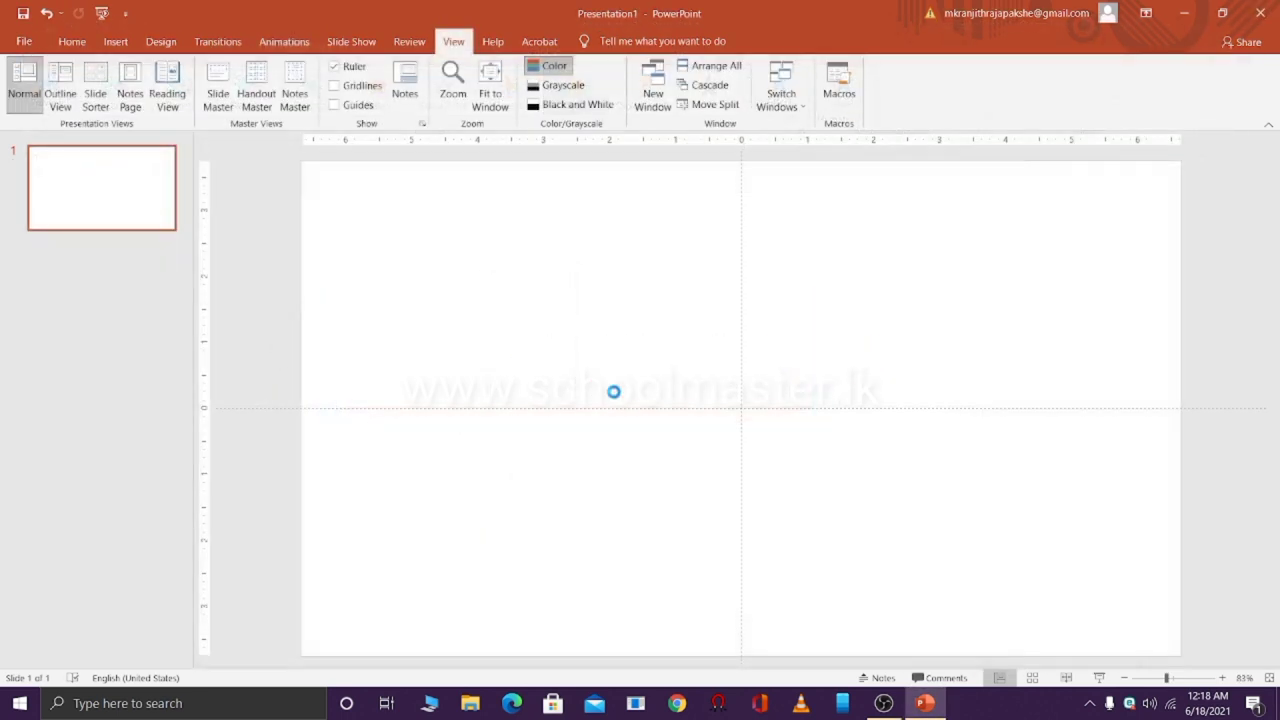
left_click(1262, 14)
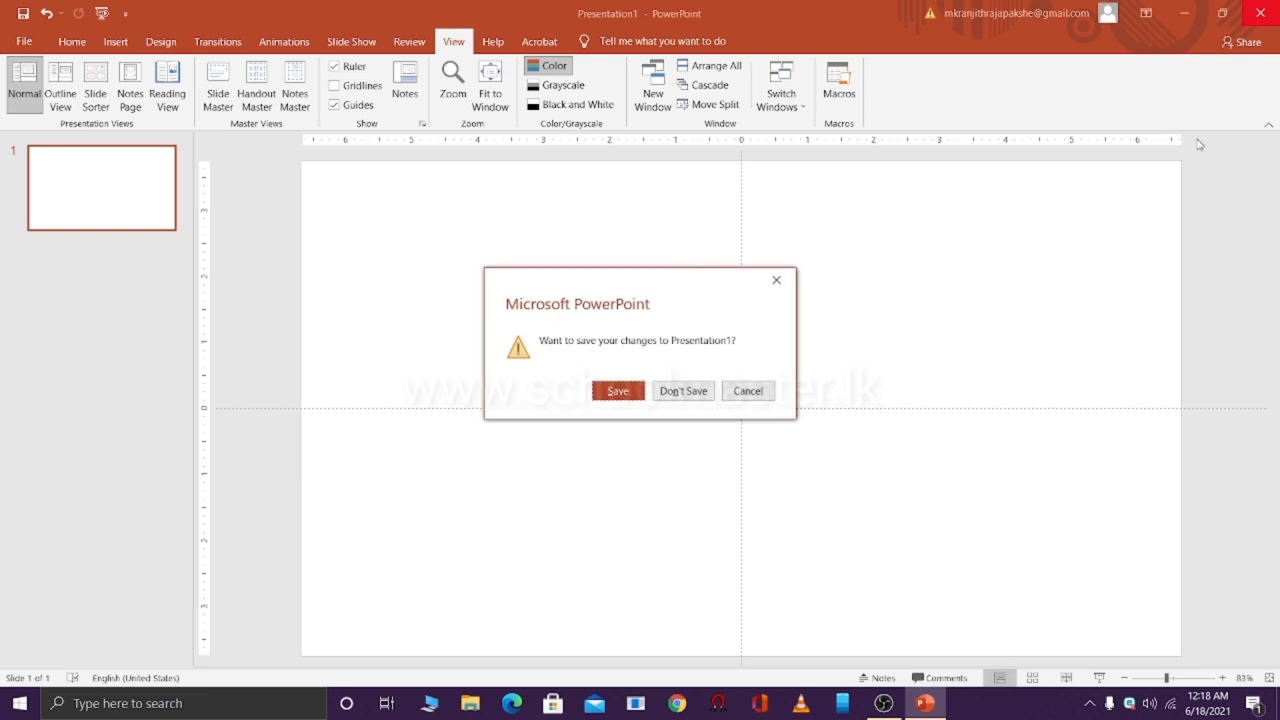
left_click(676, 393)
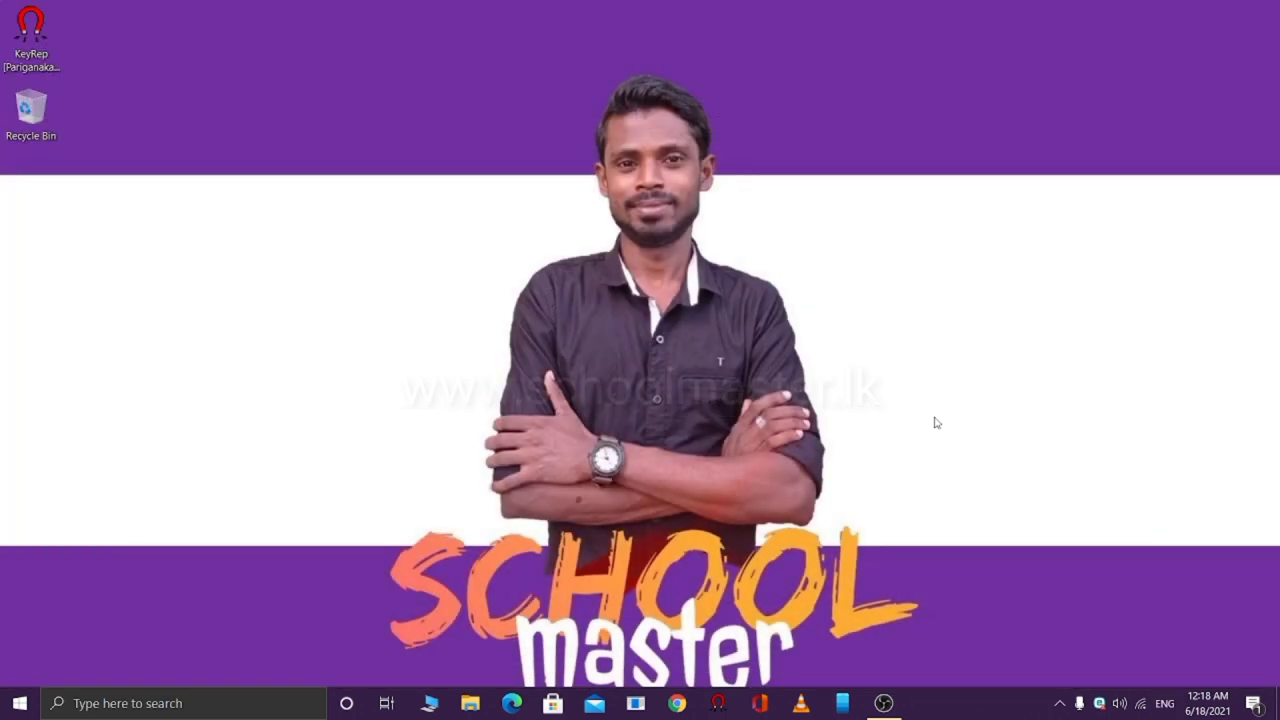